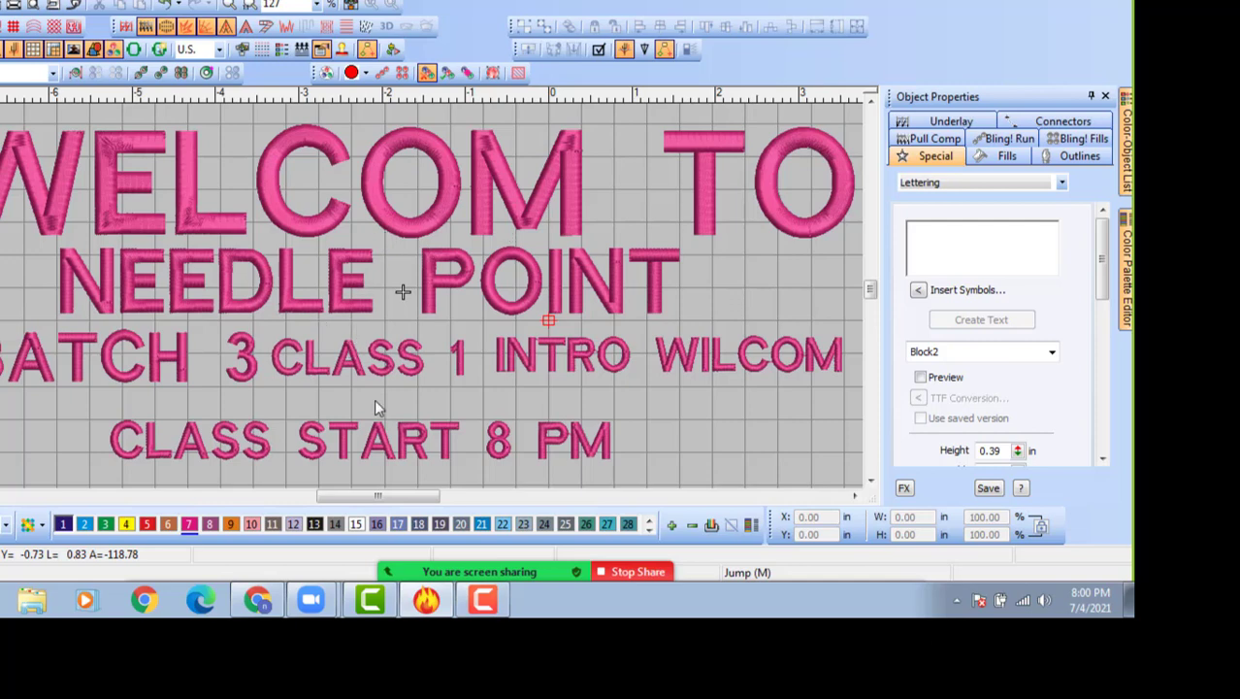
# Read the recent messages in the meeting chat and minimise the chat window.
pyautogui.moveTo(500, 571)
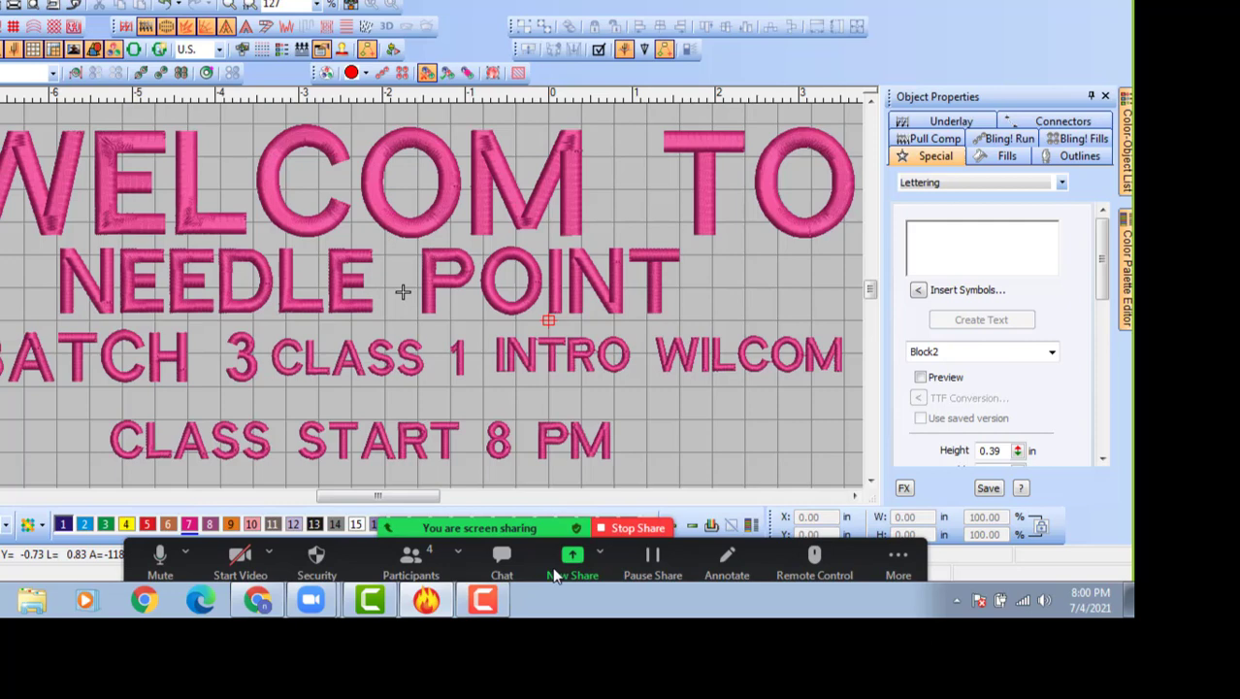
pyautogui.click(502, 561)
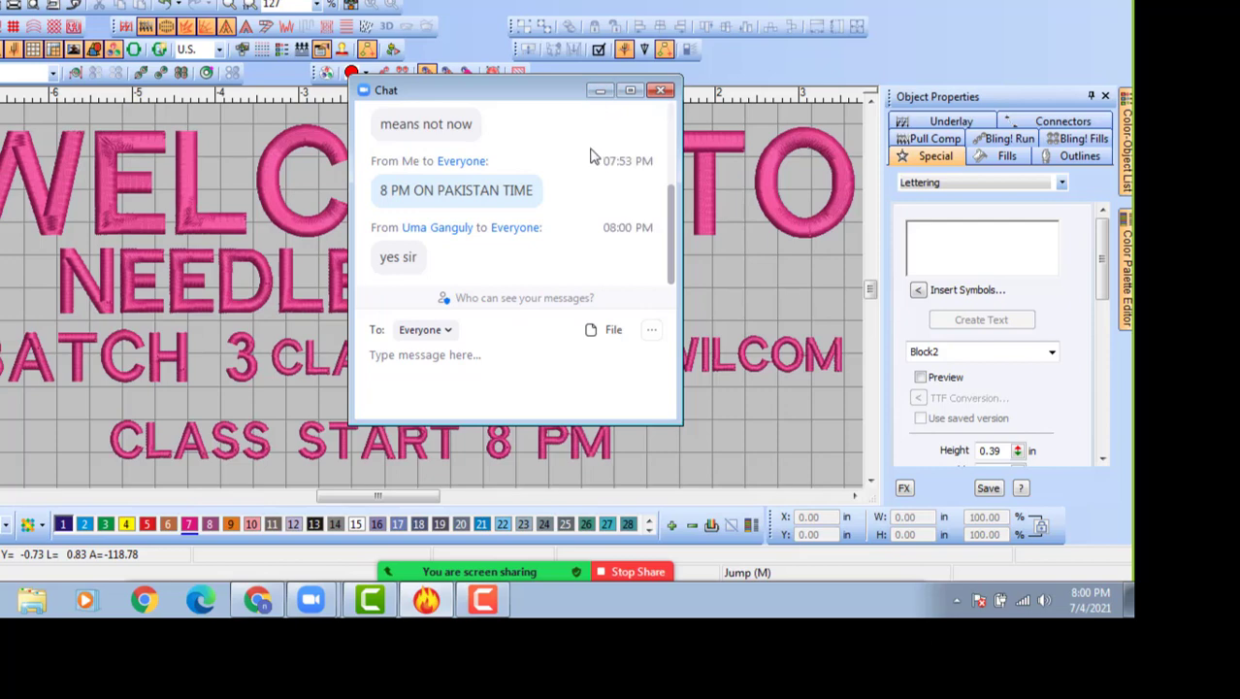
pyautogui.click(599, 91)
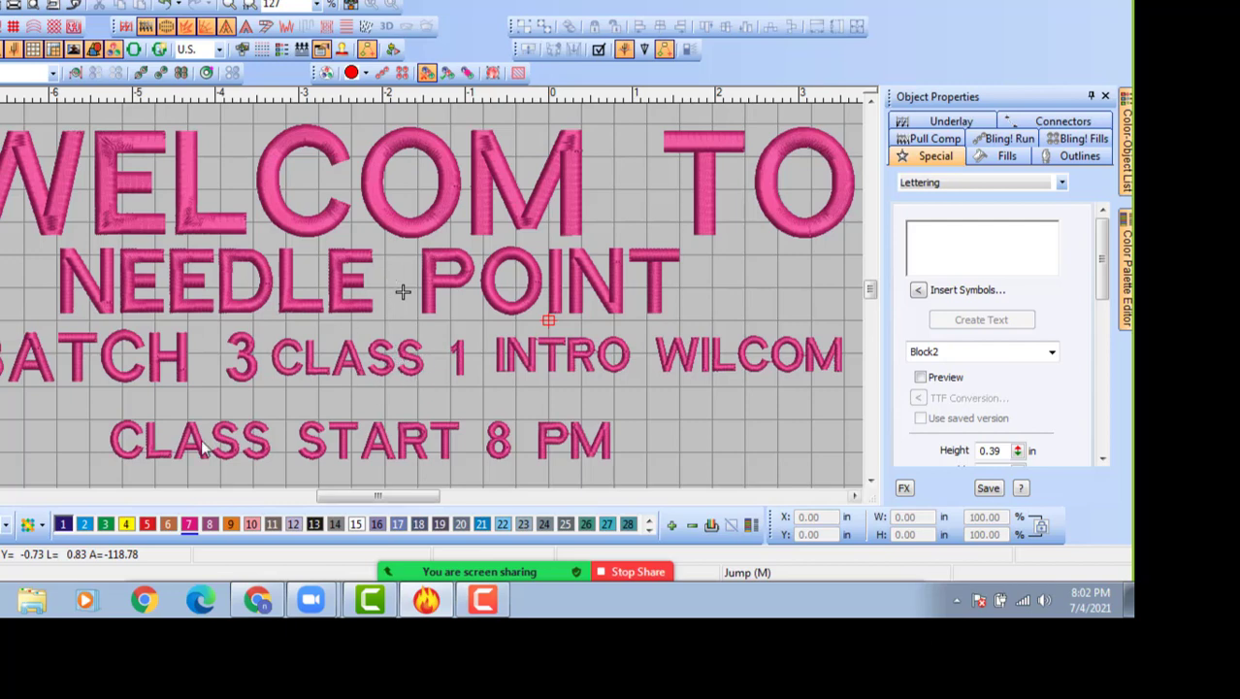
# View JPEG image 1 from the Desktop folder full screen and enlarged, and admit the waiting participant to the meeting.
pyautogui.click(31, 607)
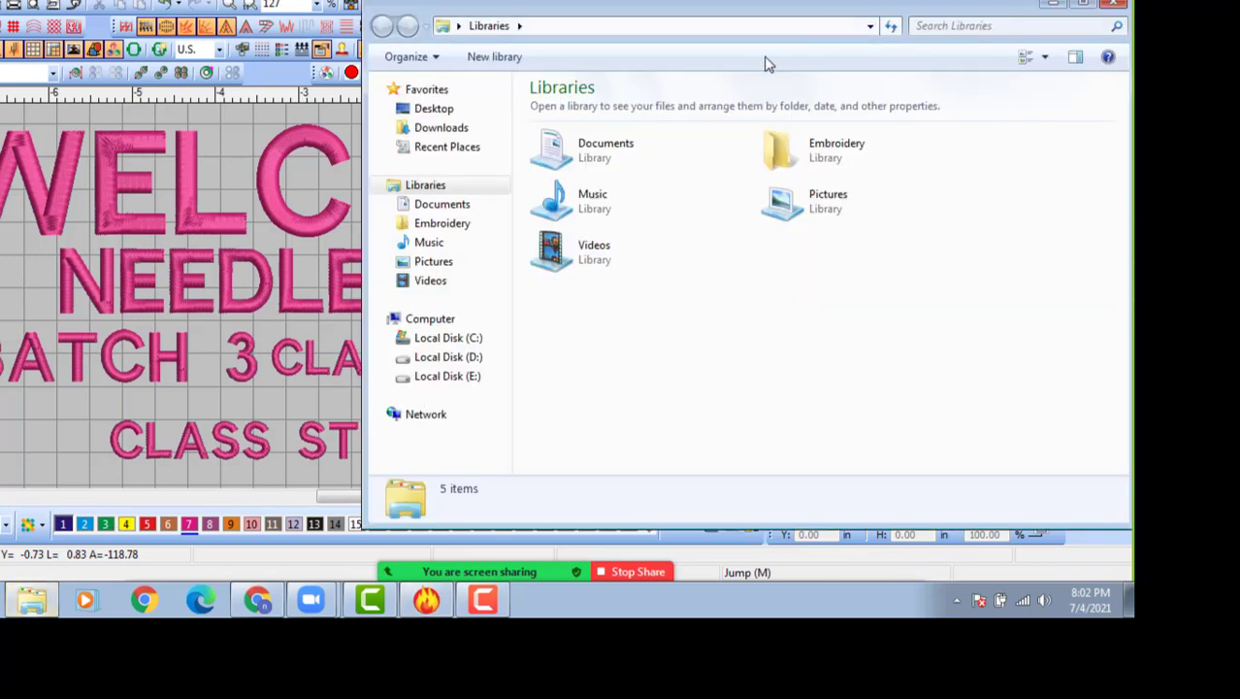
pyautogui.click(432, 109)
pyautogui.moveTo(980, 8); pyautogui.dragTo(758, 8)
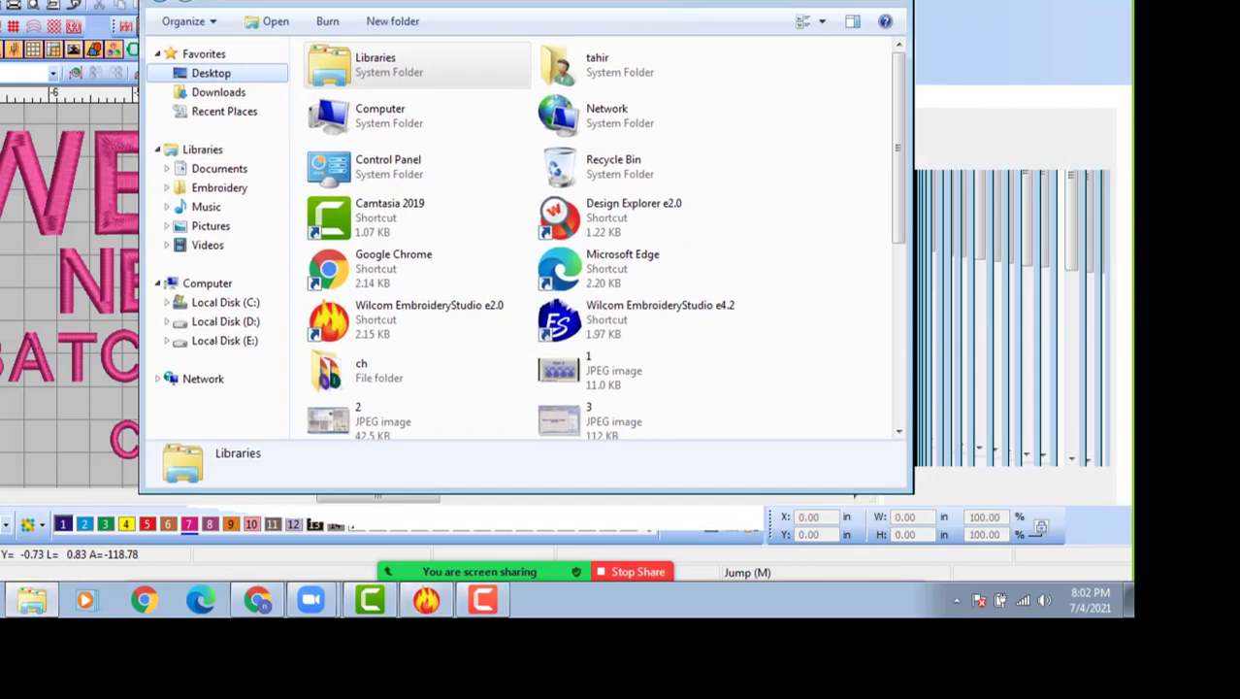
pyautogui.doubleClick(589, 366)
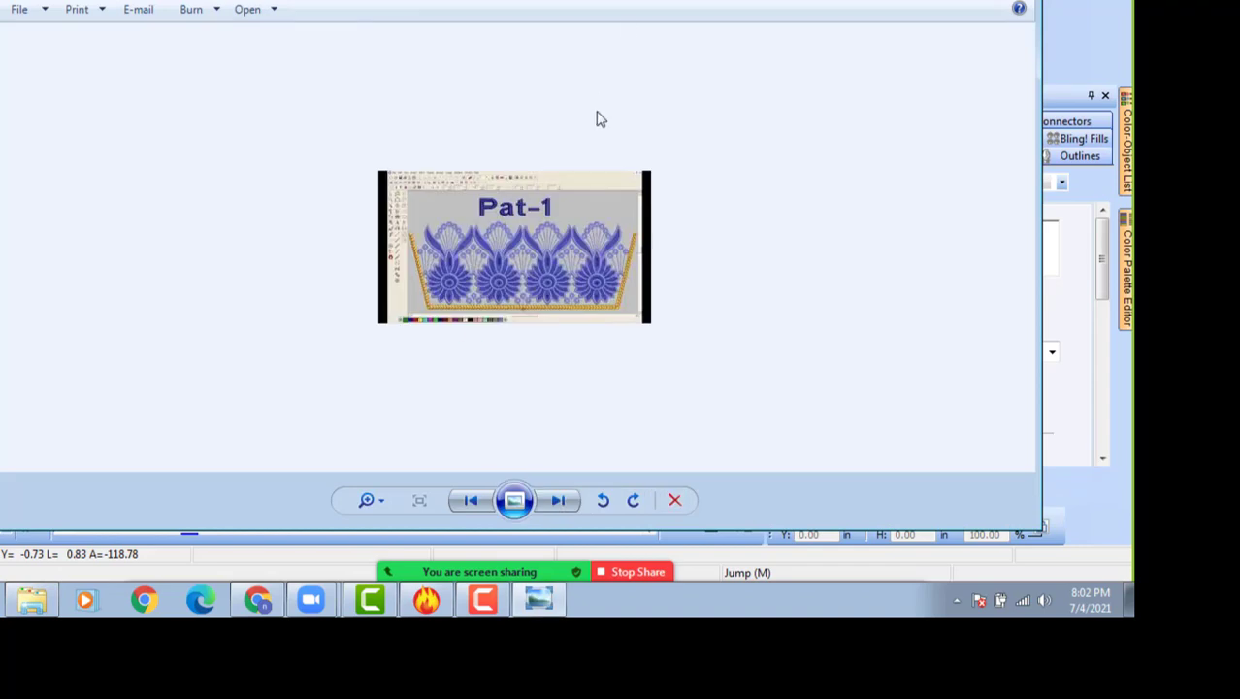
pyautogui.doubleClick(927, 19)
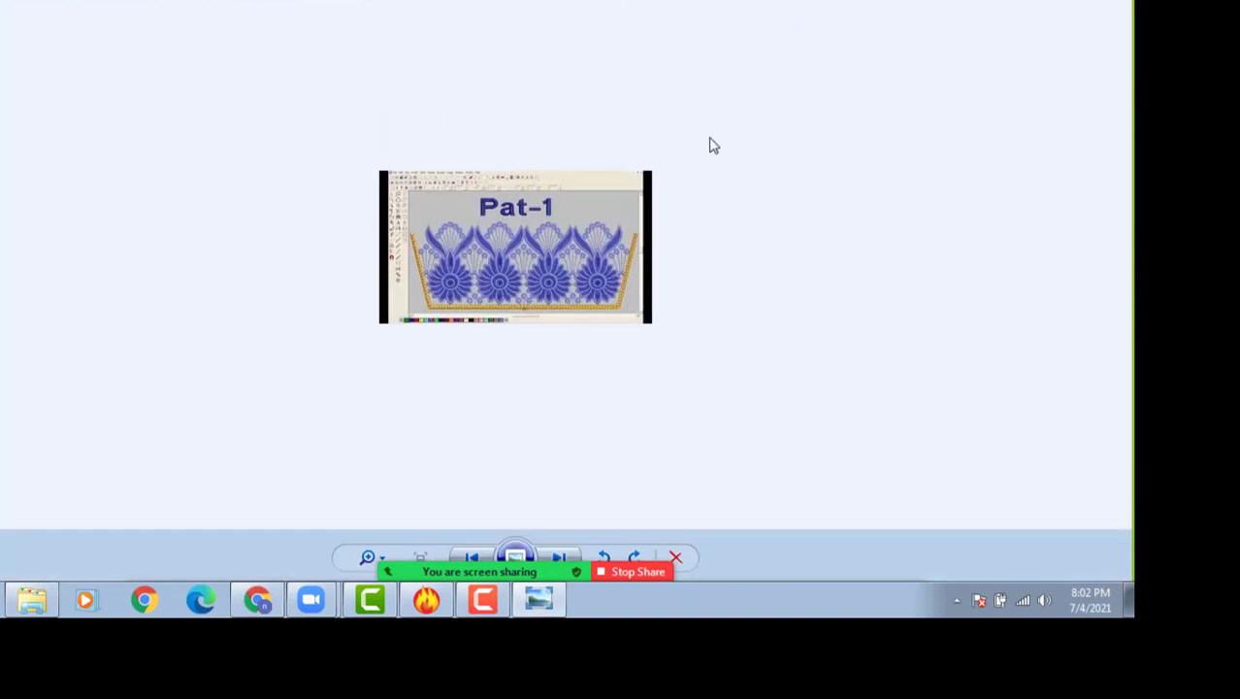
pyautogui.scroll(2, 524, 250)
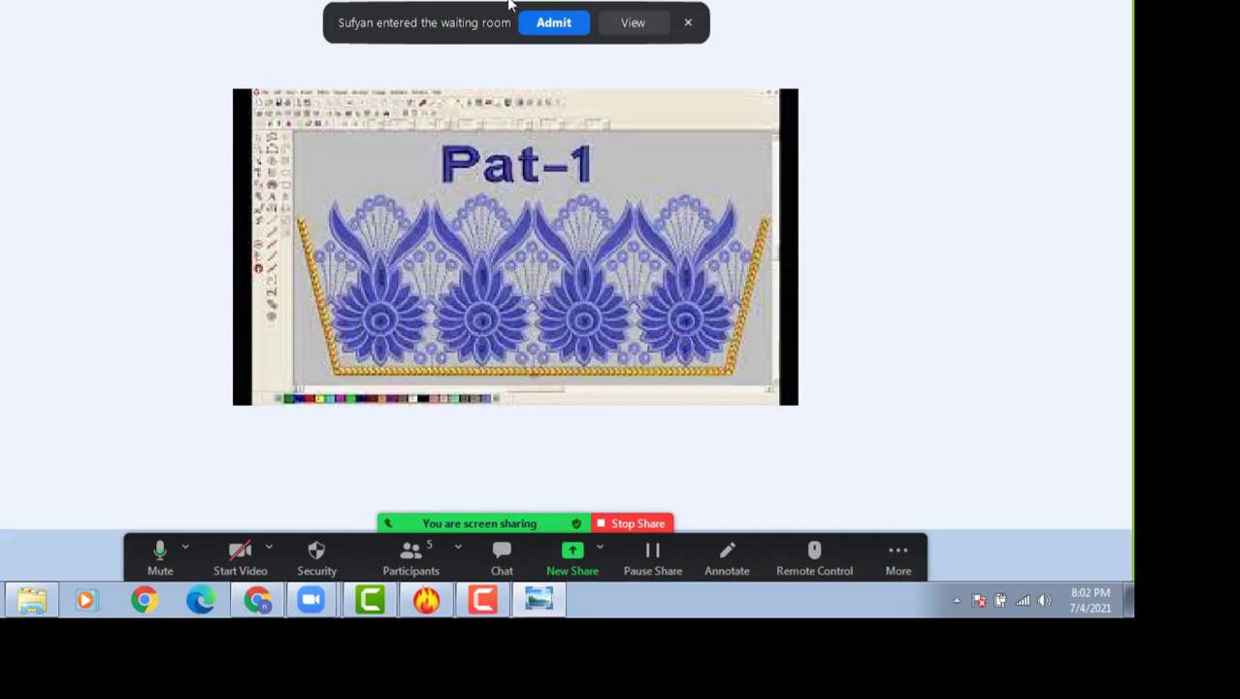
pyautogui.click(554, 27)
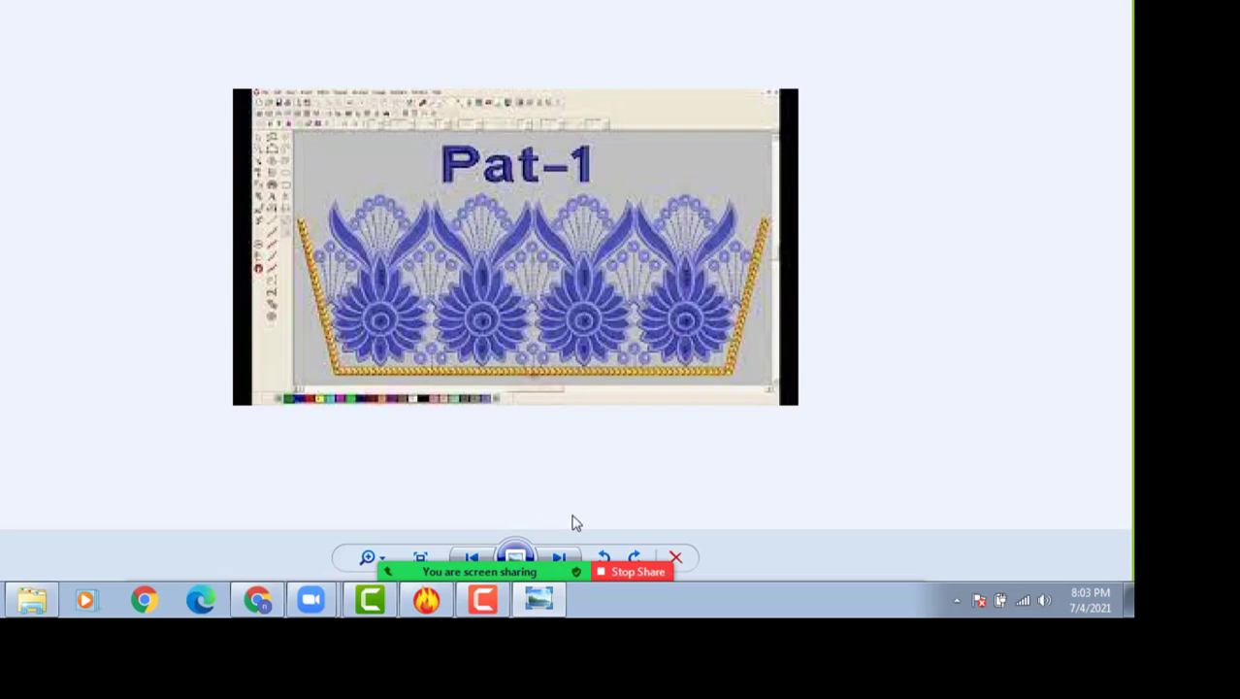
# Look through the remaining embroidery software images, dismissing the meeting time notice, and return to the WELCOM TO NEEDLE POINT design.
pyautogui.click(560, 559)
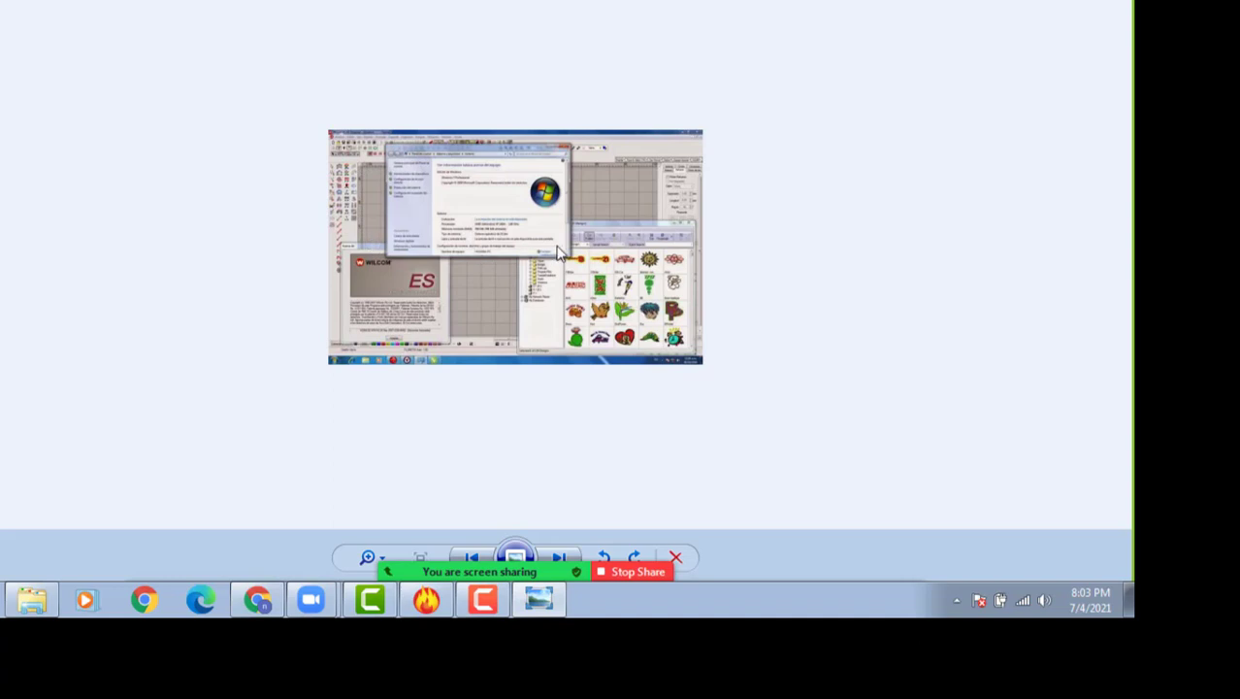
pyautogui.click(559, 556)
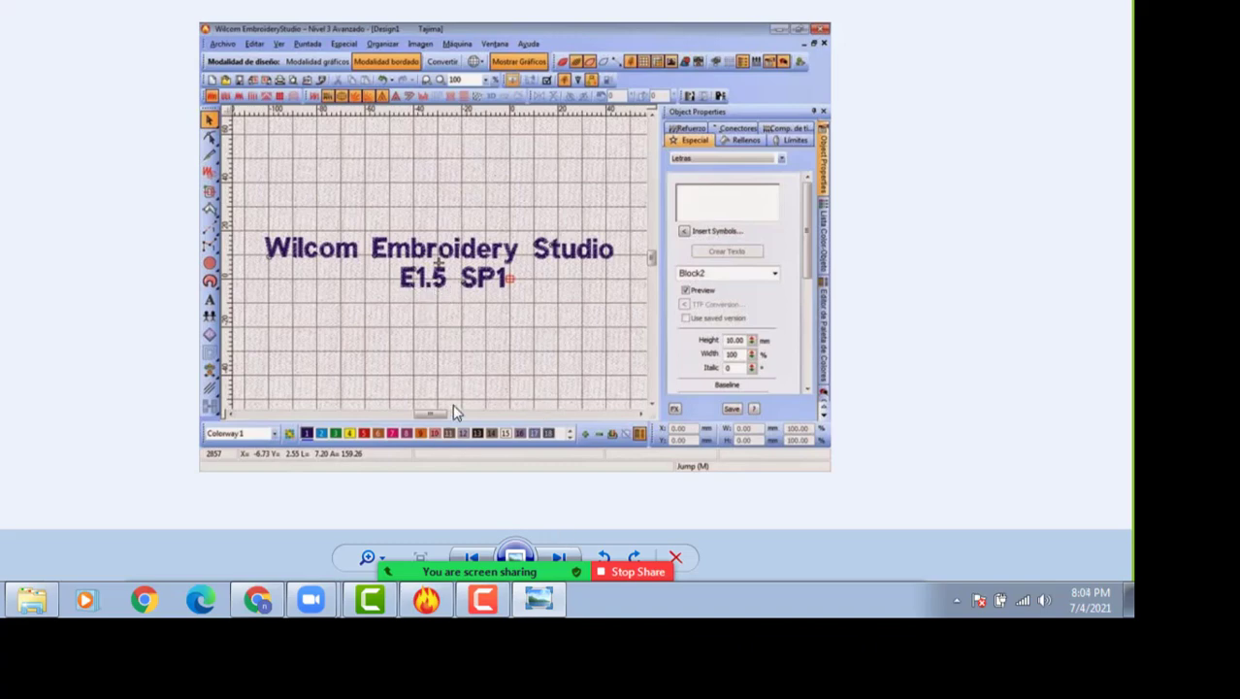
pyautogui.click(565, 551)
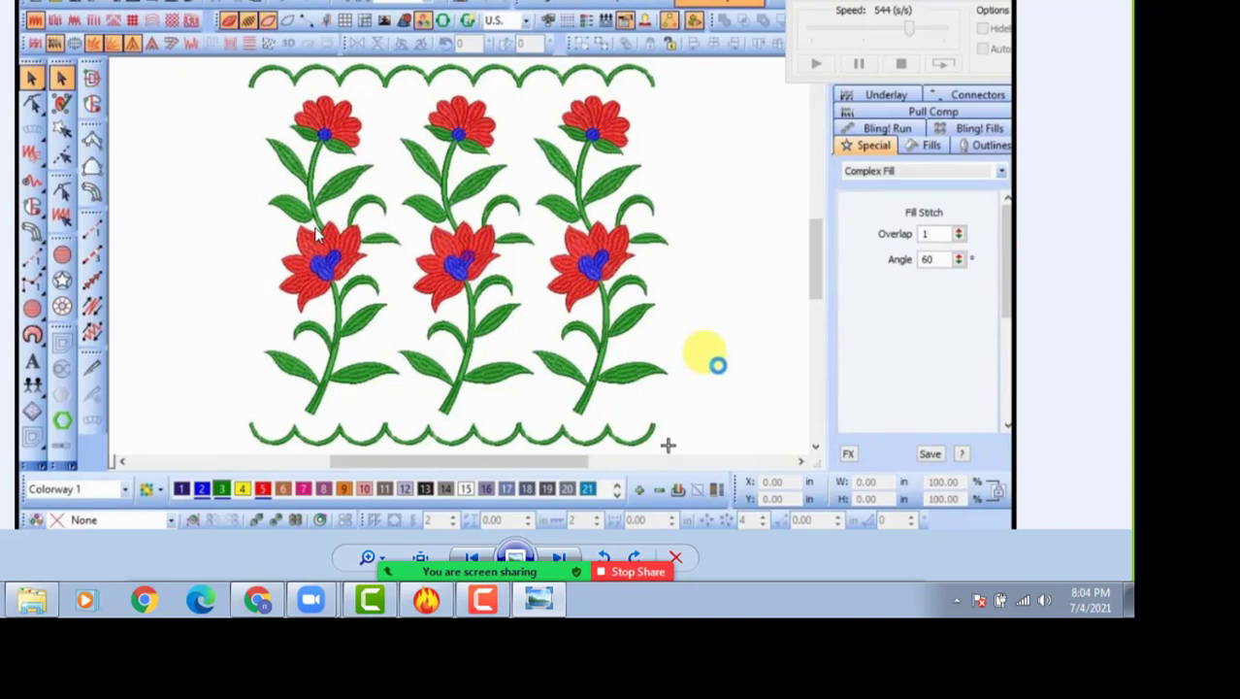
pyautogui.click(559, 558)
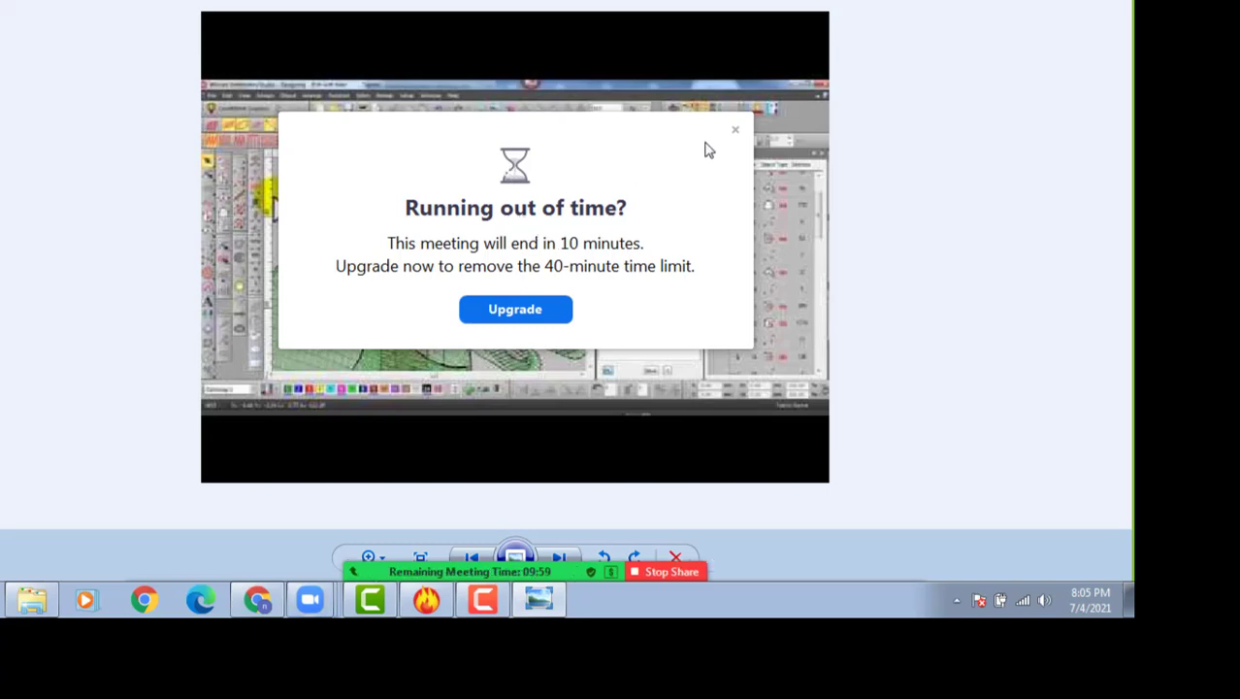
pyautogui.click(736, 130)
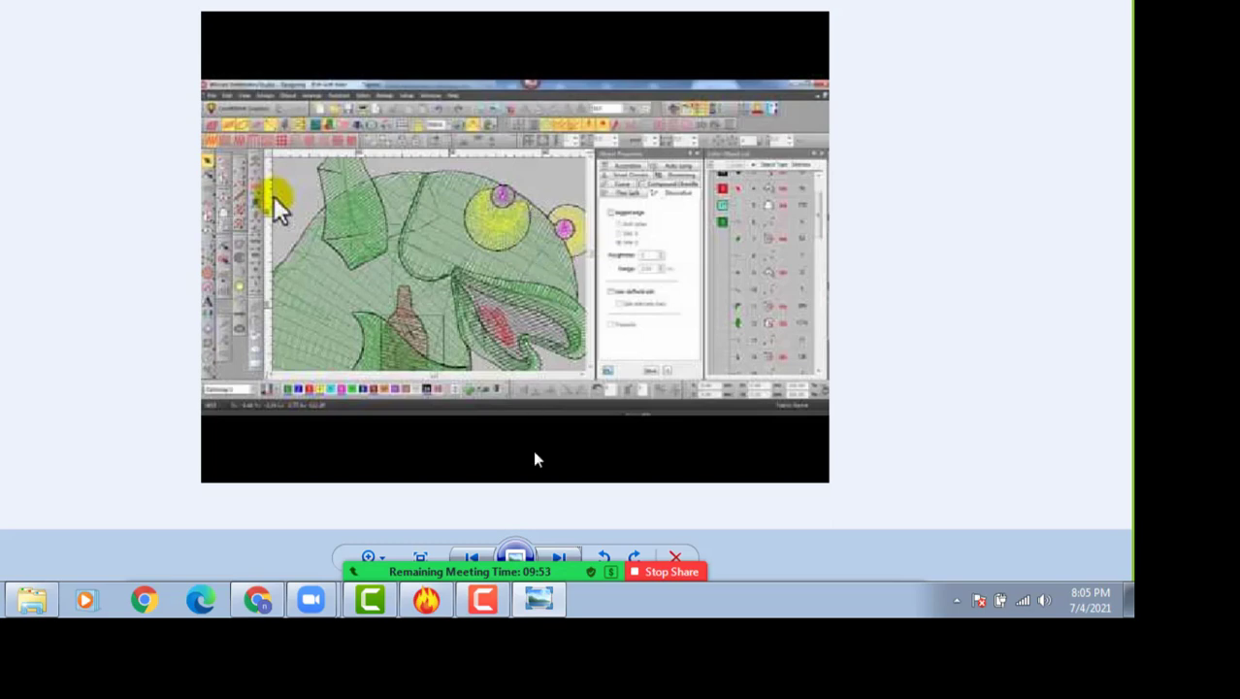
pyautogui.click(559, 557)
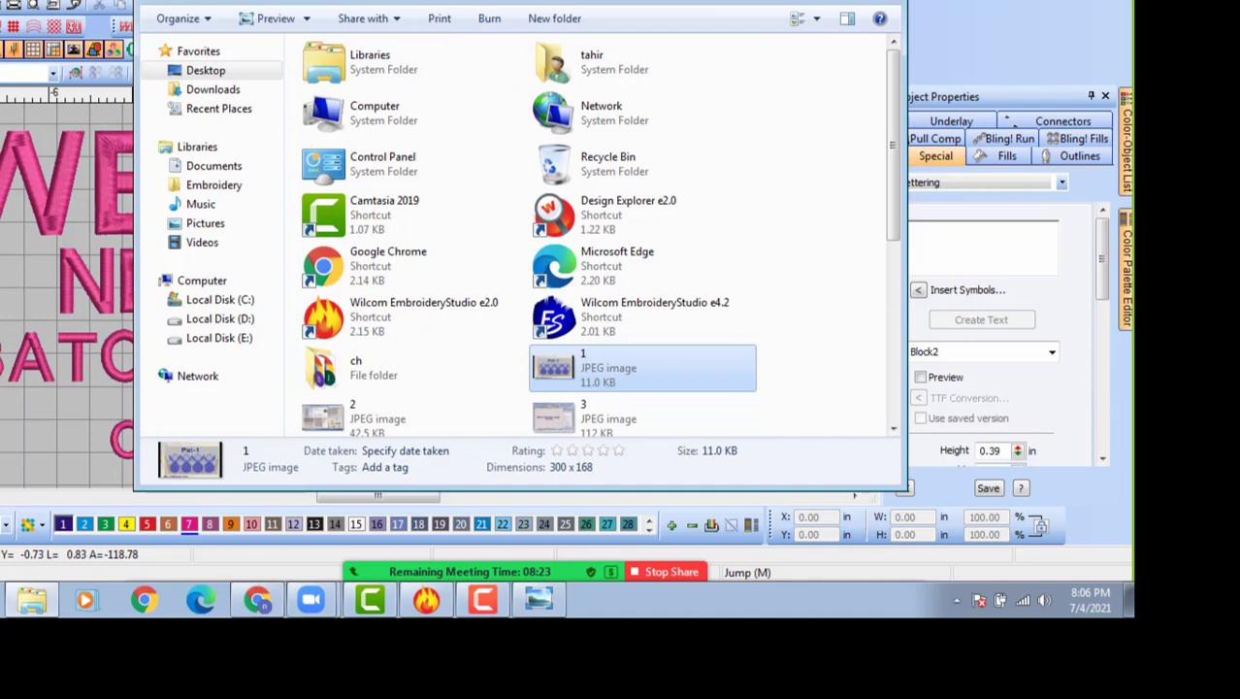
pyautogui.click(883, 0)
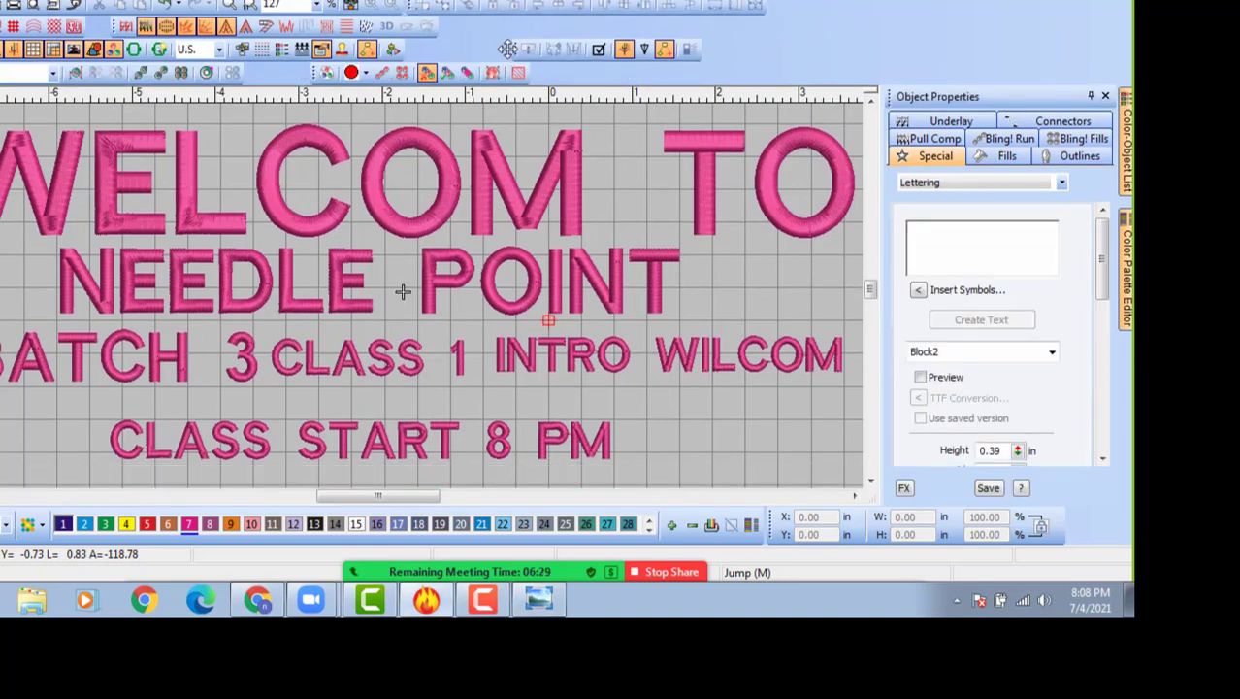
# Compact the toolbars by docking Bling! beside the View toolbar and Sequin at the end of the Stitch Effects row.
pyautogui.moveTo(520, 49); pyautogui.dragTo(440, 25)
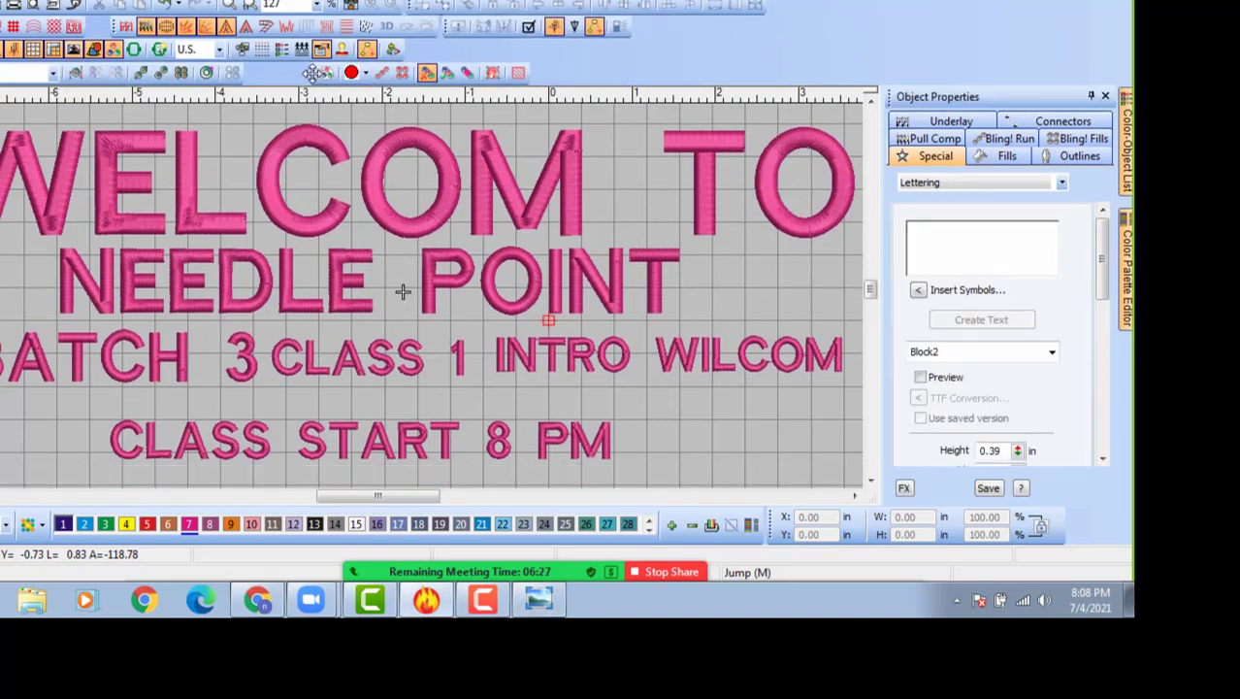
pyautogui.moveTo(313, 74); pyautogui.dragTo(397, 51)
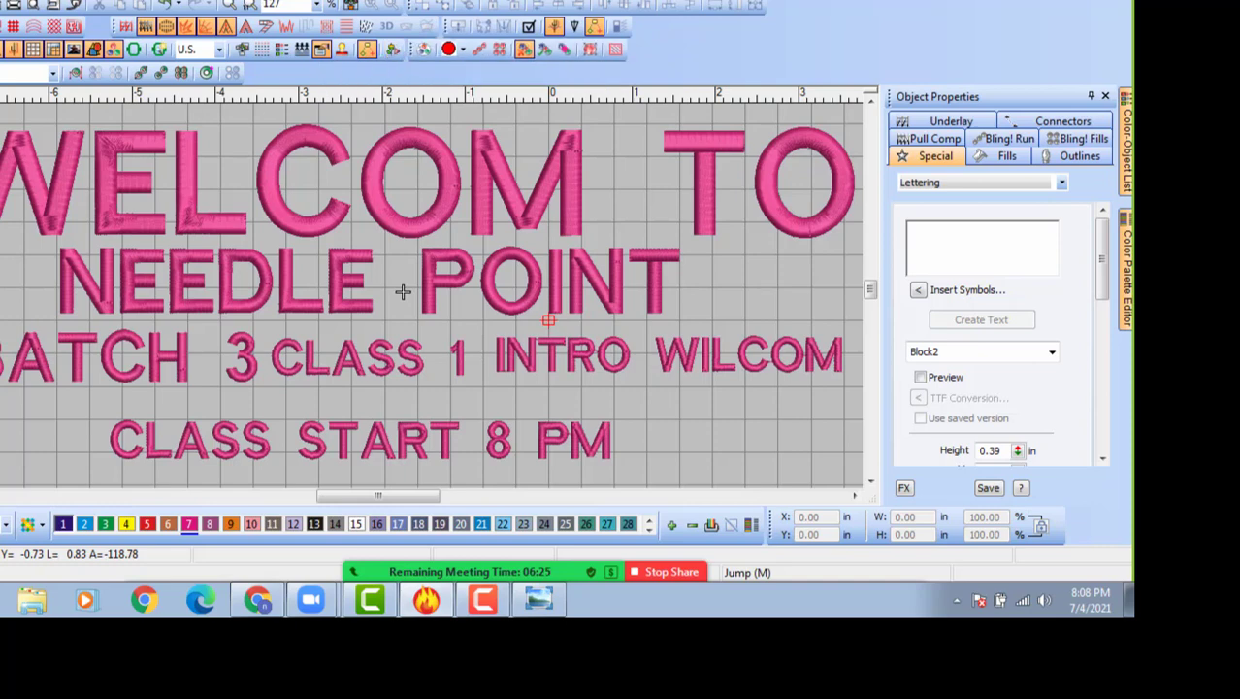
pyautogui.moveTo(47, 71); pyautogui.dragTo(356, 225)
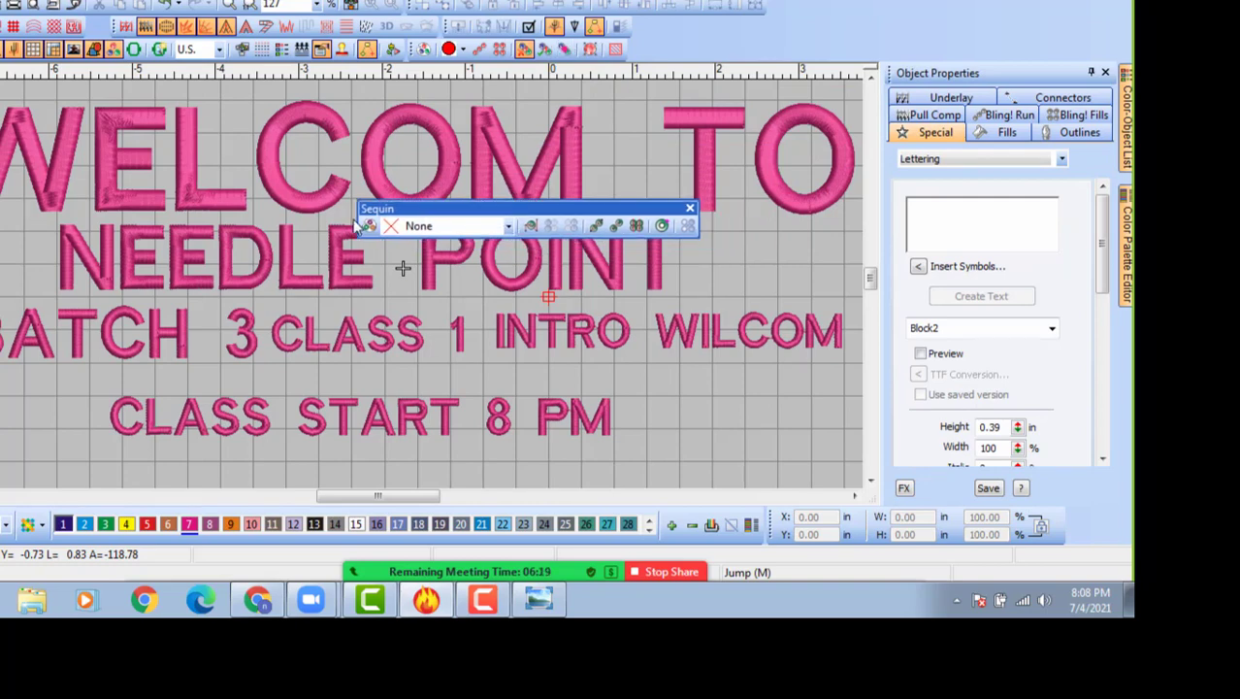
pyautogui.moveTo(474, 208); pyautogui.dragTo(691, 22)
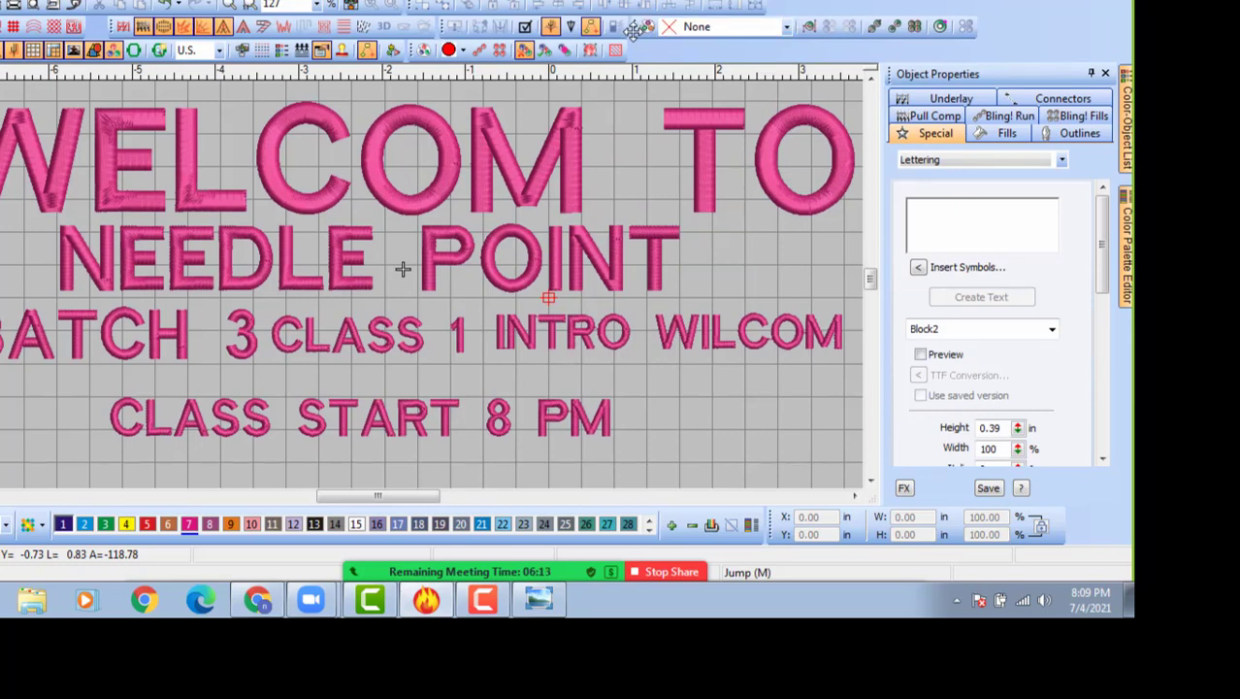
# Collapse Object Properties to the window edge, reveal it again and pin it open.
pyautogui.click(1092, 78)
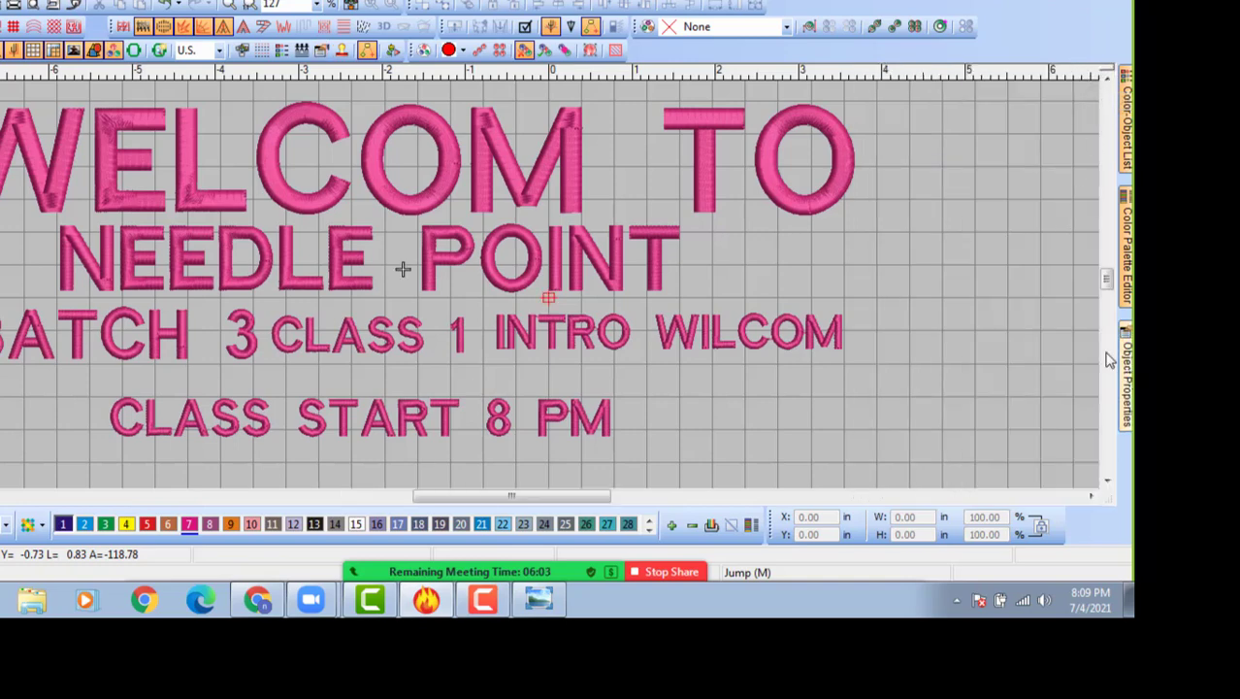
pyautogui.click(1123, 399)
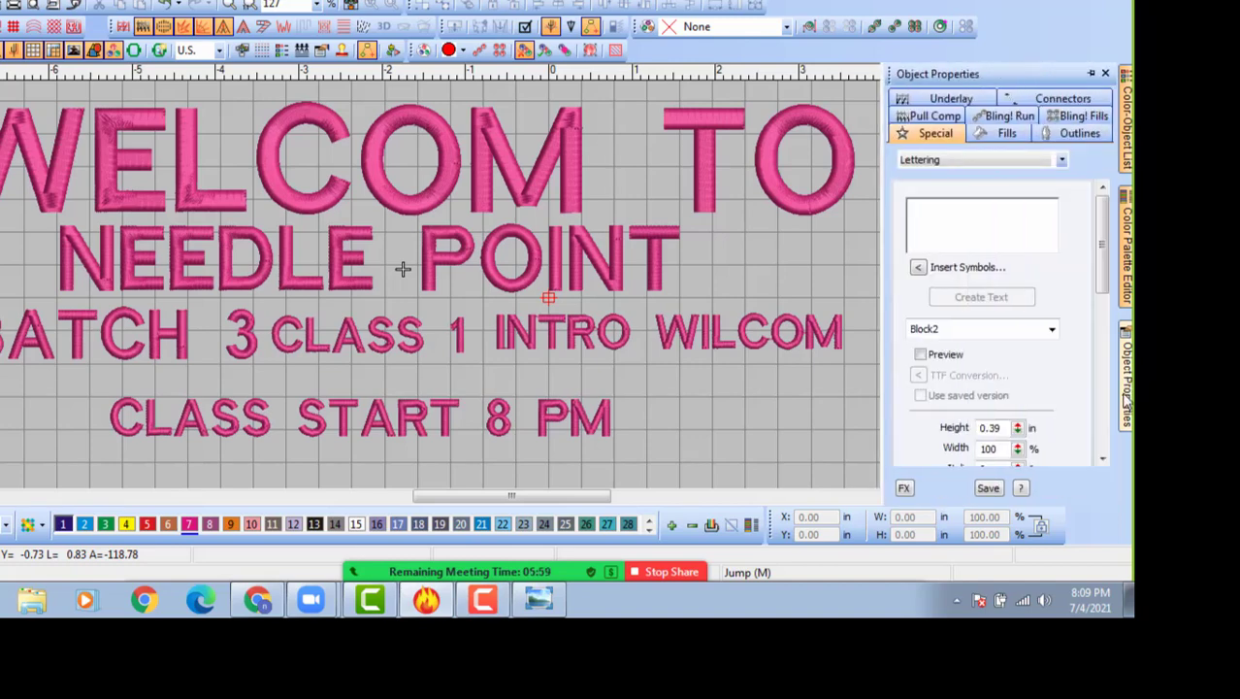
pyautogui.click(1091, 75)
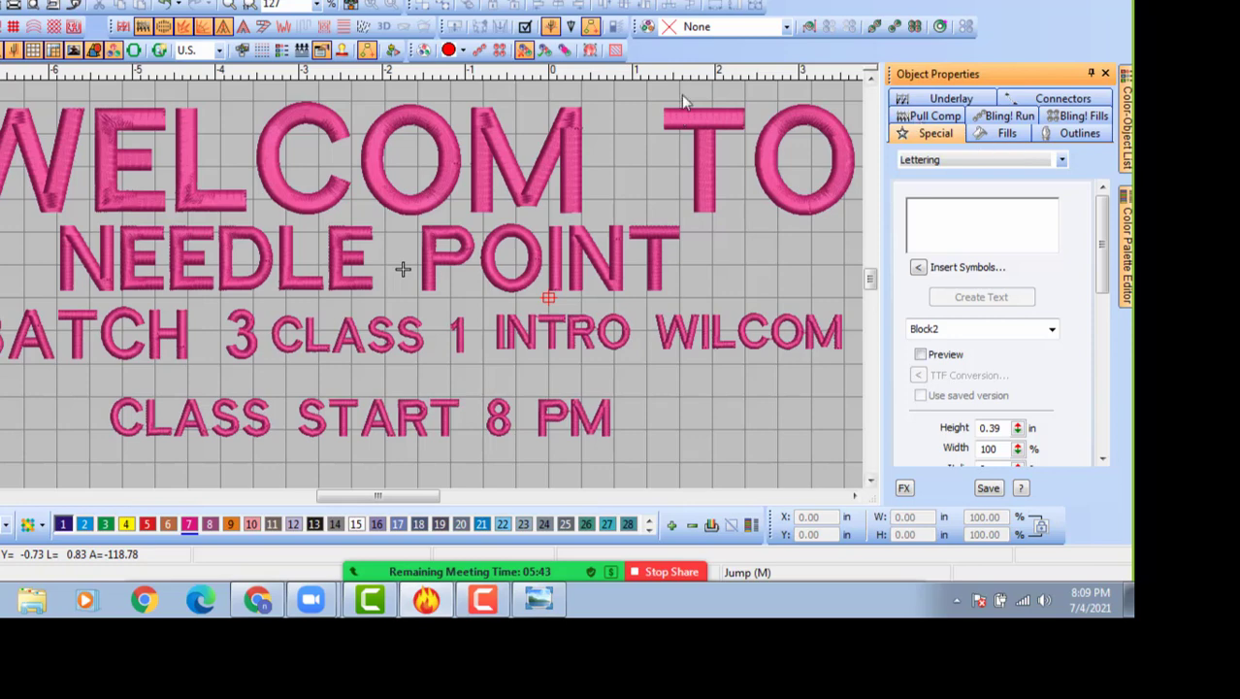
# Float the Sequin toolbar over the design and close it.
pyautogui.moveTo(635, 26); pyautogui.dragTo(395, 186)
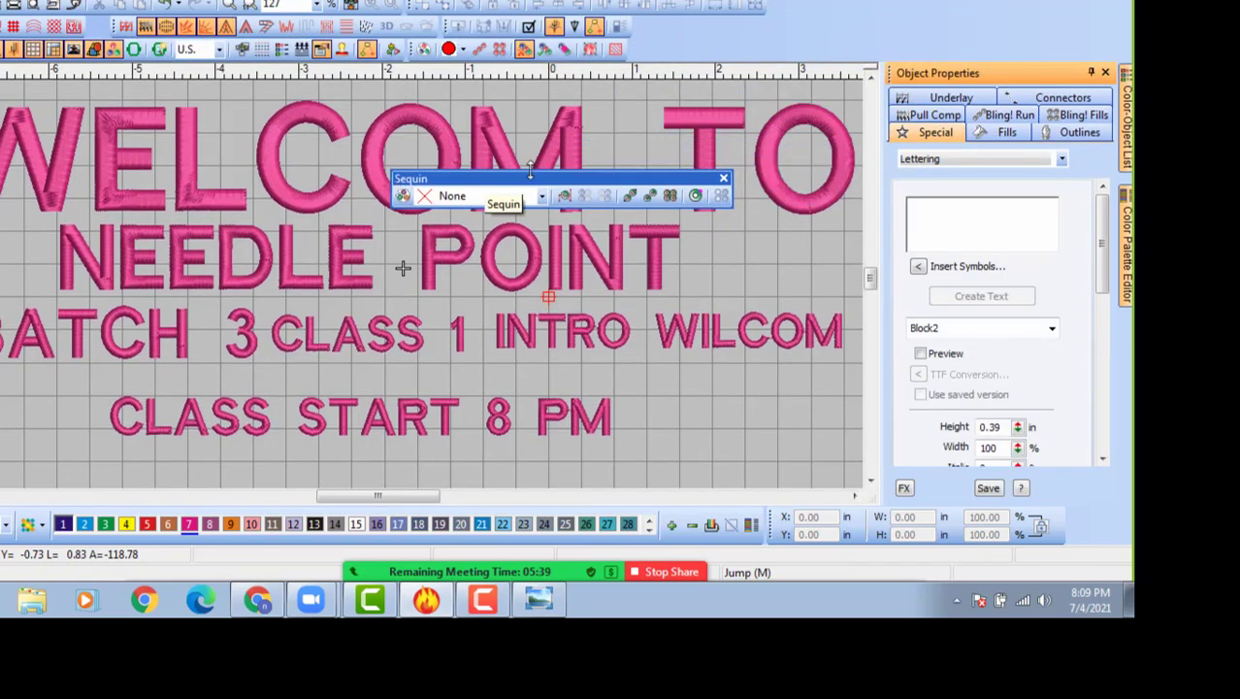
pyautogui.moveTo(540, 181); pyautogui.dragTo(448, 175)
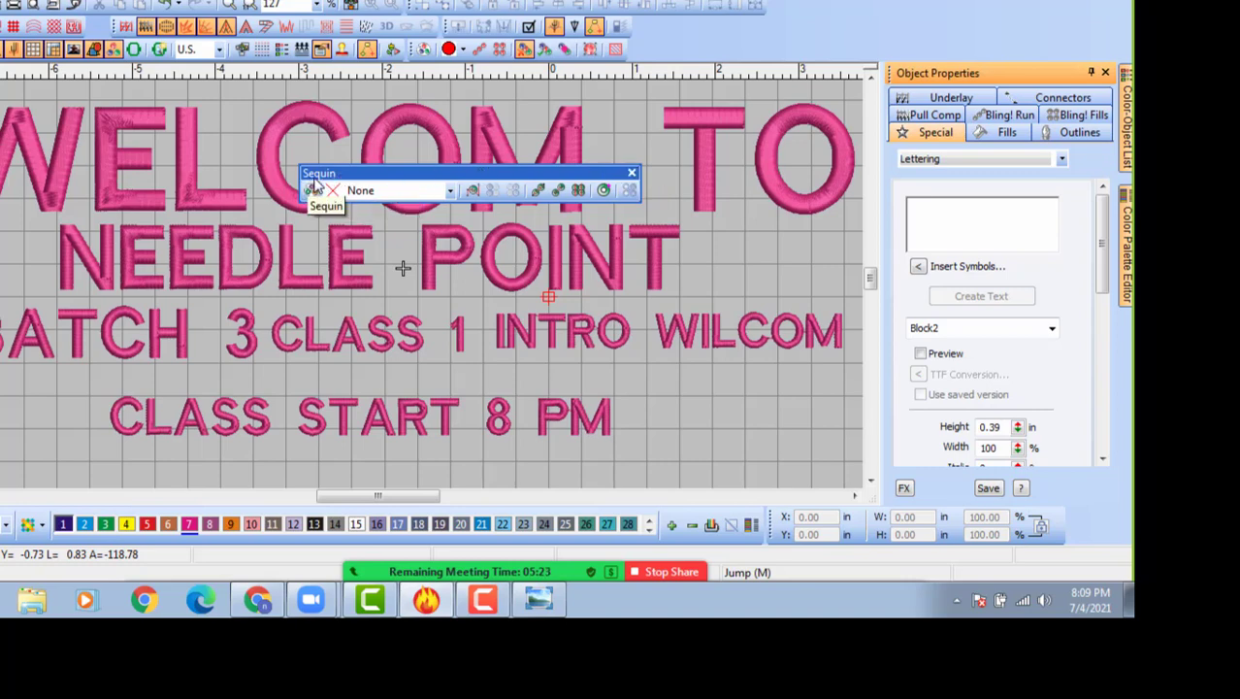
pyautogui.click(632, 175)
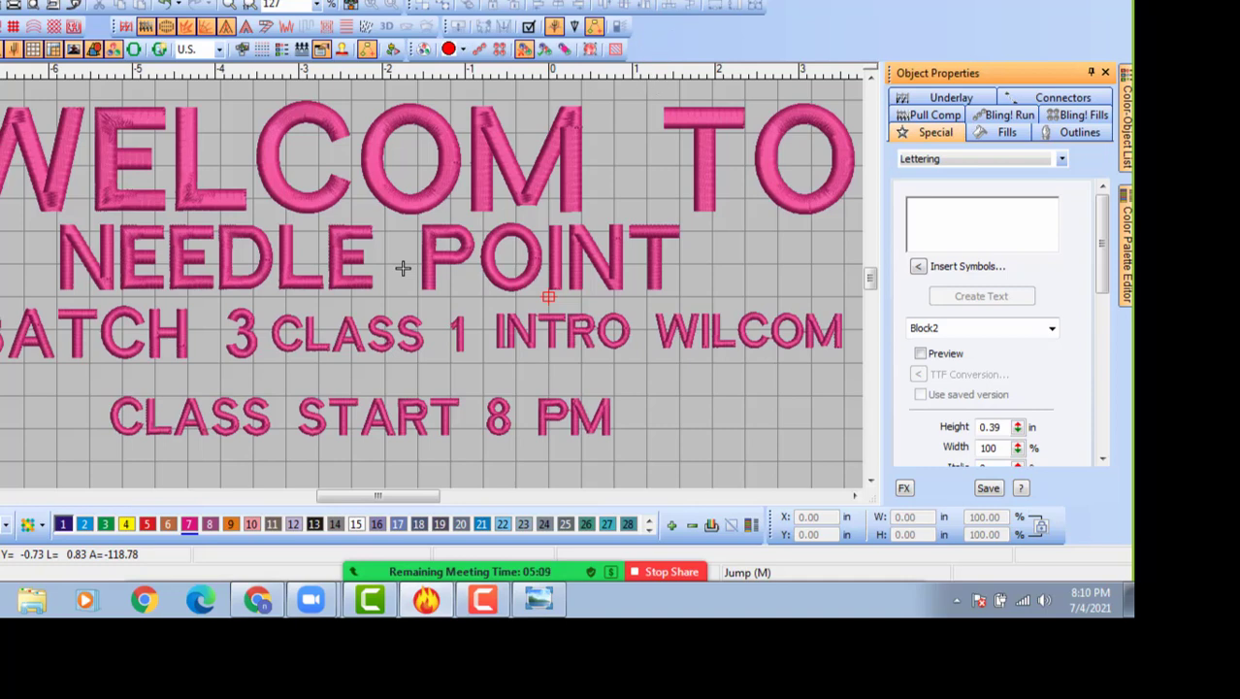
# Show the Sequin toolbar again and dock it in the uppermost toolbar row.
pyautogui.hotkey('alt', 'v')
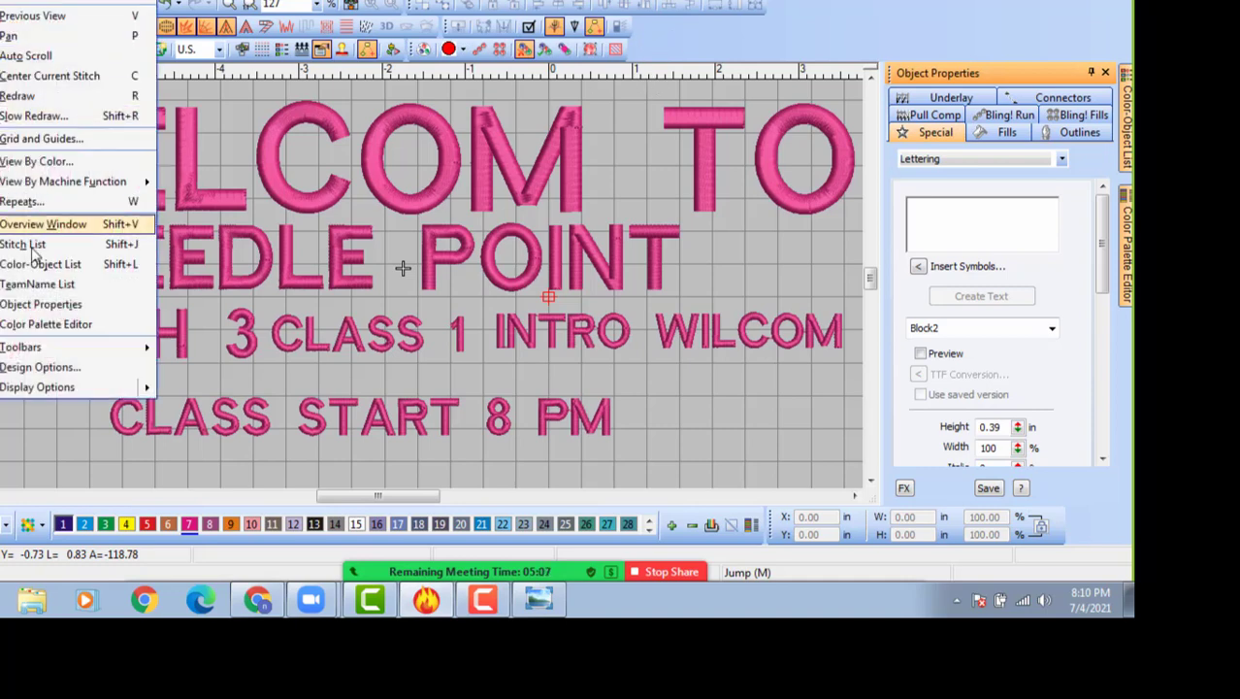
pyautogui.moveTo(34, 349)
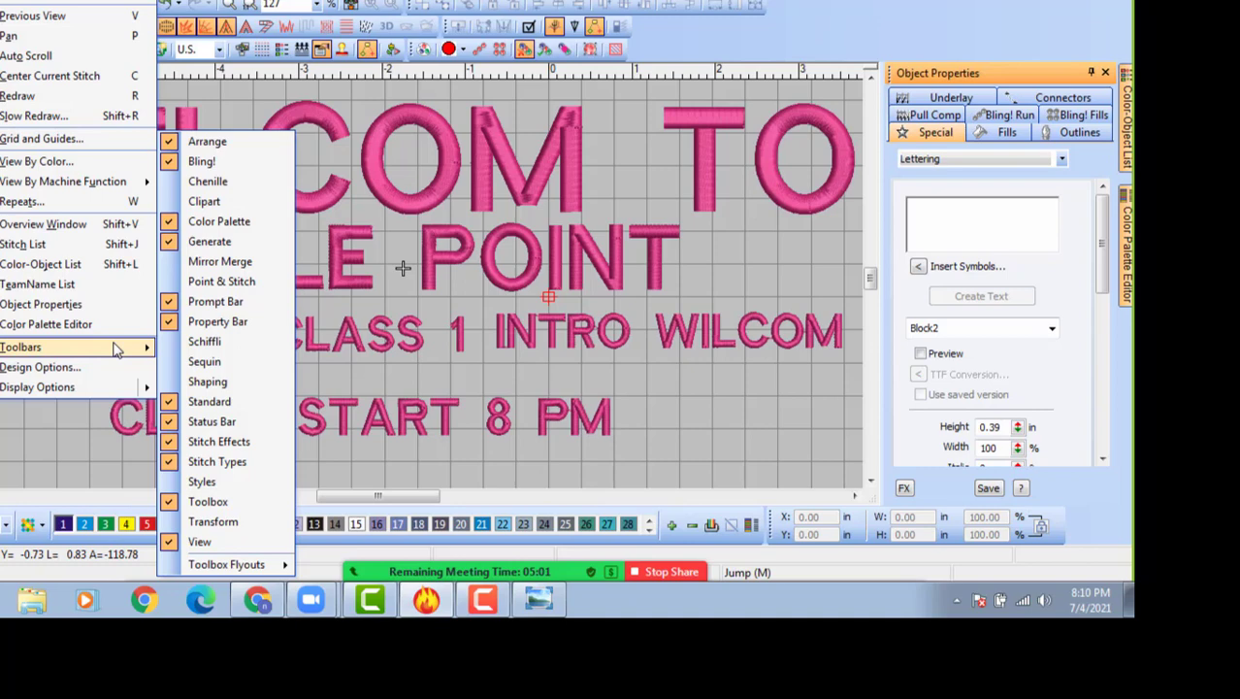
pyautogui.click(199, 365)
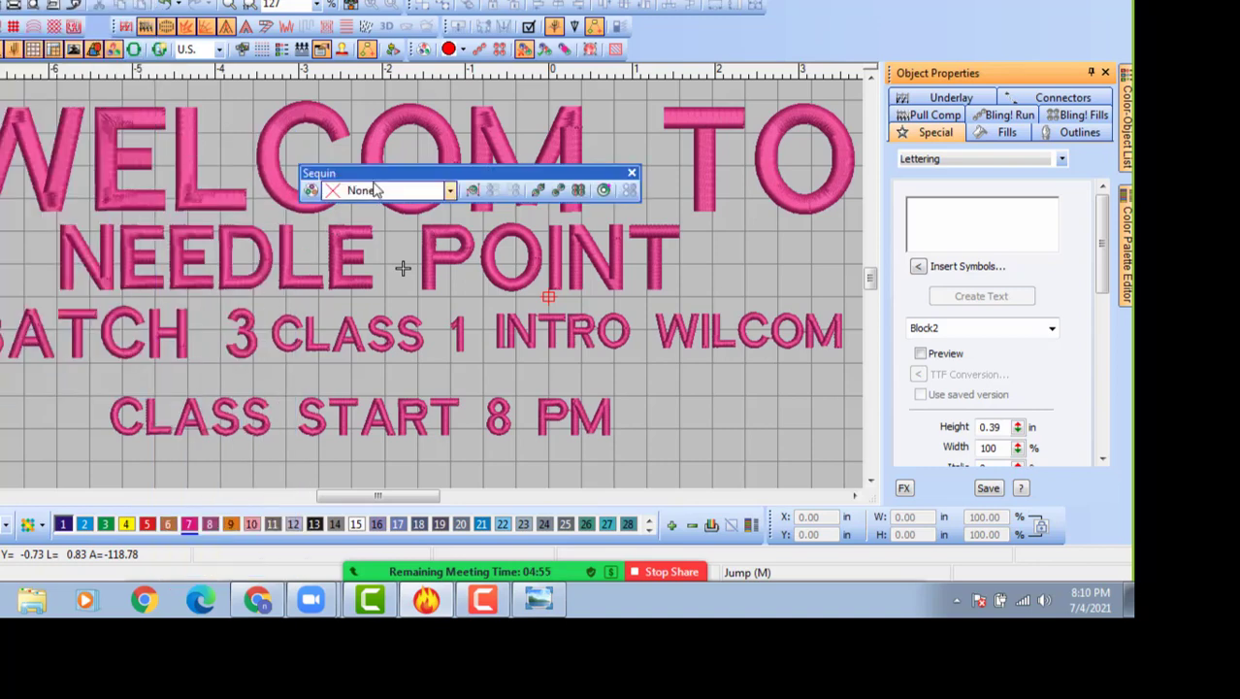
pyautogui.moveTo(396, 173); pyautogui.dragTo(796, 10)
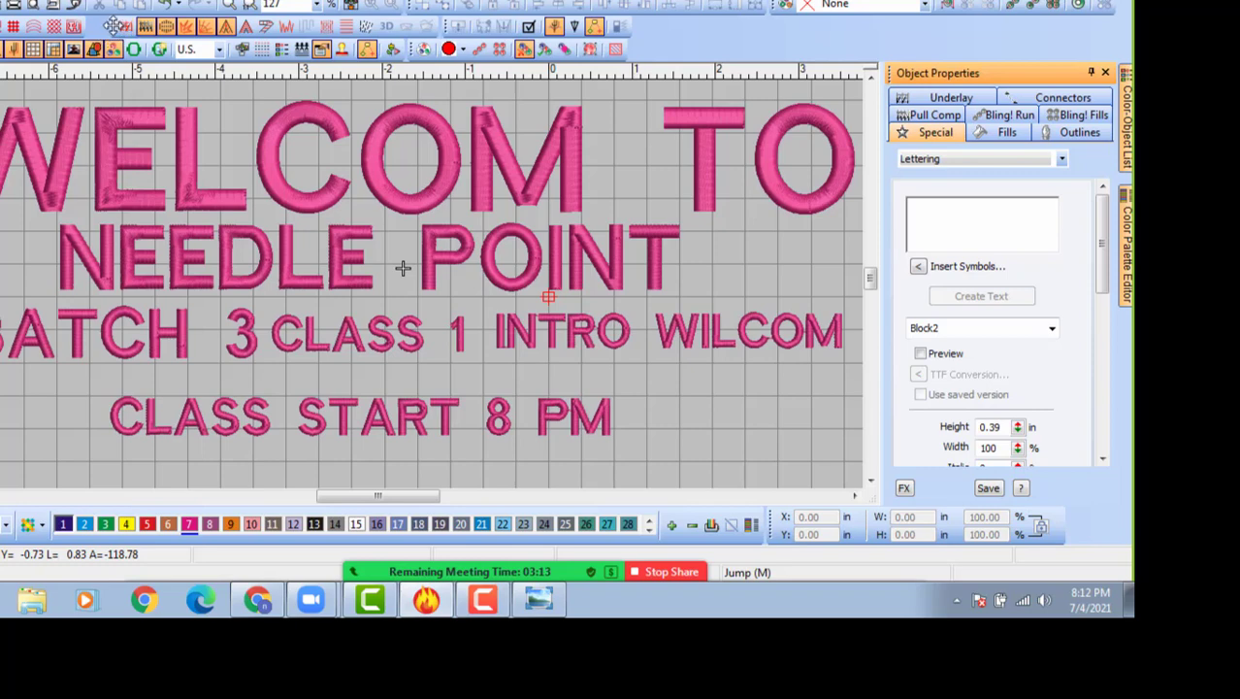
# Slide the Stitch Effects toolbar and its neighbouring toolbar along their row to close the gaps between them.
pyautogui.moveTo(115, 26); pyautogui.dragTo(94, 26)
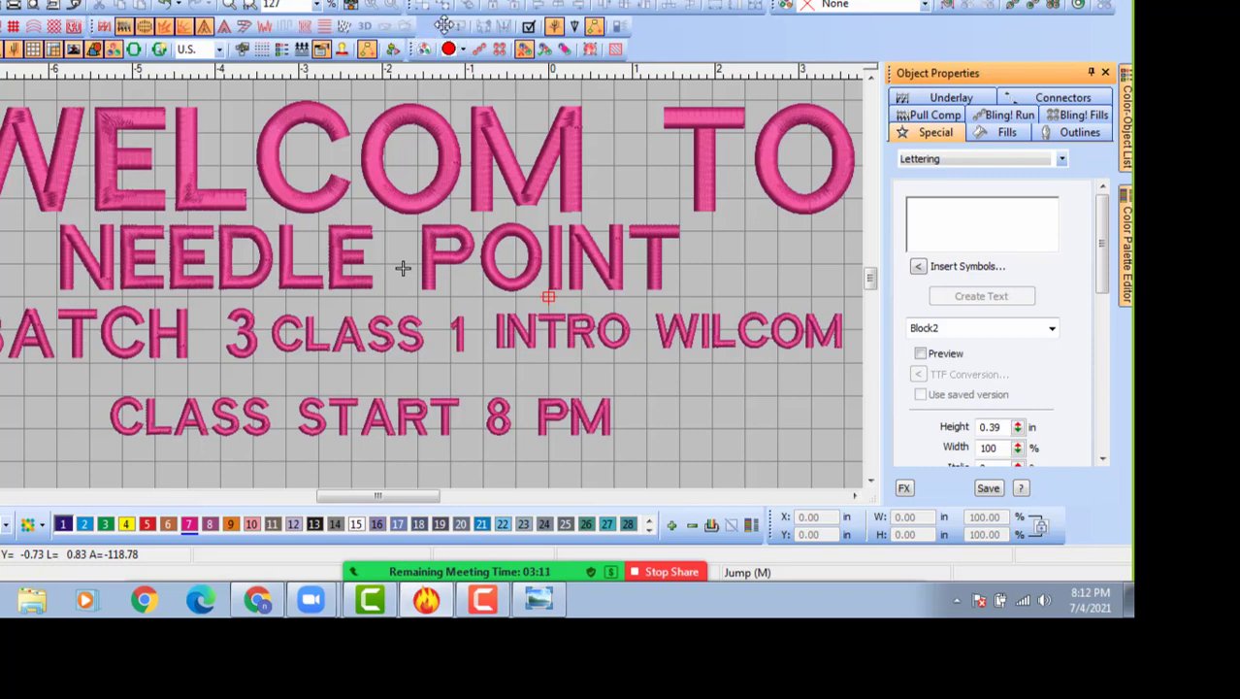
pyautogui.moveTo(443, 25); pyautogui.dragTo(414, 26)
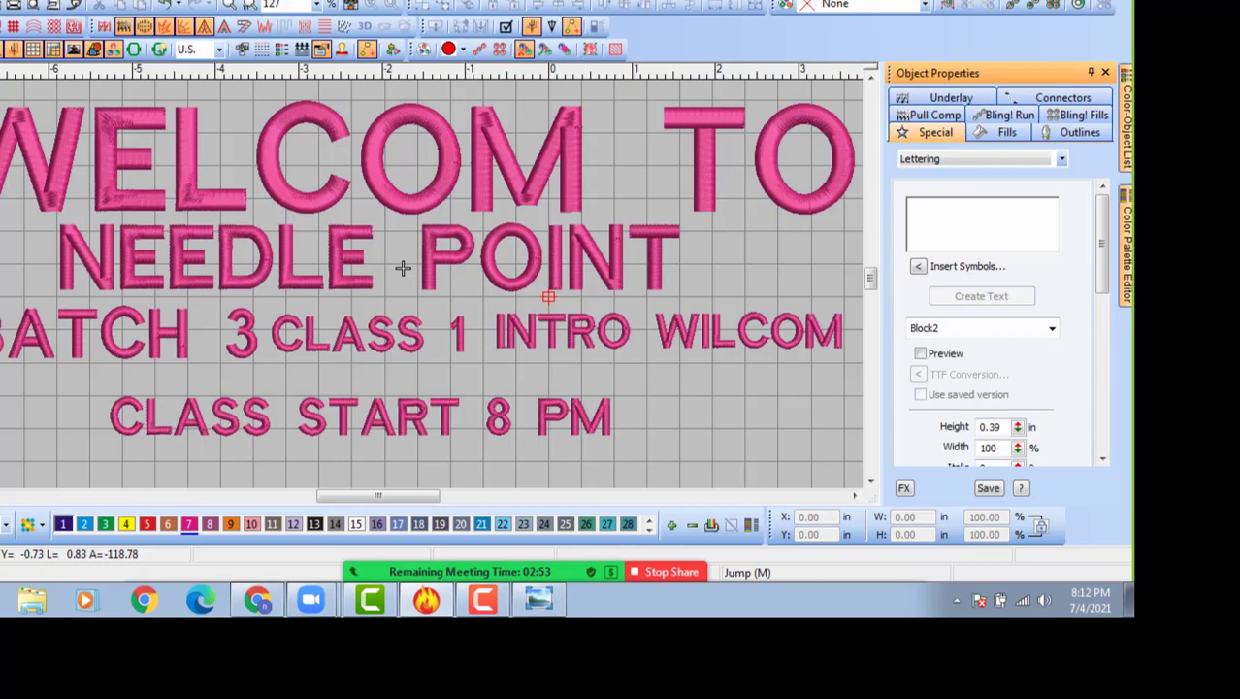
# Float the Toolbox over the design, reposition it and dock it back along the side of the design area.
pyautogui.moveTo(3, 131); pyautogui.dragTo(217, 154)
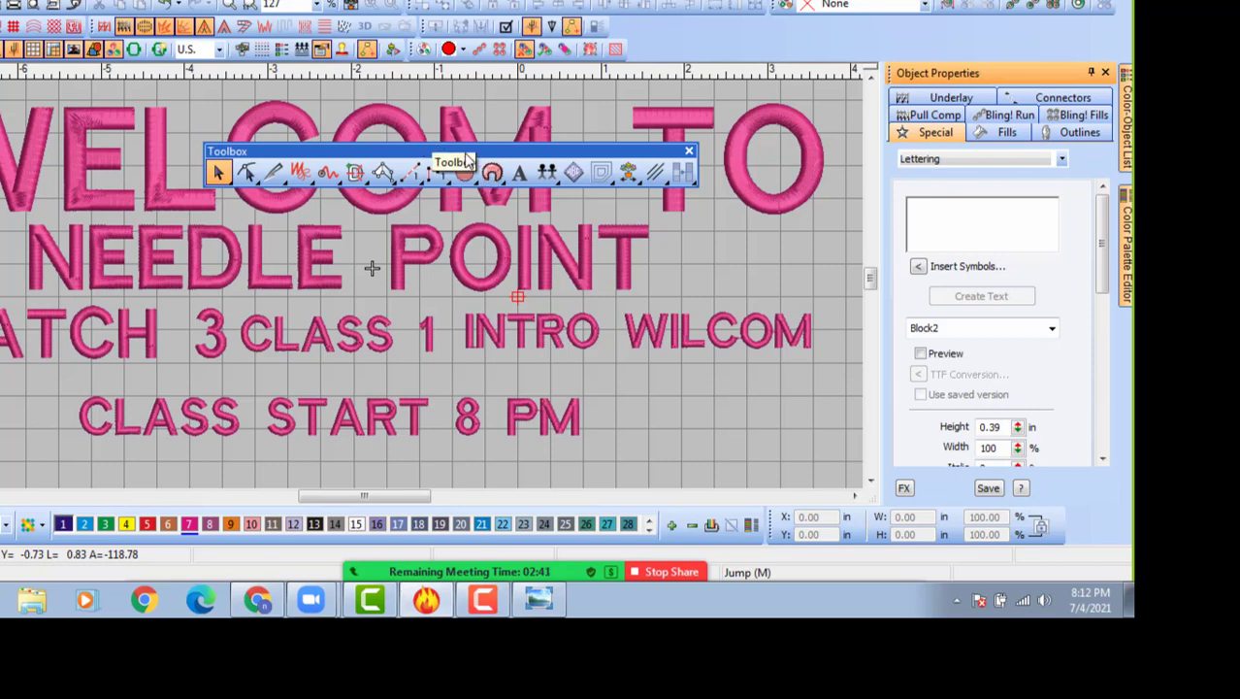
pyautogui.moveTo(497, 152); pyautogui.dragTo(458, 165)
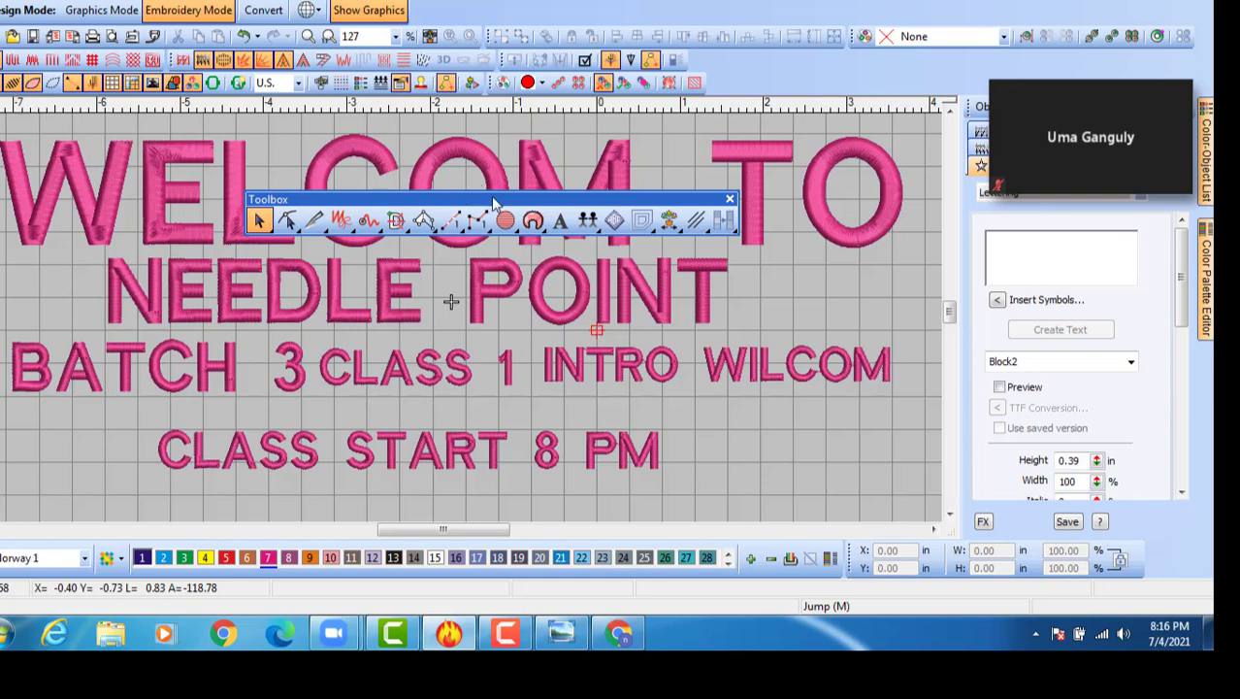
pyautogui.moveTo(494, 204); pyautogui.dragTo(12, 174)
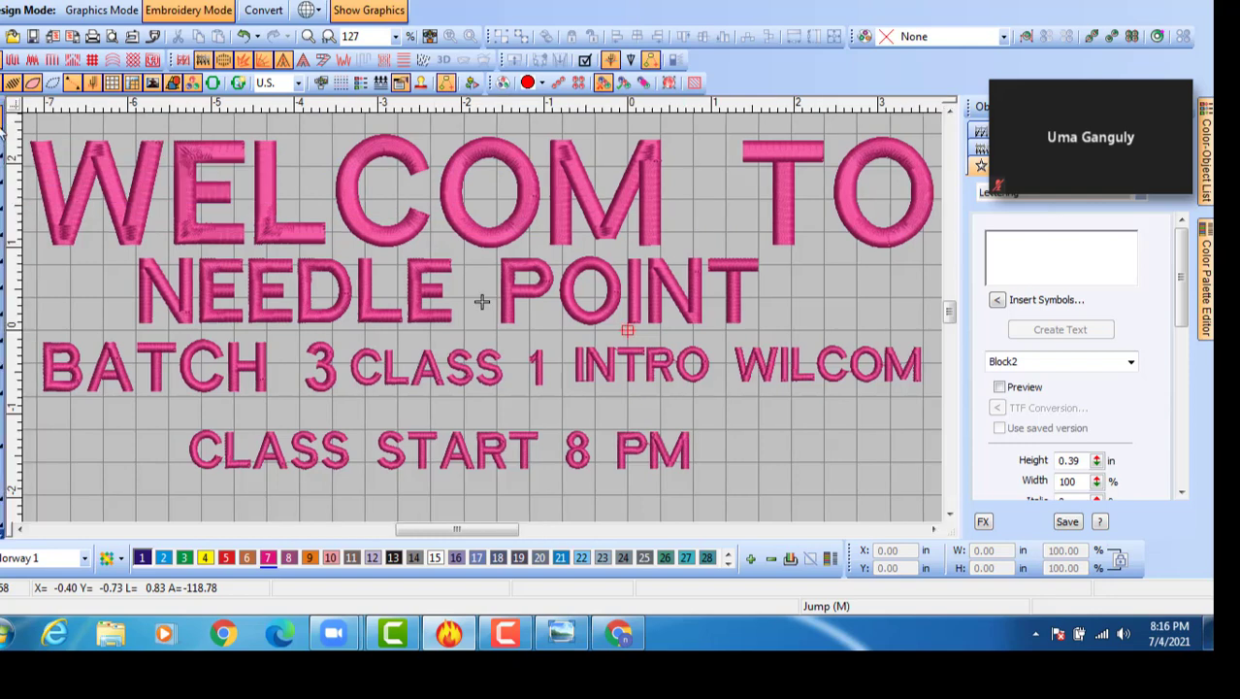
# Float the Toolbox over the design again and reposition it across the first line of lettering.
pyautogui.moveTo(3, 105); pyautogui.dragTo(363, 196)
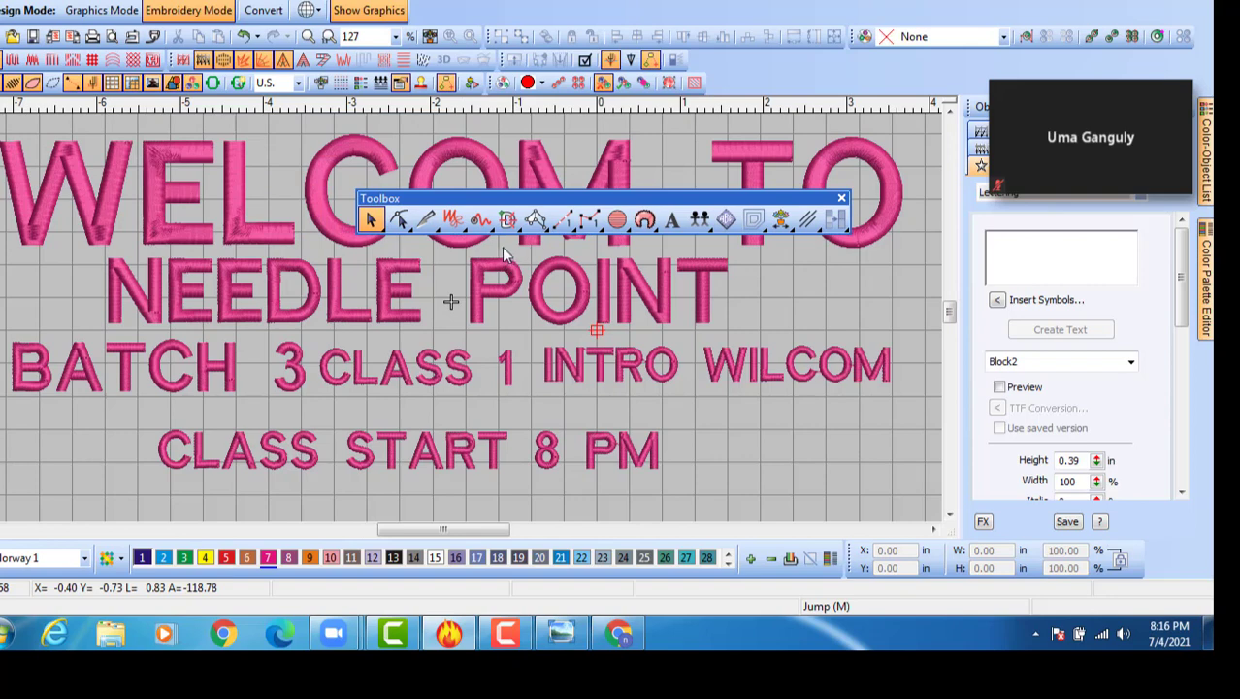
pyautogui.moveTo(560, 201); pyautogui.dragTo(517, 183)
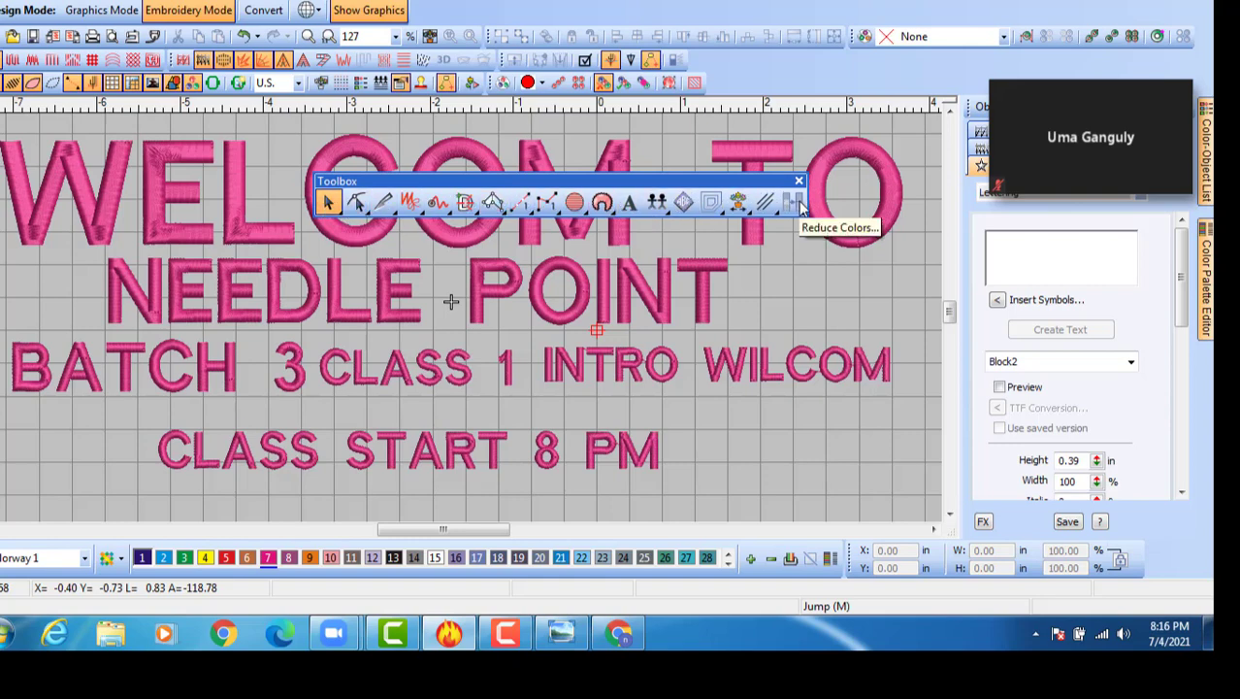
pyautogui.click(340, 215)
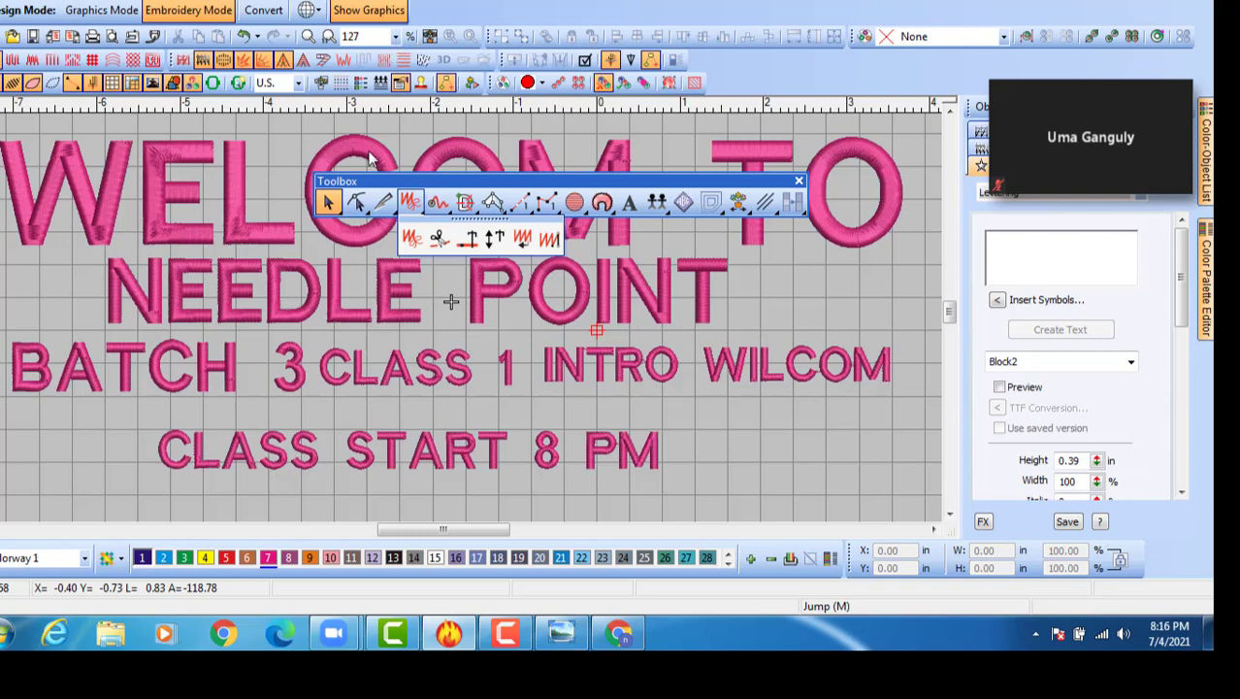
# Detach the Select Tools, Reshape and Edit Tools groups from the Toolbox as floating toolbars over the NEEDLE POINT line.
pyautogui.moveTo(330, 201)
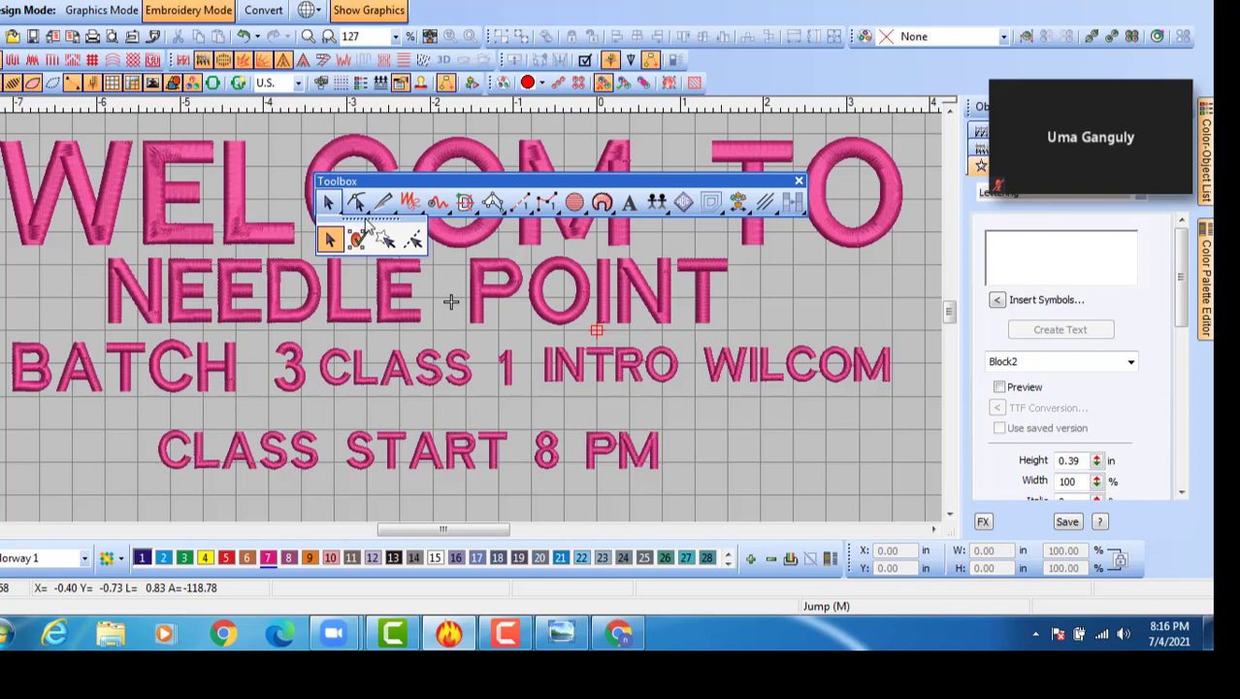
pyautogui.moveTo(360, 220); pyautogui.dragTo(359, 294)
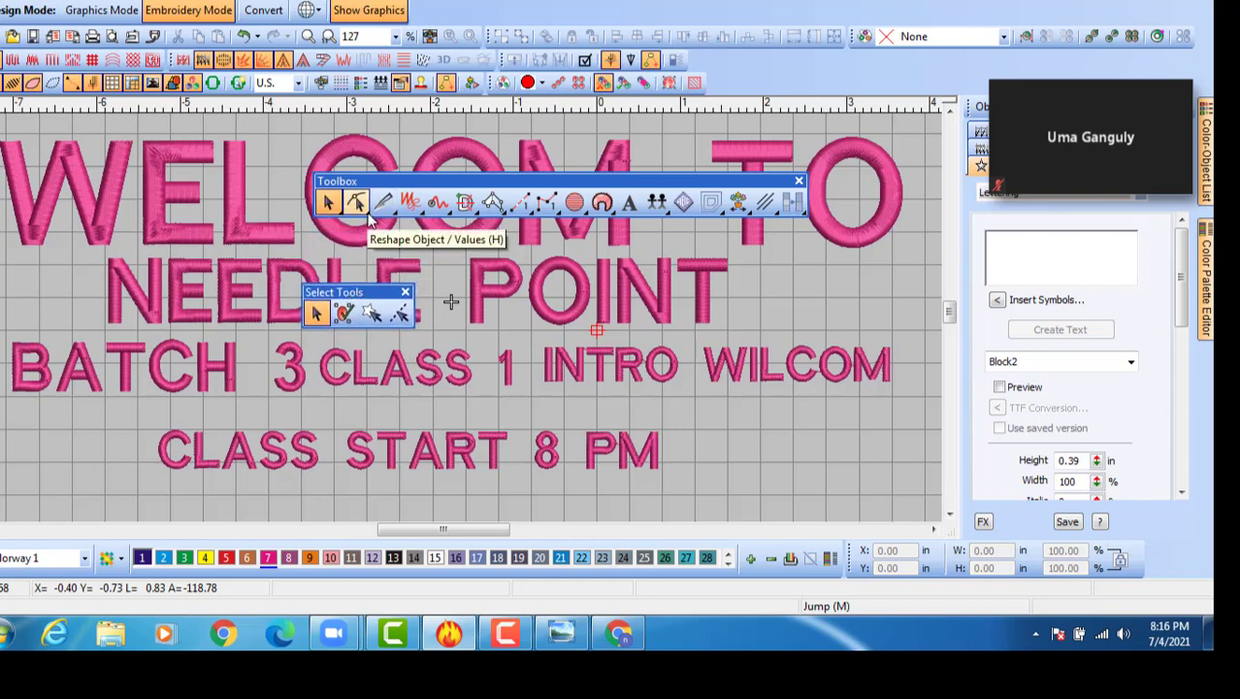
pyautogui.moveTo(371, 219)
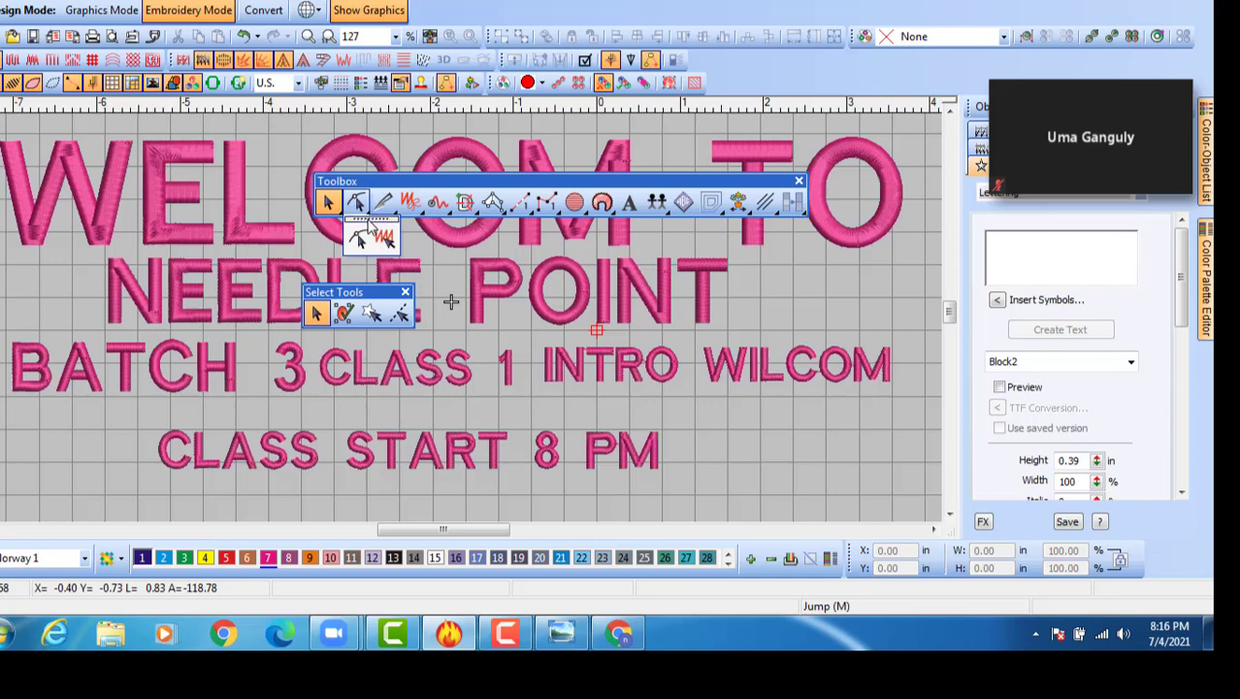
pyautogui.moveTo(369, 222); pyautogui.dragTo(466, 306)
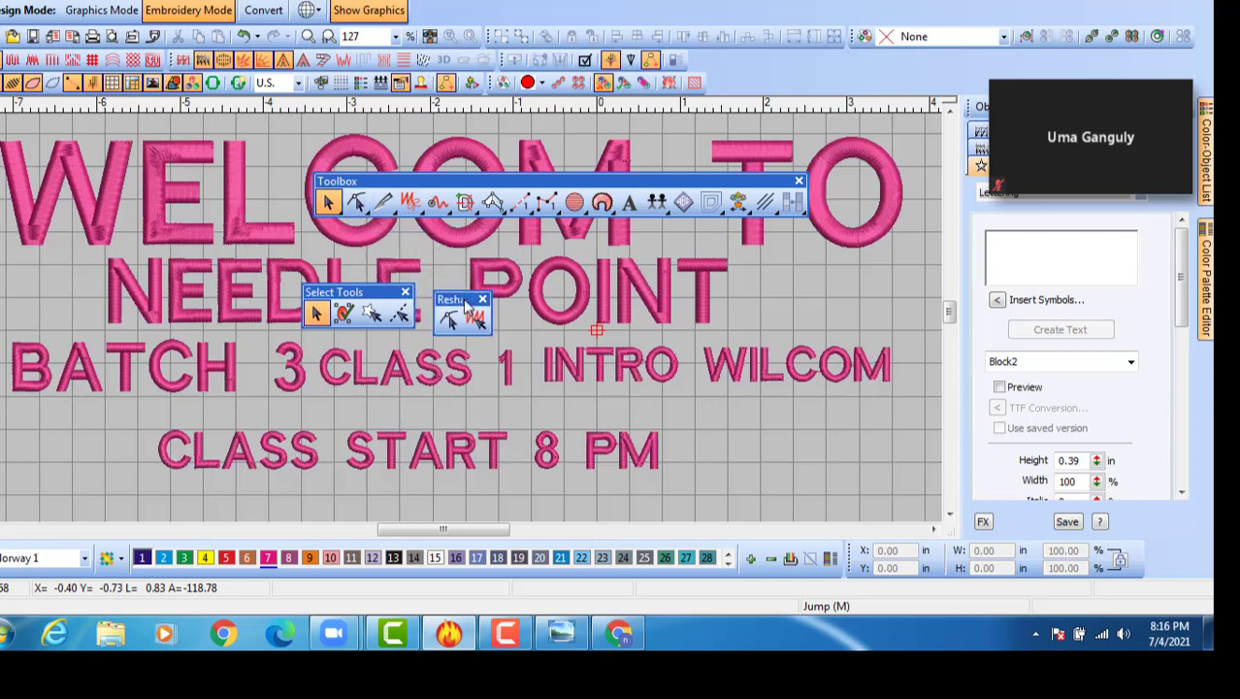
pyautogui.moveTo(384, 203)
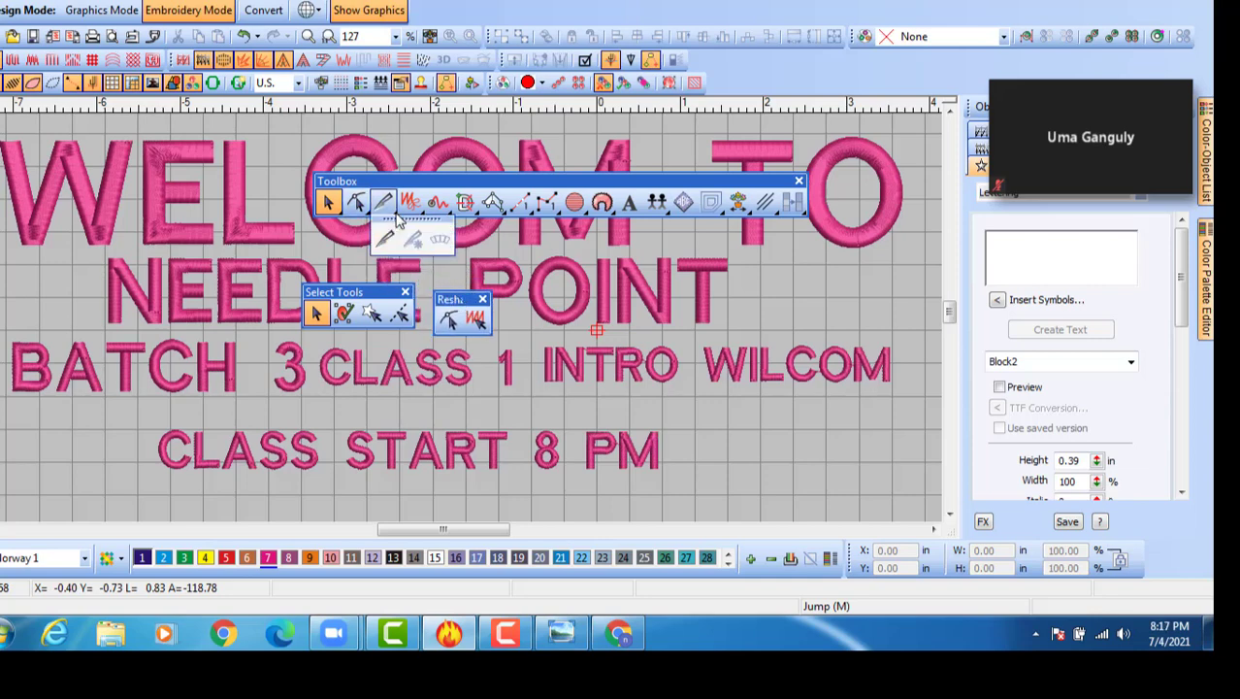
pyautogui.moveTo(415, 226); pyautogui.dragTo(551, 307)
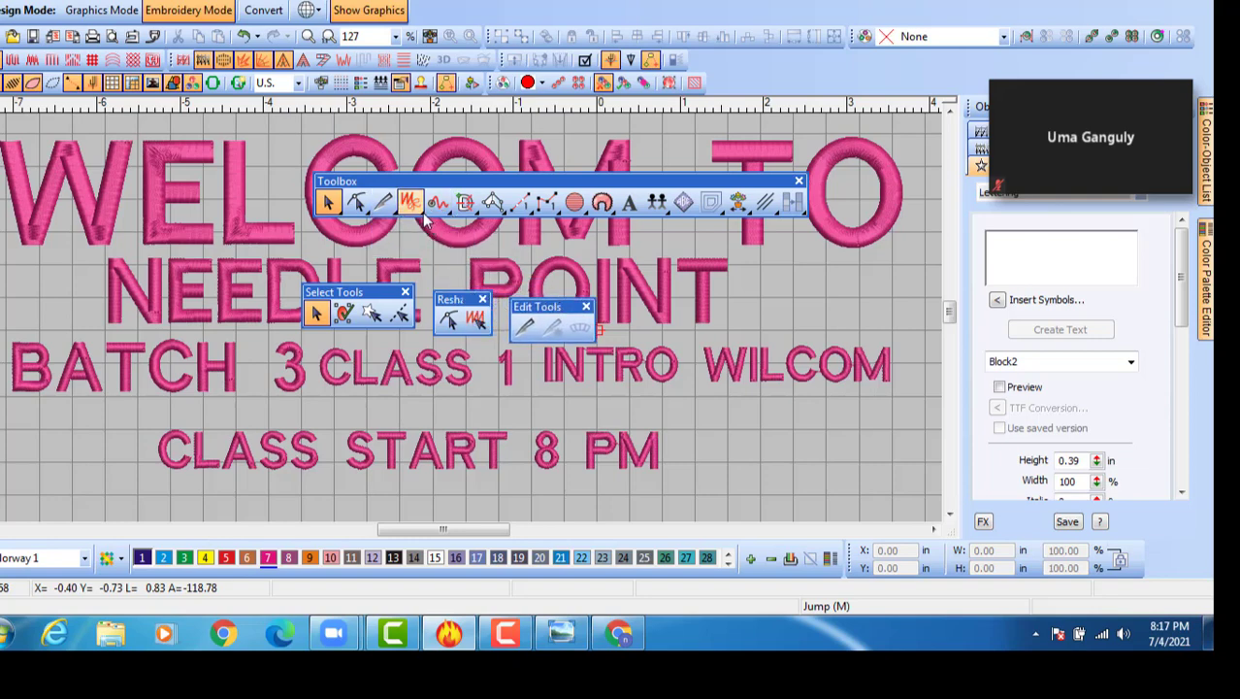
# Detach the Stitch/Function, Free Shape and column shape tool groups from the Toolbox as floating toolbars over the design.
pyautogui.moveTo(412, 204)
pyautogui.moveTo(482, 223); pyautogui.dragTo(691, 315)
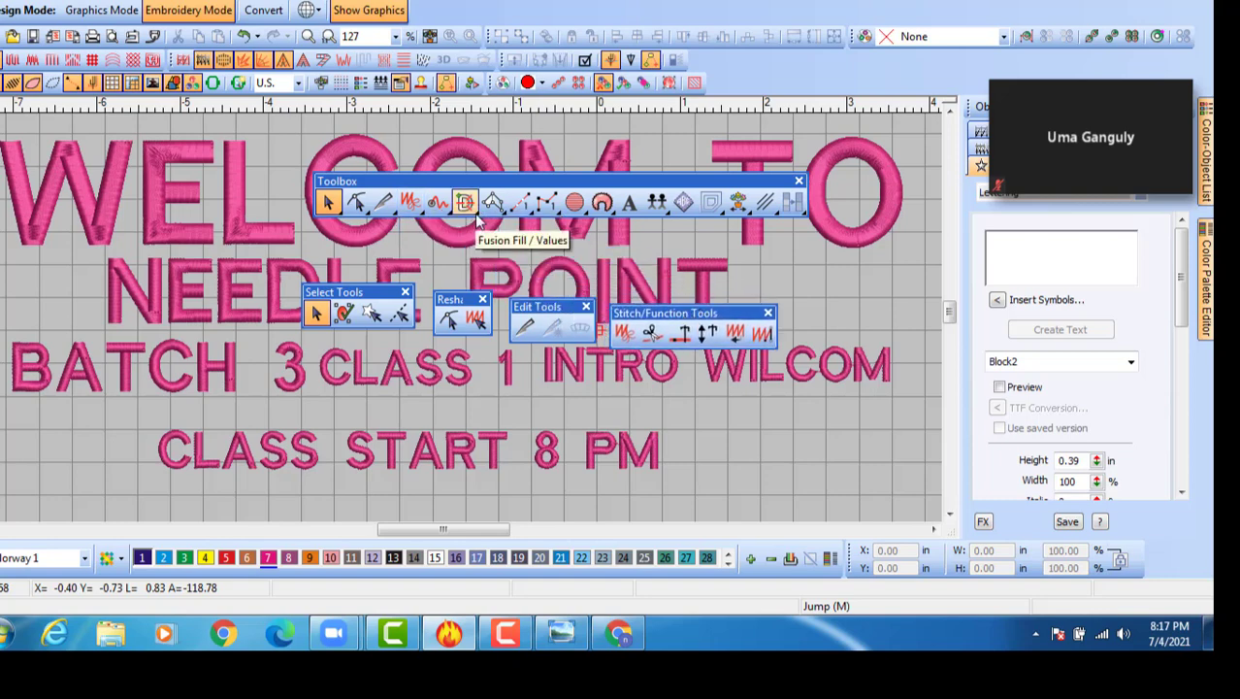
pyautogui.moveTo(468, 204)
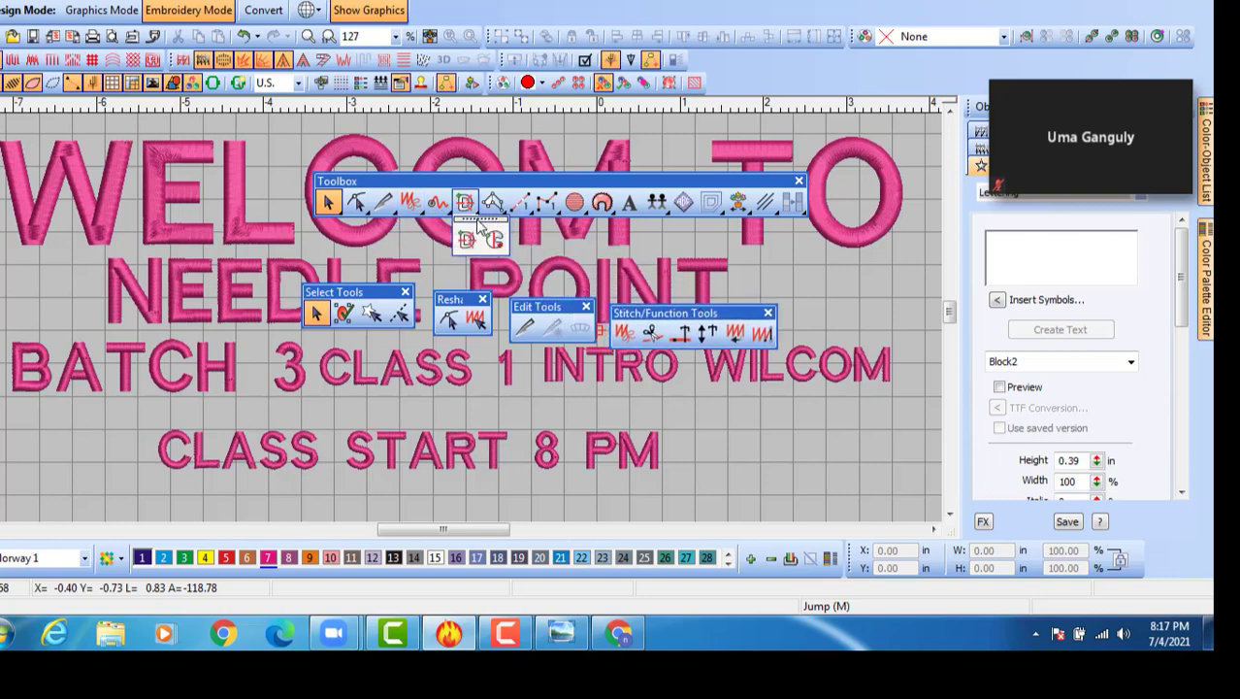
pyautogui.moveTo(485, 223)
pyautogui.mouseDown()
pyautogui.moveTo(565, 335)
pyautogui.moveTo(570, 366)
pyautogui.mouseUp()
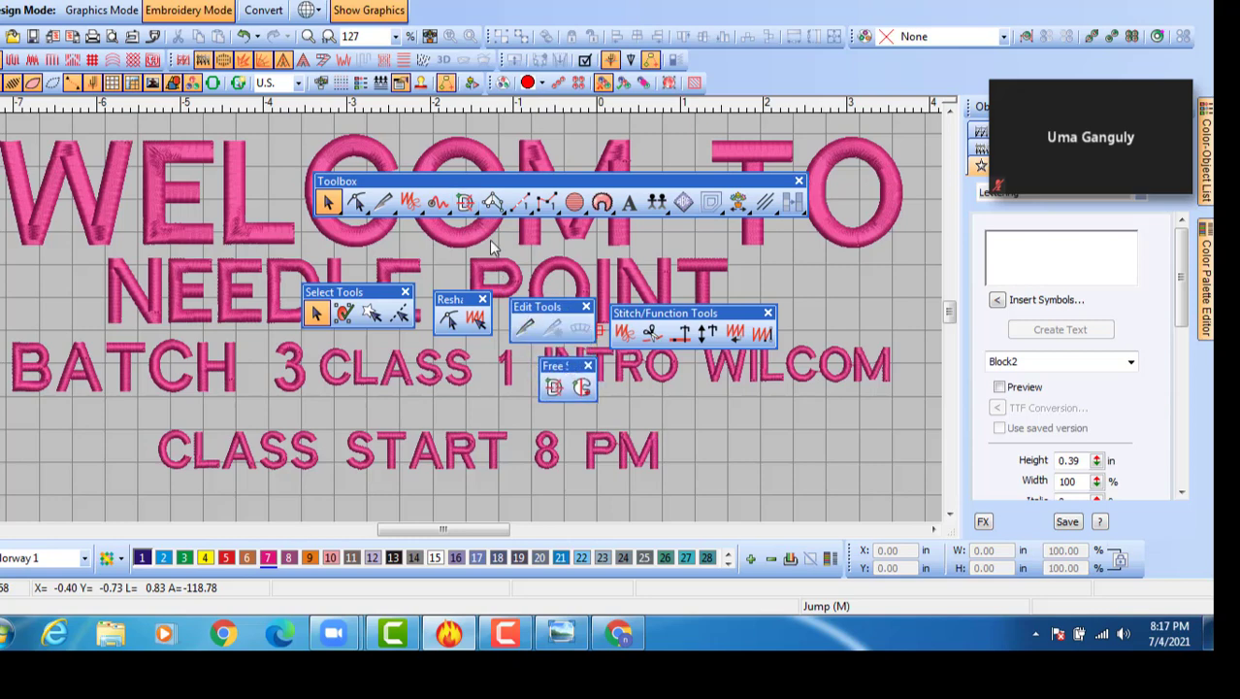
pyautogui.moveTo(505, 221)
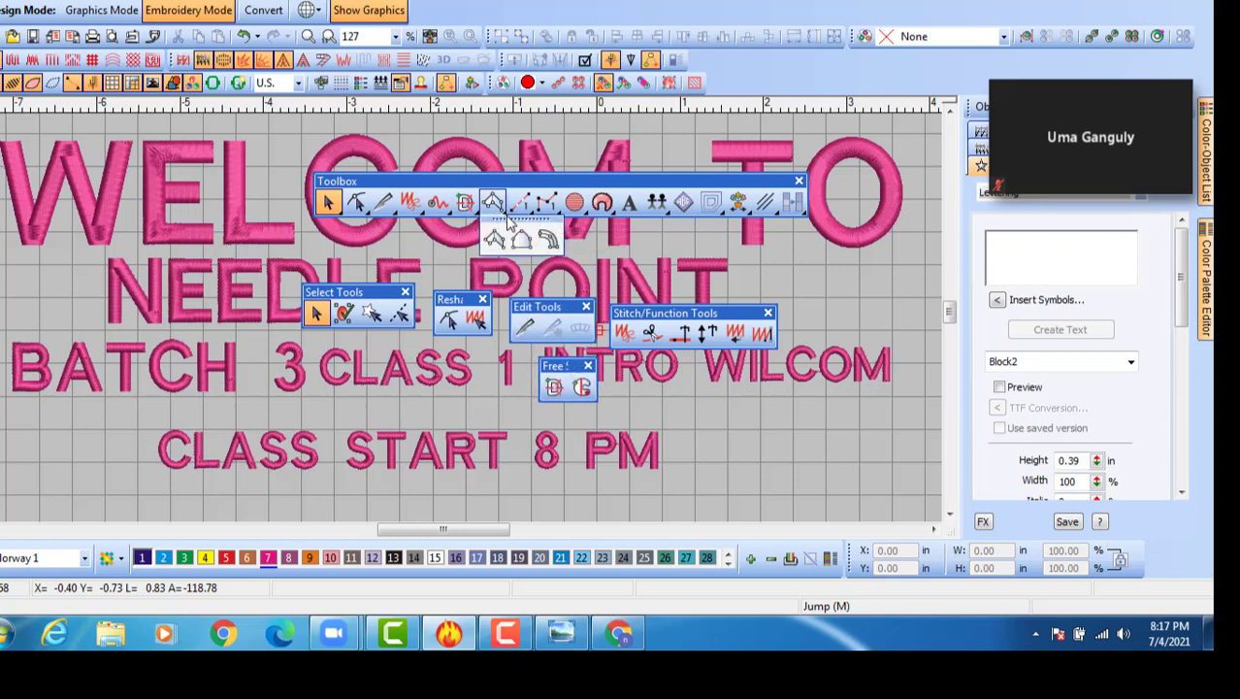
pyautogui.moveTo(524, 222); pyautogui.dragTo(704, 380)
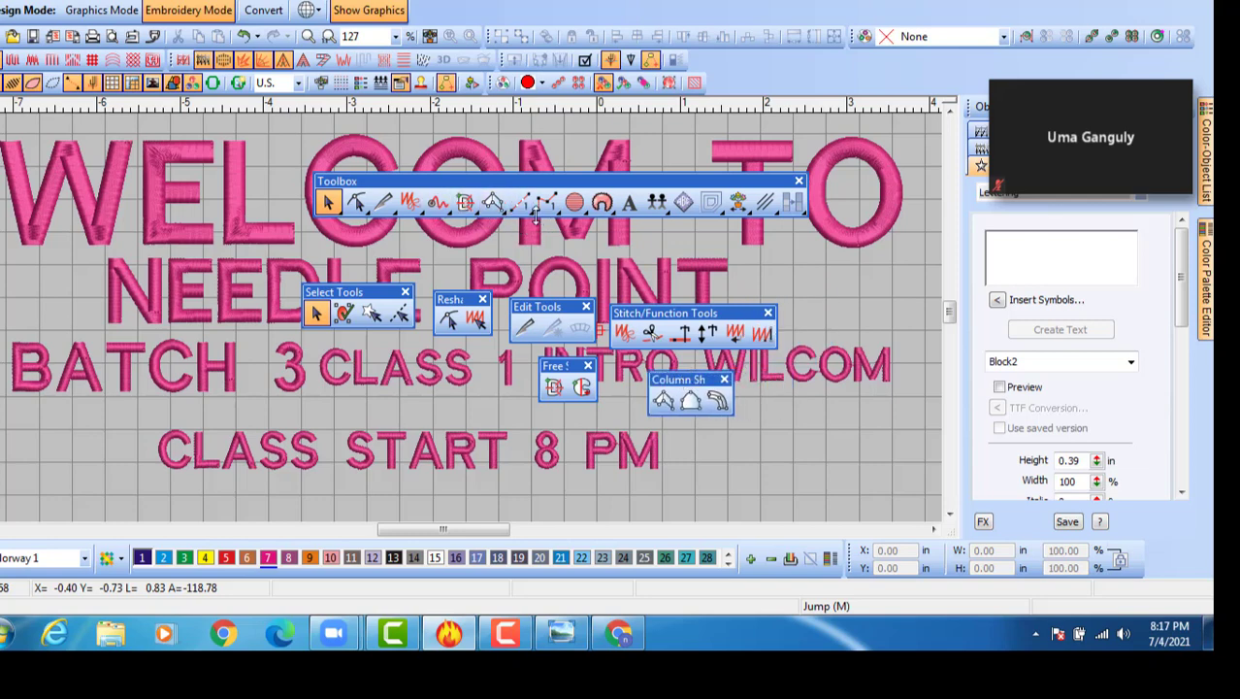
# Detach the Outline, manual and circle tool groups from the Toolbox and float them around the BATCH 3 CLASS 1 line.
pyautogui.moveTo(524, 209)
pyautogui.moveTo(558, 225); pyautogui.dragTo(430, 358)
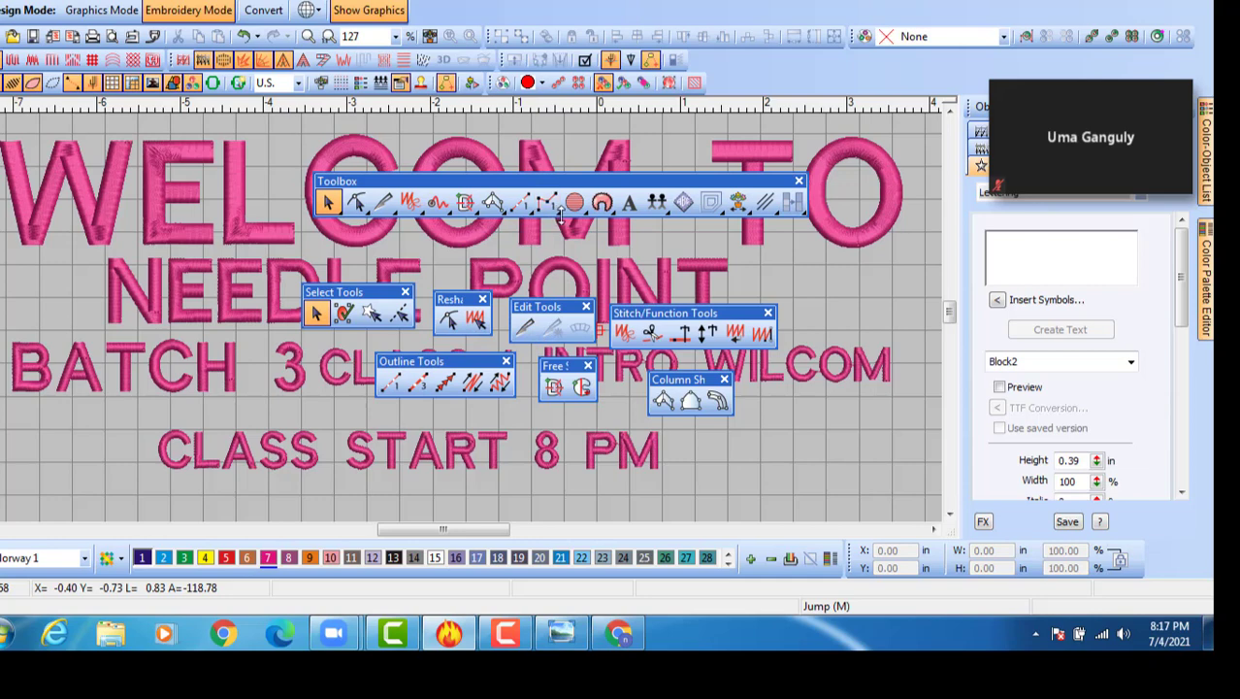
pyautogui.moveTo(563, 222)
pyautogui.moveTo(568, 225); pyautogui.dragTo(323, 359)
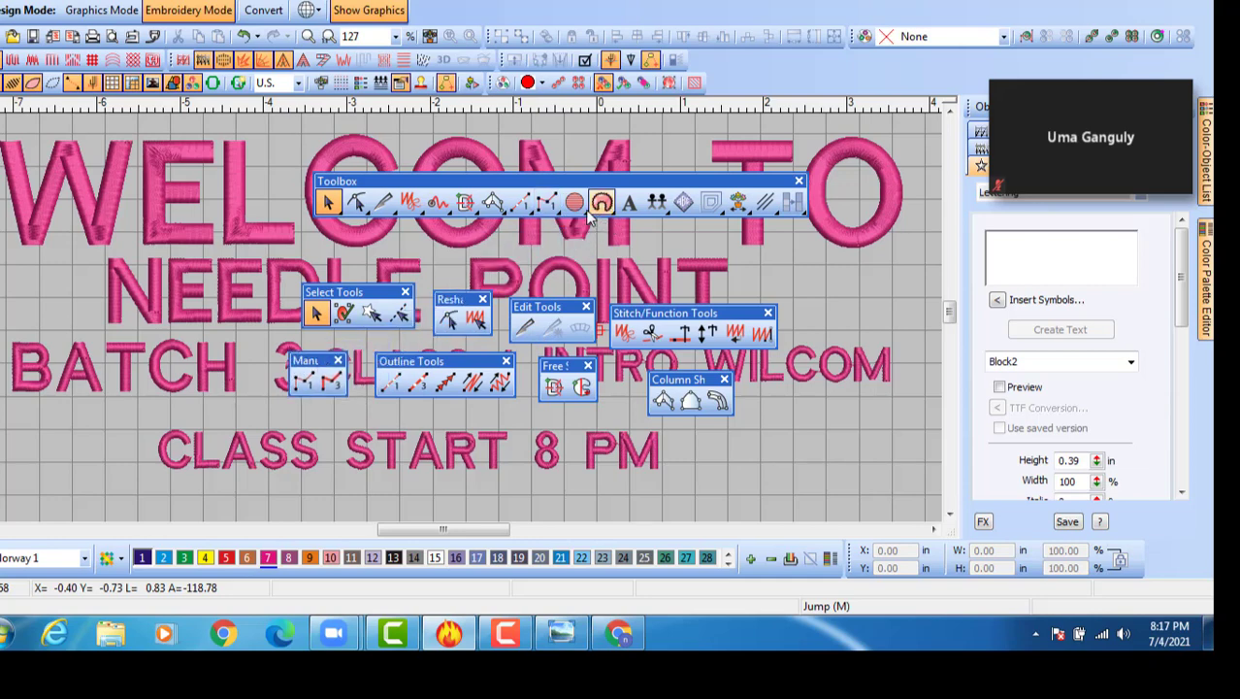
pyautogui.moveTo(587, 223)
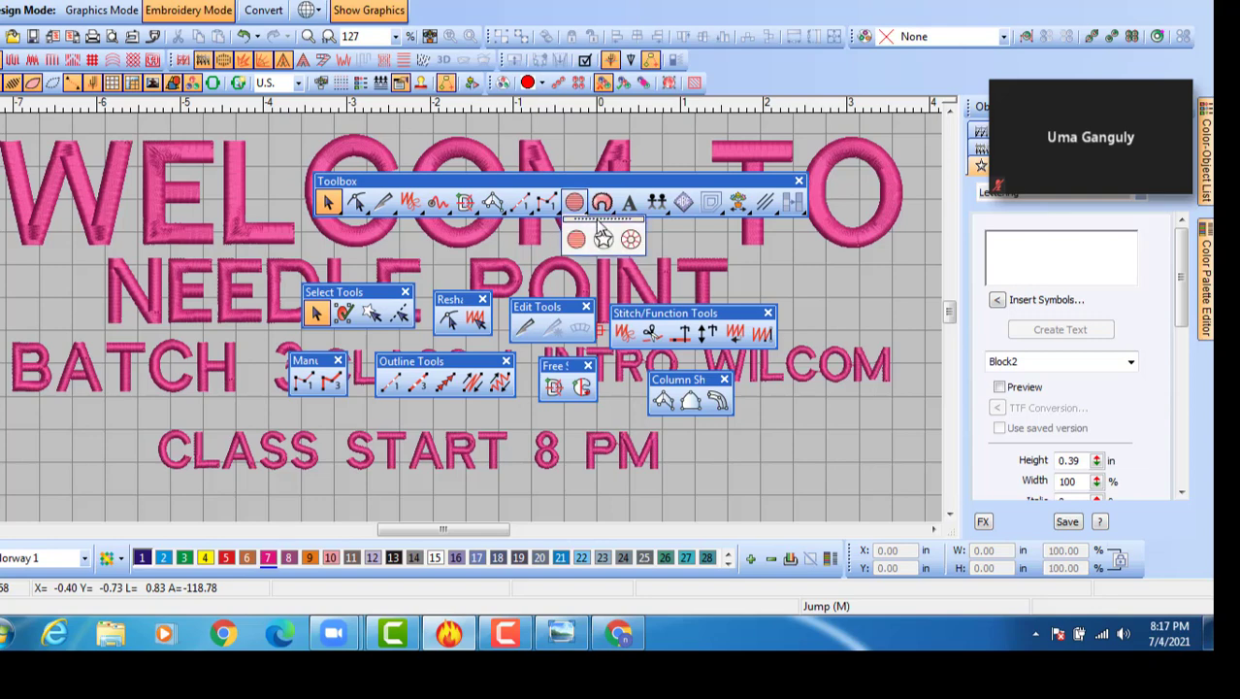
pyautogui.moveTo(594, 227); pyautogui.dragTo(794, 392)
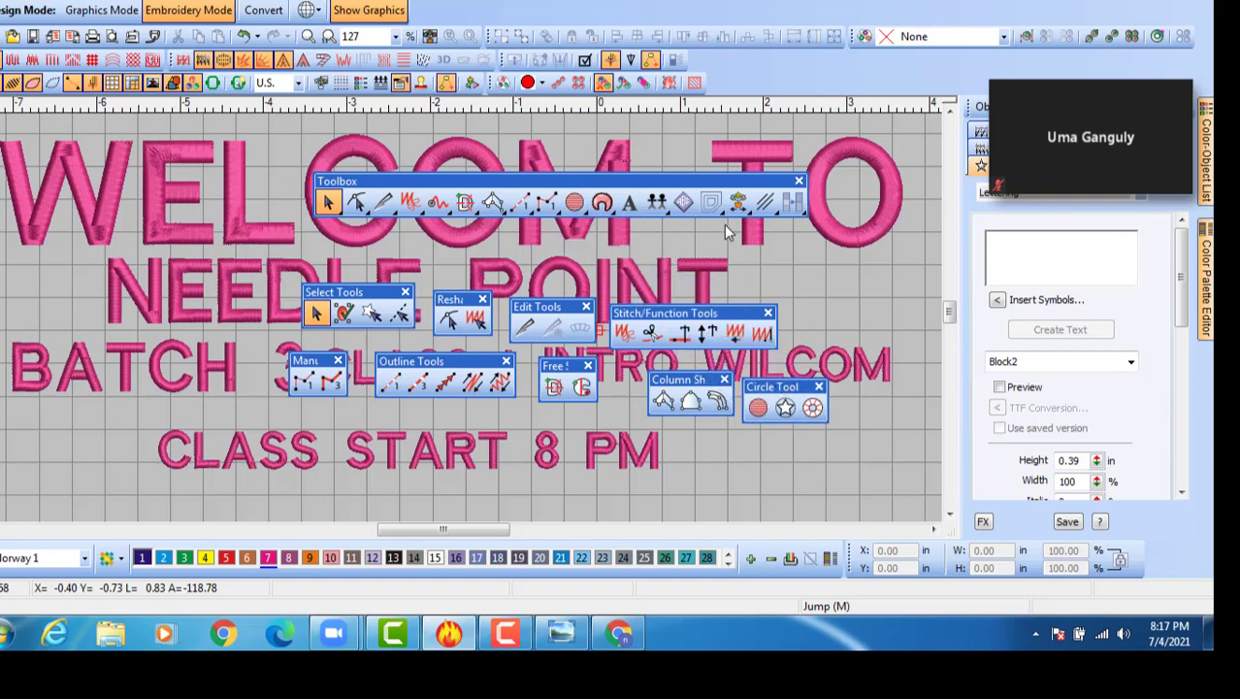
# Detach the Create Special Tools and Travel Tools groups from the Toolbox and float them over the CLASS START 8 PM line.
pyautogui.moveTo(713, 206)
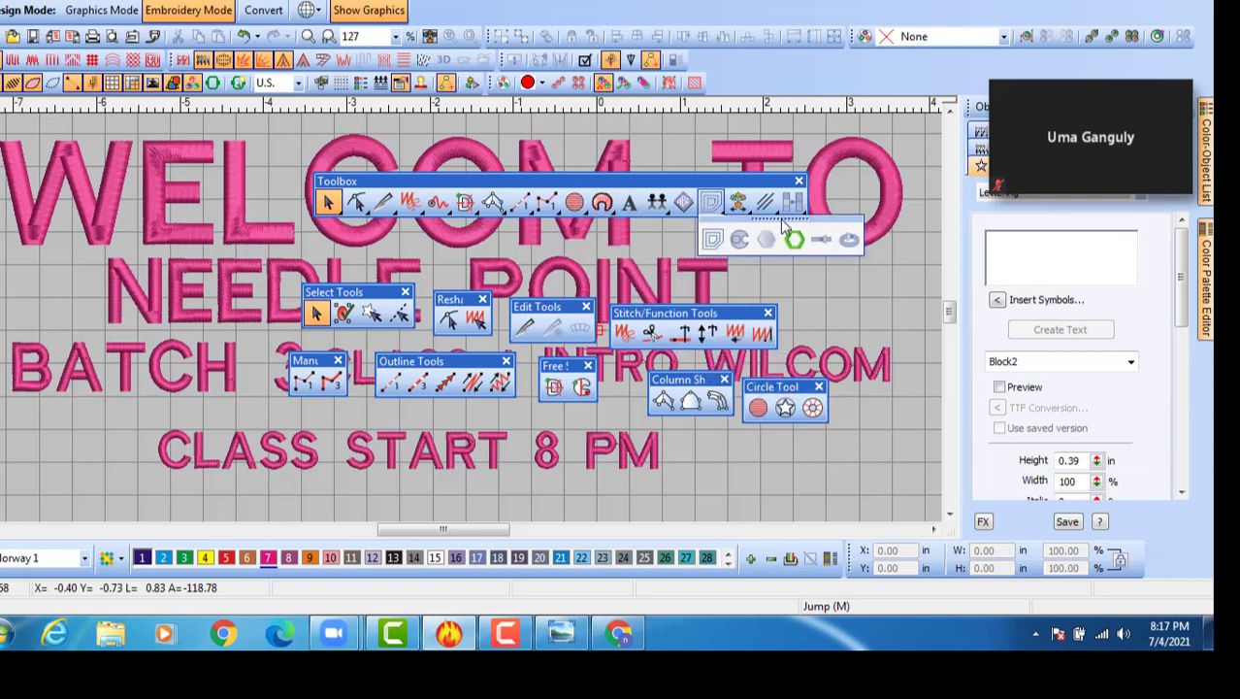
pyautogui.moveTo(782, 225); pyautogui.dragTo(644, 430)
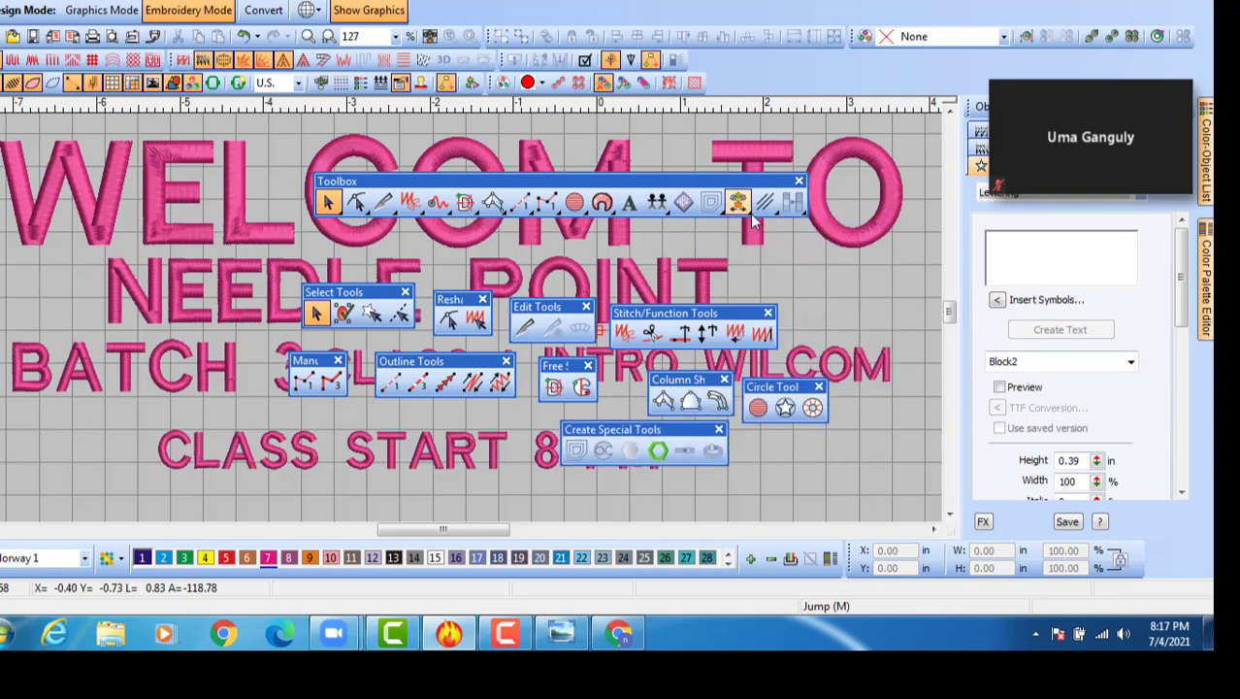
pyautogui.moveTo(752, 221)
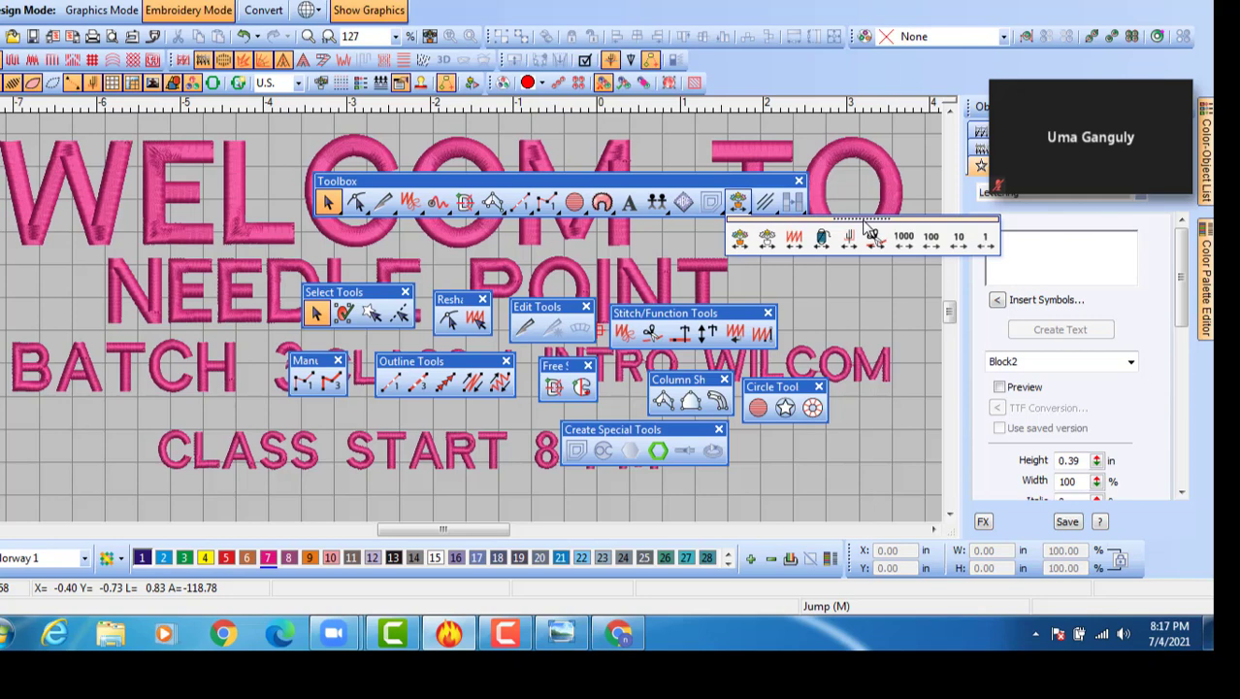
pyautogui.moveTo(866, 225); pyautogui.dragTo(407, 427)
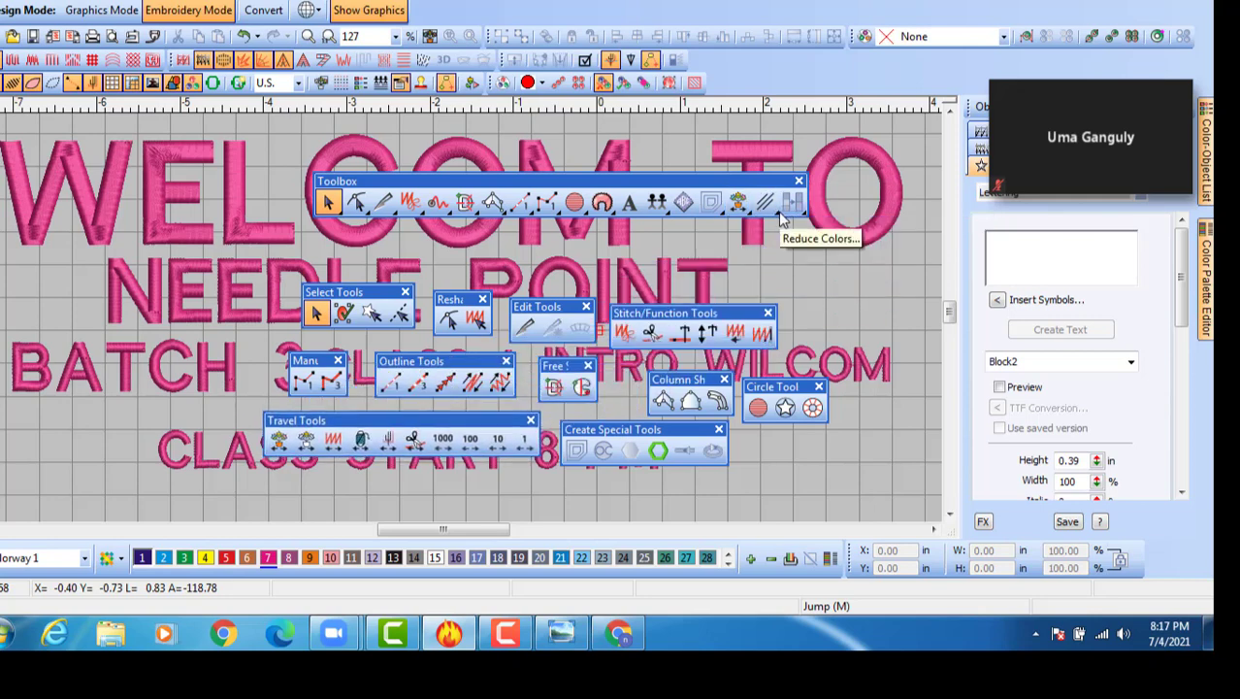
# Float the Drawing Tools group beneath the Toolbox, and dock the Toolbox as a new row below the upper toolbars.
pyautogui.moveTo(777, 216)
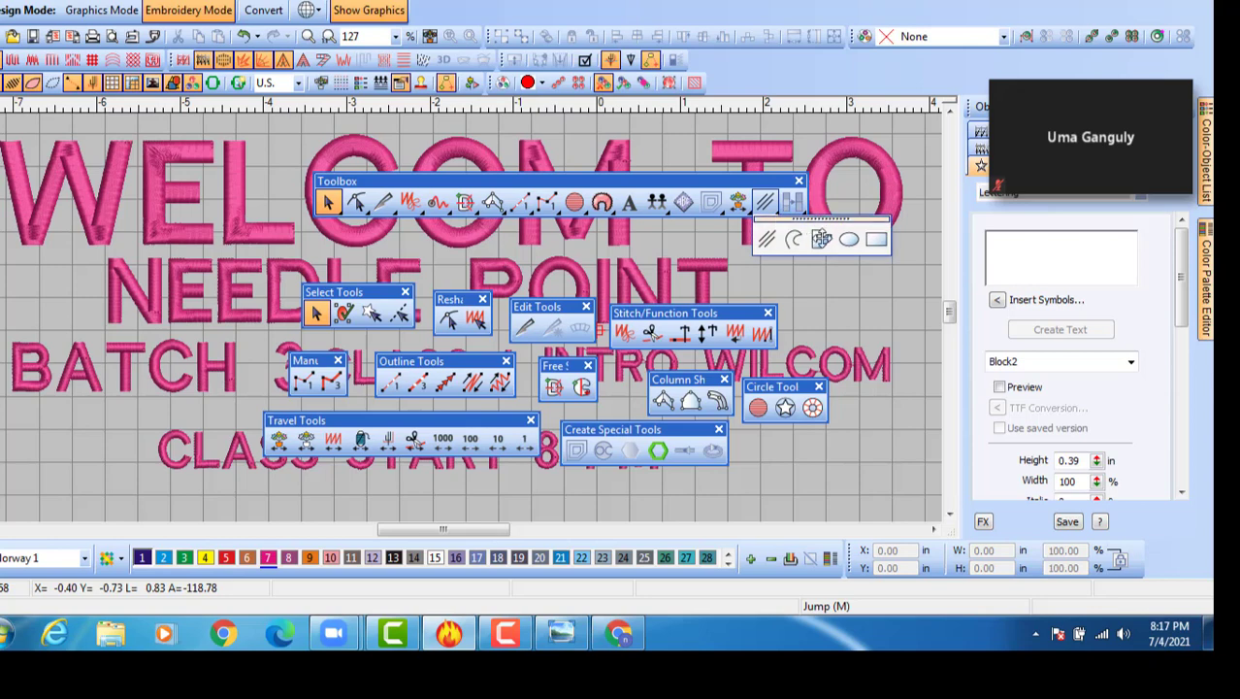
pyautogui.moveTo(824, 220)
pyautogui.mouseDown()
pyautogui.moveTo(849, 288)
pyautogui.moveTo(849, 263)
pyautogui.mouseUp()
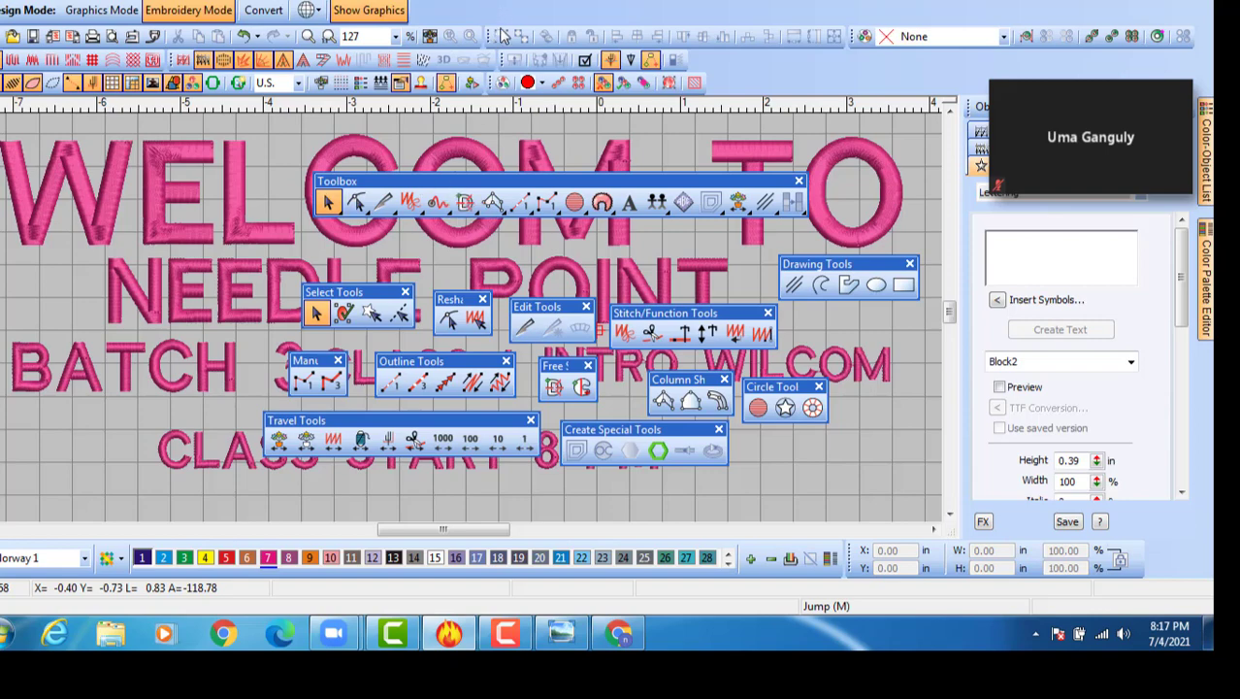
pyautogui.moveTo(540, 186); pyautogui.dragTo(184, 99)
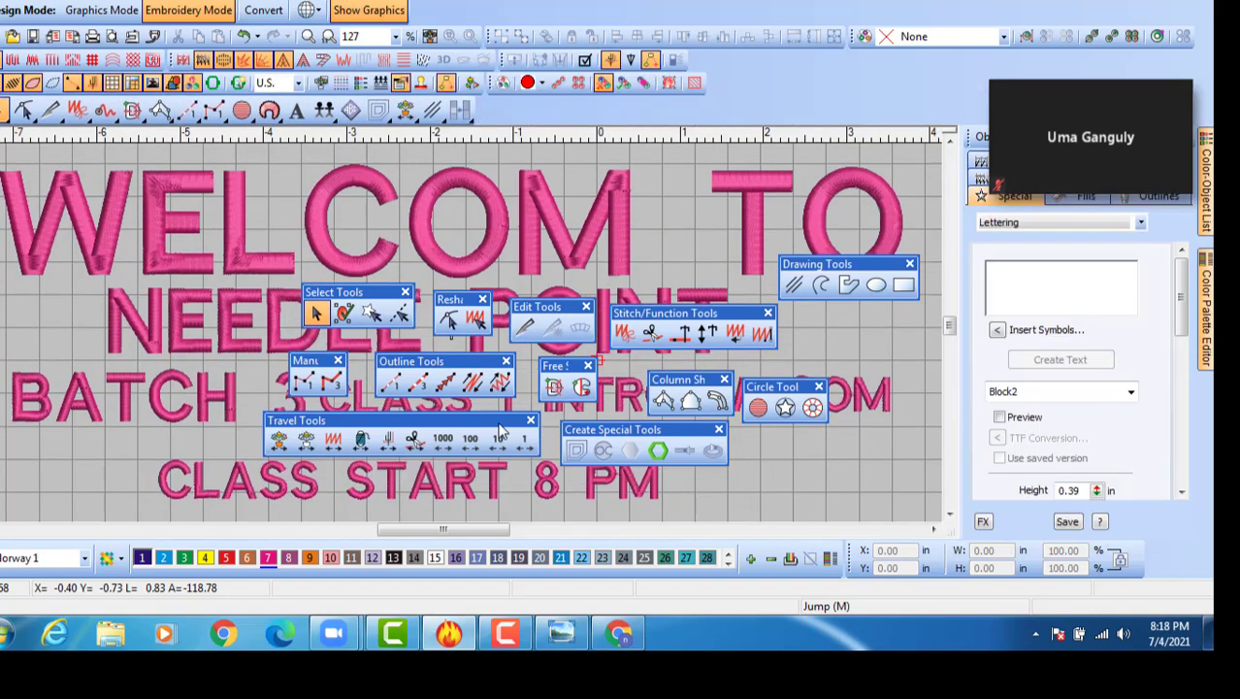
# Switch to the photo viewer, page back through the Wilcom example screens, and return to the embroidery design.
pyautogui.click(463, 447)
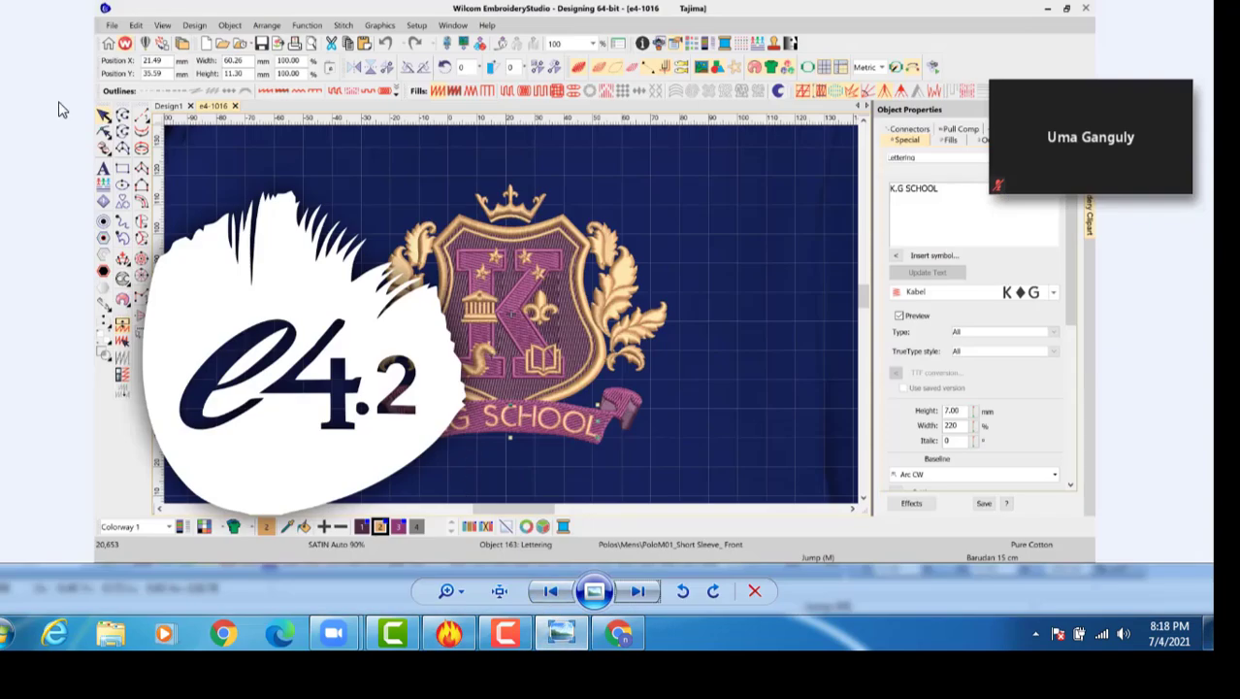
pyautogui.click(551, 592)
pyautogui.click(551, 592)
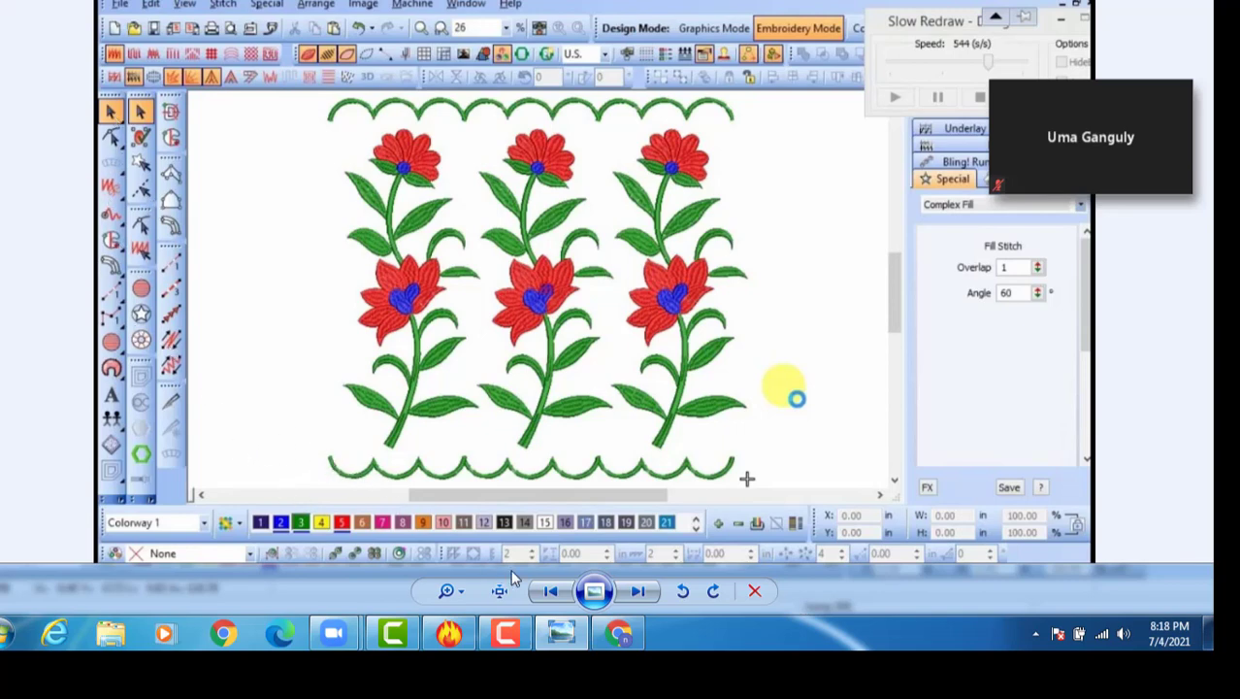
pyautogui.click(550, 596)
pyautogui.click(550, 594)
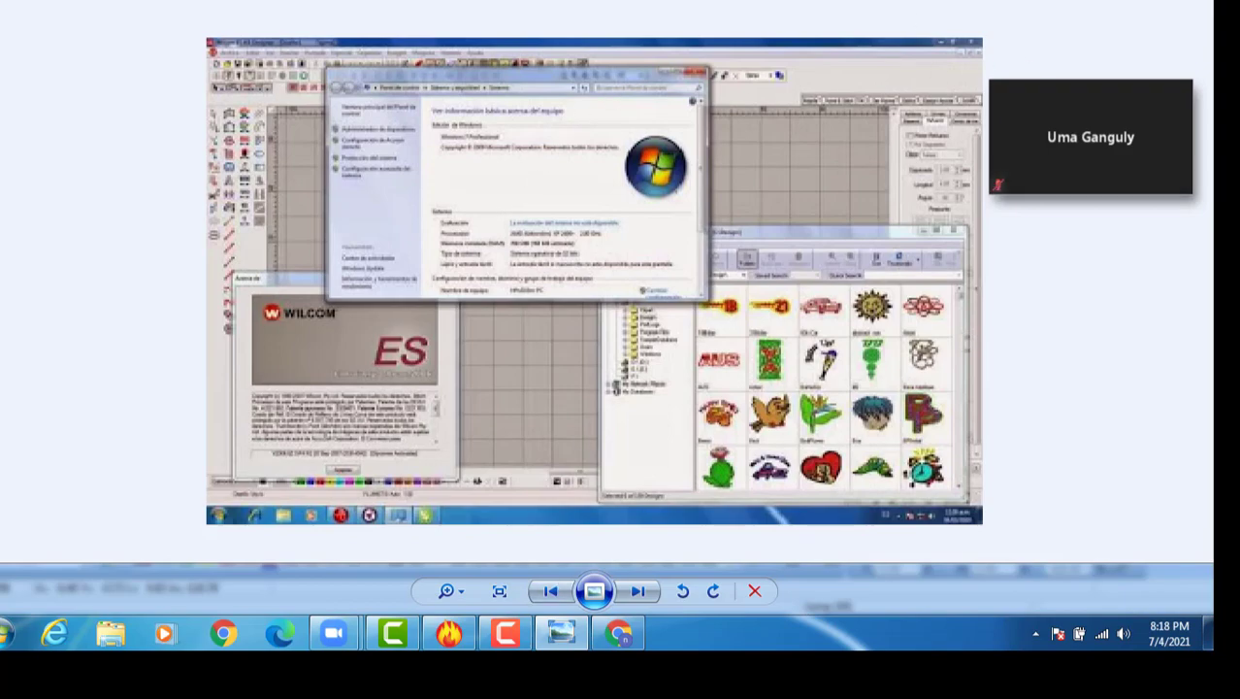
pyautogui.hotkey('alt', 'Tab')
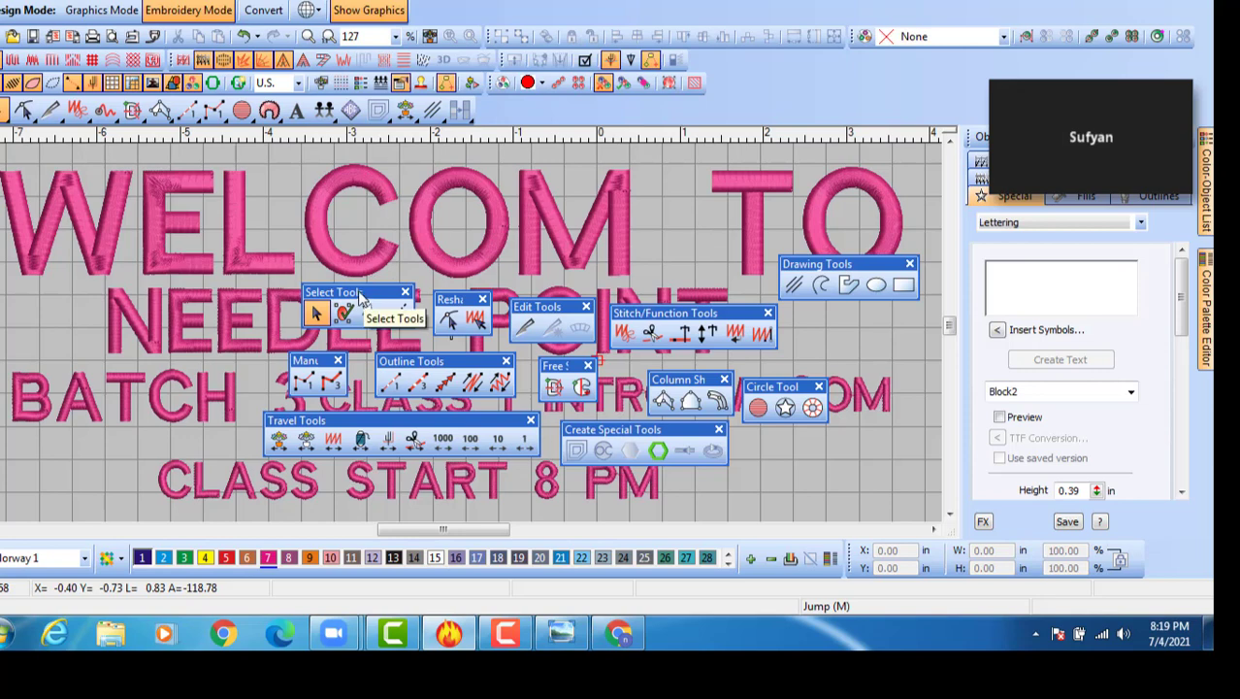
# Dock the Select, Reshape, Edit, column shape and Free Shape toolbars in columns along the side of the design area.
pyautogui.moveTo(361, 296); pyautogui.dragTo(7, 173)
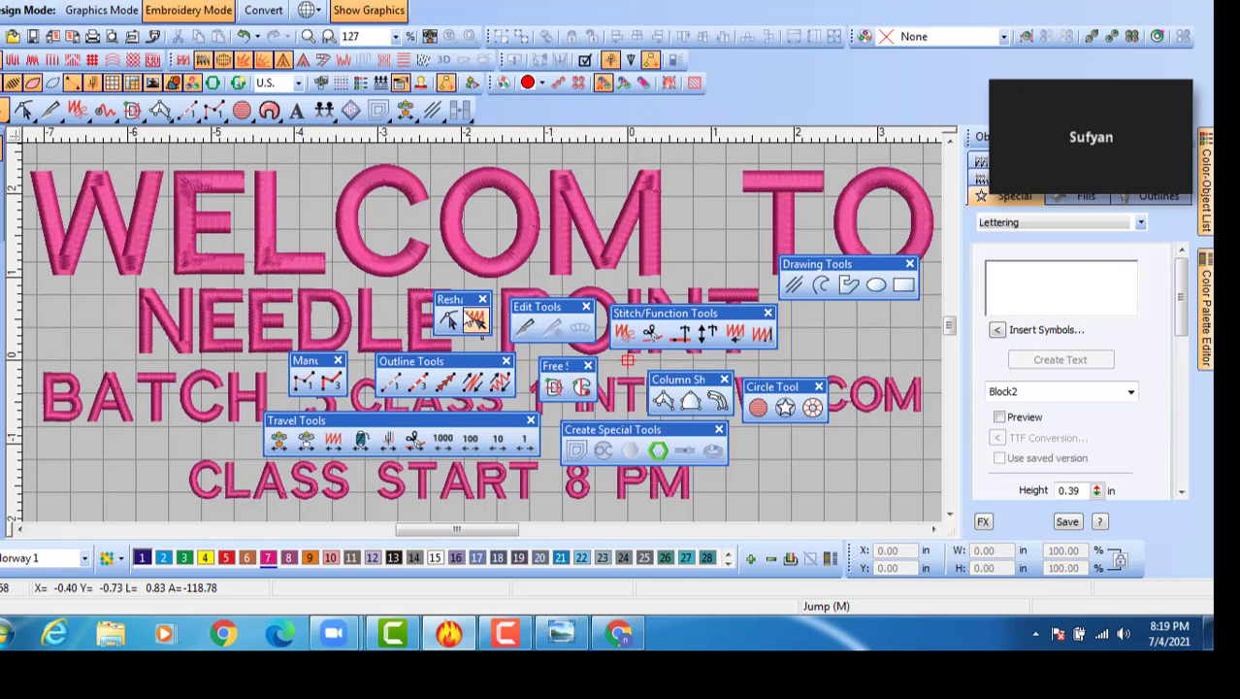
pyautogui.moveTo(448, 299); pyautogui.dragTo(8, 291)
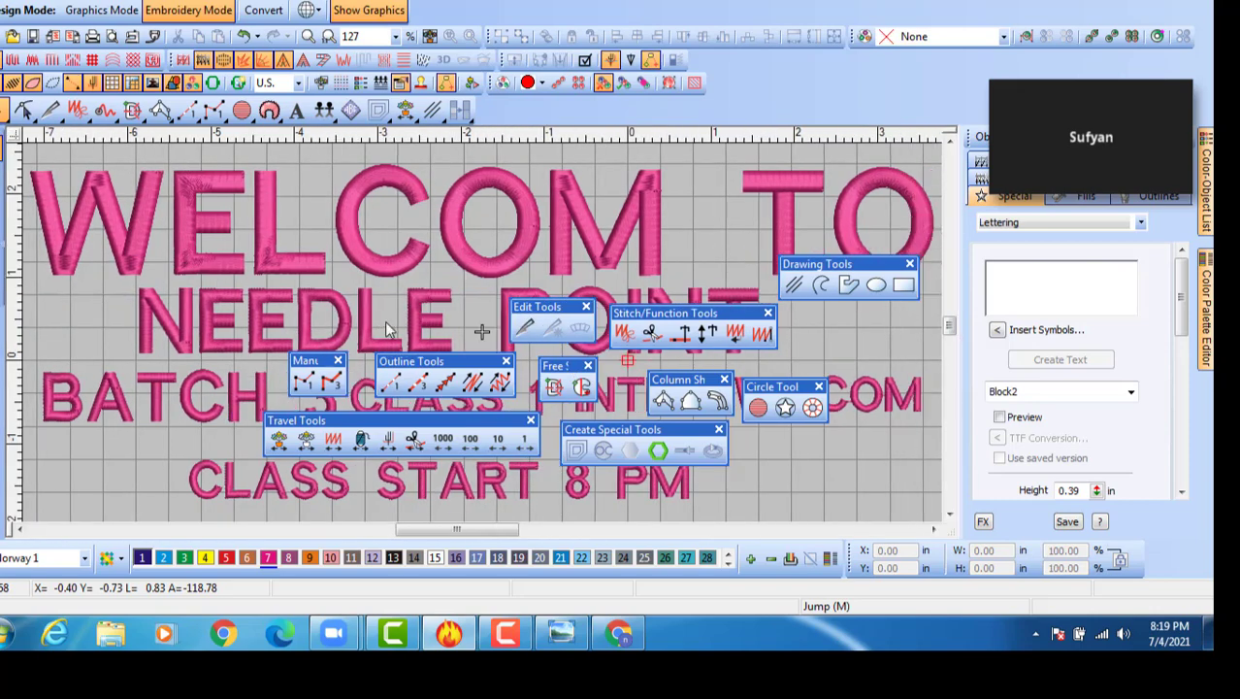
pyautogui.moveTo(558, 310); pyautogui.dragTo(4, 340)
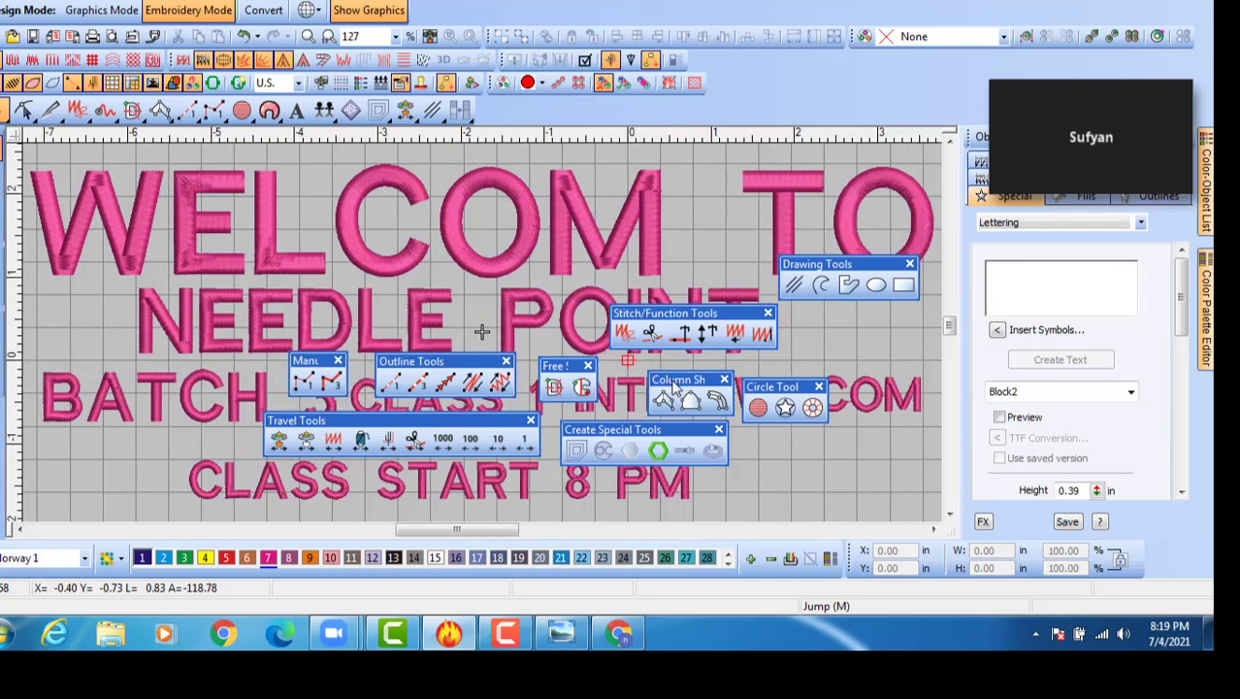
pyautogui.moveTo(682, 385); pyautogui.dragTo(15, 165)
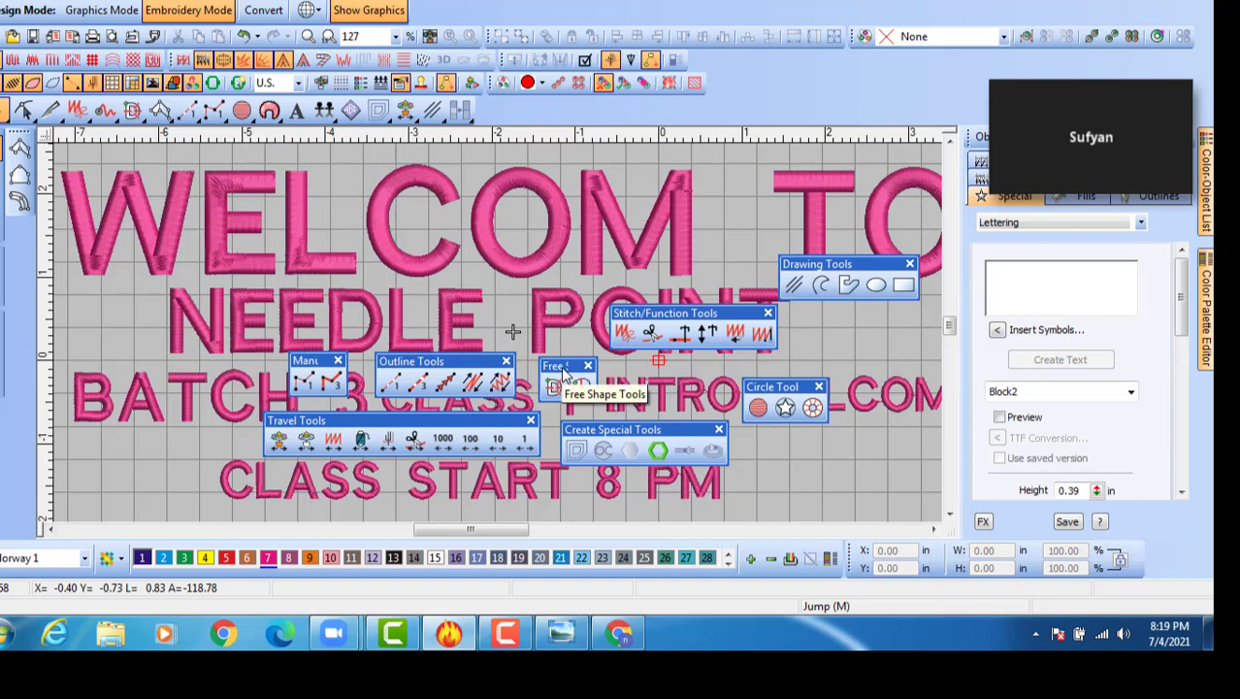
pyautogui.moveTo(560, 366); pyautogui.dragTo(31, 222)
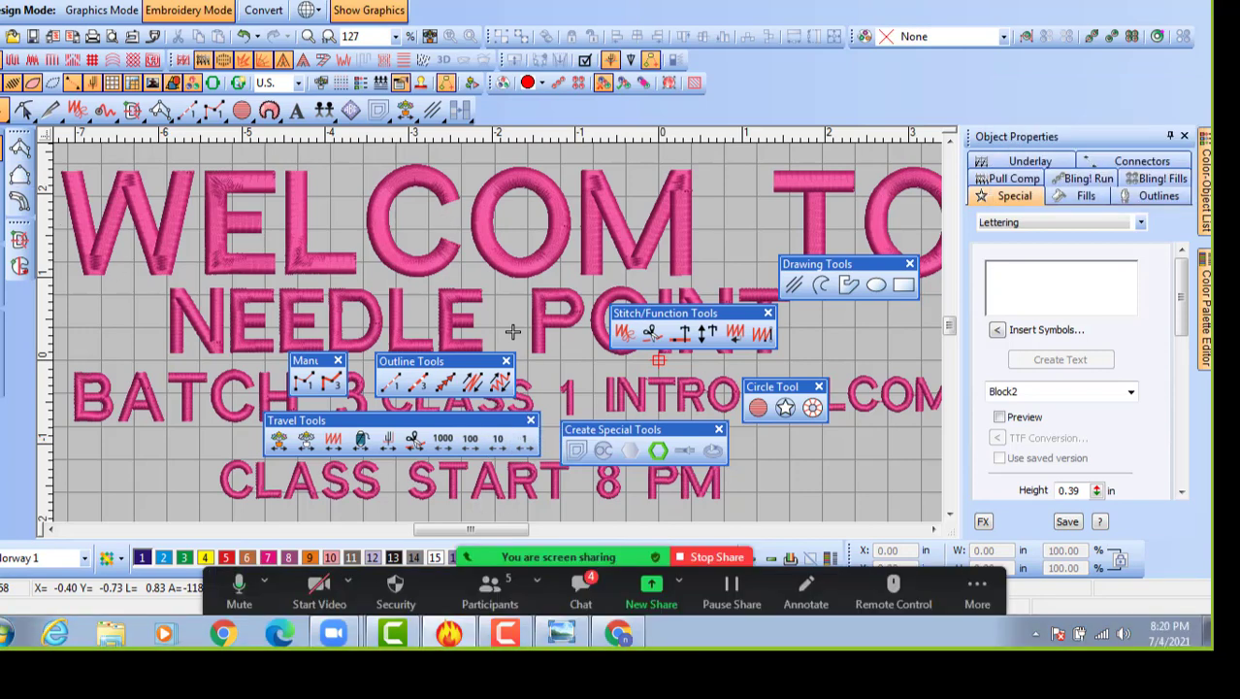
# Undock the Select, Column Shape, Free Shape, Reshape and Edit toolbars and float them over the lettering.
pyautogui.click(20, 148)
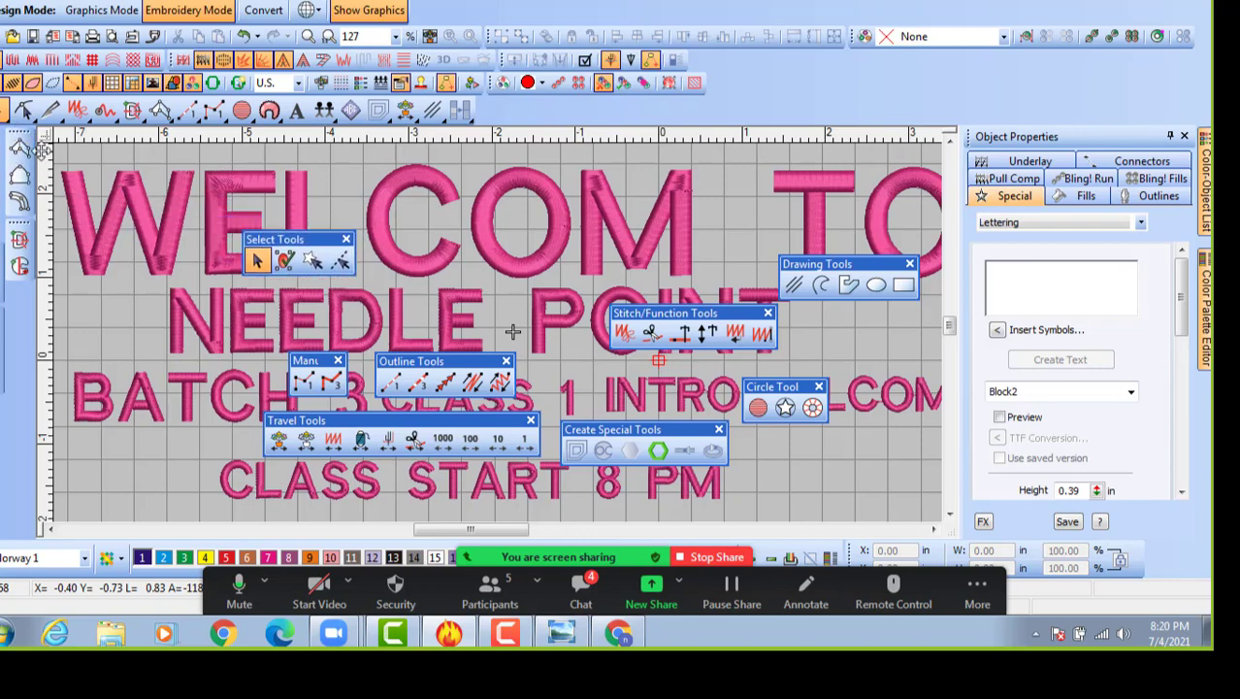
pyautogui.moveTo(41, 151); pyautogui.dragTo(339, 296)
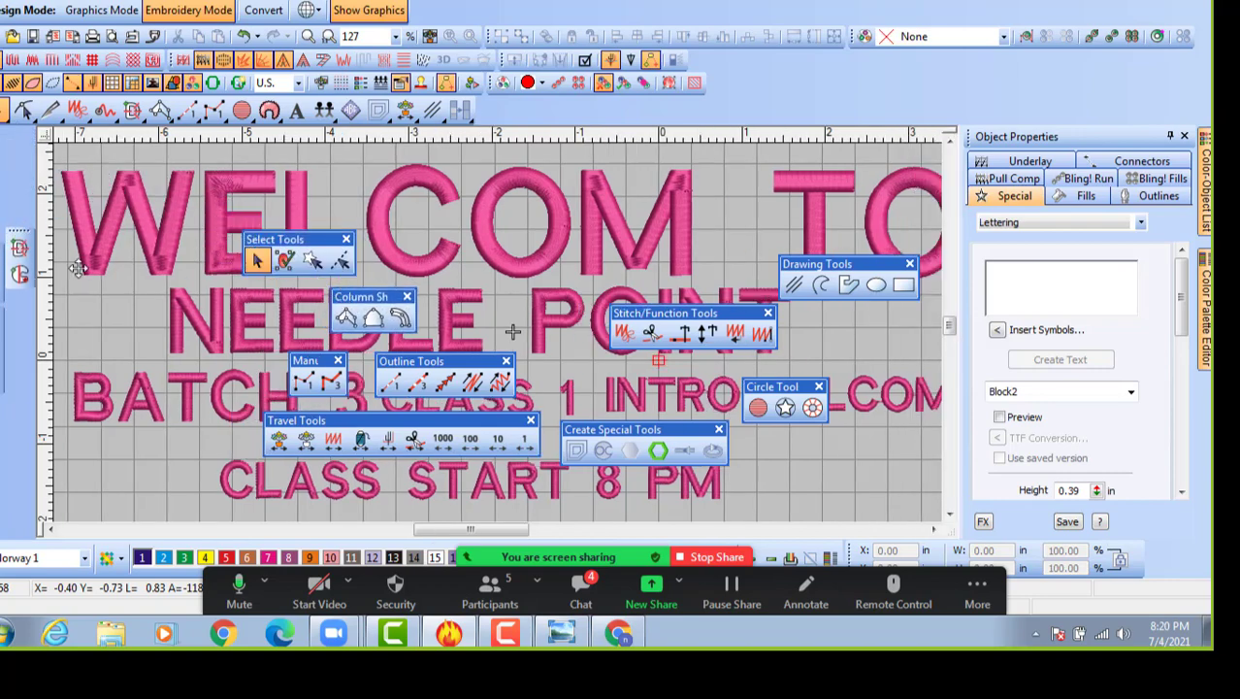
pyautogui.moveTo(77, 269); pyautogui.dragTo(98, 302)
pyautogui.moveTo(5, 262); pyautogui.dragTo(146, 252)
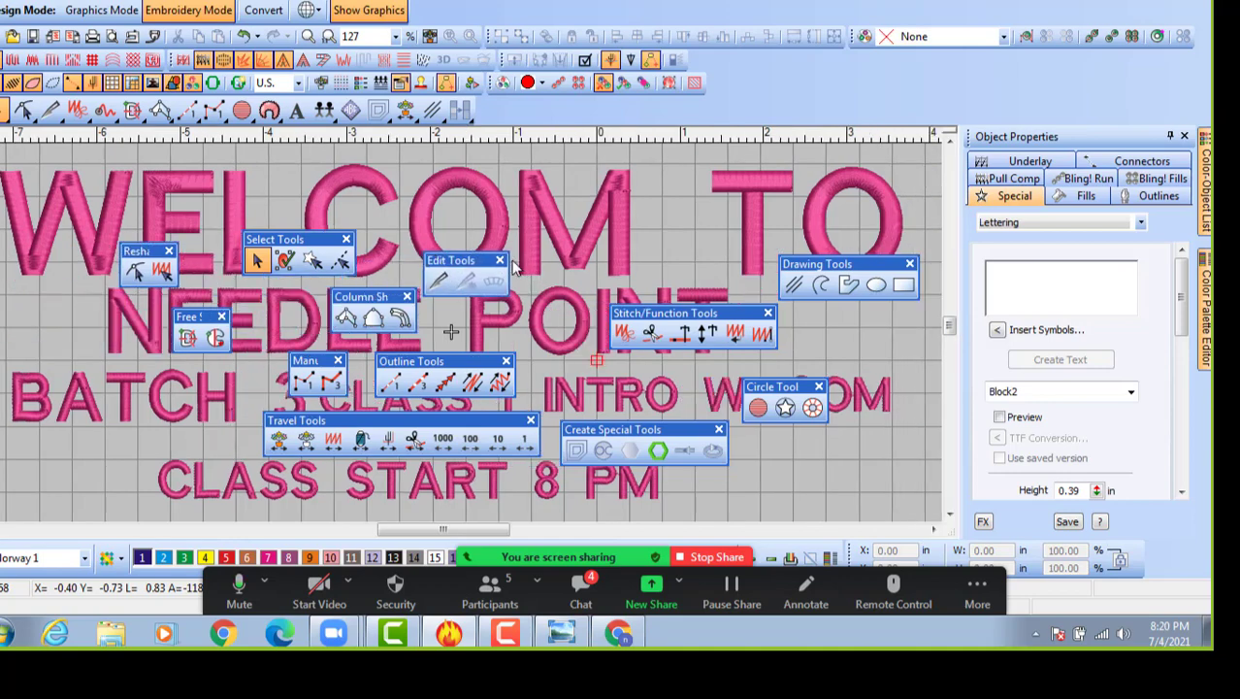
# Close every floating tool group over the design, including Select, Reshape, Edit, Column Shape, Outline, Travel, Stitch/Function, Circle and Drawing Tools.
pyautogui.click(345, 238)
pyautogui.click(167, 251)
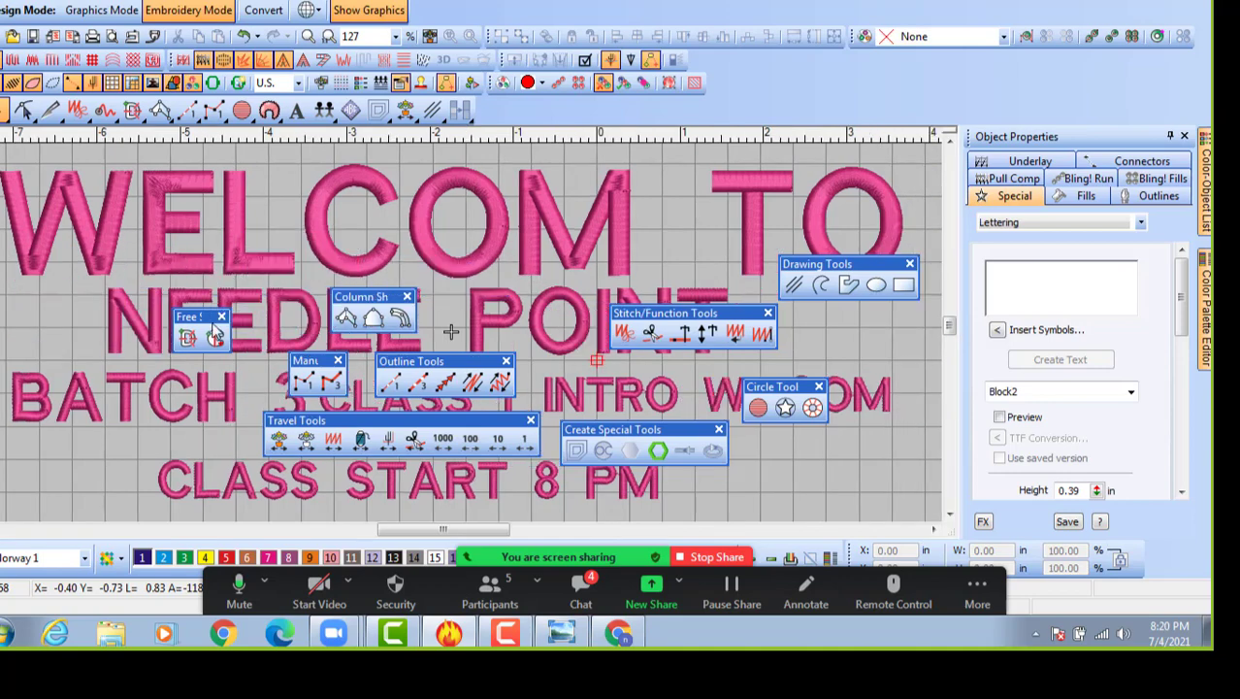
pyautogui.click(221, 318)
pyautogui.click(337, 360)
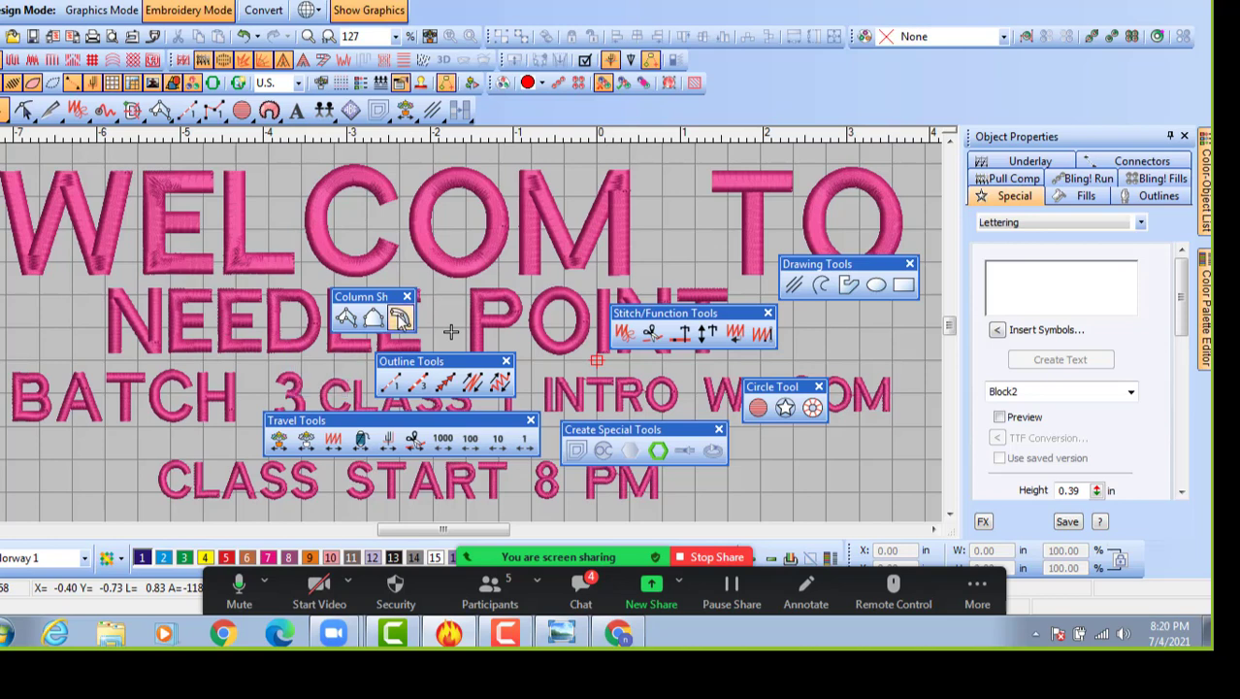
pyautogui.click(408, 296)
pyautogui.click(505, 361)
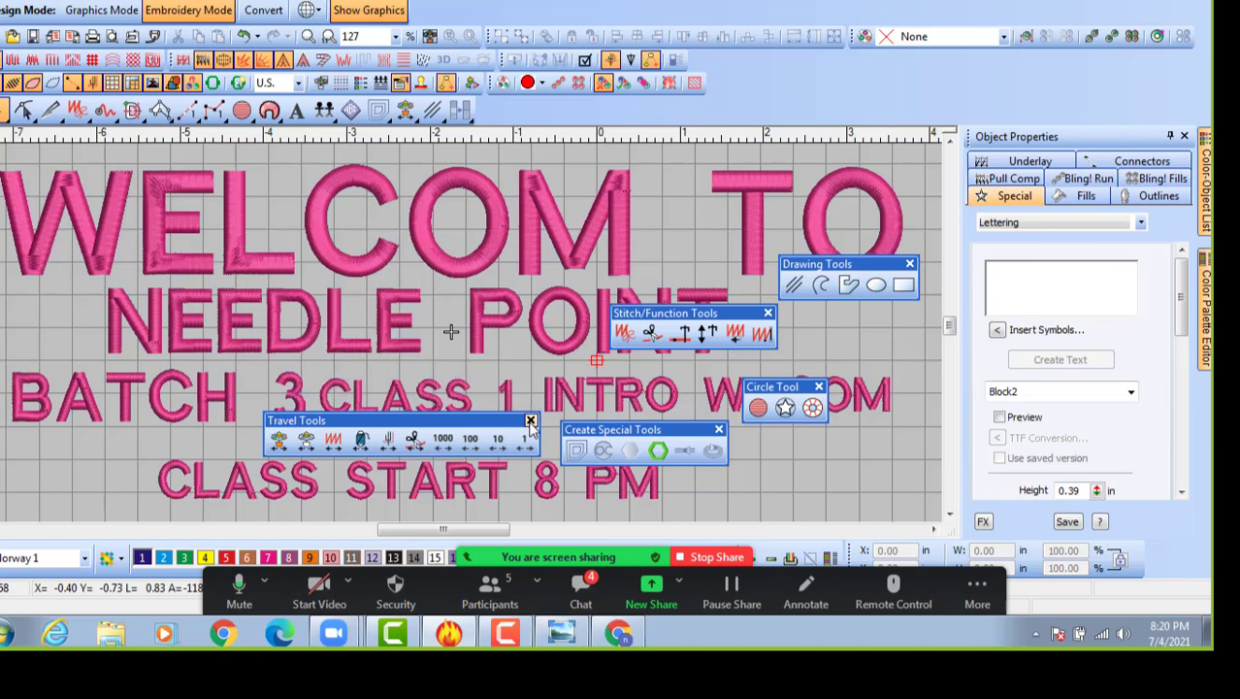
pyautogui.click(531, 420)
pyautogui.click(718, 429)
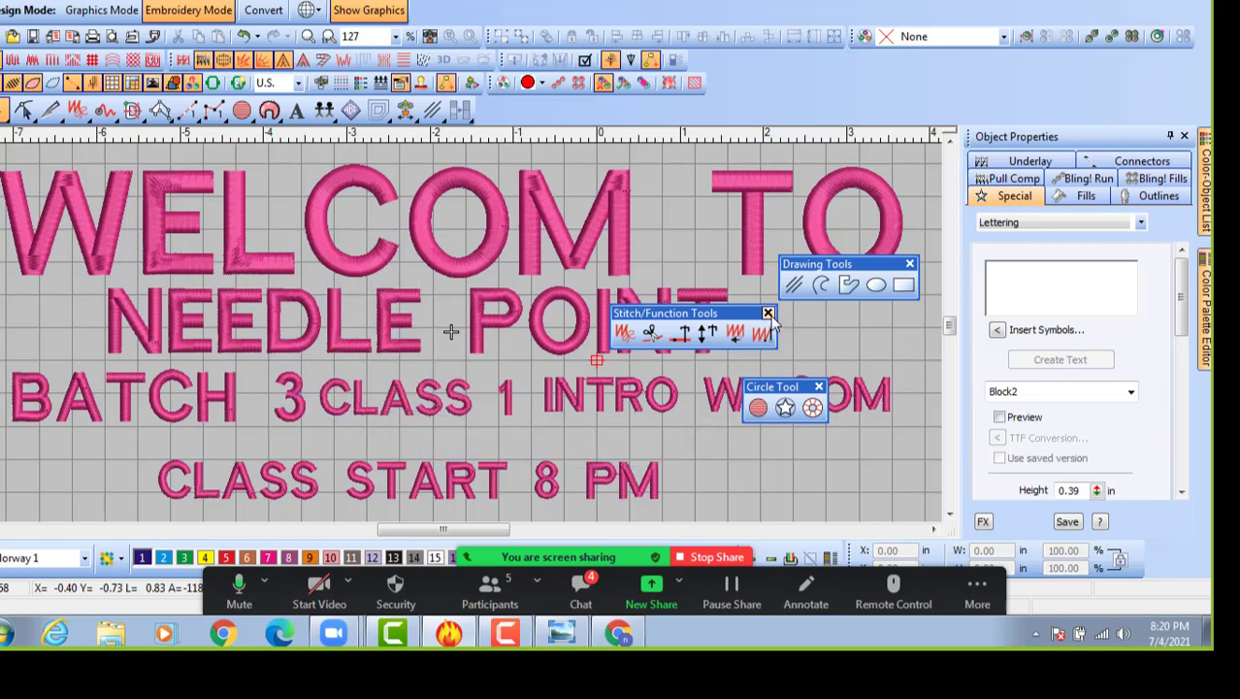
pyautogui.click(768, 313)
pyautogui.click(817, 386)
pyautogui.click(909, 264)
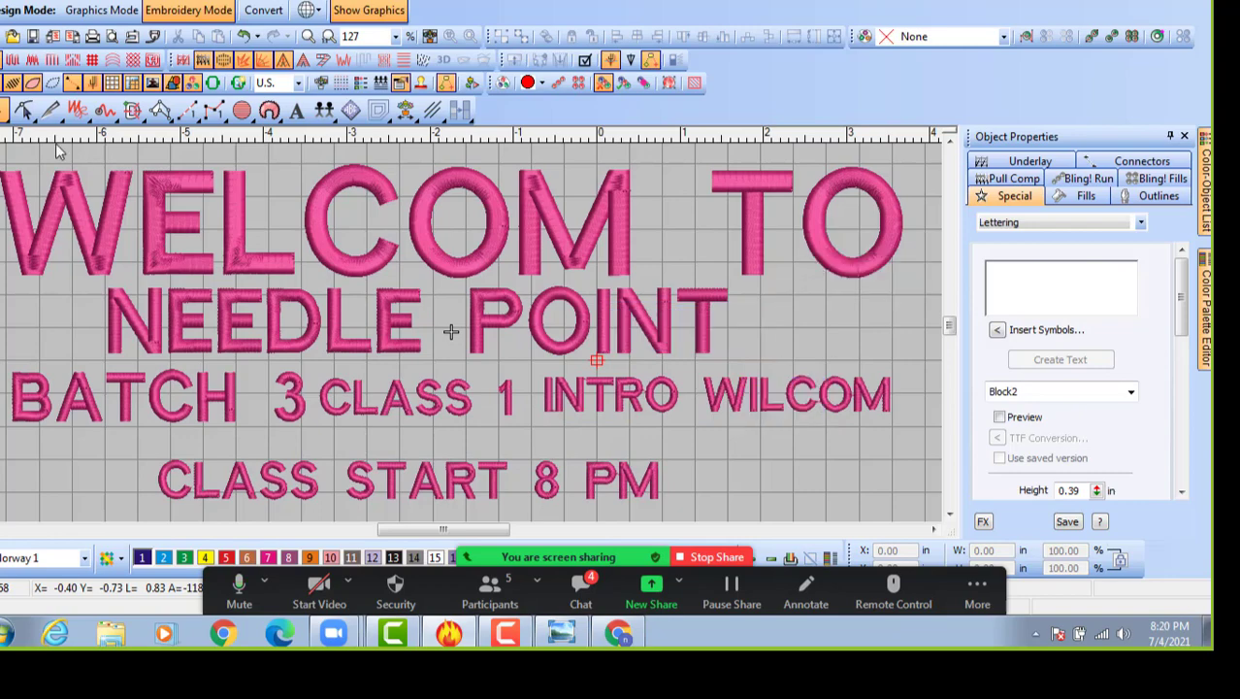
# Undock the Toolbox and float it over the WELCOM TO line.
pyautogui.moveTo(2, 111); pyautogui.dragTo(228, 252)
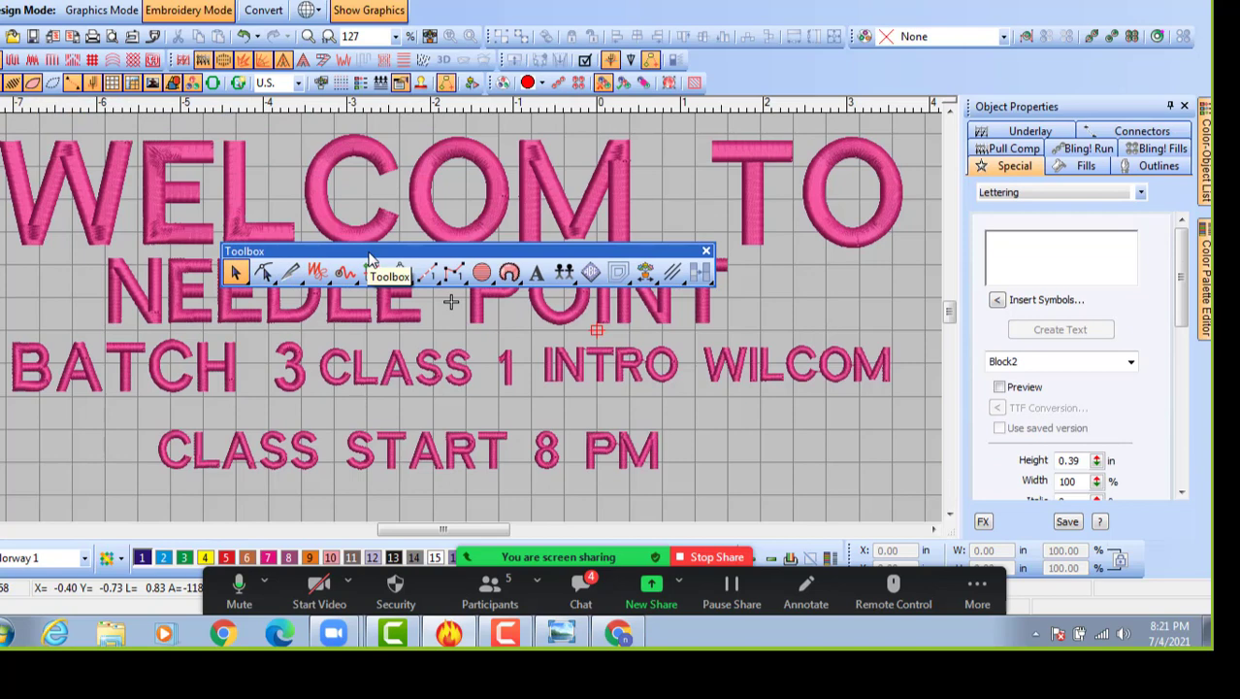
pyautogui.moveTo(367, 257); pyautogui.dragTo(398, 202)
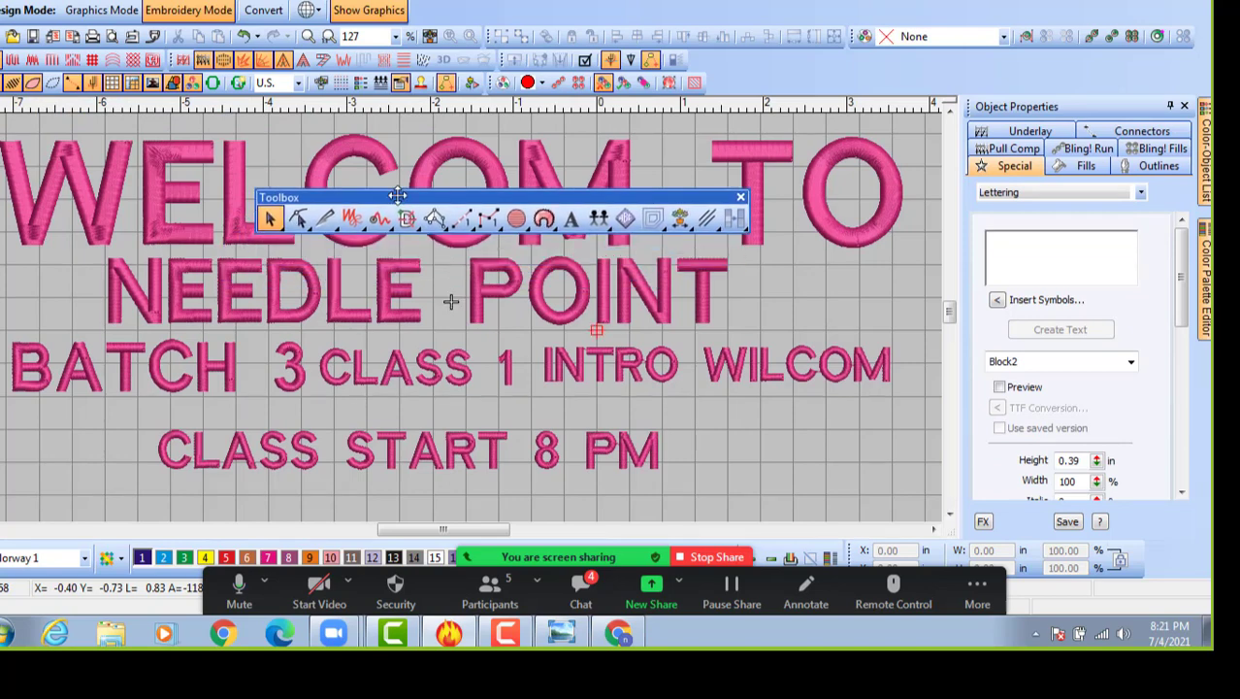
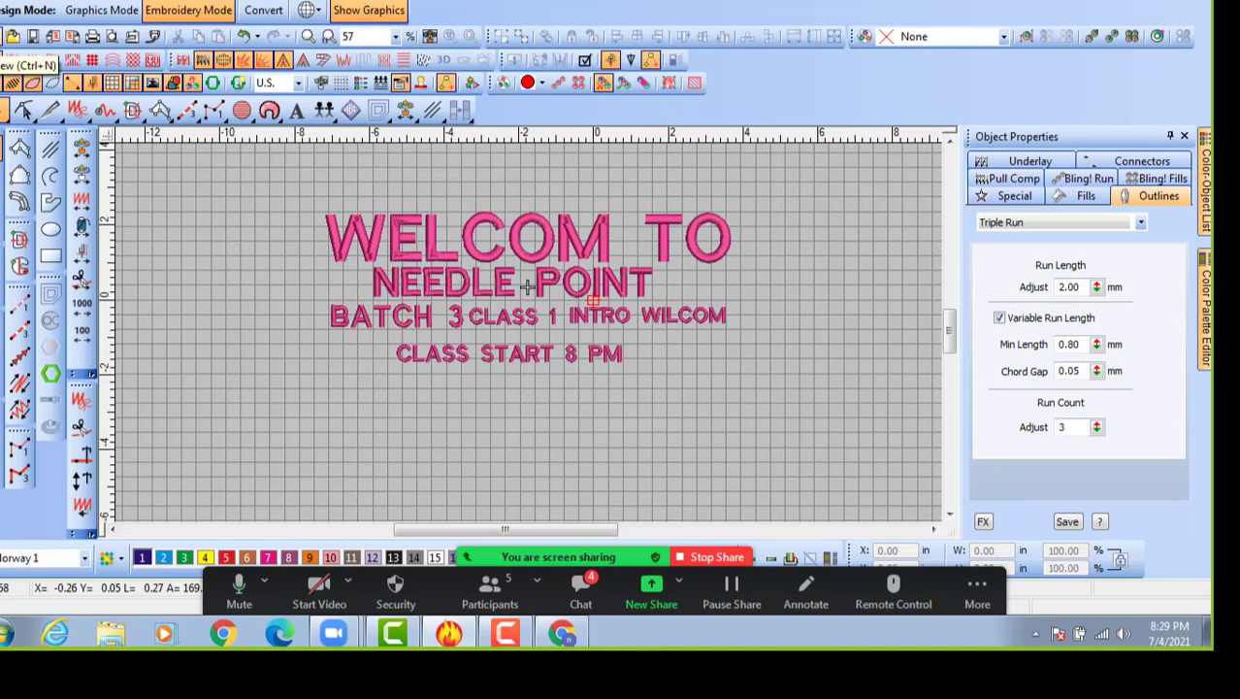
# Create a new blank design in two different ways, returning to the lettering design after each one.
pyautogui.click(13, 36)
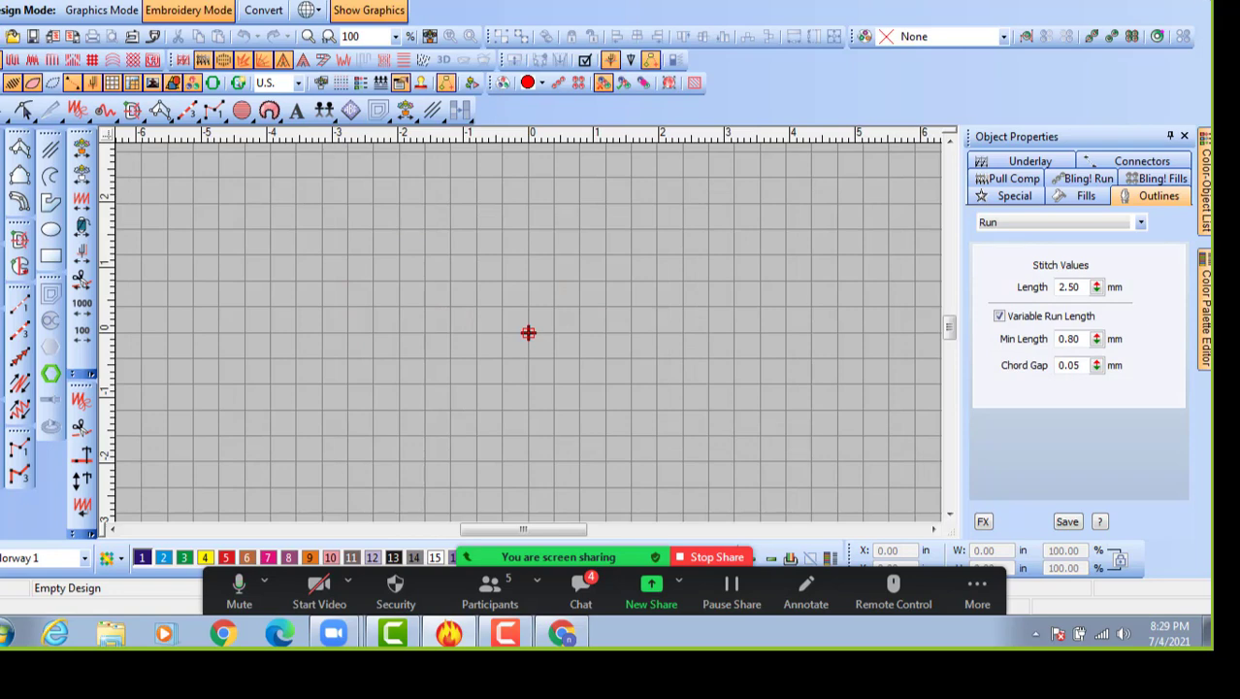
pyautogui.hotkey('ctrl', 'Tab')
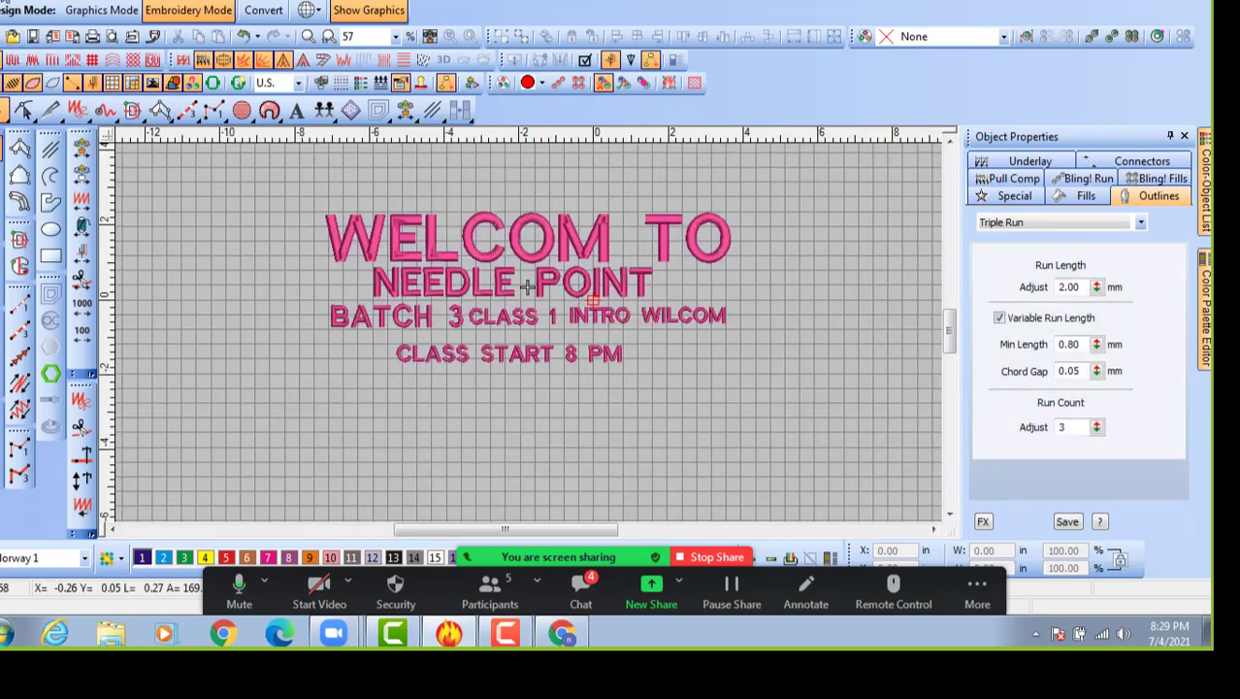
pyautogui.hotkey('alt', 'f')
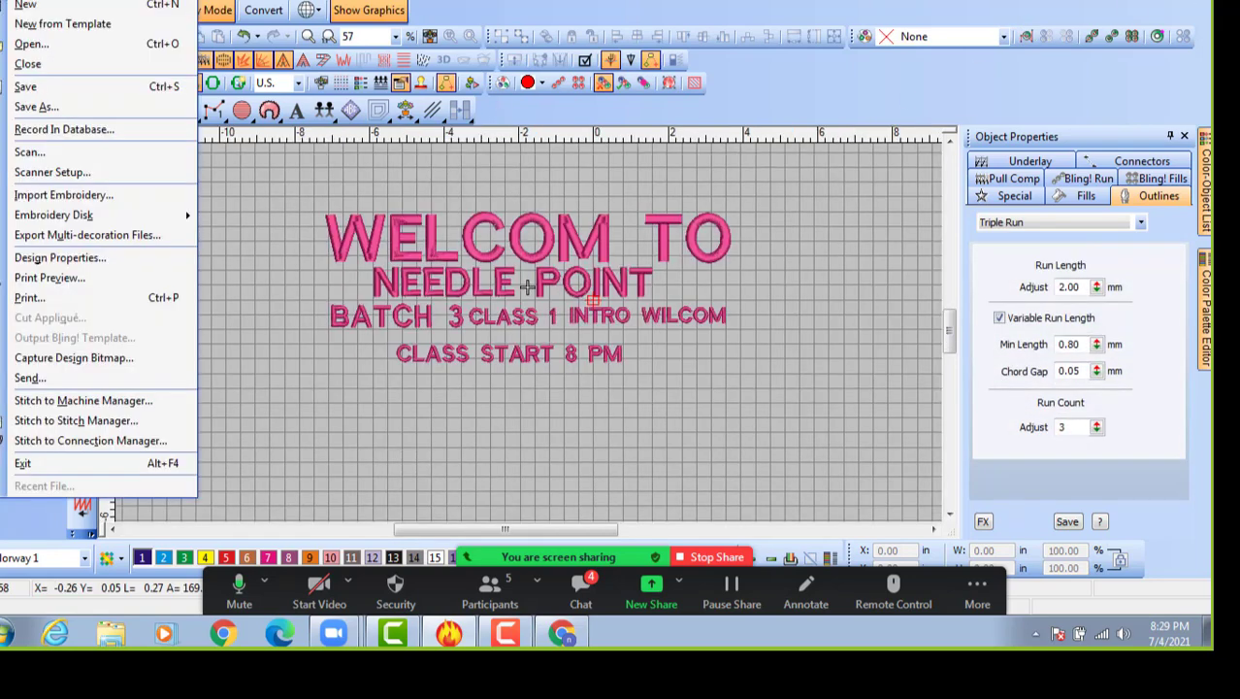
pyautogui.click(25, 5)
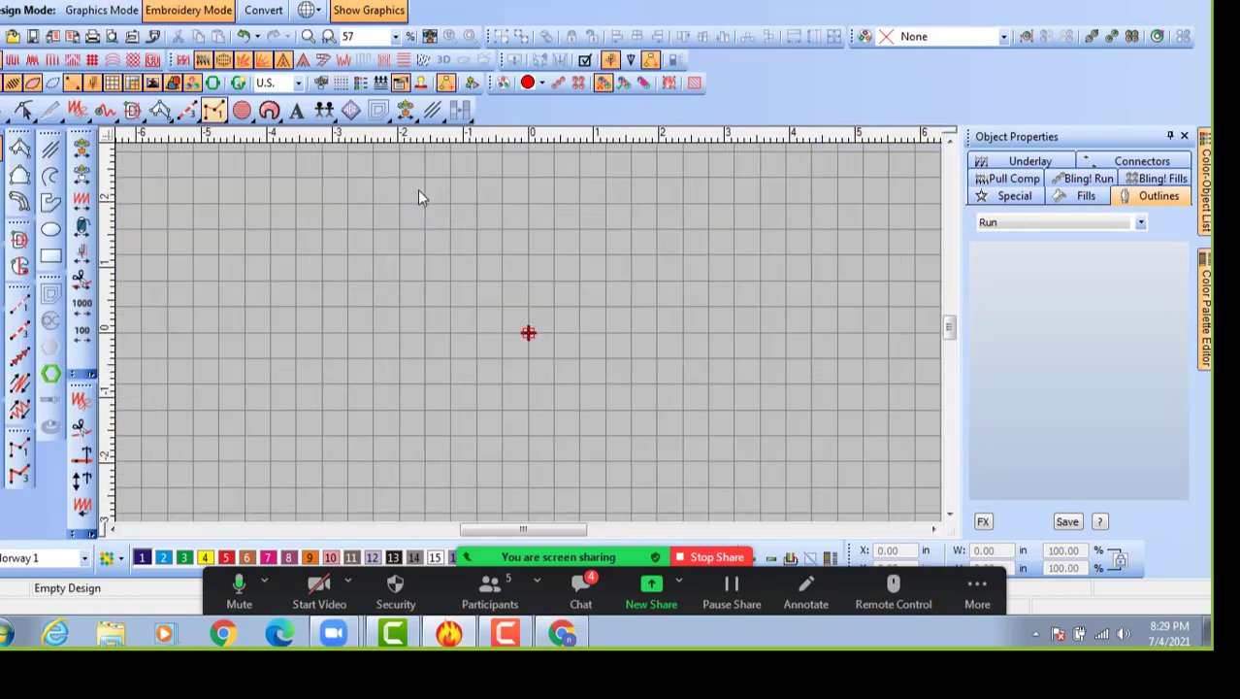
pyautogui.hotkey('ctrl', 'F4')
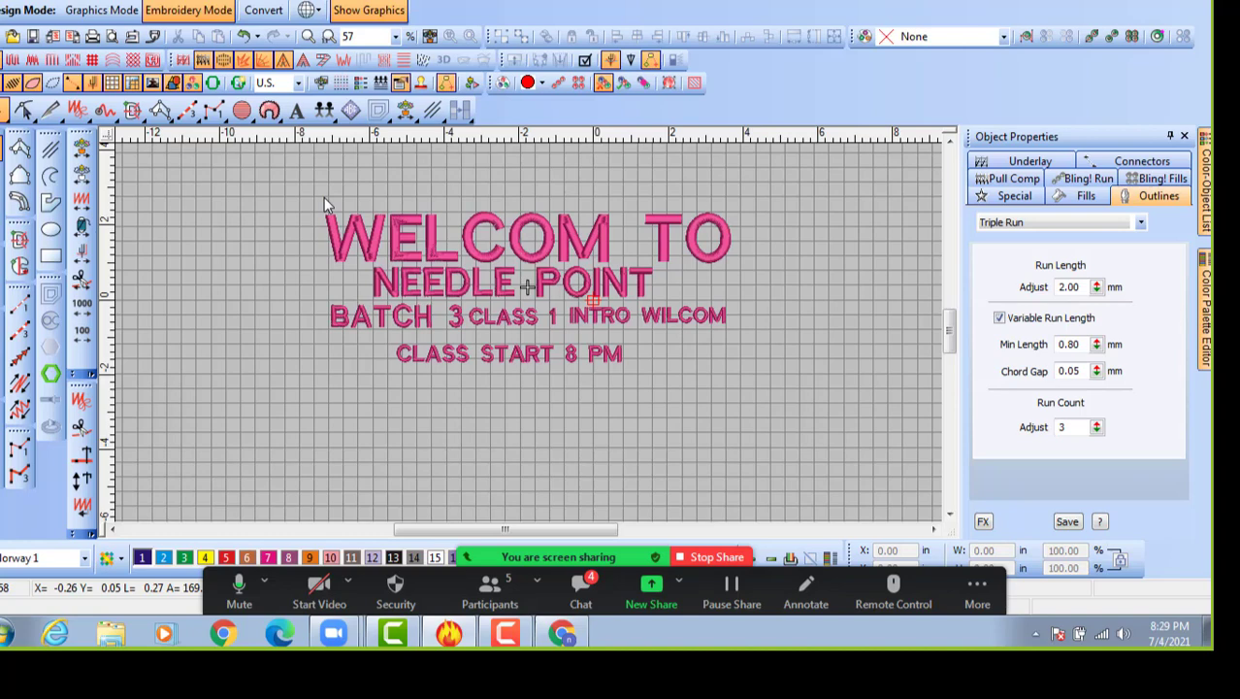
# Open the Wilcom EmbroideryStudio help contents over the lettering design and close them again.
pyautogui.hotkey('ctrl', 'Tab')
pyautogui.press('F1')
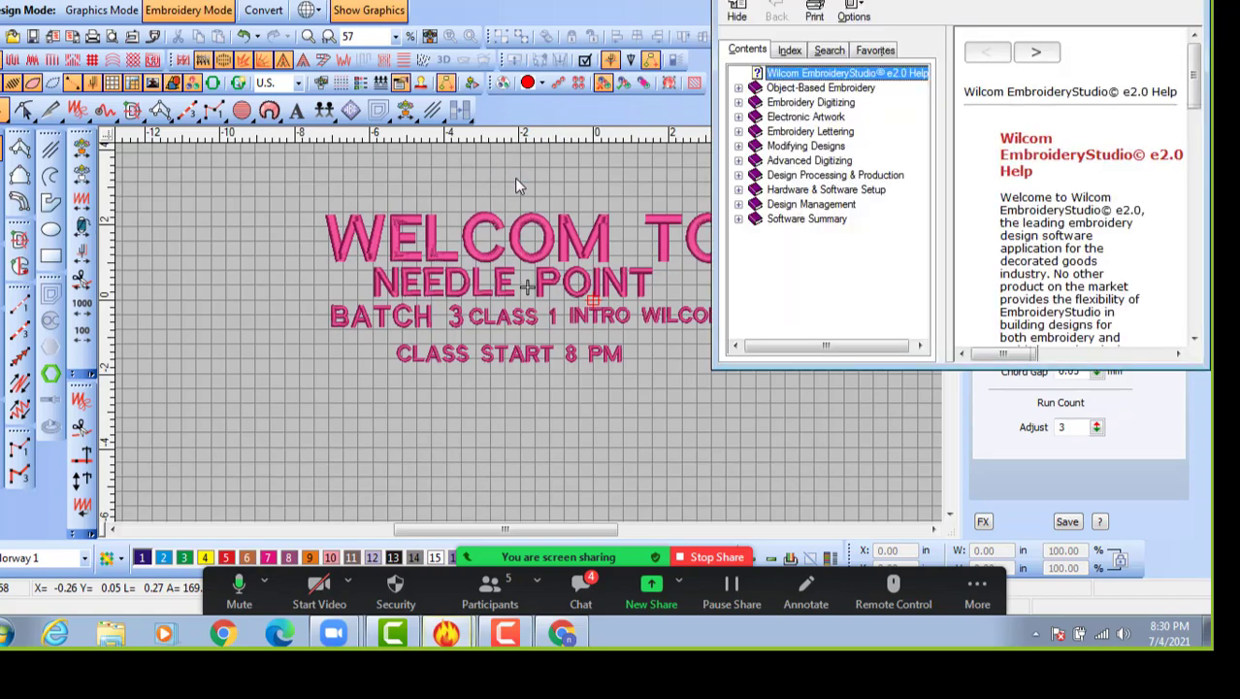
pyautogui.hotkey('alt', 'F4')
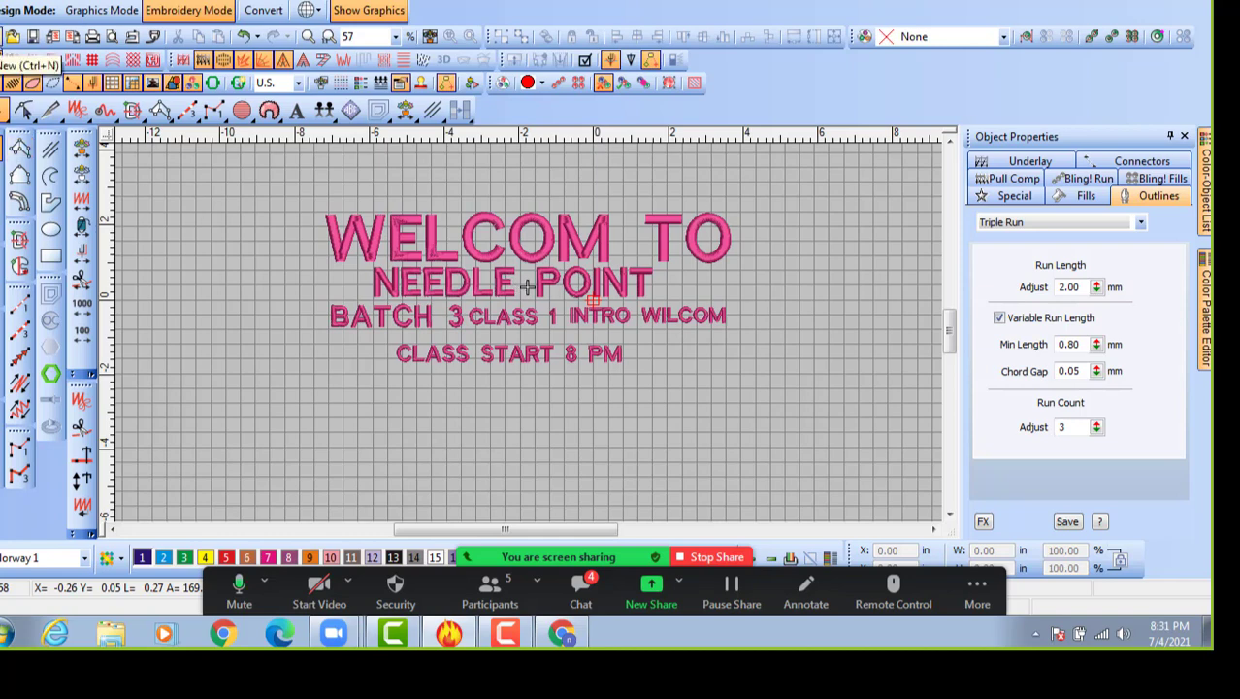
# Create a new blank design and examine its grid at magnifications from 3200% down to 25%.
pyautogui.click(1, 37)
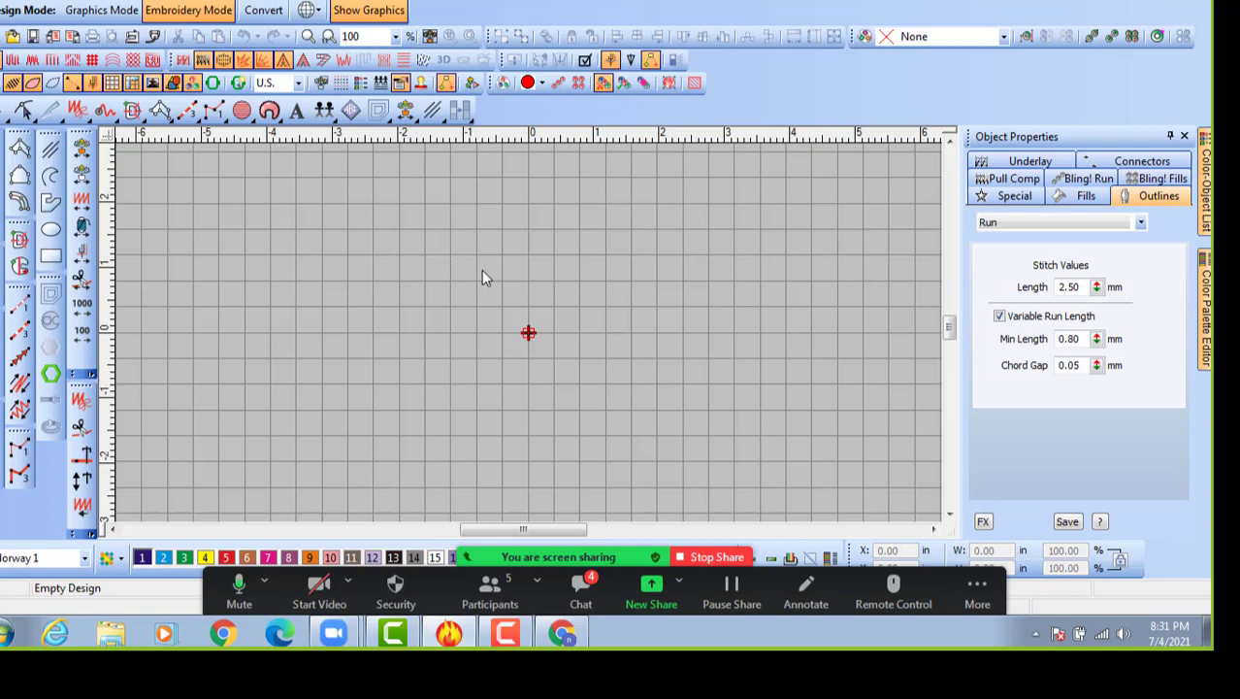
pyautogui.scroll(4, 482, 272)
pyautogui.scroll(-4, 526, 330)
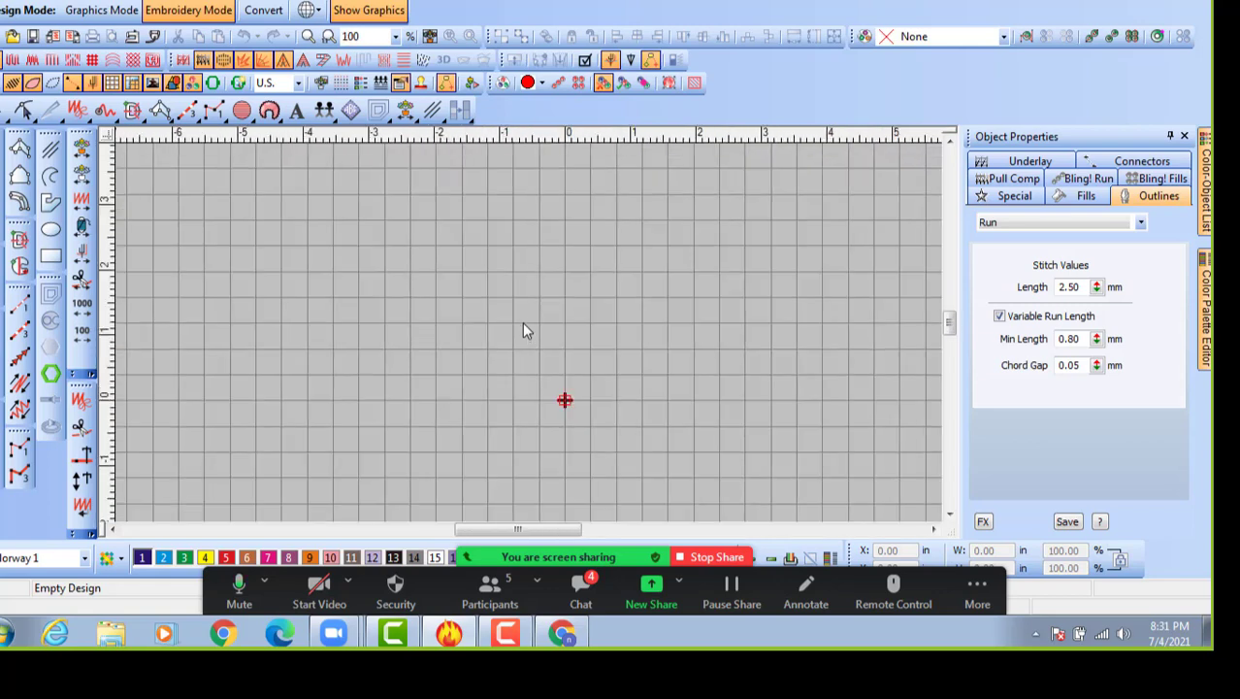
pyautogui.scroll(4, 513, 309)
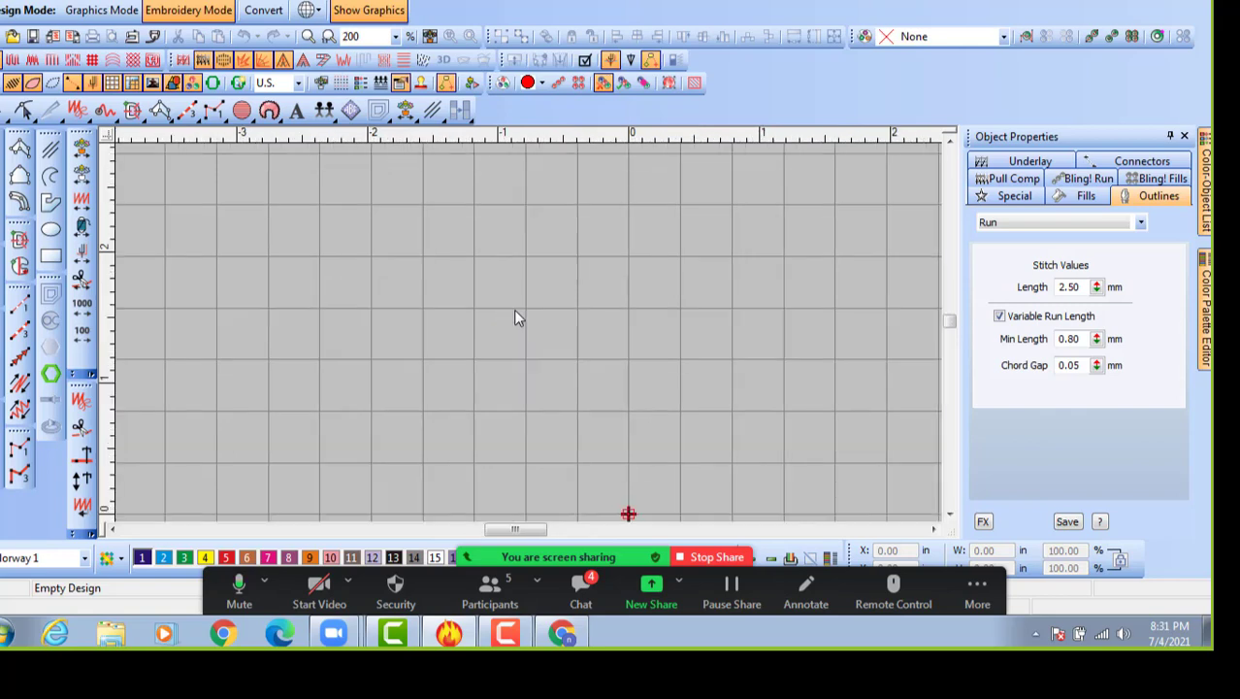
pyautogui.scroll(-3, 513, 310)
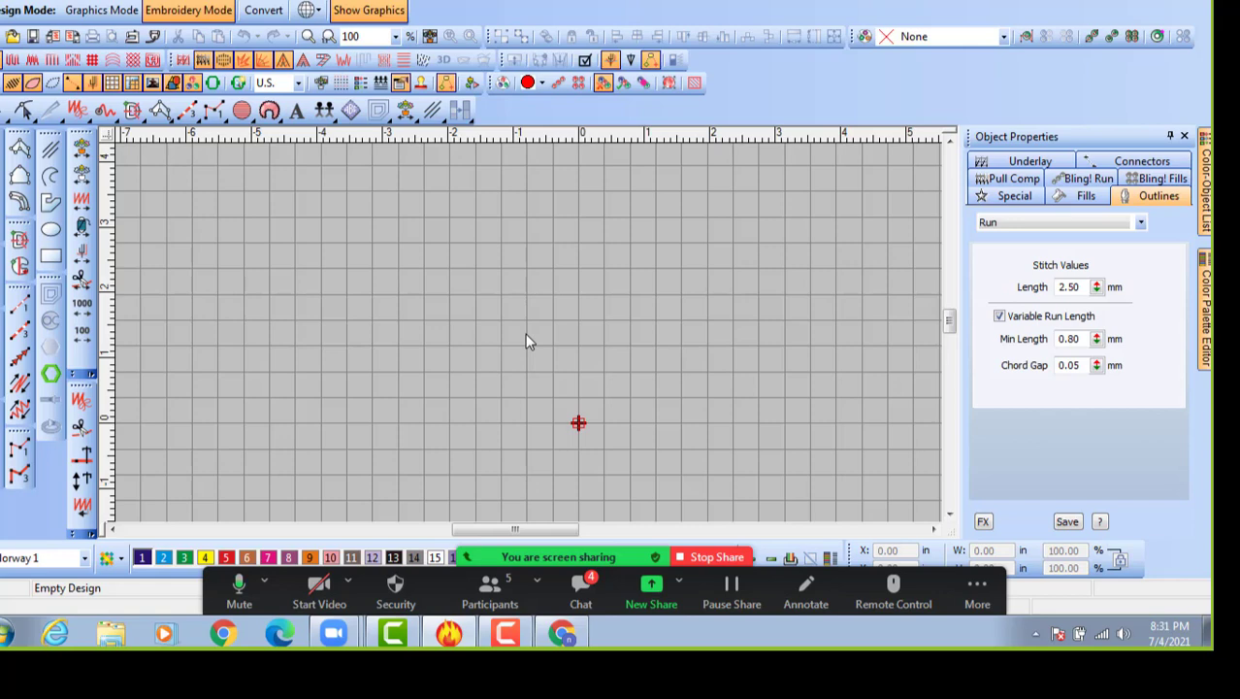
pyautogui.scroll(2, 525, 342)
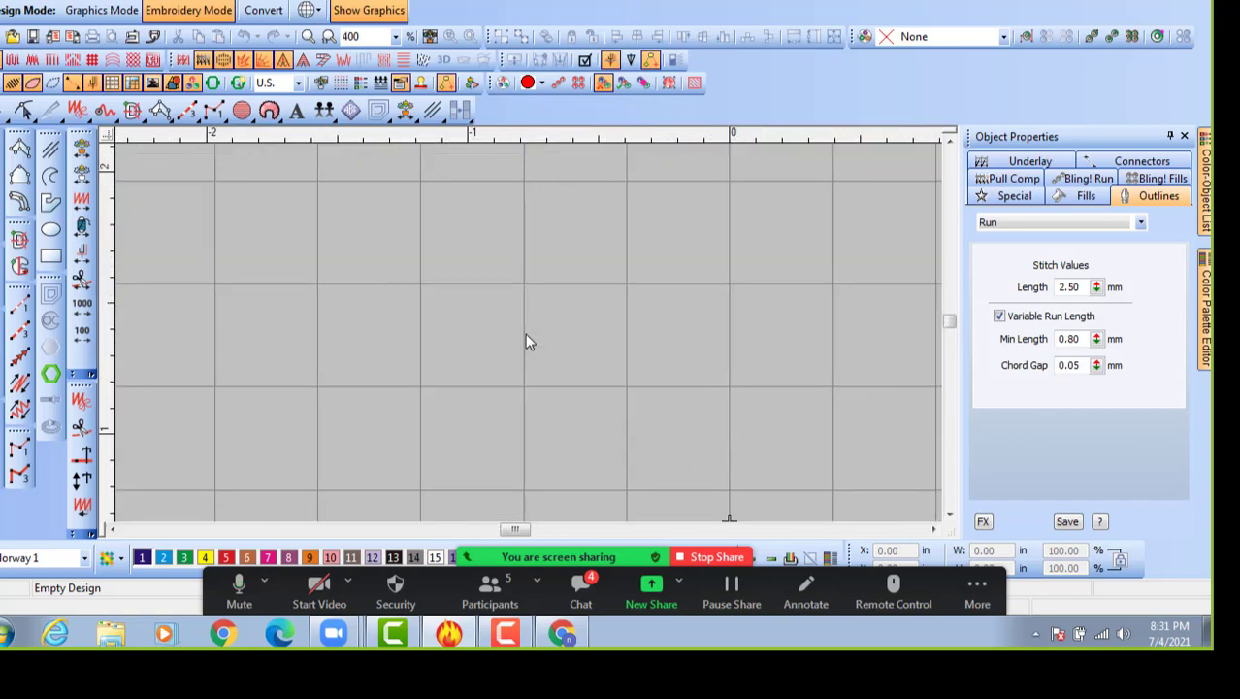
pyautogui.scroll(3, 525, 336)
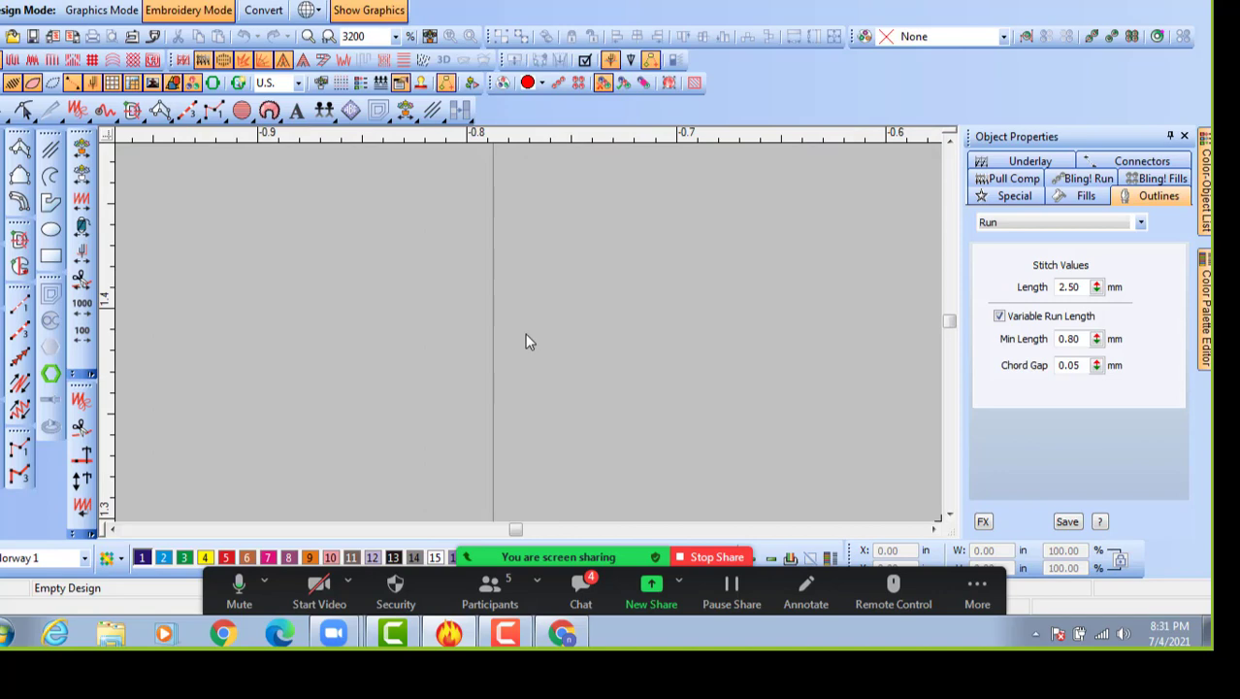
pyautogui.scroll(-4, 525, 336)
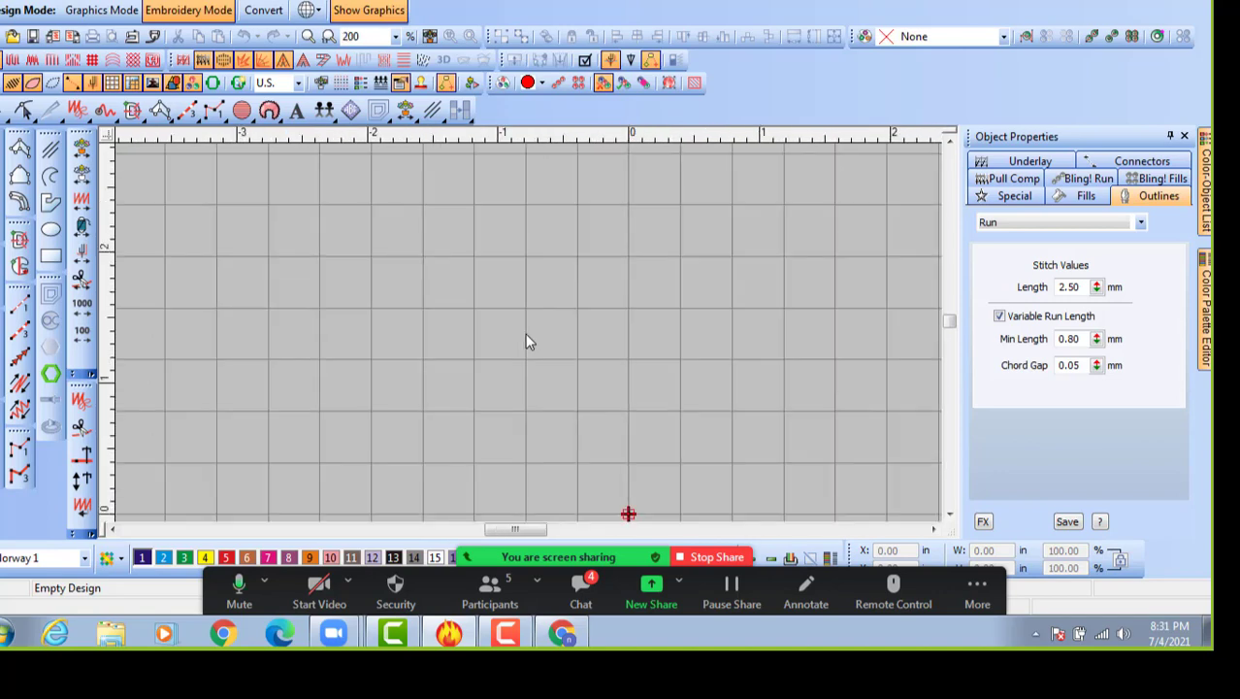
pyautogui.scroll(-3, 527, 341)
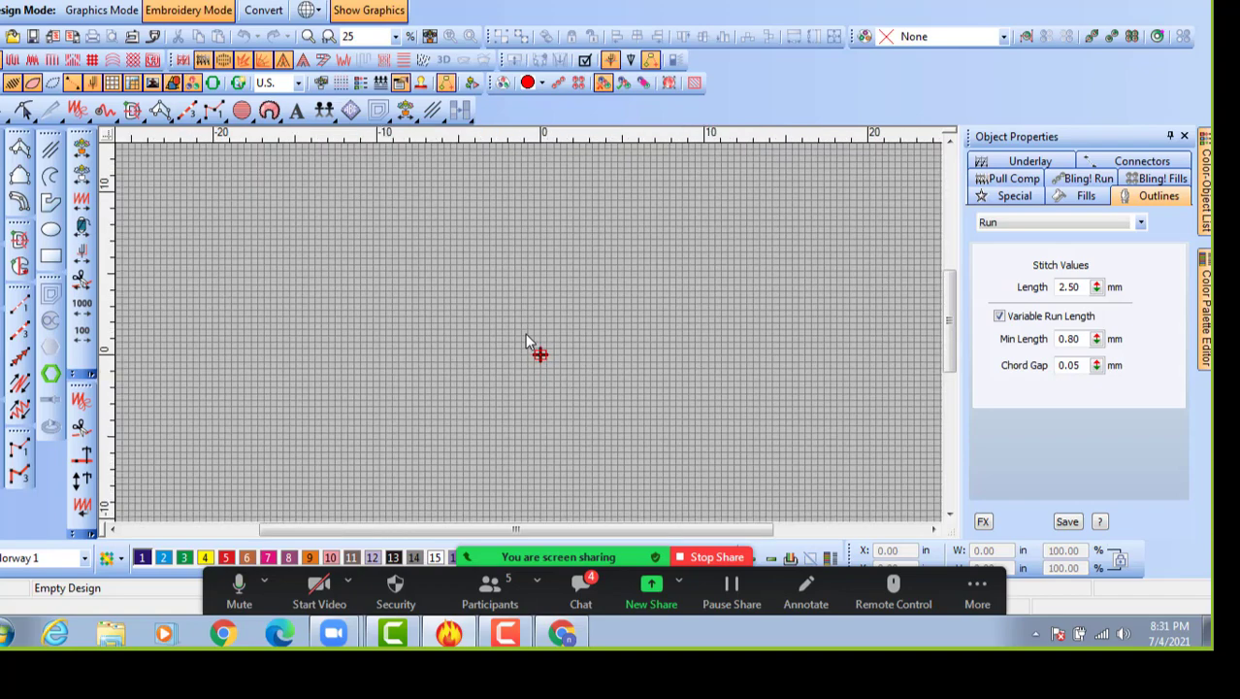
# Compare the blank design's grid and rulers at magnifications between 25% and 1600%, including close up around the origin marker.
pyautogui.scroll(3, 525, 339)
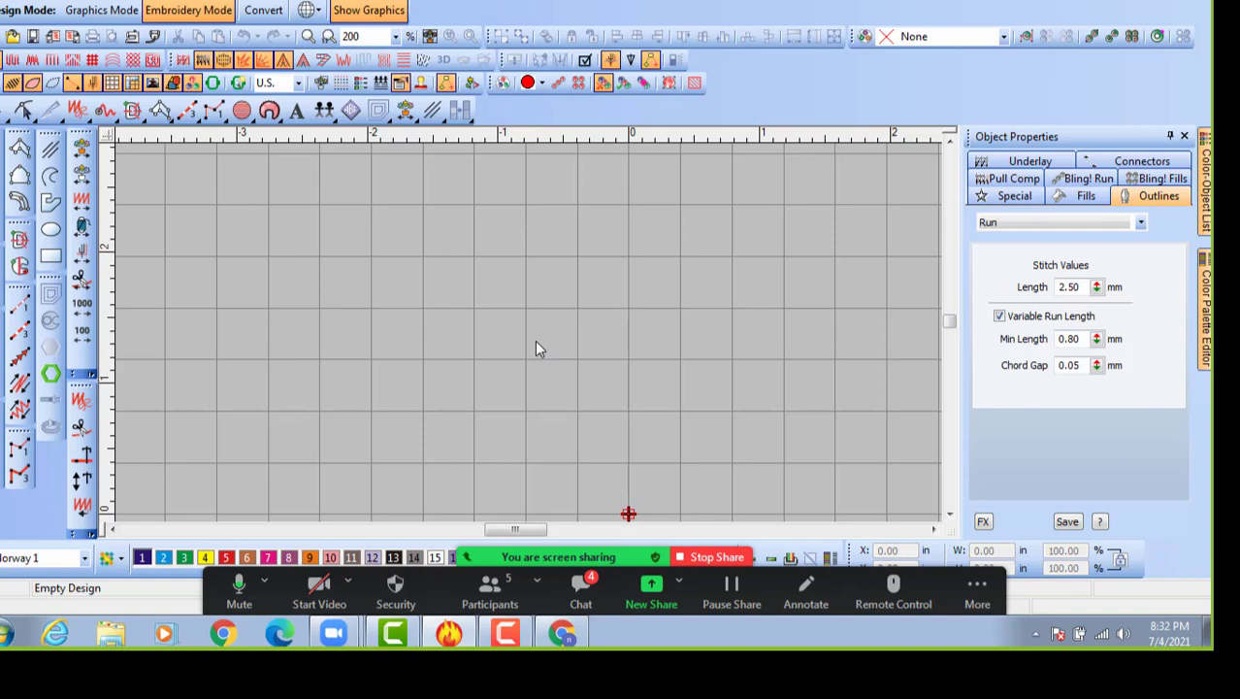
pyautogui.scroll(1, 536, 343)
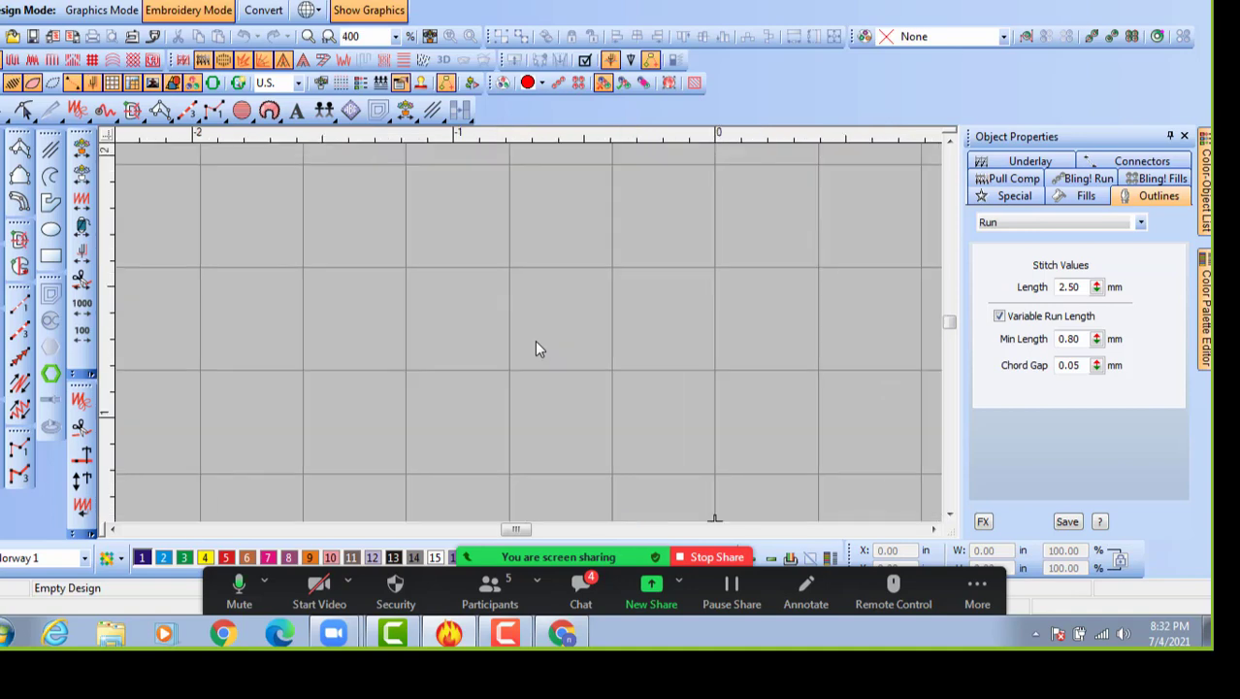
pyautogui.scroll(1, 536, 343)
pyautogui.scroll(1, 540, 348)
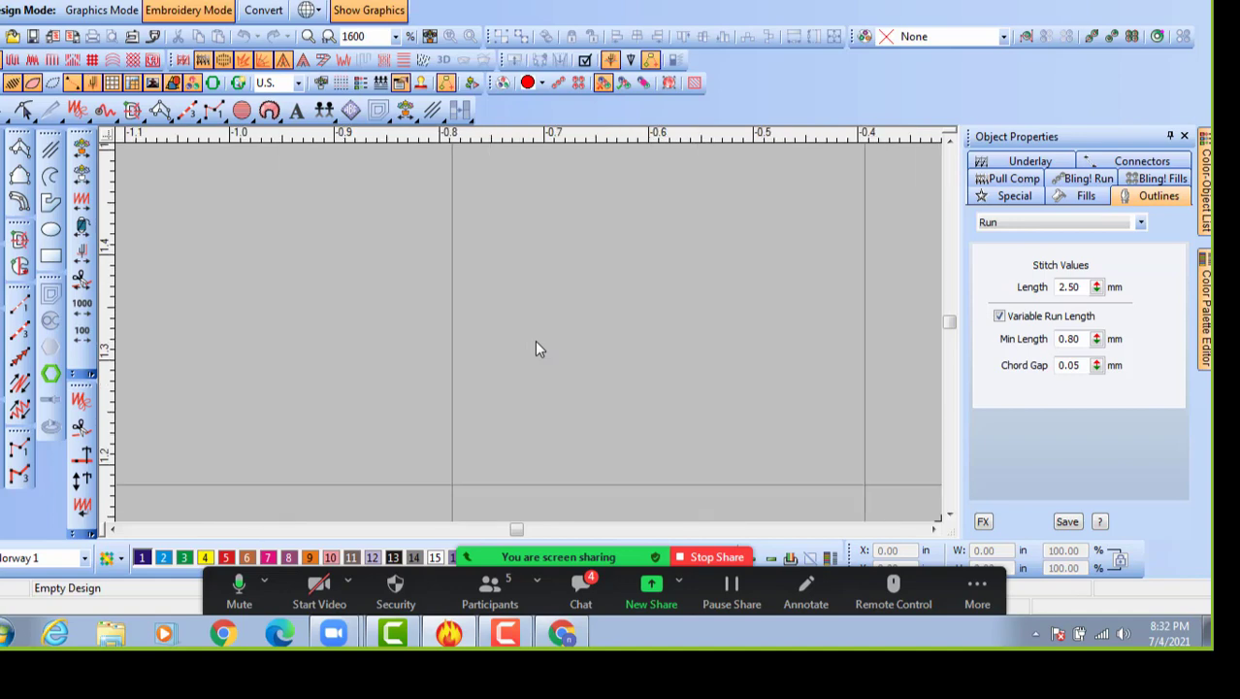
pyautogui.scroll(-2, 540, 348)
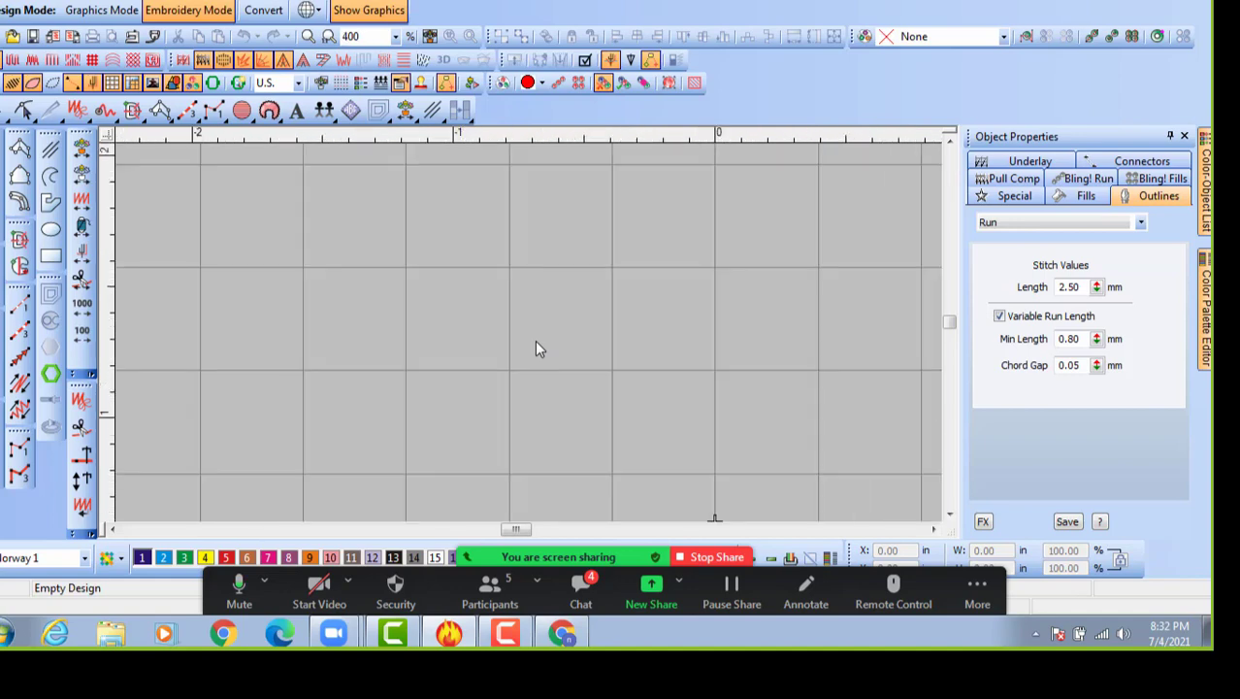
pyautogui.scroll(1, 540, 348)
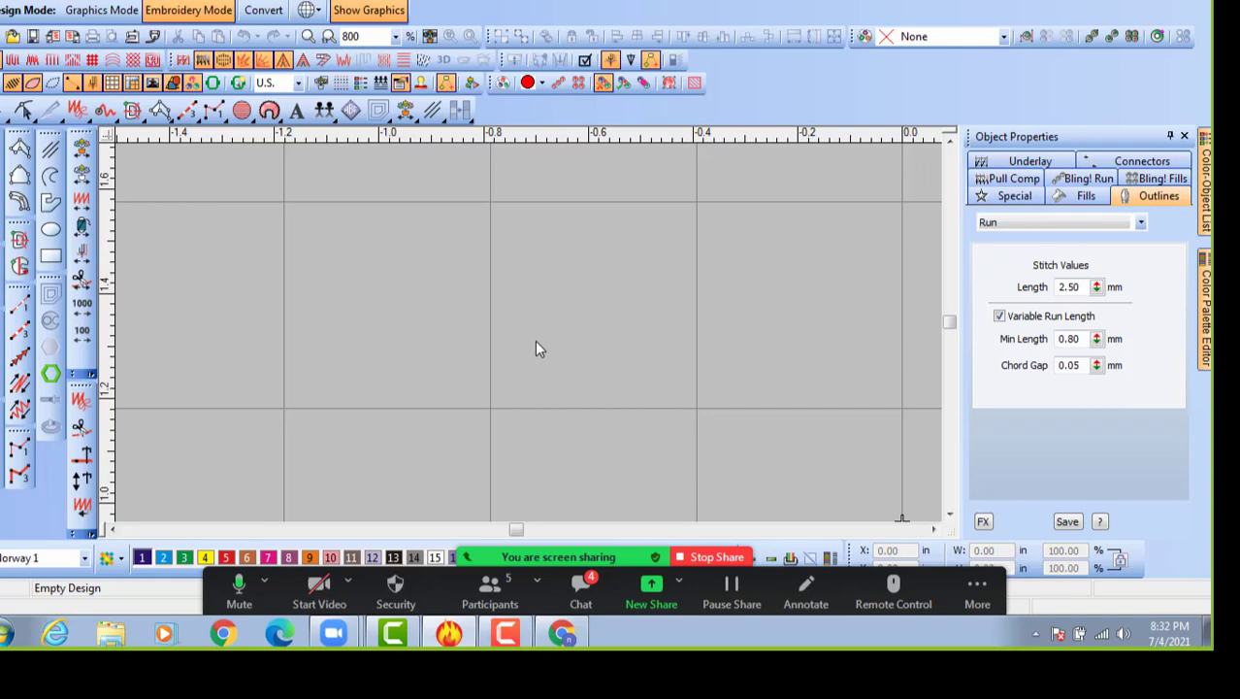
pyautogui.scroll(-1, 536, 342)
pyautogui.scroll(-1, 536, 342)
pyautogui.scroll(-3, 540, 349)
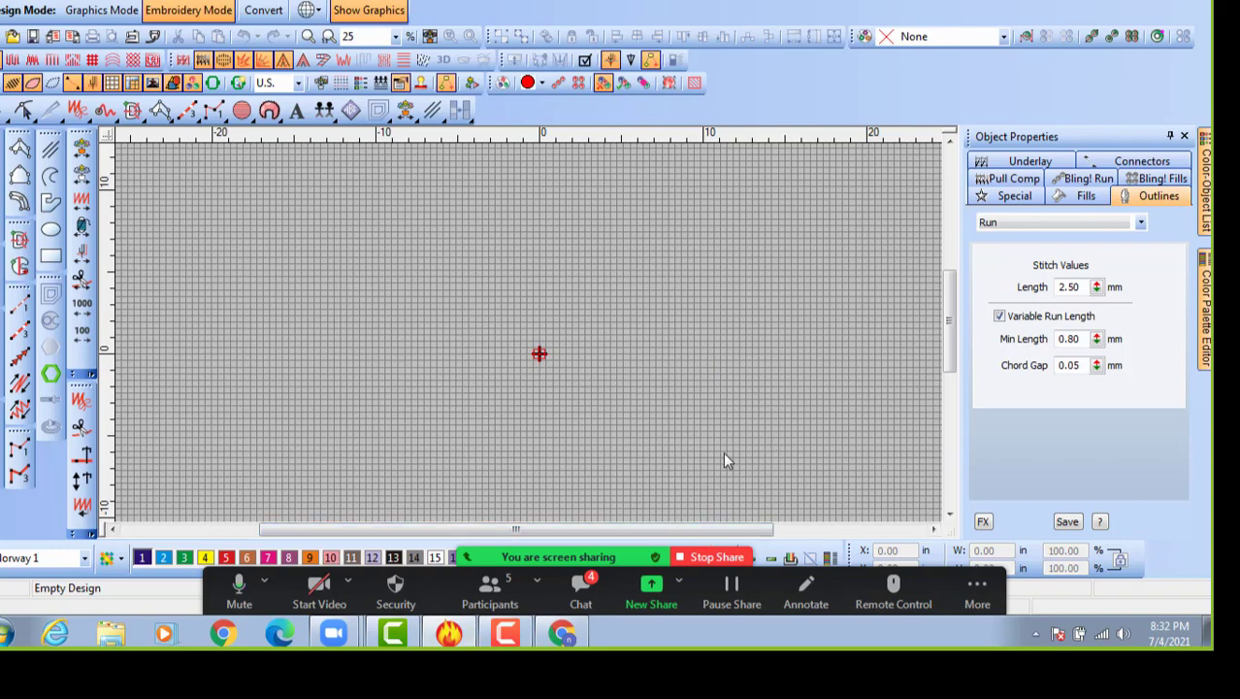
pyautogui.scroll(1, 607, 406)
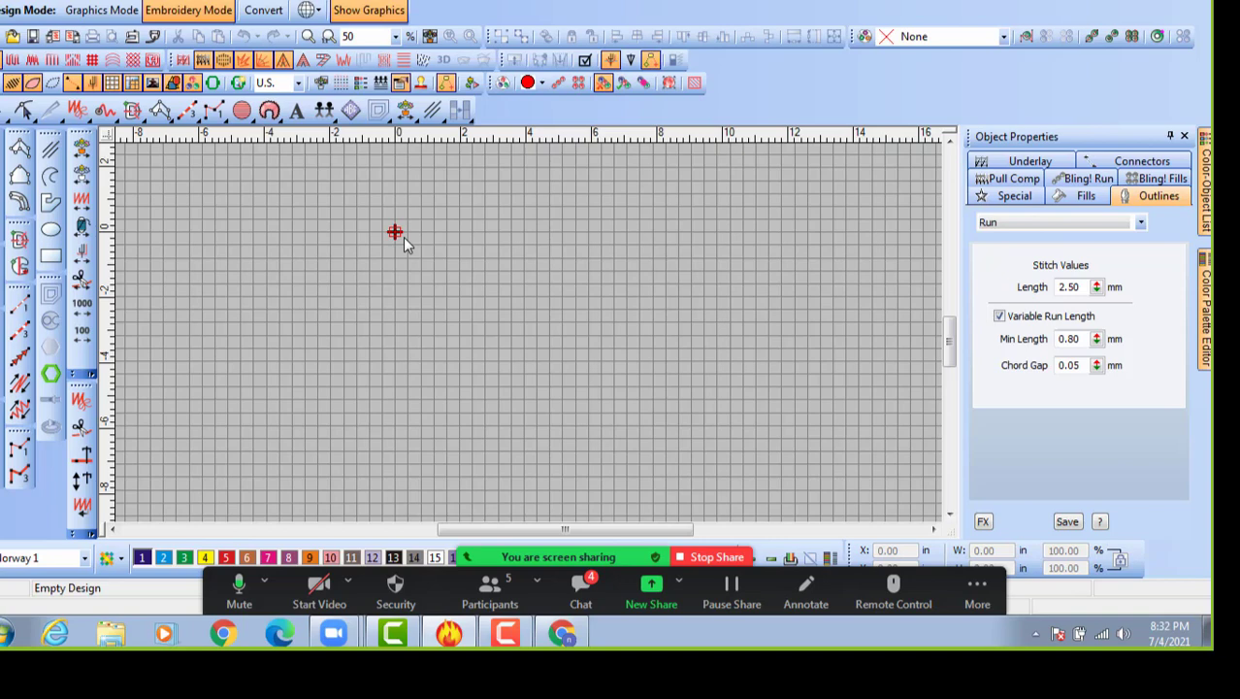
pyautogui.scroll(2, 403, 239)
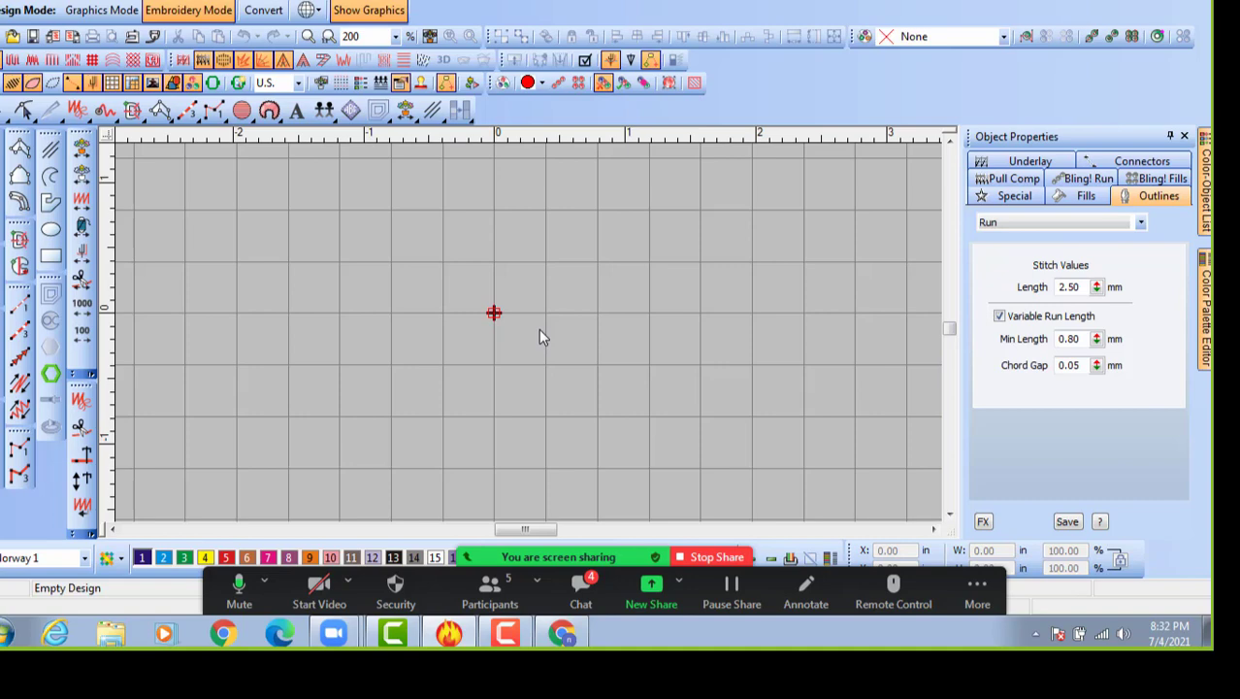
pyautogui.scroll(2, 541, 338)
pyautogui.scroll(-2, 540, 338)
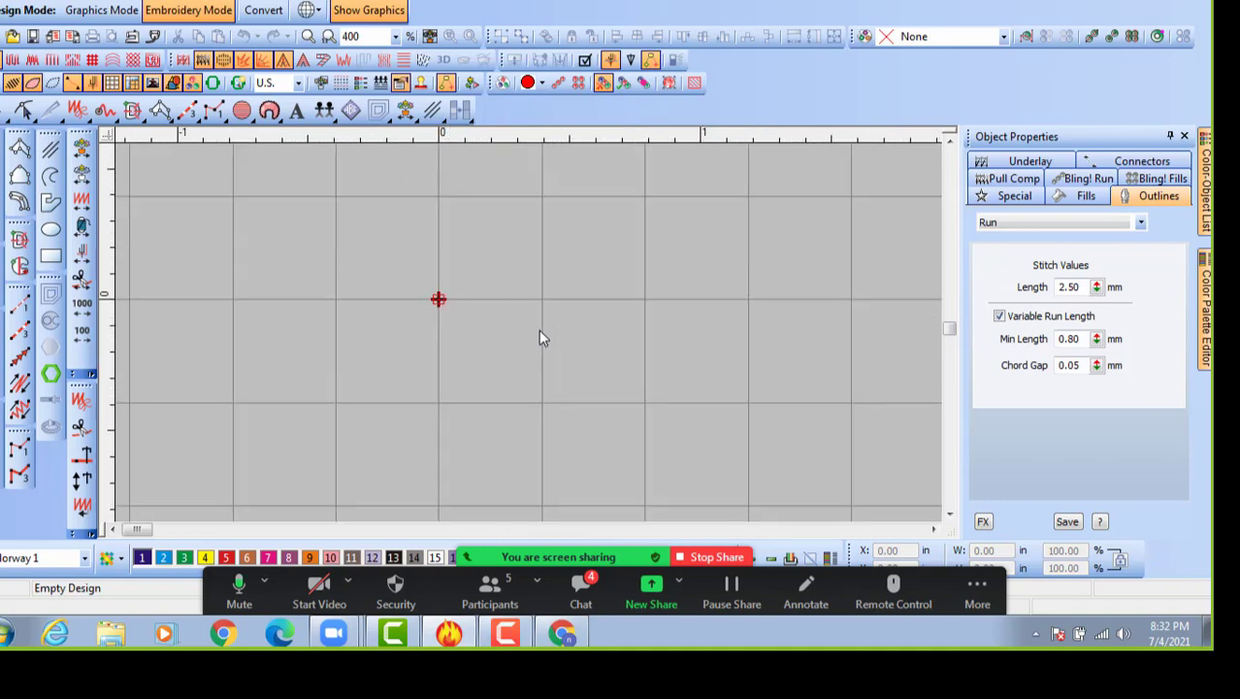
# Compare the blank design's grid and rulers around the origin marker at magnifications between 100% and 800%, ending at 100%.
pyautogui.scroll(2, 529, 340)
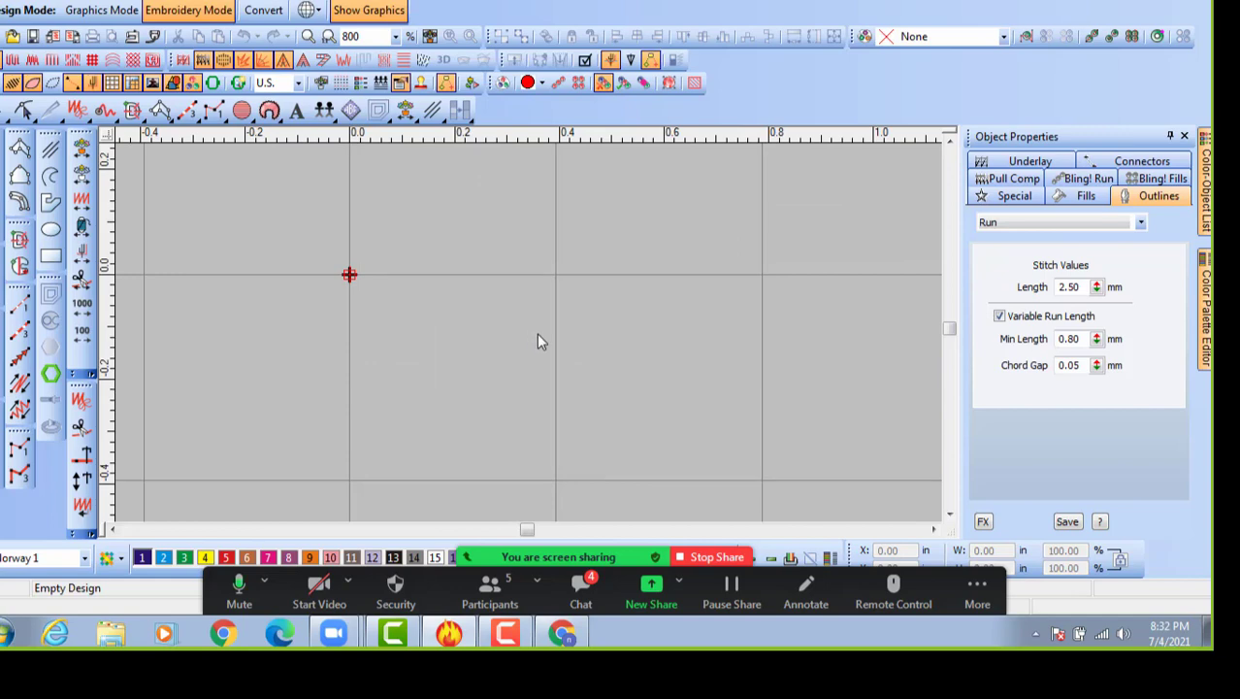
pyautogui.scroll(1, 540, 323)
pyautogui.scroll(-2, 539, 323)
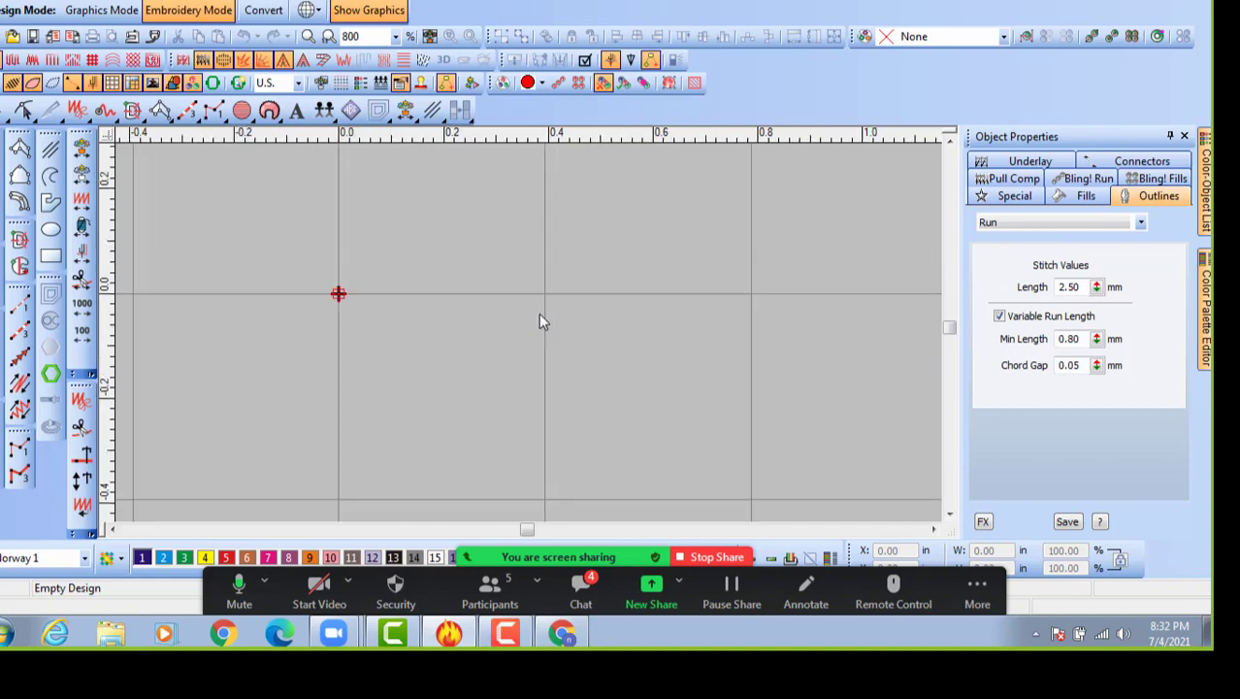
pyautogui.scroll(-1, 540, 316)
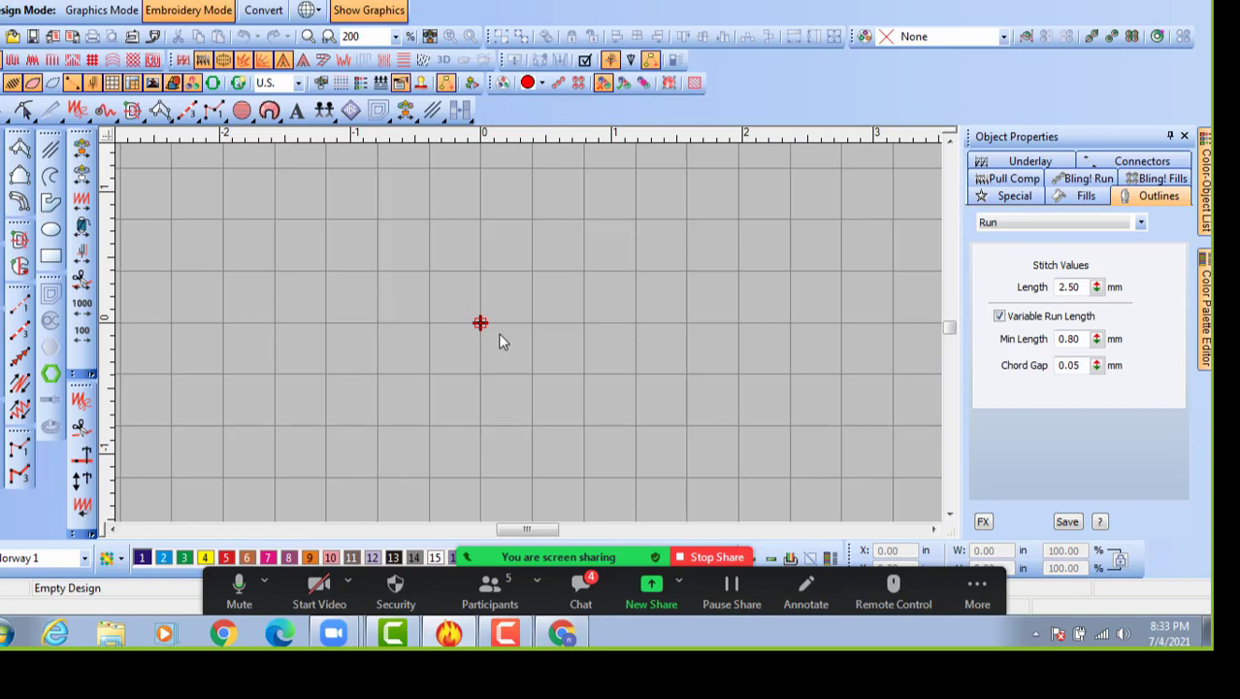
pyautogui.scroll(-1, 526, 334)
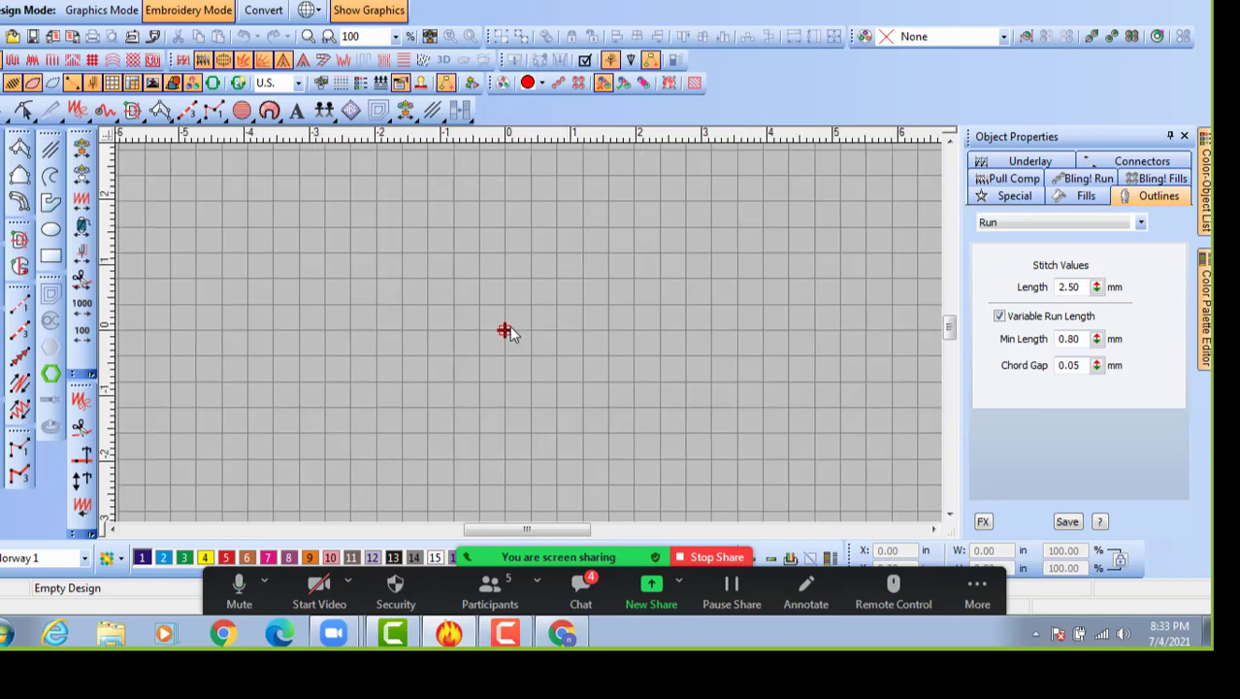
pyautogui.scroll(2, 516, 282)
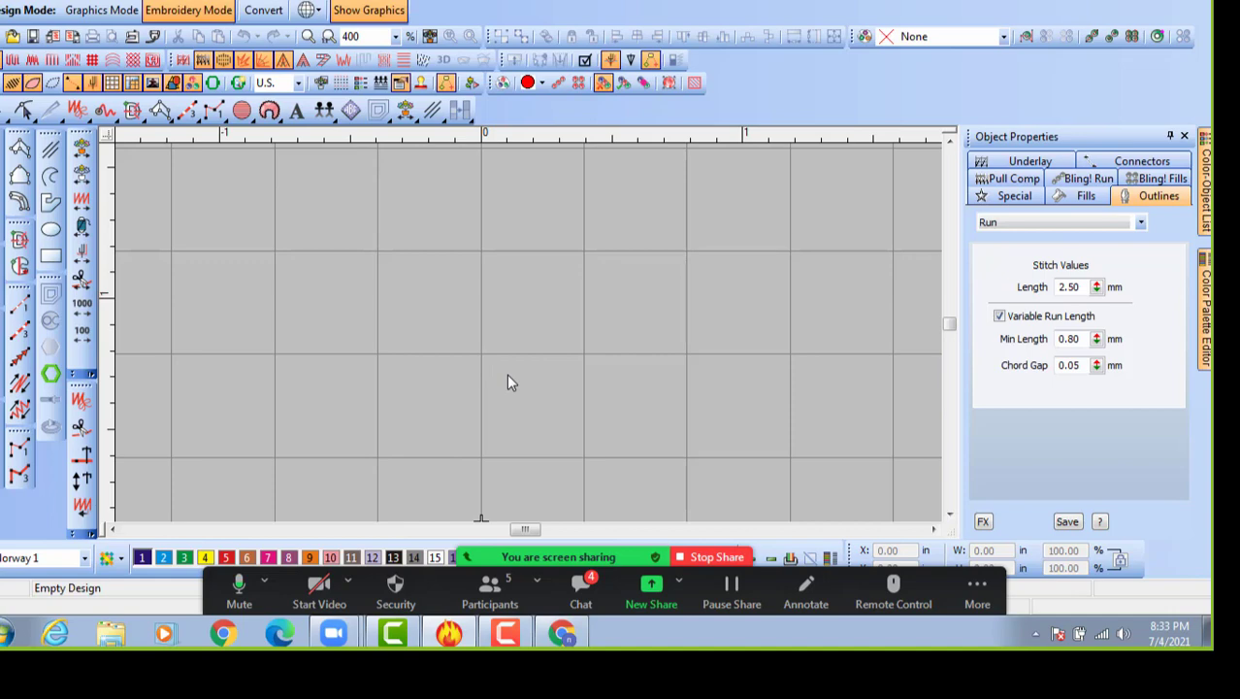
pyautogui.press('1')
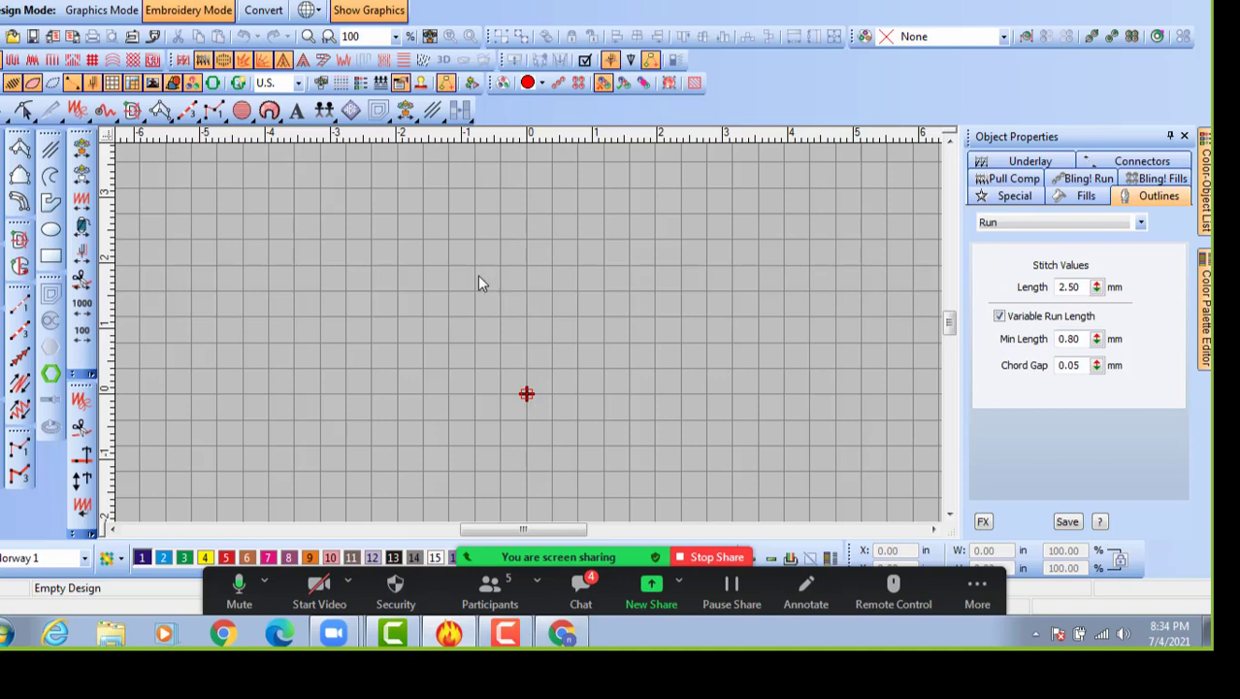
# Digitize a four-point leaf-shaped satin object about 0.27 in wide and 0.31 in high, starting from a grid intersection above the origin.
pyautogui.scroll(3, 482, 266)
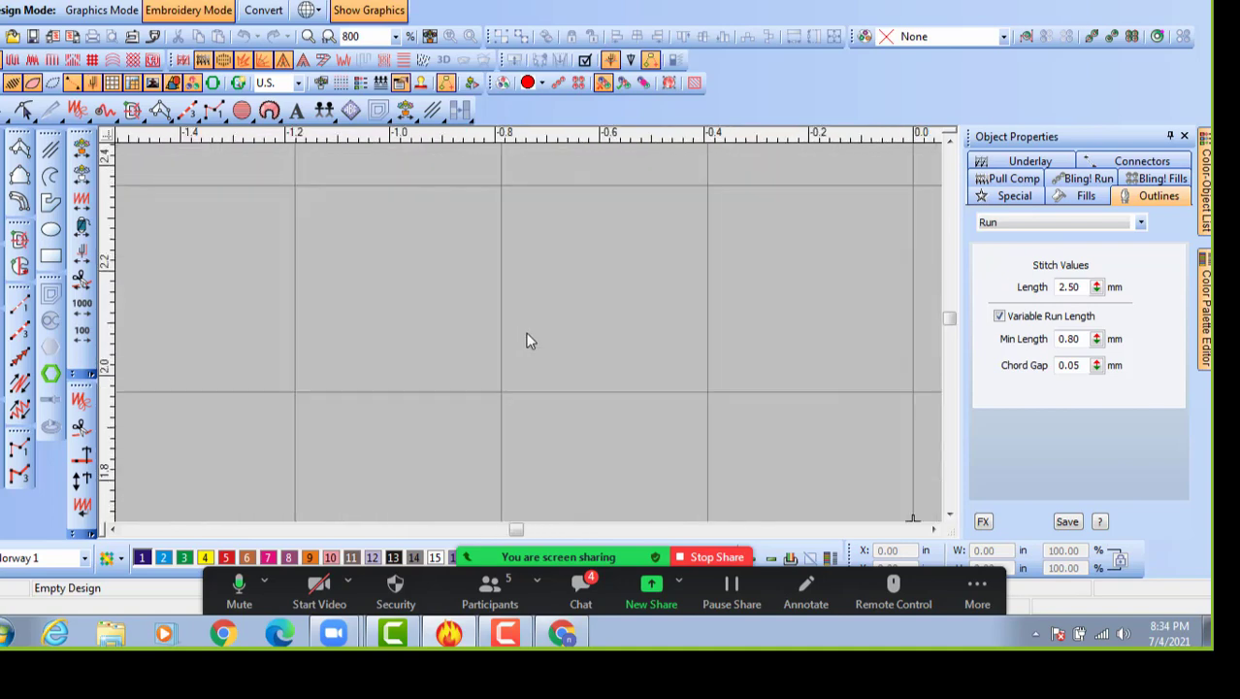
pyautogui.click(20, 148)
pyautogui.click(500, 391)
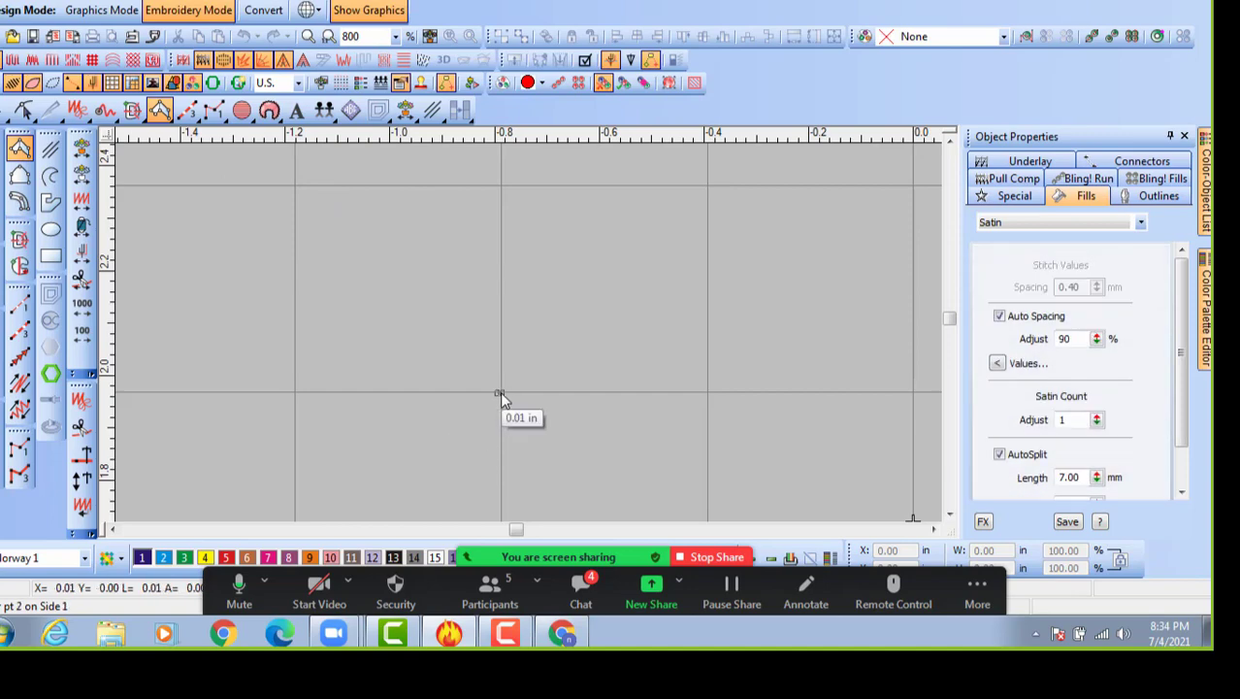
pyautogui.click(414, 335)
pyautogui.click(445, 300)
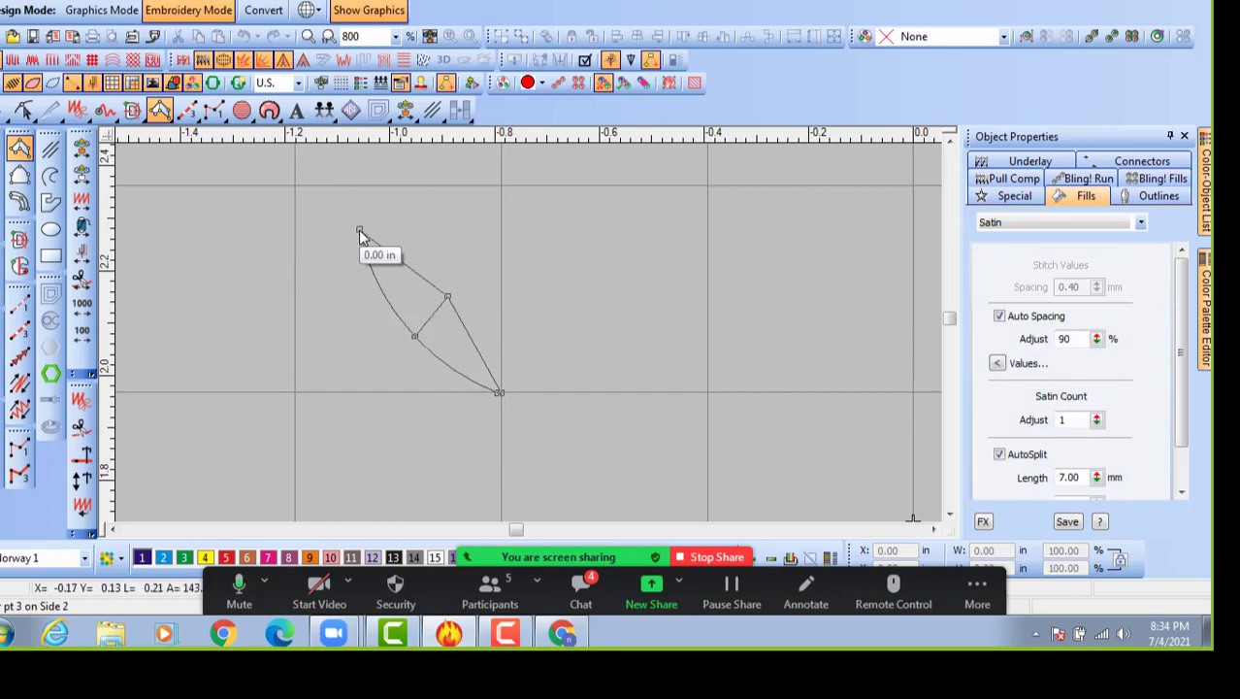
pyautogui.click(358, 230)
pyautogui.press('Return')
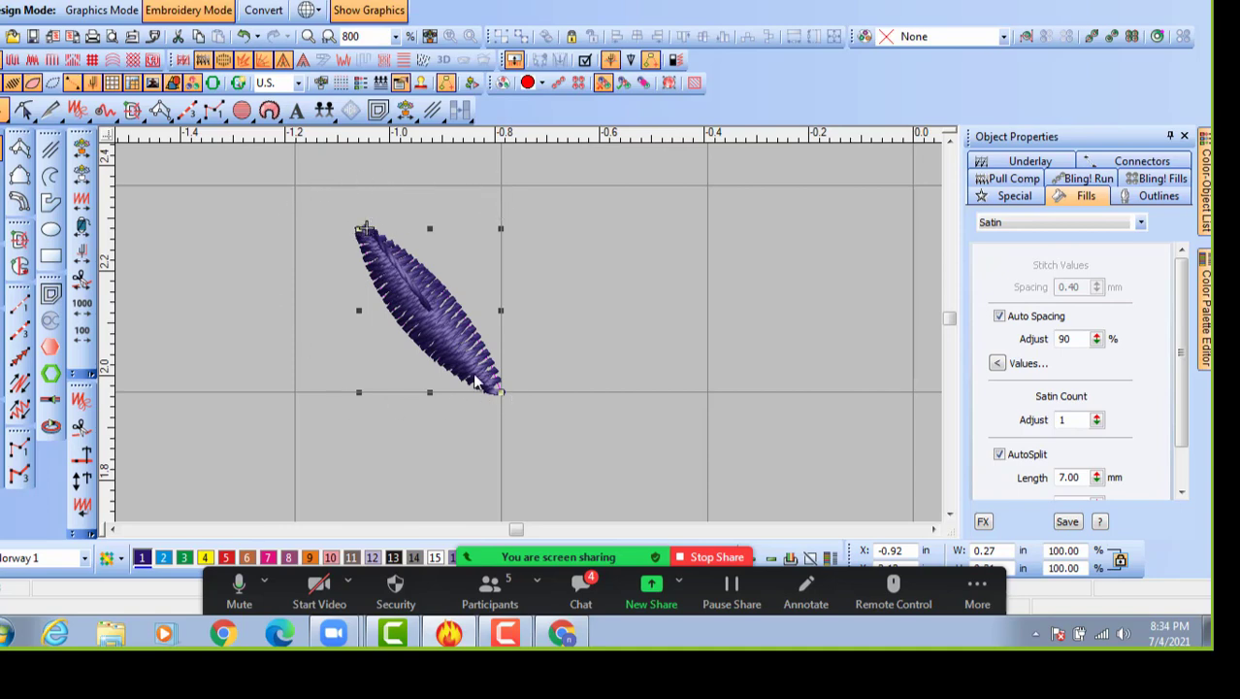
# Reposition the satin leaf to about X -0.85, Y 2.14 in and move the meeting controls clear of its size values.
pyautogui.moveTo(476, 382); pyautogui.dragTo(451, 351)
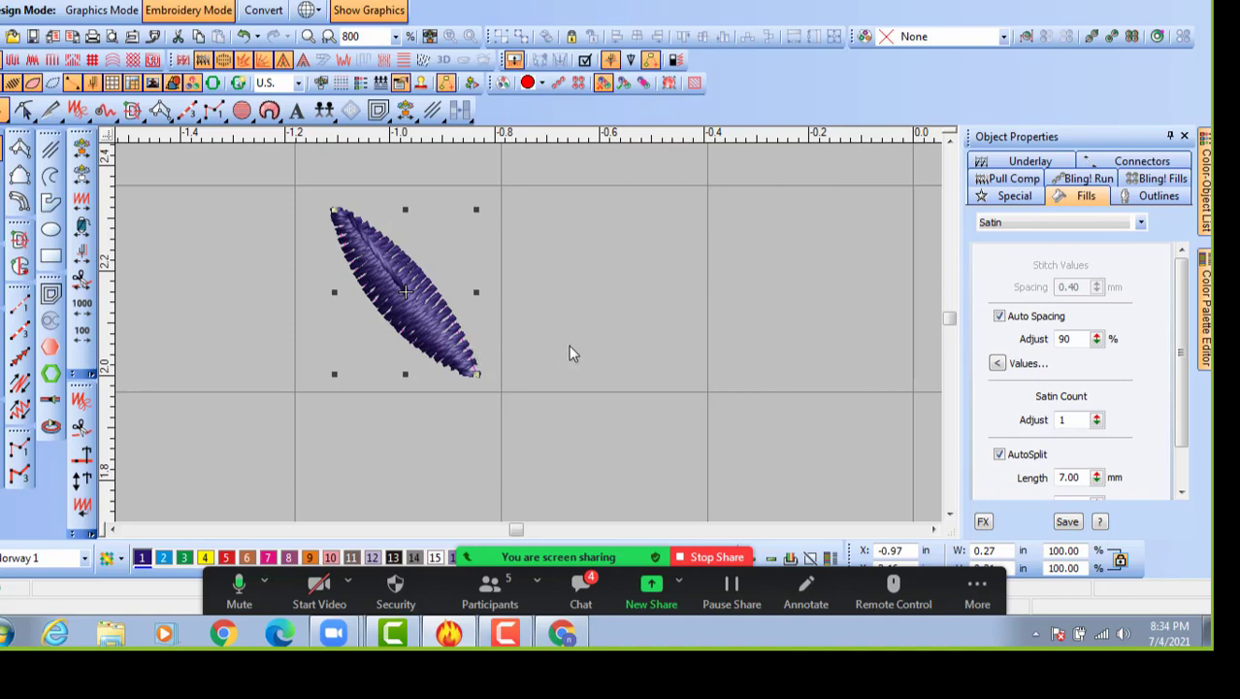
pyautogui.click(584, 317)
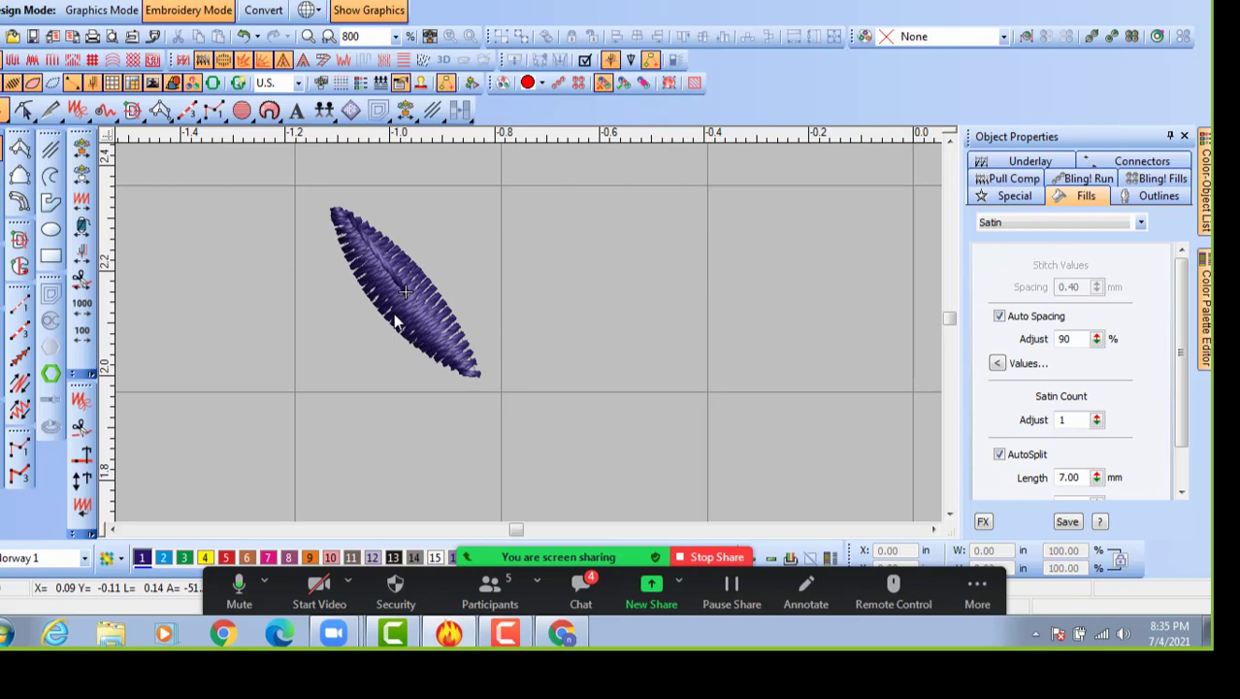
pyautogui.moveTo(398, 320); pyautogui.dragTo(462, 316)
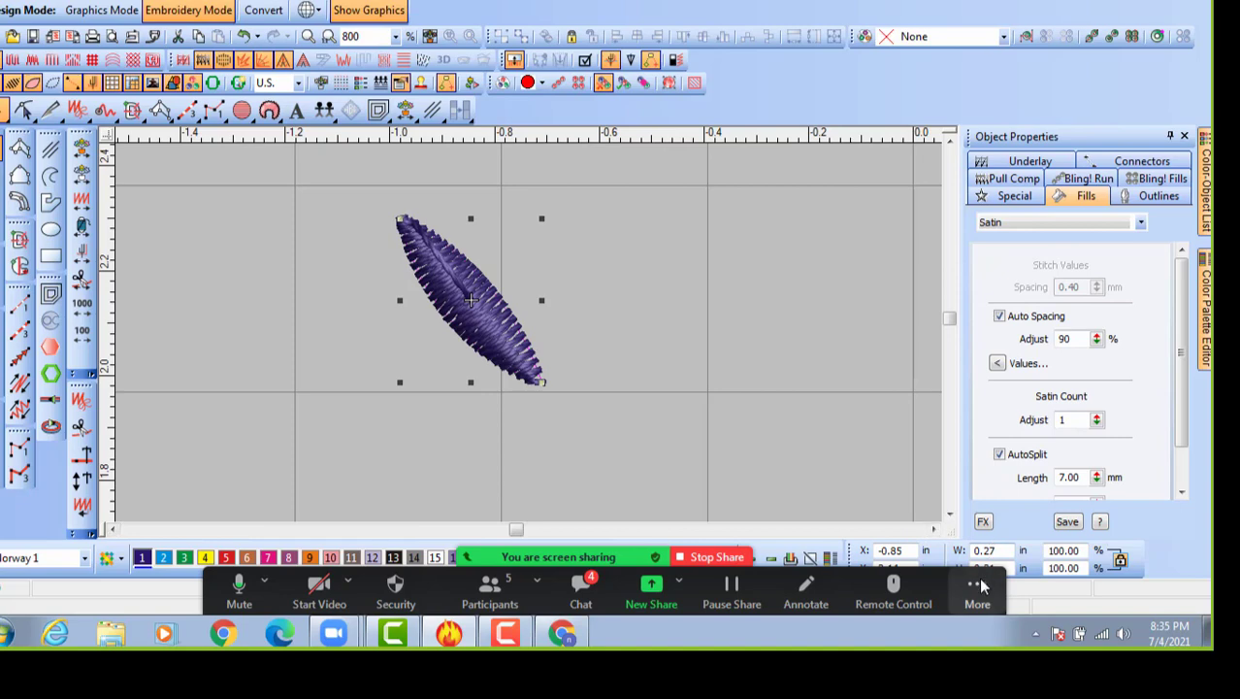
pyautogui.moveTo(931, 607); pyautogui.dragTo(733, 606)
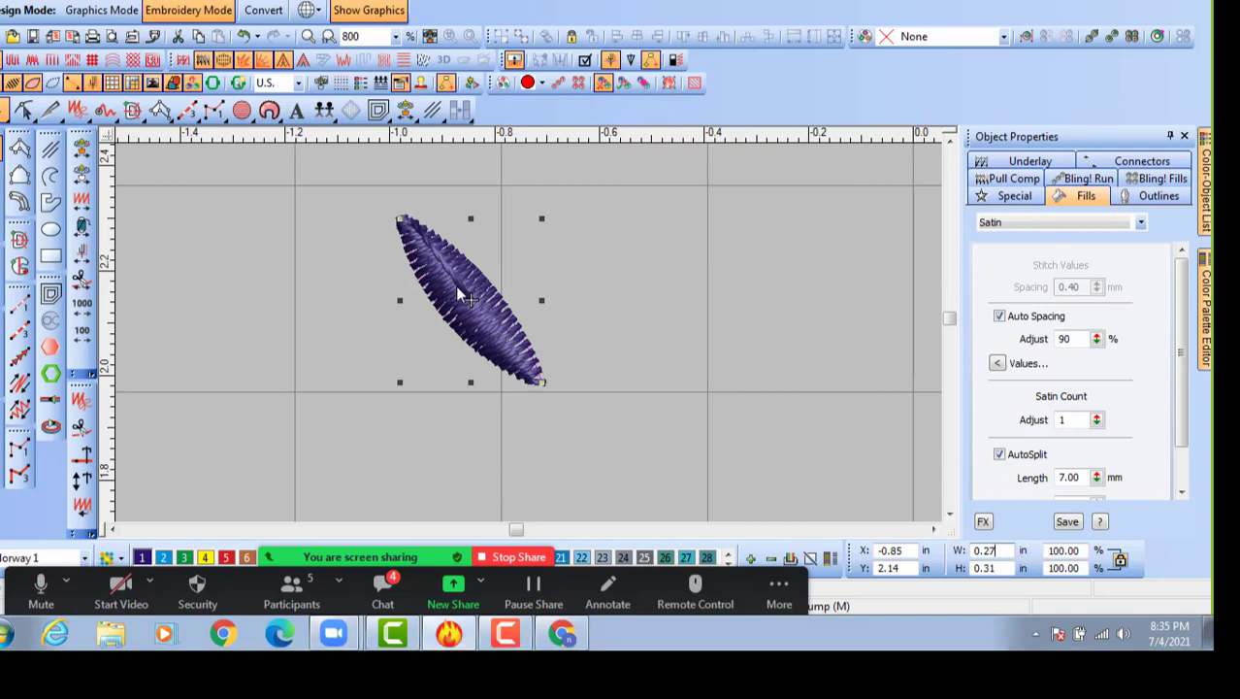
# Move the satin leaf around its grid square, leaving it at about X -0.98, Y 2.17 in.
pyautogui.moveTo(465, 297); pyautogui.dragTo(414, 270)
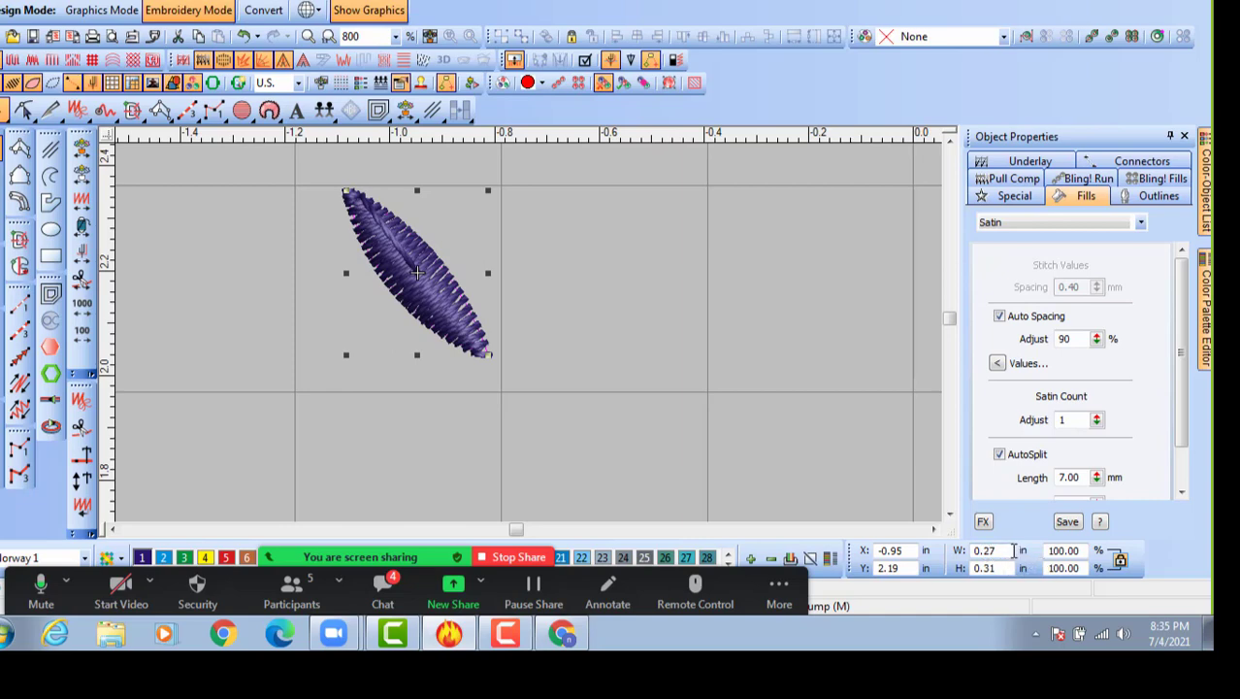
pyautogui.scroll(-1, 523, 340)
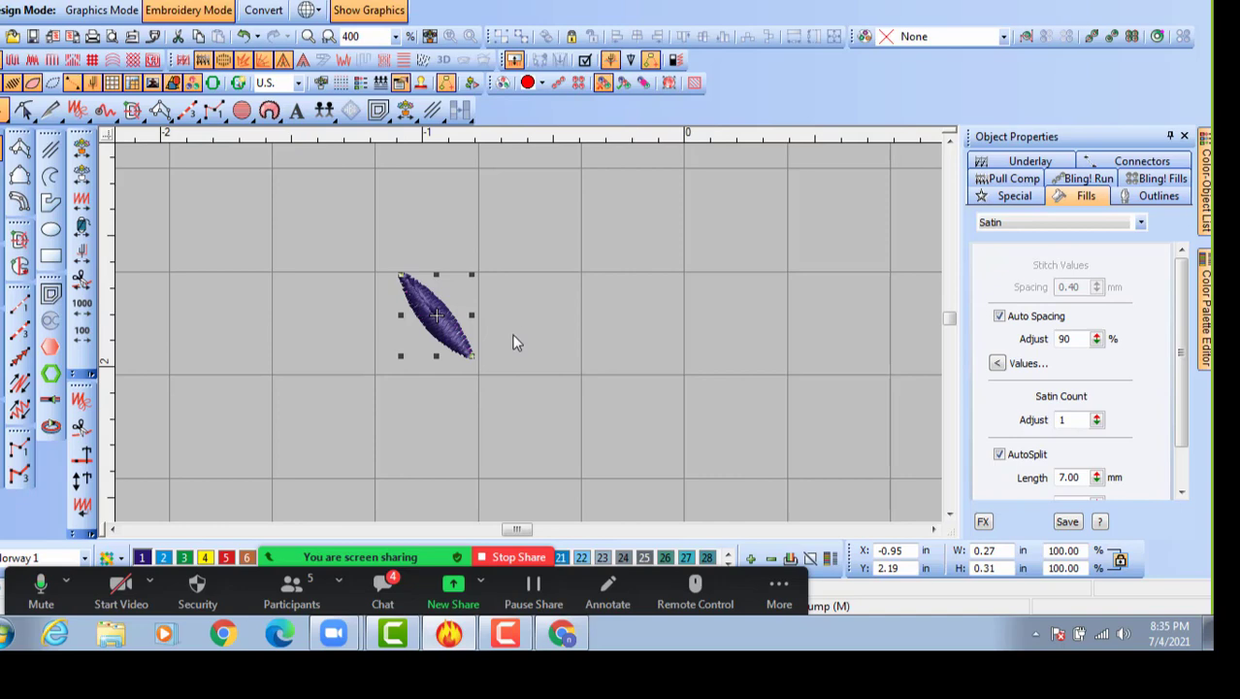
pyautogui.moveTo(449, 328); pyautogui.dragTo(458, 355)
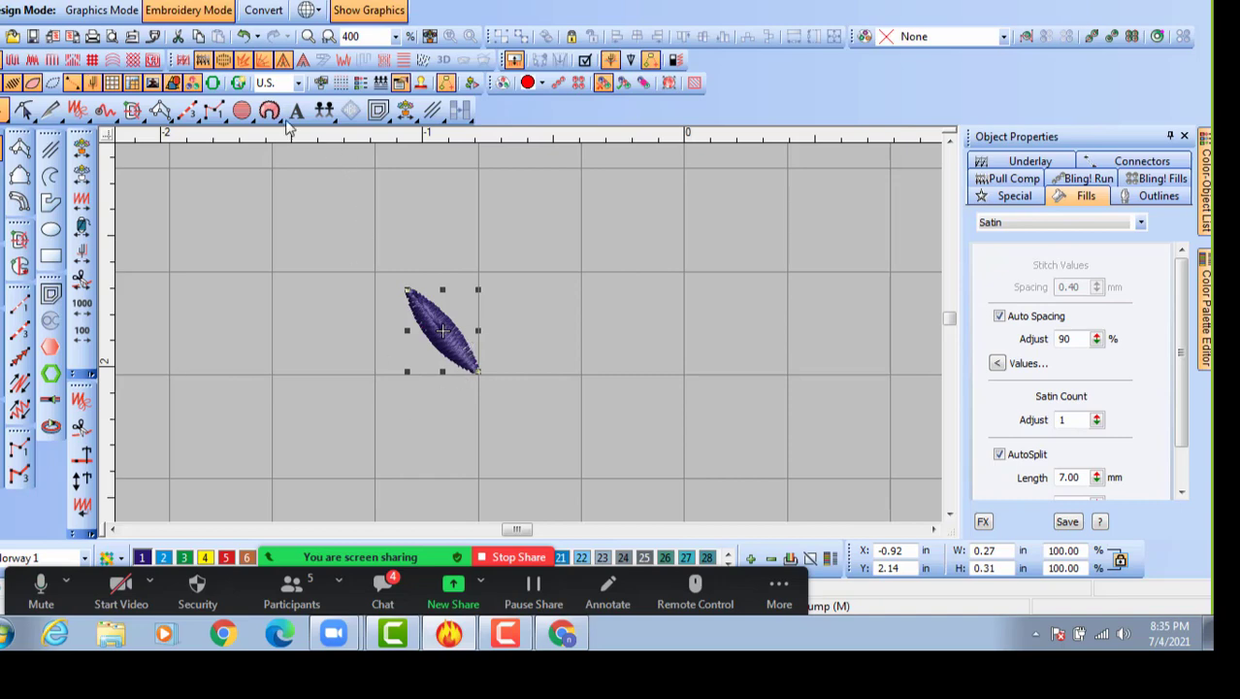
pyautogui.moveTo(445, 340); pyautogui.dragTo(440, 321)
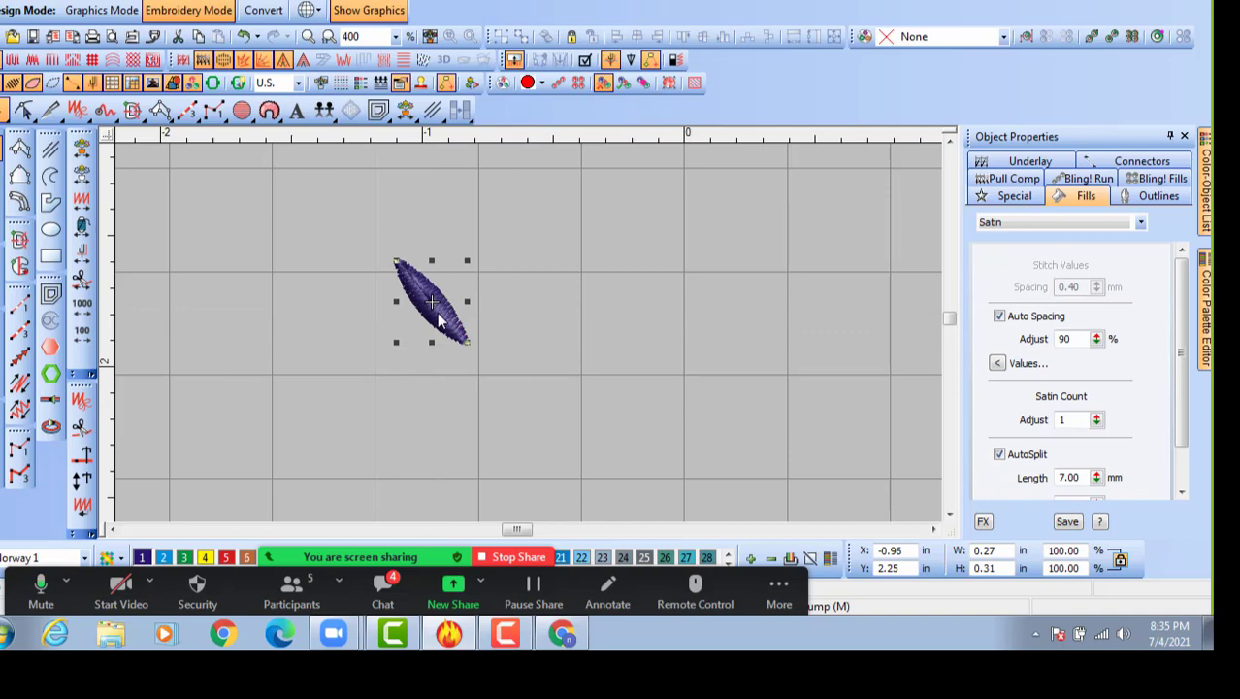
pyautogui.moveTo(440, 321); pyautogui.dragTo(436, 341)
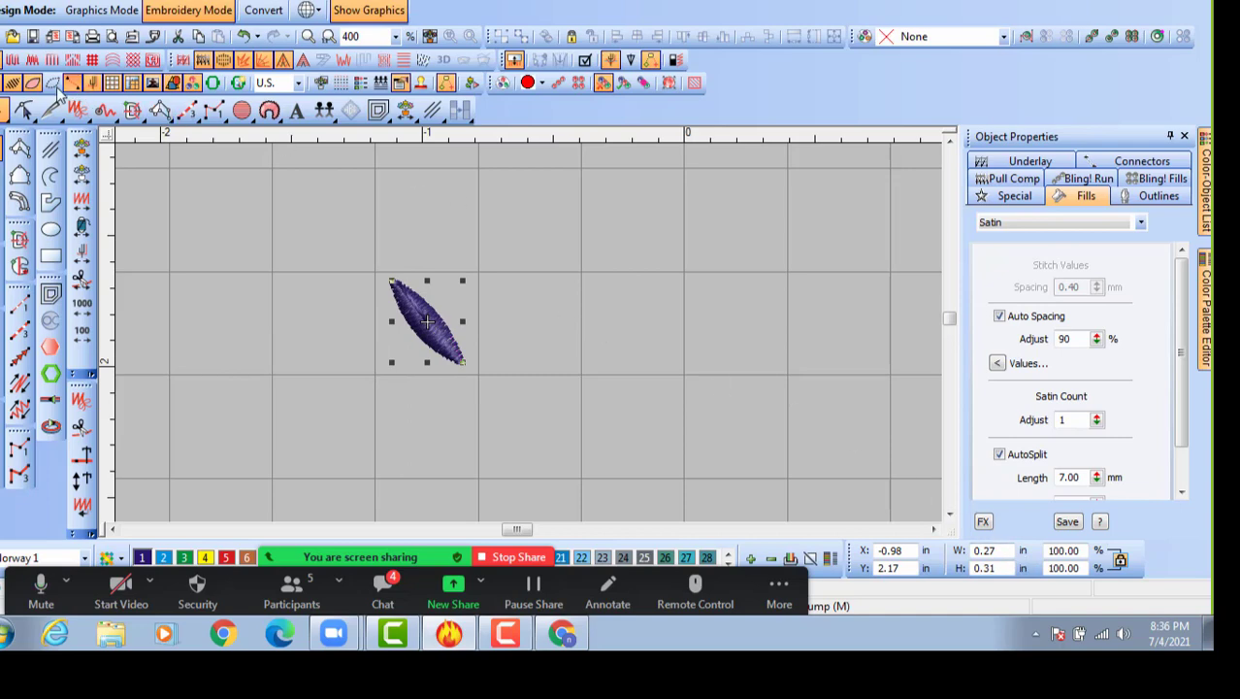
# Float the View toolbar over the design, change the design measurement system to Metric, and dock the toolbar back in its row.
pyautogui.moveTo(5, 80); pyautogui.dragTo(197, 221)
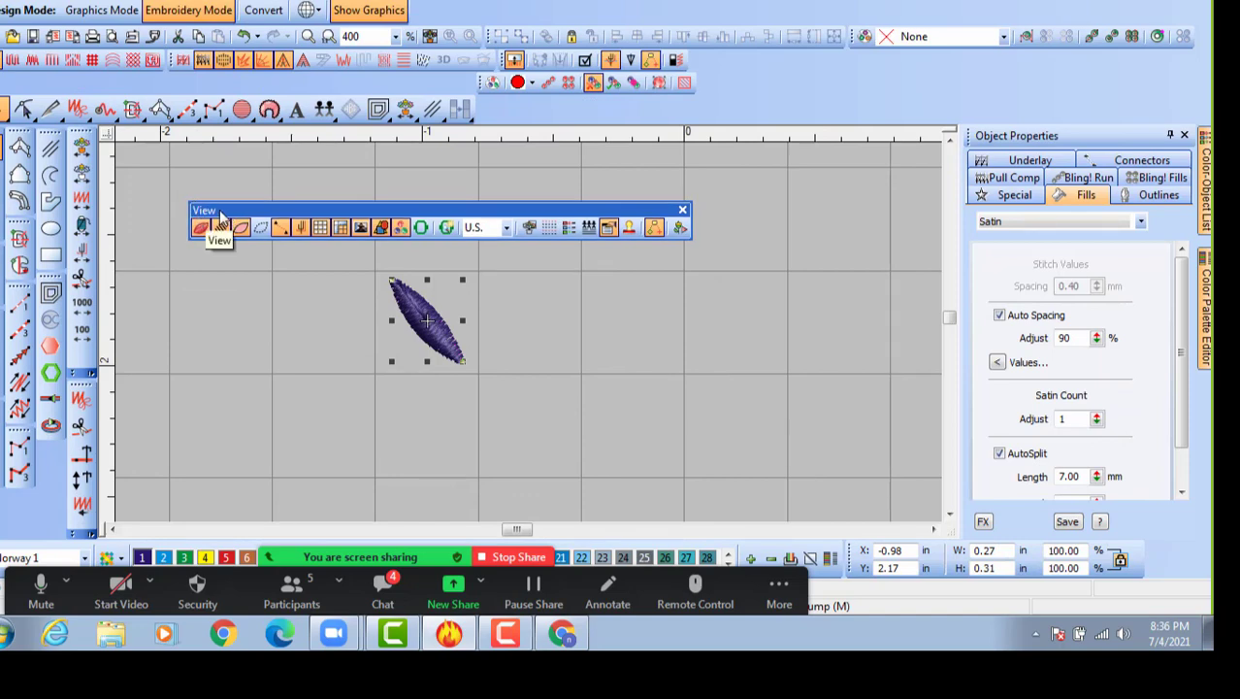
pyautogui.moveTo(441, 212); pyautogui.dragTo(428, 171)
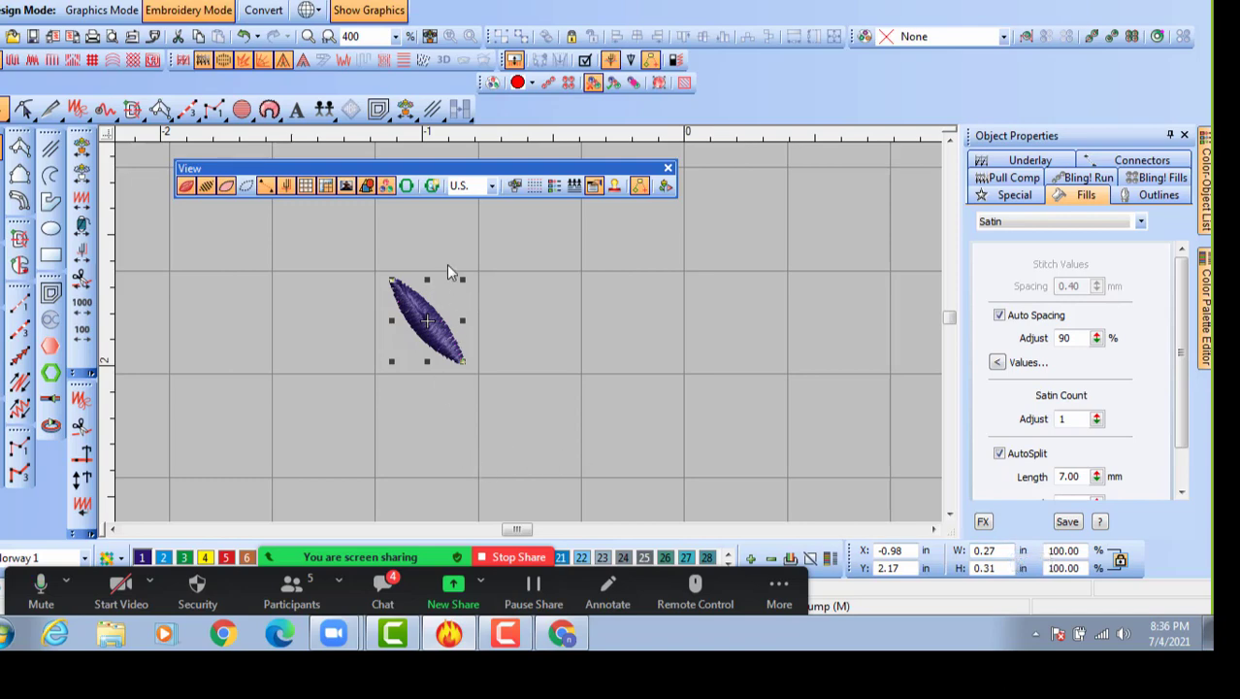
pyautogui.moveTo(435, 334); pyautogui.dragTo(441, 335)
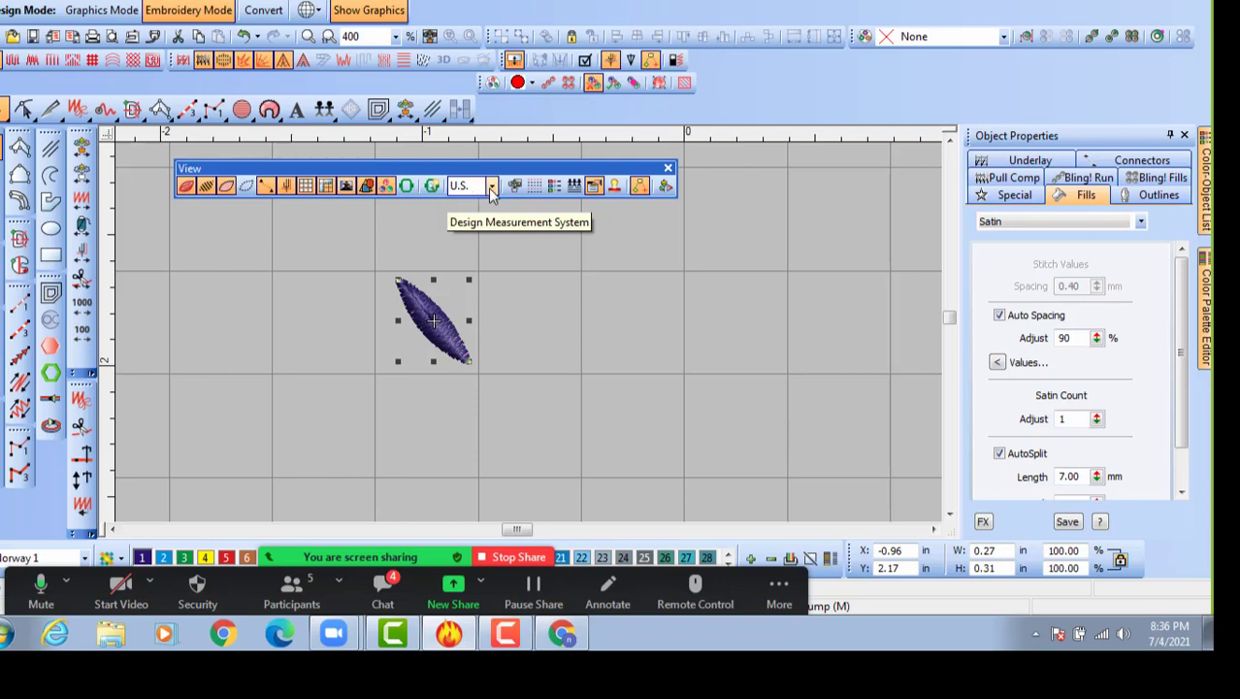
pyautogui.click(493, 186)
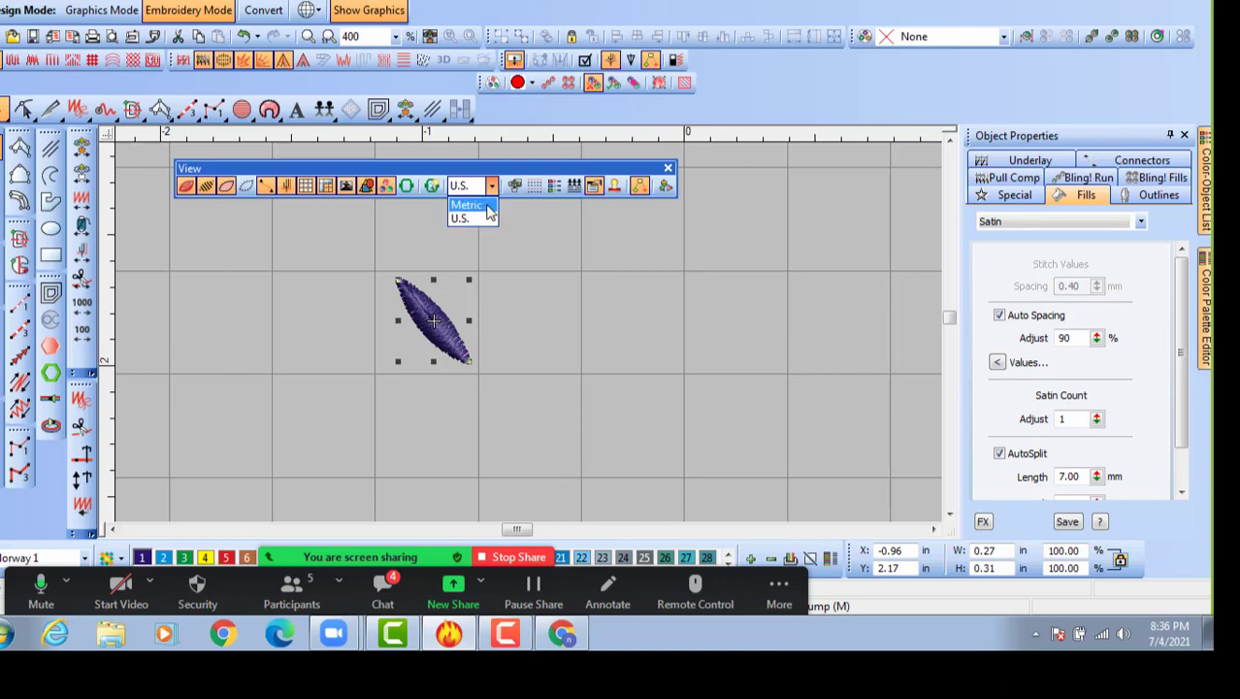
pyautogui.click(487, 207)
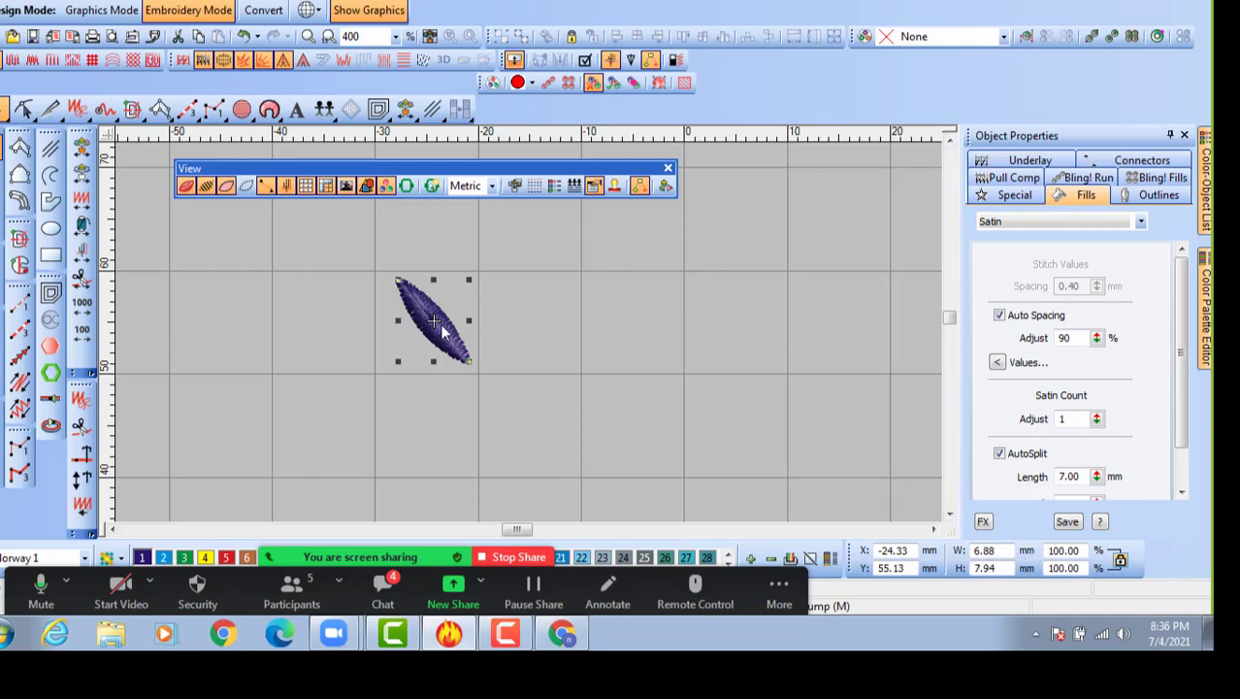
pyautogui.moveTo(434, 170); pyautogui.dragTo(326, 90)
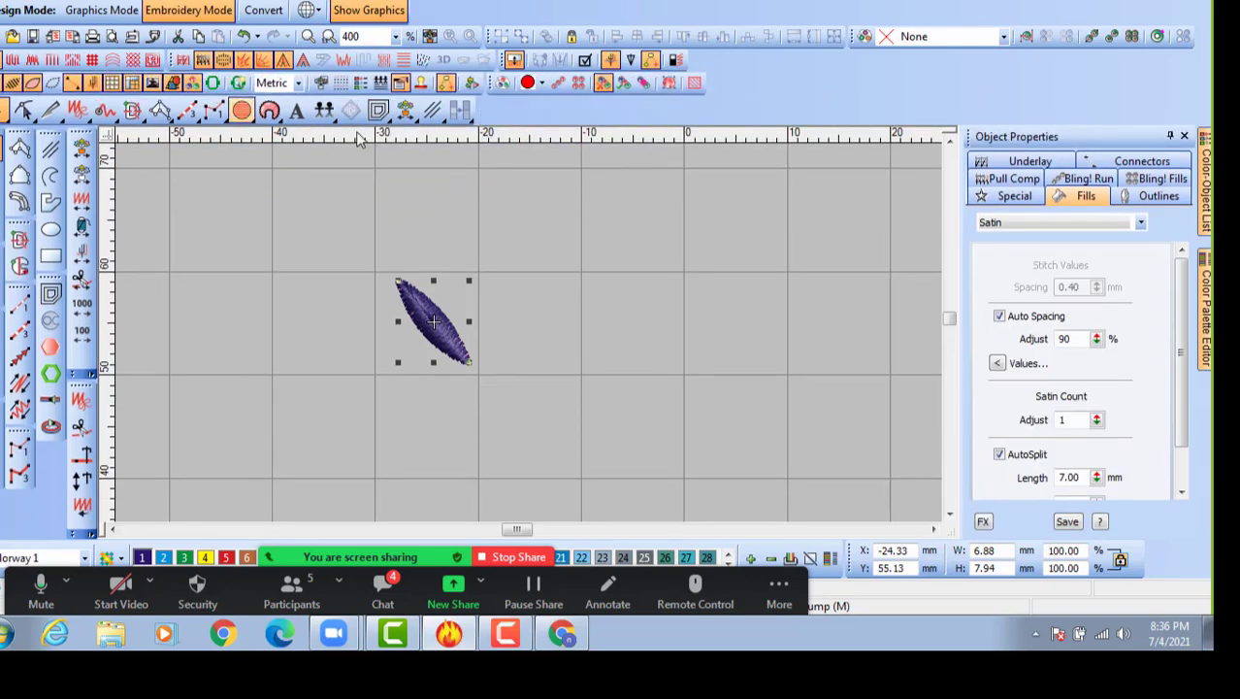
# Reselect the satin leaf and reposition it to about X -25.66, Y 54.16 mm.
pyautogui.click(561, 352)
pyautogui.click(441, 337)
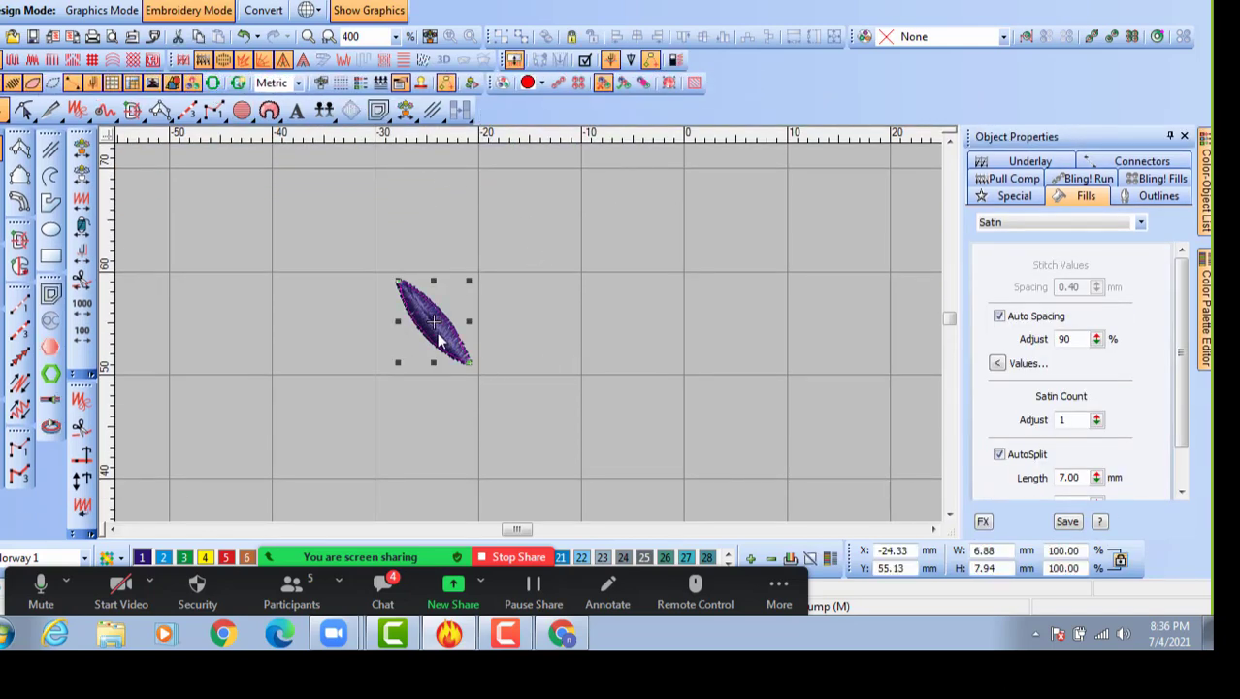
pyautogui.moveTo(434, 334); pyautogui.dragTo(440, 344)
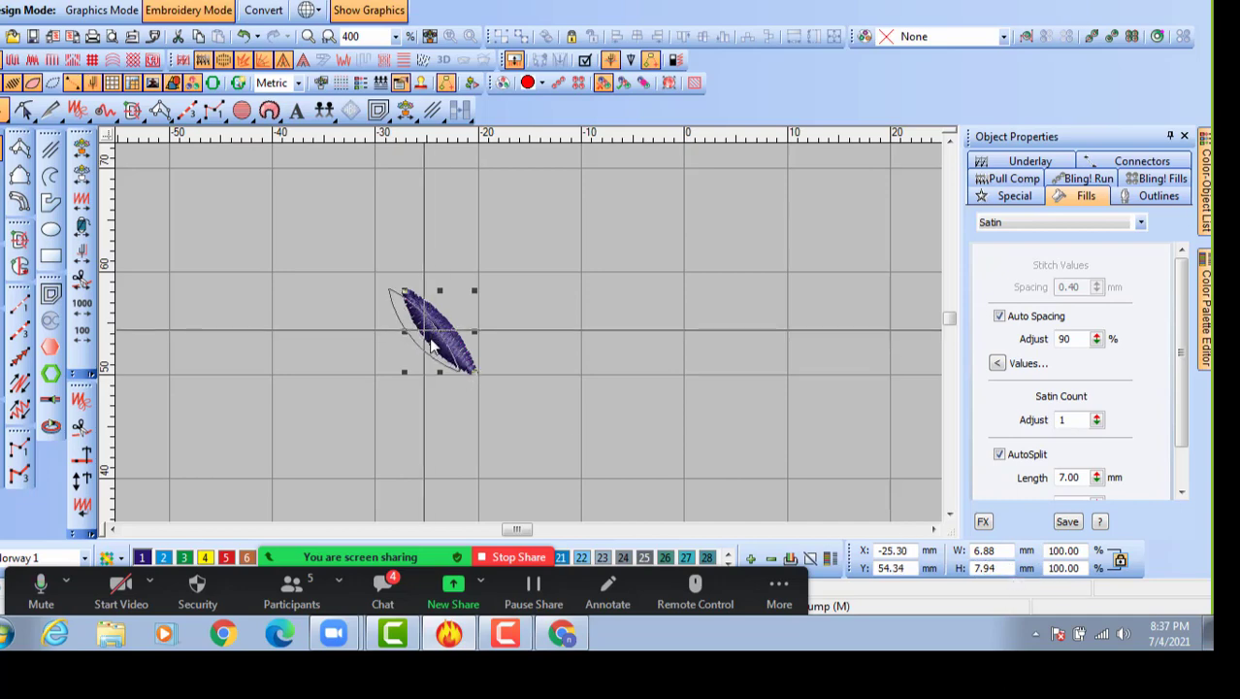
# Delete the satin leaf, restore it by undoing the deletion, and delete it again to leave the design empty.
pyautogui.press('Delete')
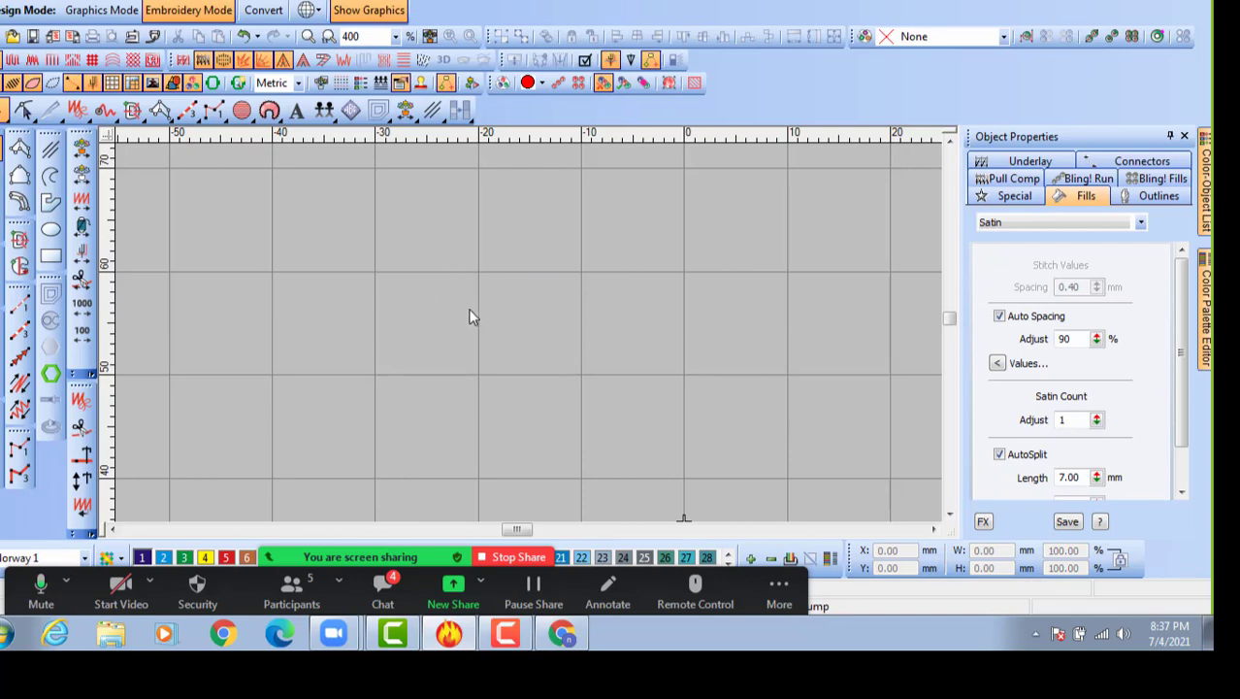
pyautogui.hotkey('ctrl', 'z')
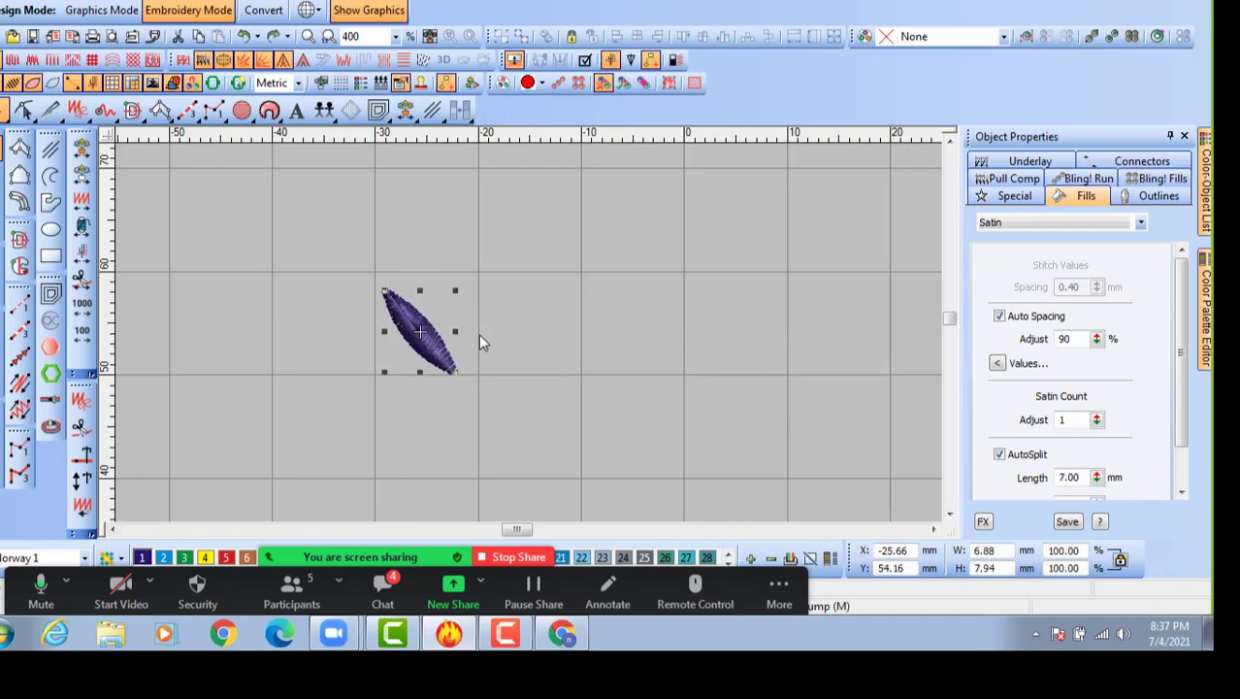
pyautogui.moveTo(424, 340); pyautogui.dragTo(457, 328)
pyautogui.press('Delete')
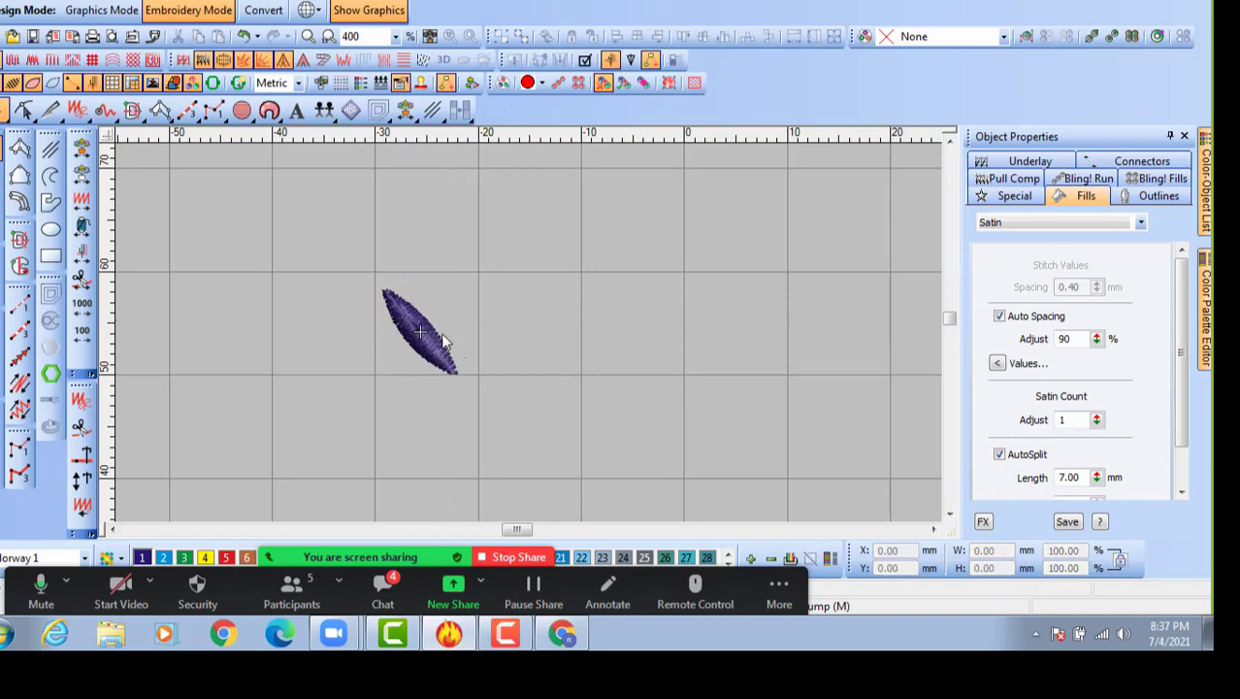
pyautogui.click(430, 334)
pyautogui.press('Delete')
# Hide the grid of the empty design around the origin marker and show it again.
pyautogui.hotkey('shift', 'z')
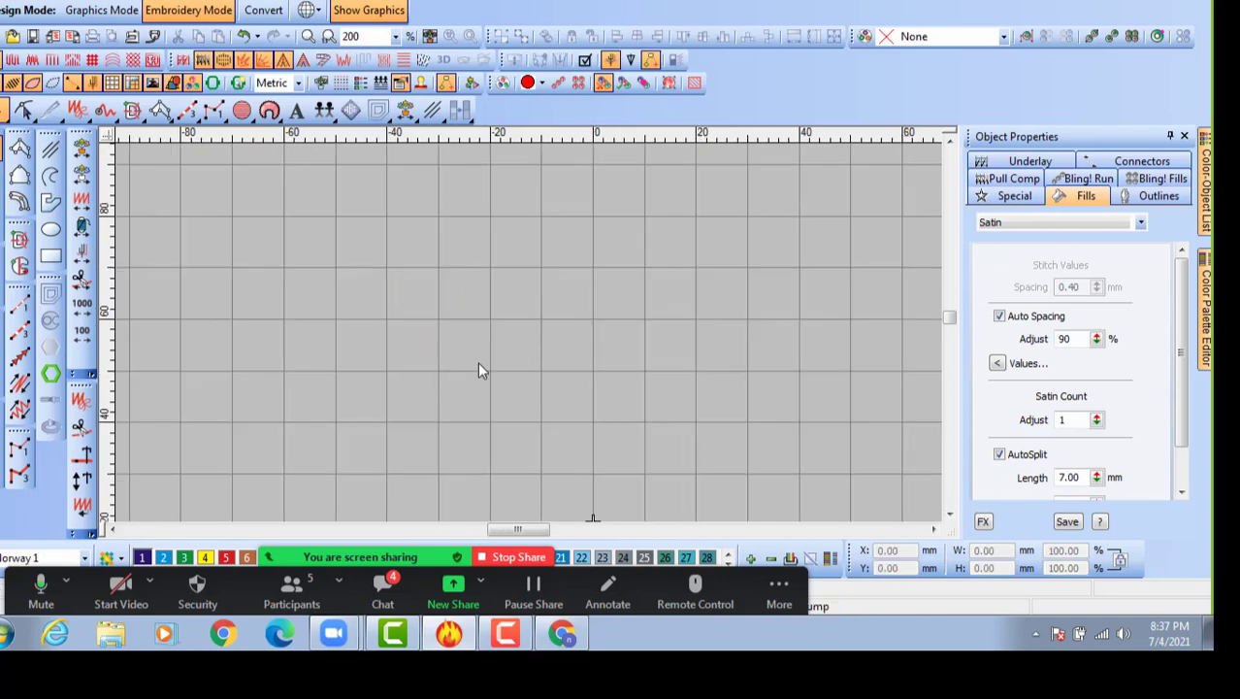
pyautogui.hotkey('shift', 'z')
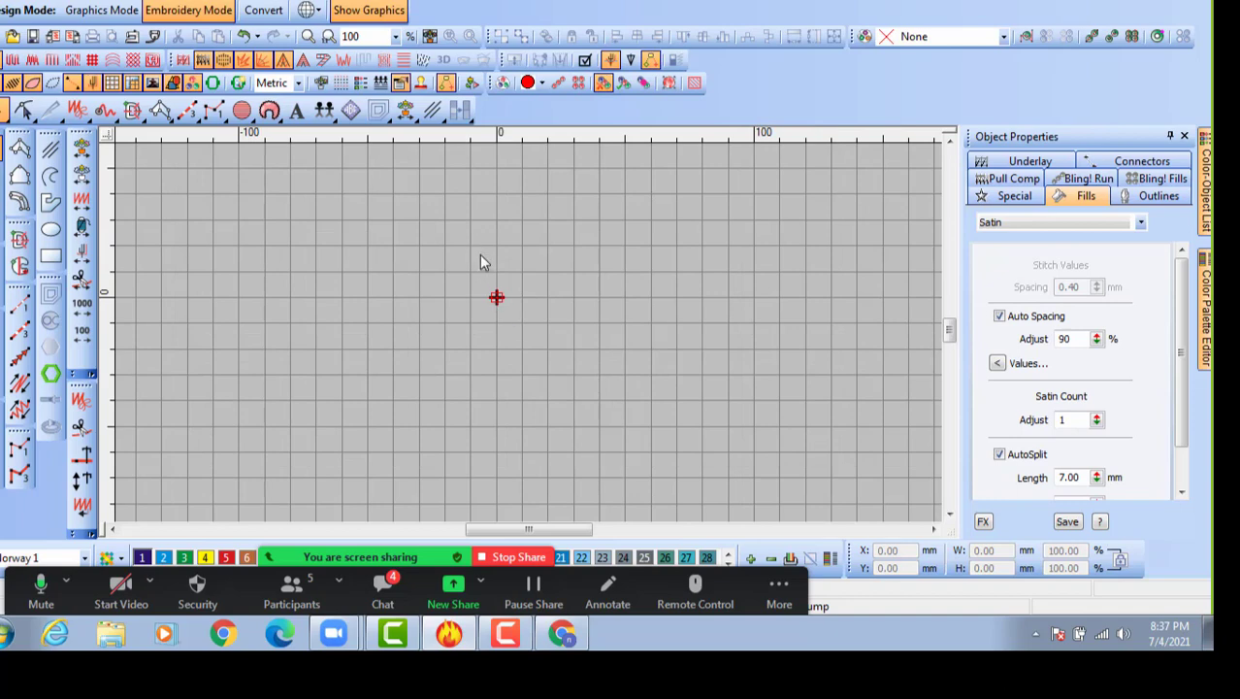
pyautogui.hotkey('shift', 'z')
pyautogui.press('z')
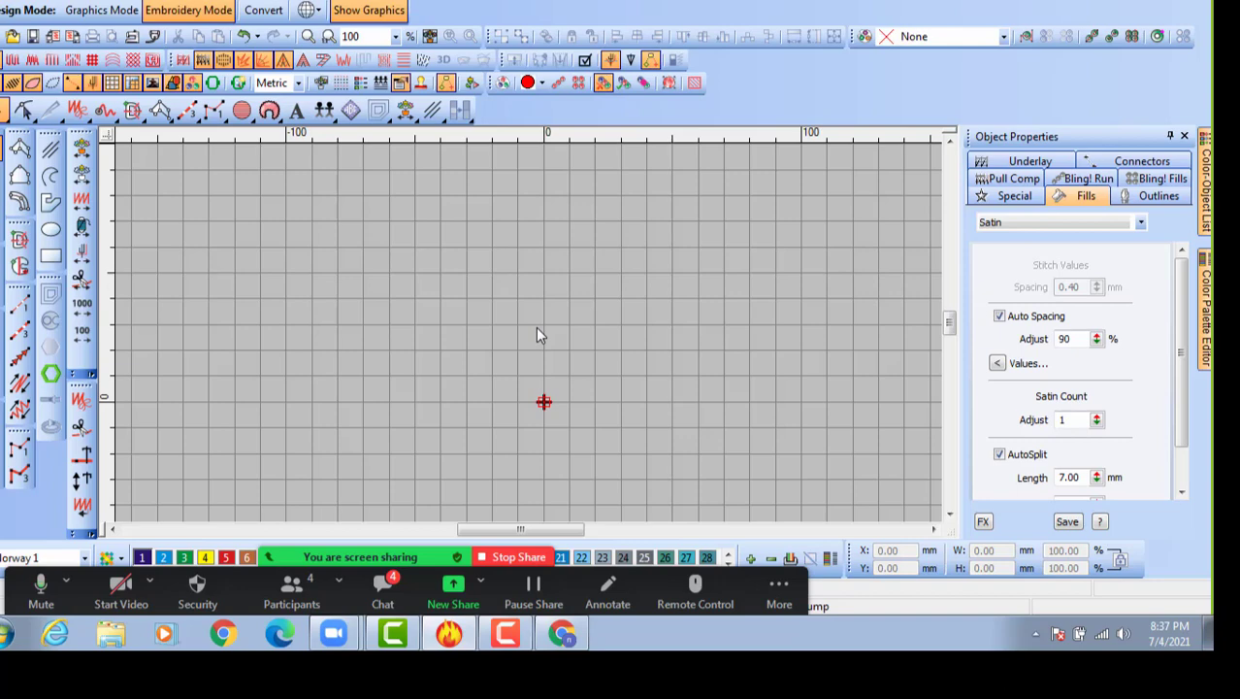
pyautogui.hotkey('shift', '0')
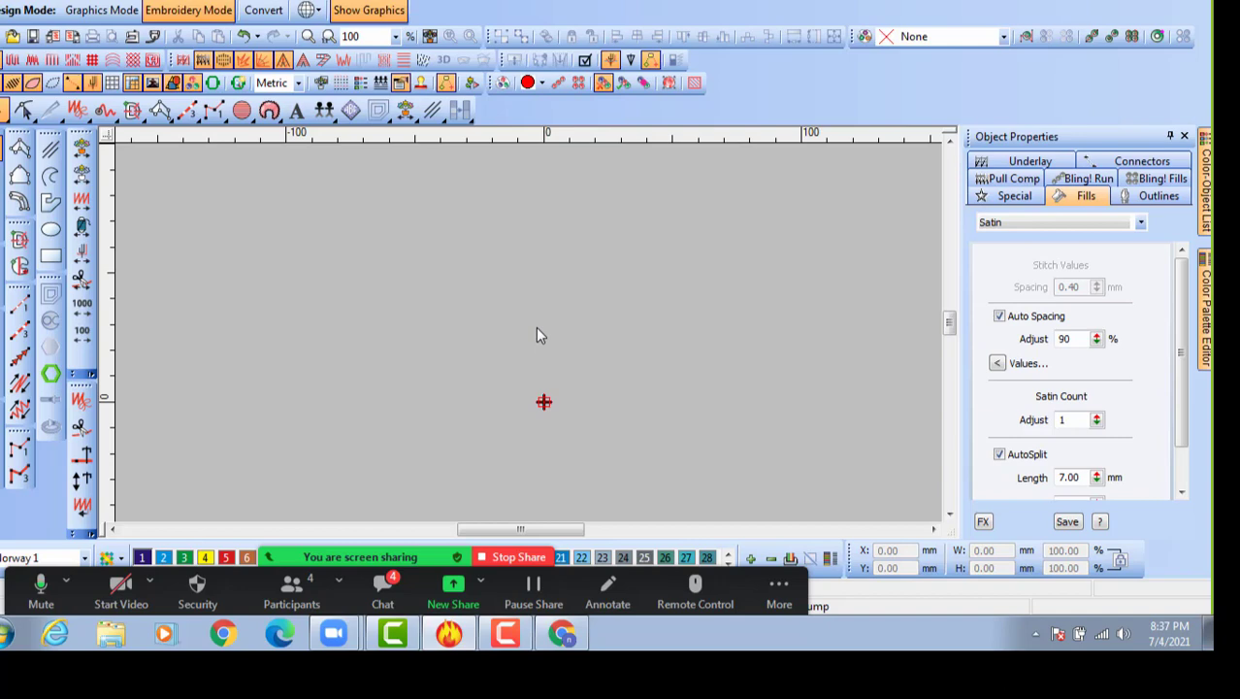
pyautogui.hotkey('shift', '0')
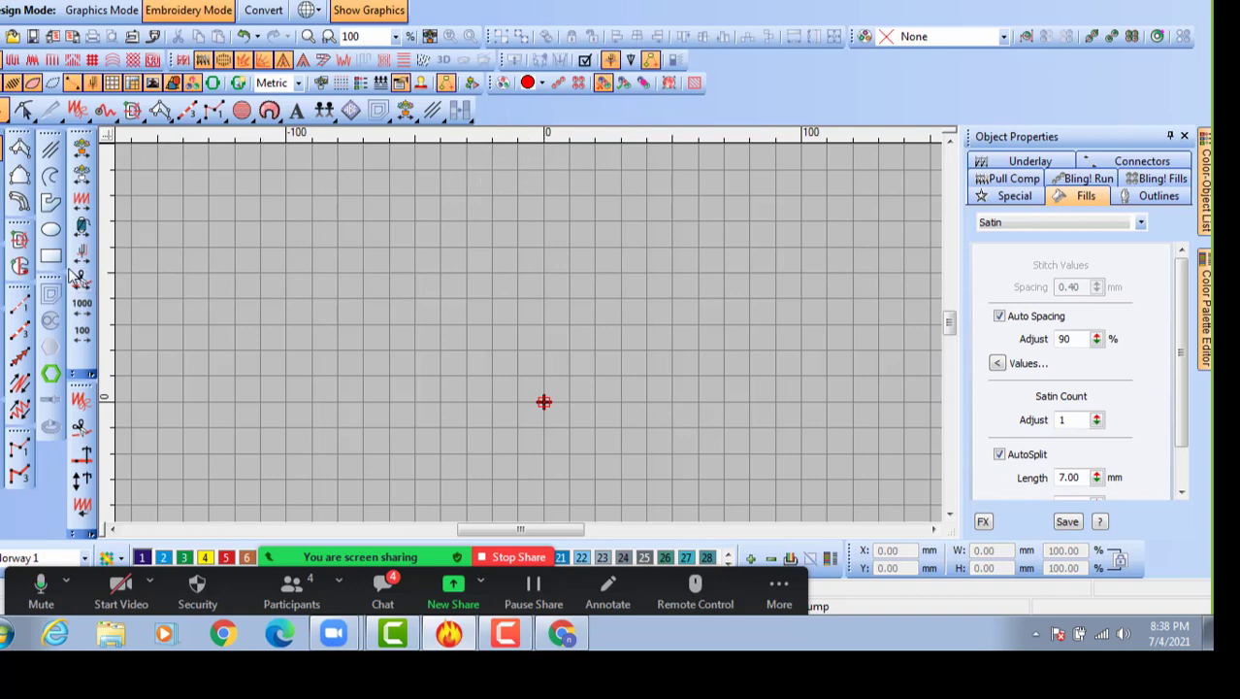
# Draw a vector circle about 9.4 mm across above the origin and position it at about X -15.58, Y 34.78 mm.
pyautogui.scroll(2, 514, 330)
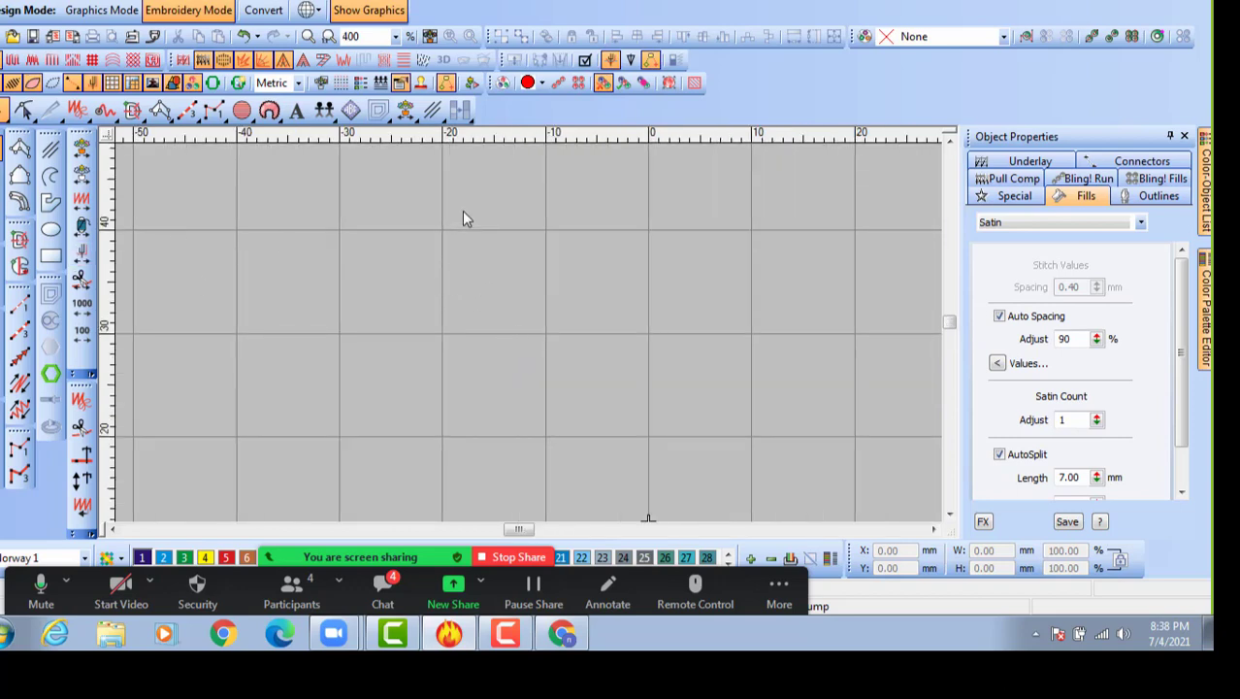
pyautogui.click(50, 229)
pyautogui.moveTo(497, 280); pyautogui.dragTo(535, 315)
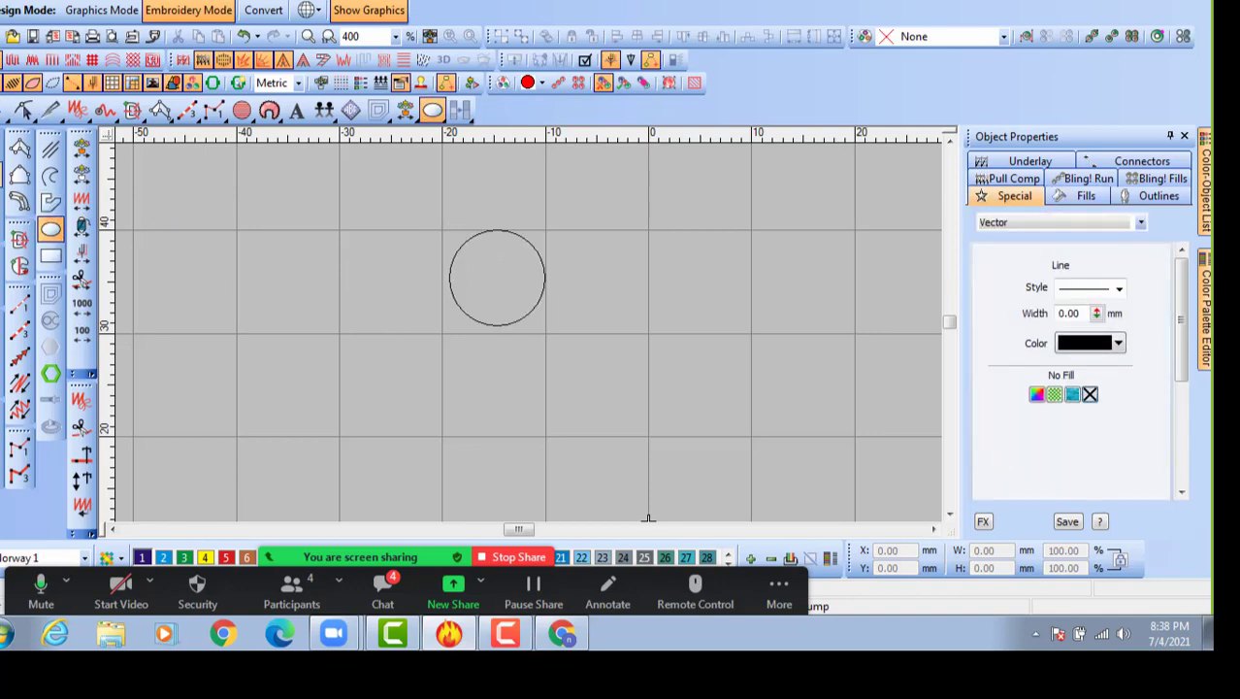
pyautogui.press('Escape')
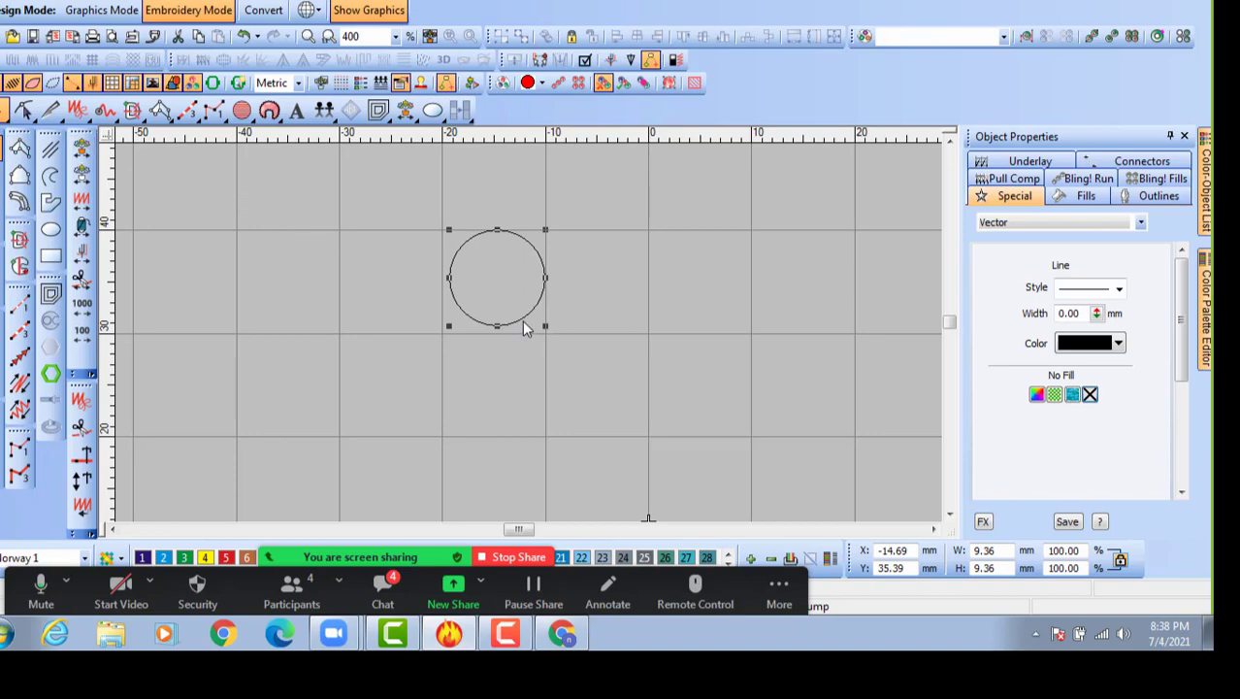
pyautogui.moveTo(522, 319); pyautogui.dragTo(522, 318)
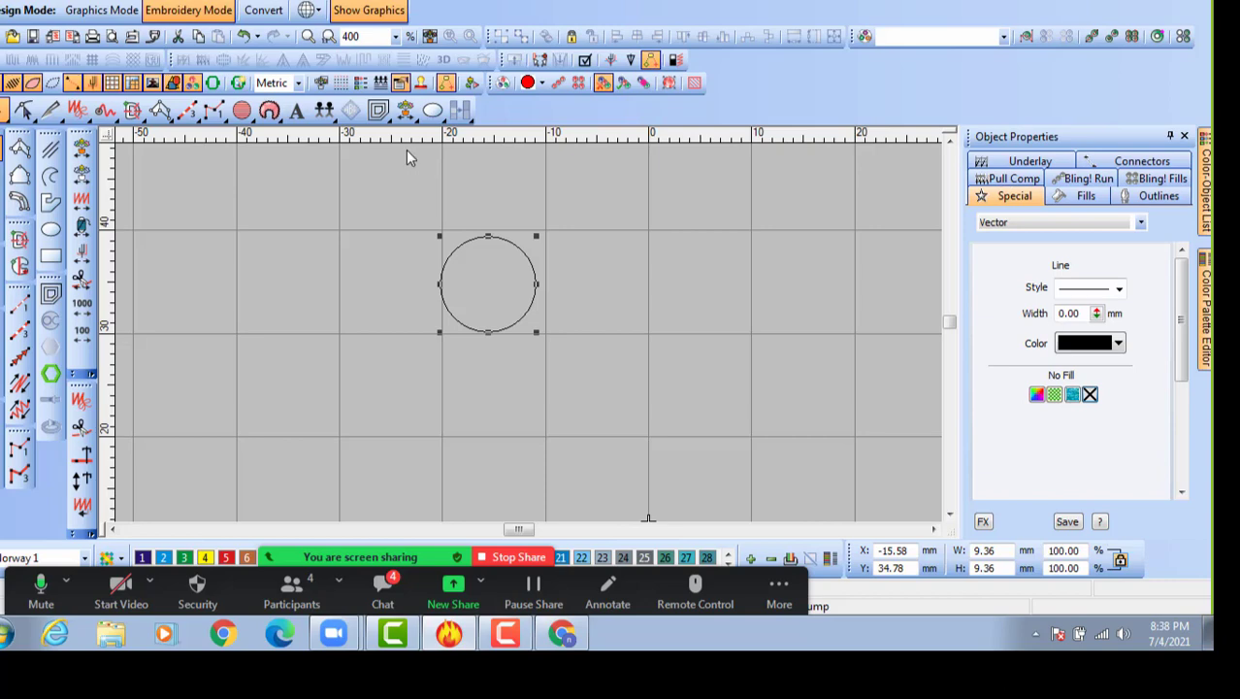
# Place one vertical and one horizontal guide through the circle's centre, removing the two extra vertical guides.
pyautogui.click(482, 139)
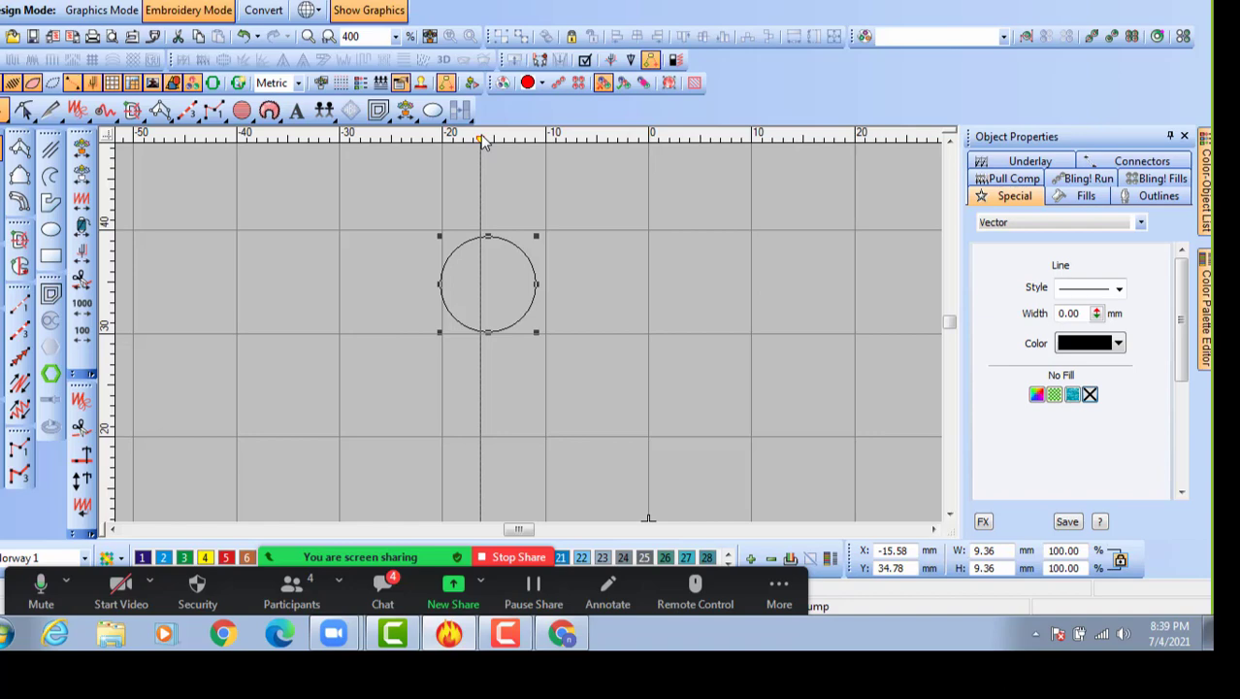
pyautogui.moveTo(483, 141)
pyautogui.mouseDown()
pyautogui.moveTo(866, 141)
pyautogui.moveTo(354, 141)
pyautogui.moveTo(492, 139)
pyautogui.mouseUp()
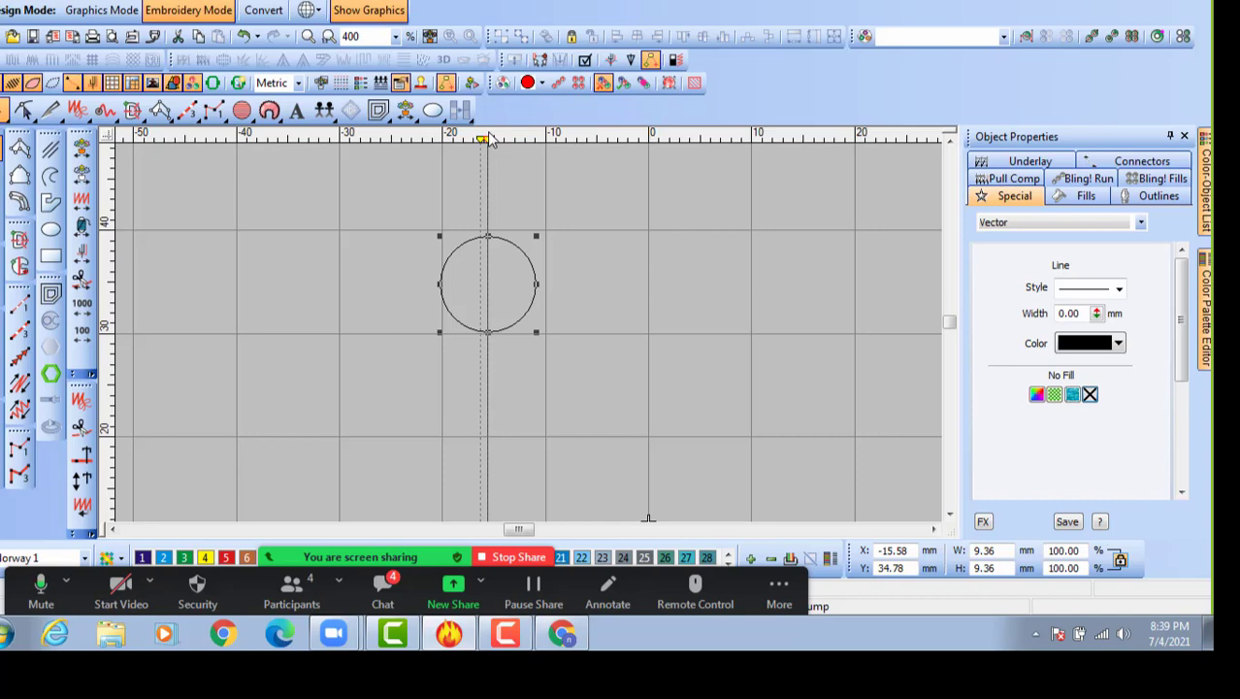
pyautogui.moveTo(491, 138)
pyautogui.mouseDown()
pyautogui.moveTo(772, 137)
pyautogui.moveTo(380, 138)
pyautogui.moveTo(417, 148)
pyautogui.moveTo(648, 136)
pyautogui.moveTo(488, 139)
pyautogui.mouseUp()
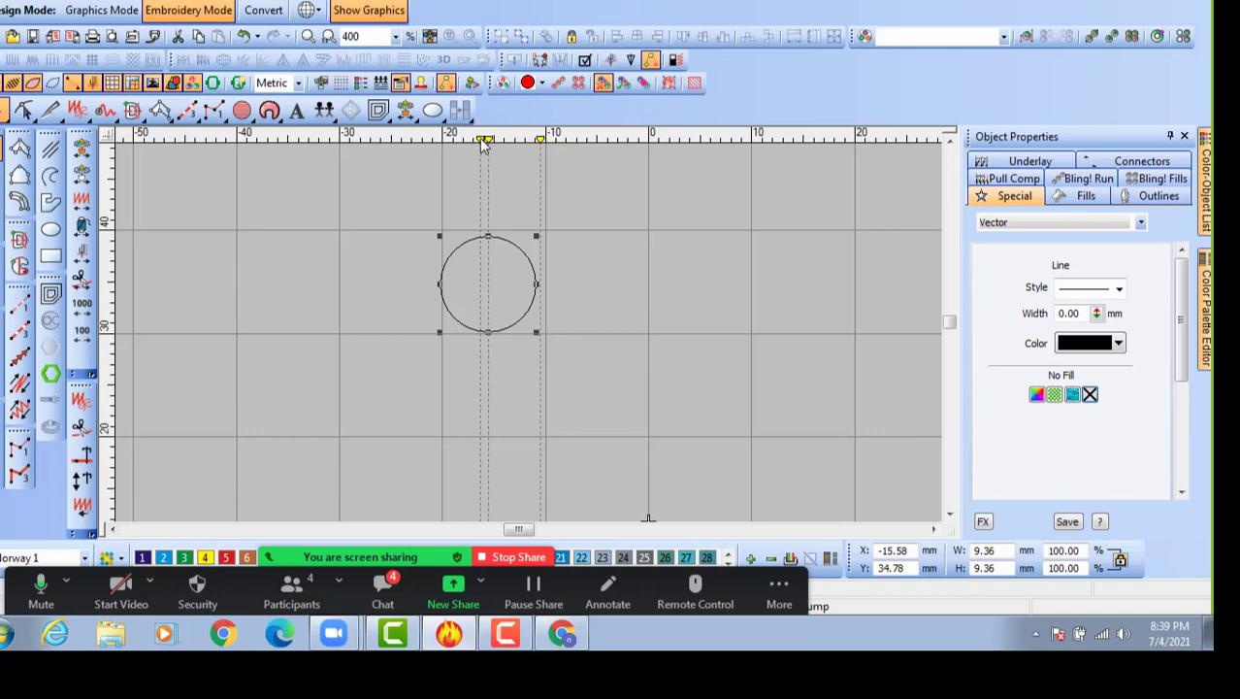
pyautogui.moveTo(482, 142); pyautogui.dragTo(481, 87)
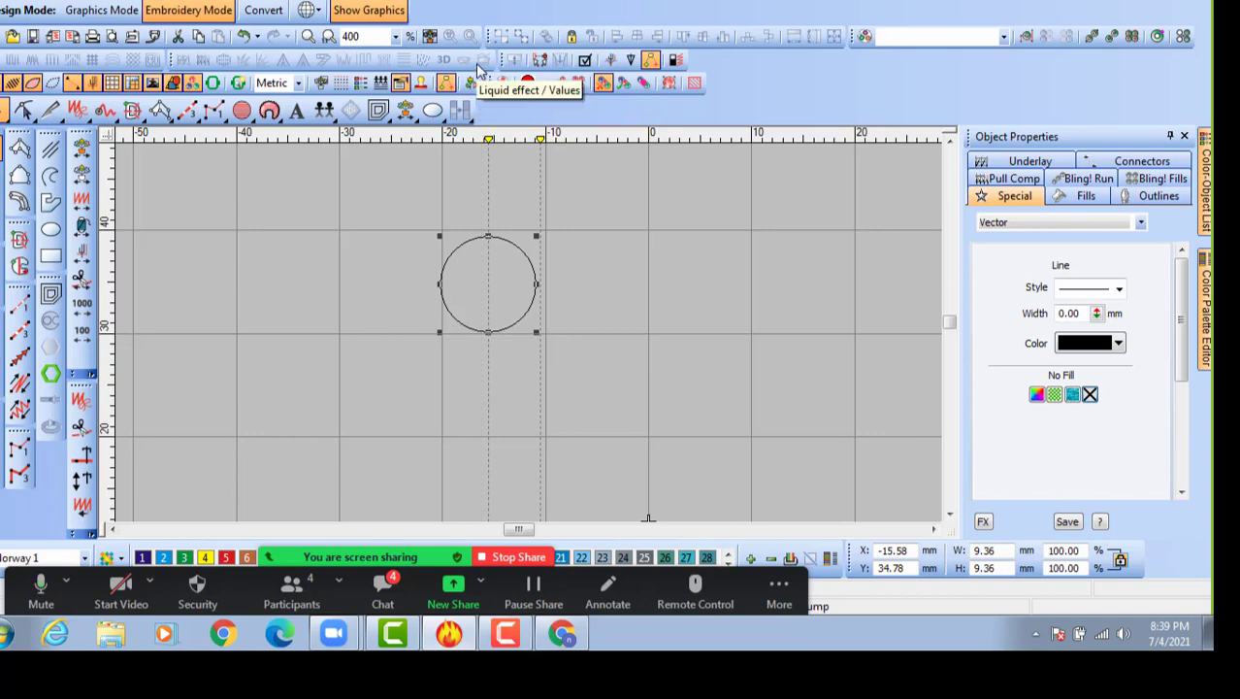
pyautogui.moveTo(549, 142); pyautogui.dragTo(550, 55)
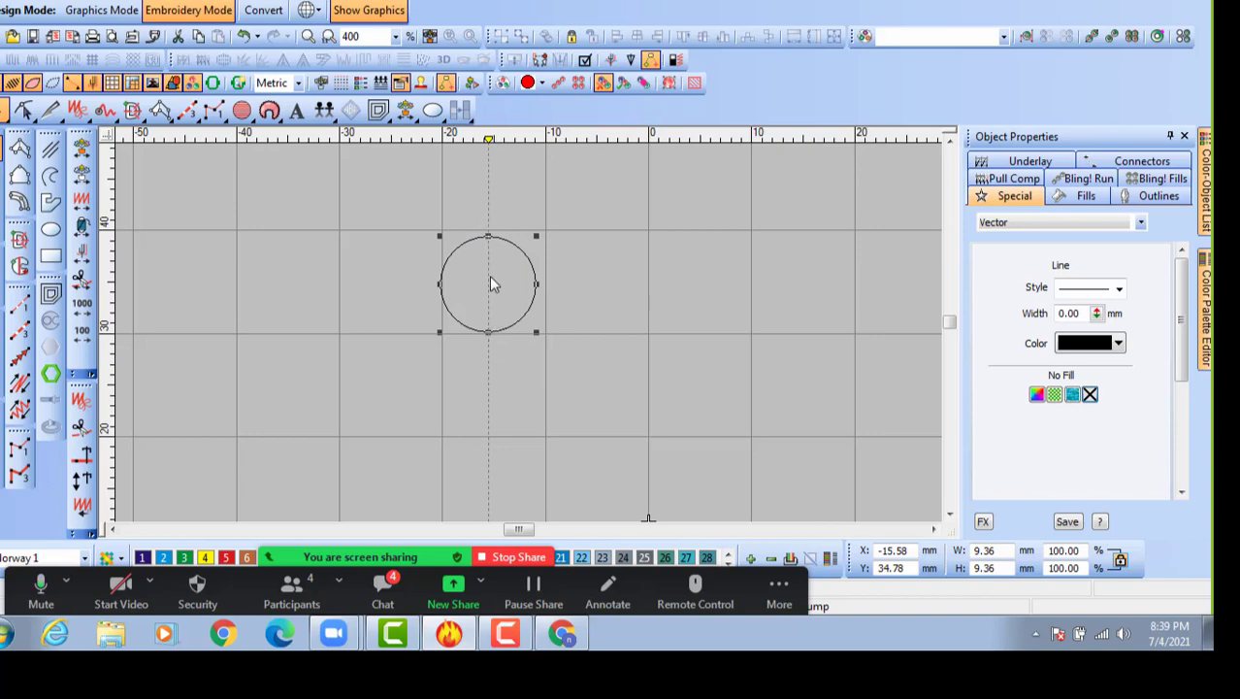
pyautogui.click(110, 270)
pyautogui.moveTo(109, 270); pyautogui.dragTo(110, 286)
# Duplicate the circle into a vertical column of three circles, with the column at about X -10.90 mm.
pyautogui.moveTo(531, 263); pyautogui.dragTo(579, 468)
pyautogui.press('Tab')
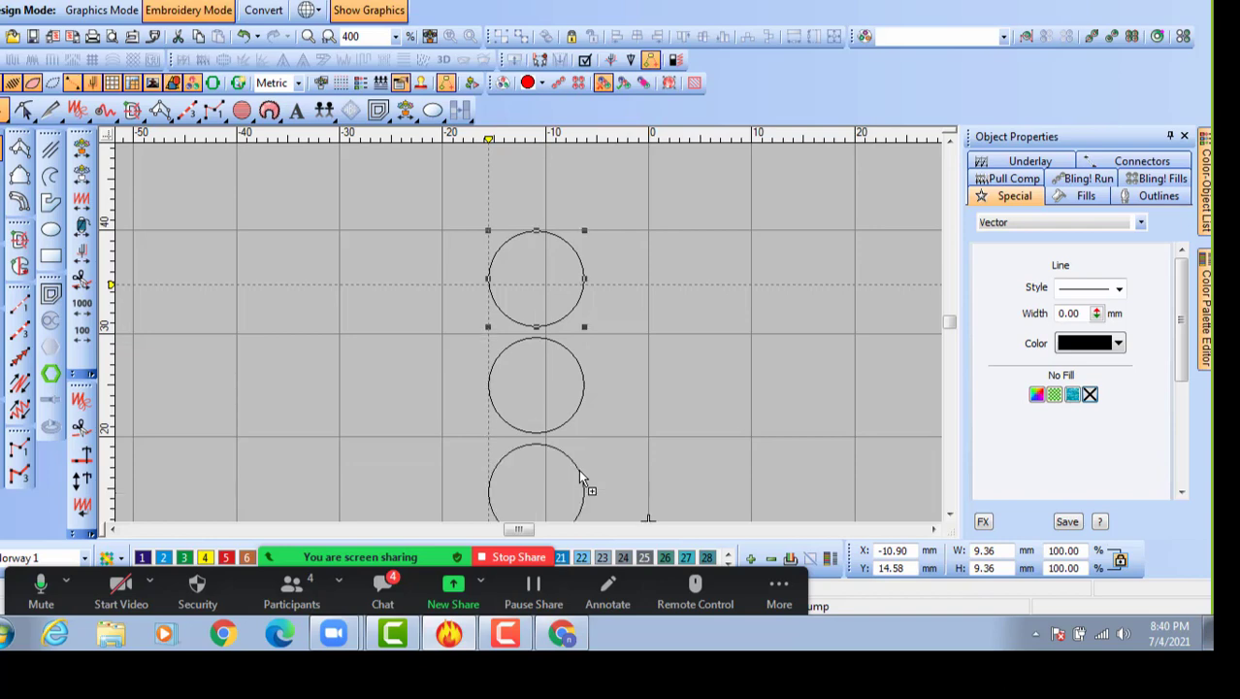
pyautogui.scroll(-2, 551, 331)
pyautogui.scroll(1, 529, 340)
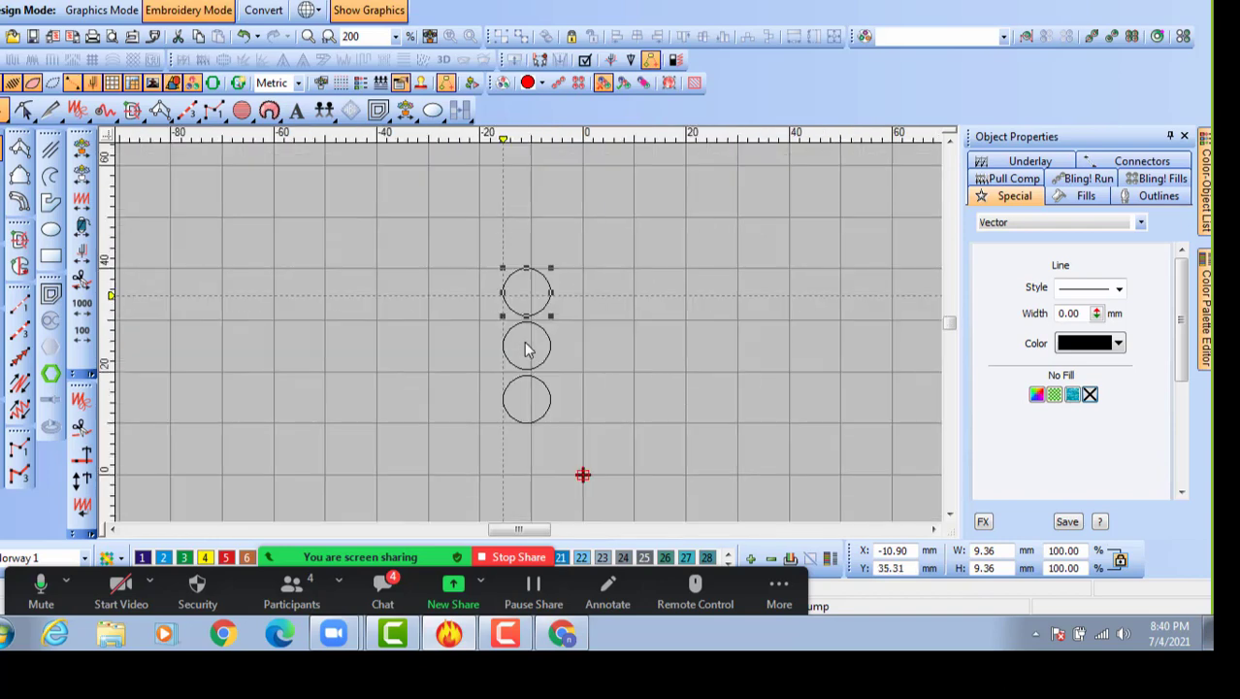
pyautogui.scroll(1, 519, 345)
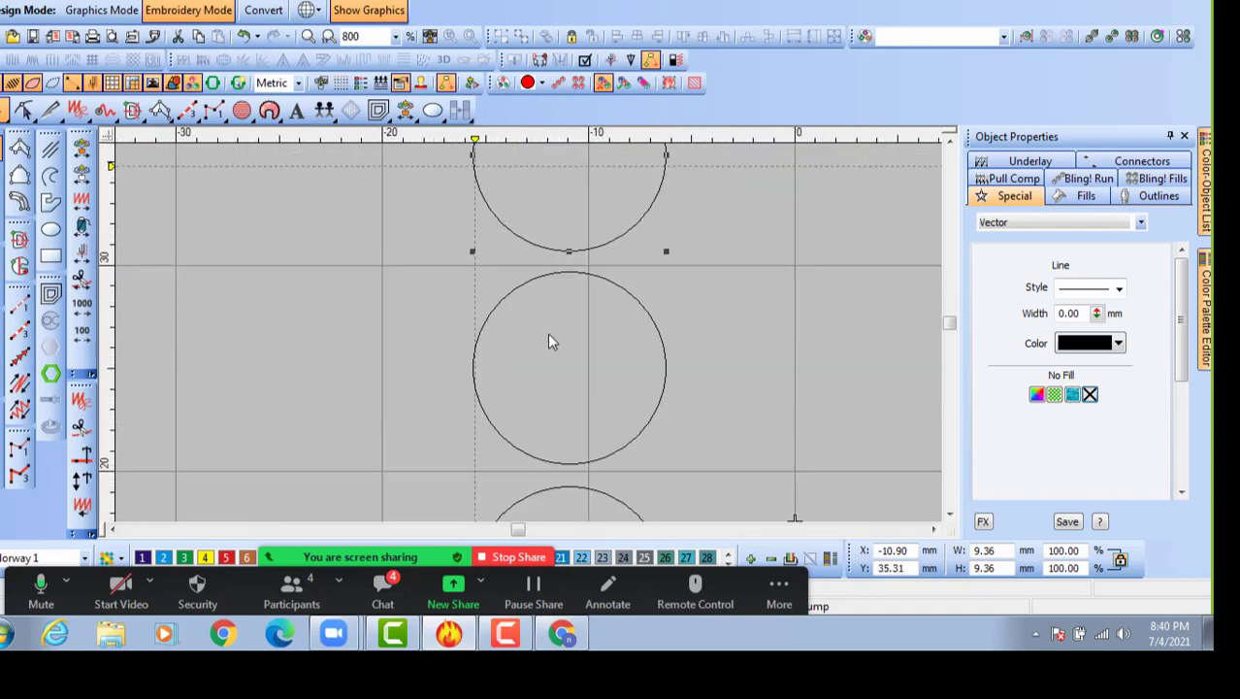
pyautogui.scroll(-1, 547, 338)
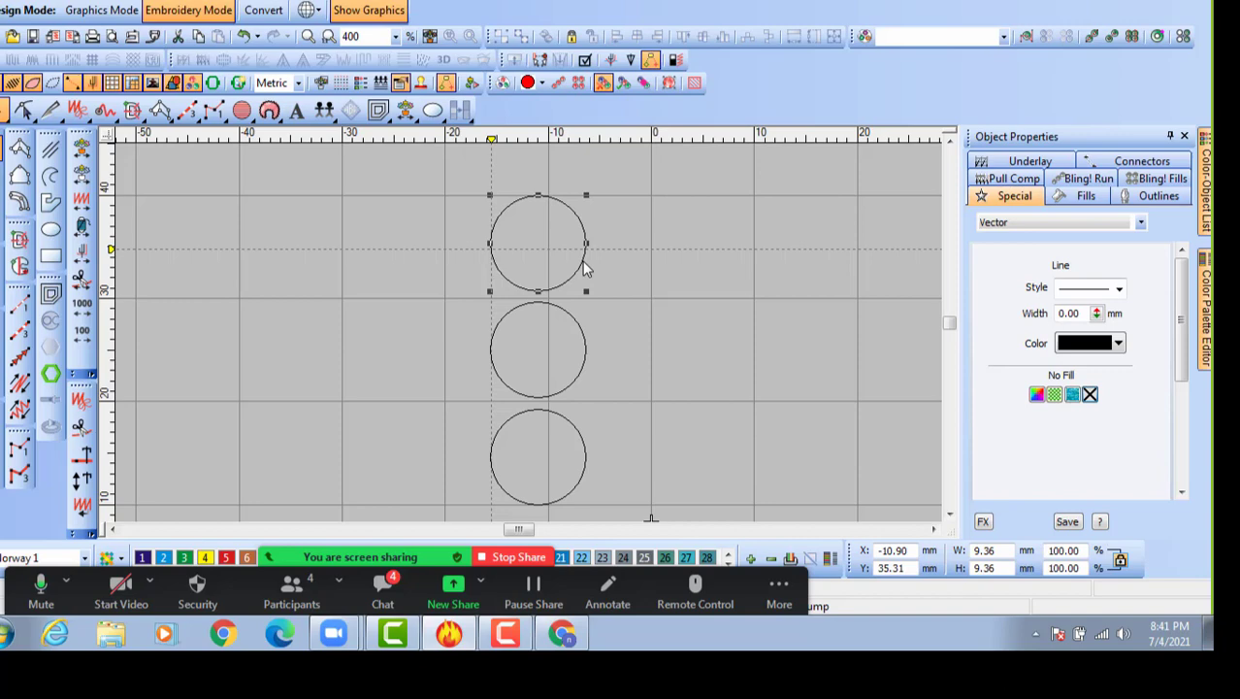
# Delete the upper two circles and centre the remaining one on the guide intersection at about X -15.49, Y 34.78 mm.
pyautogui.press('Delete')
pyautogui.click(585, 341)
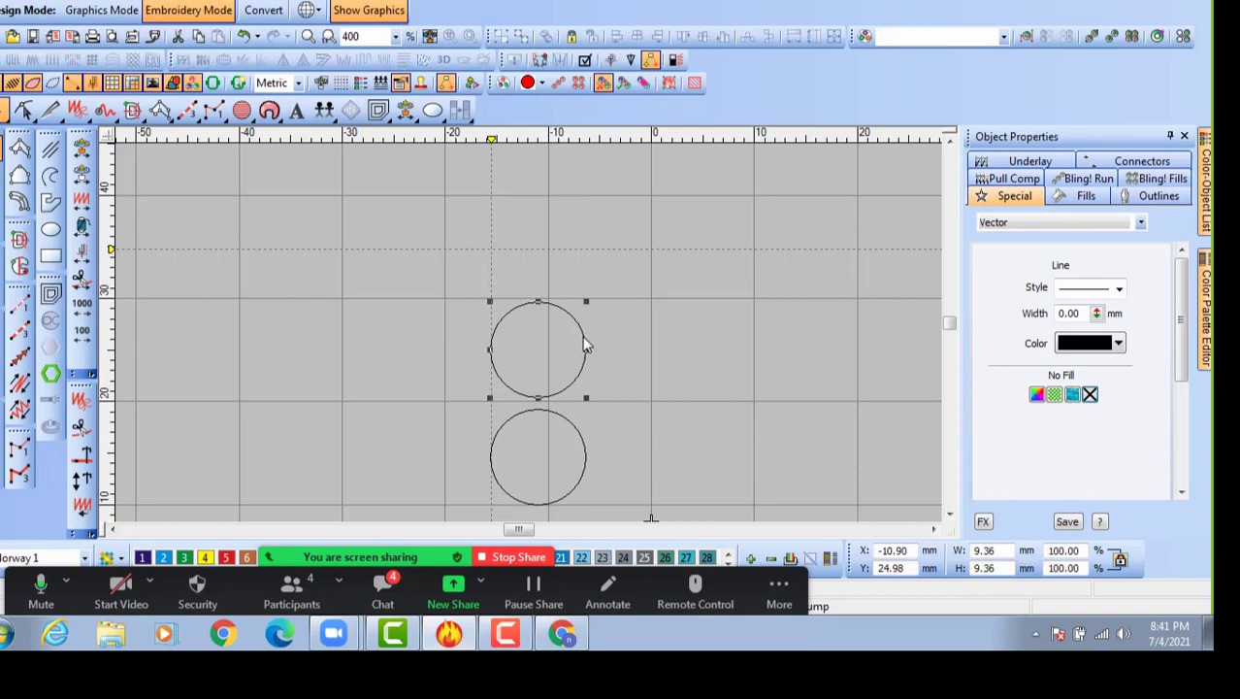
pyautogui.press('Delete')
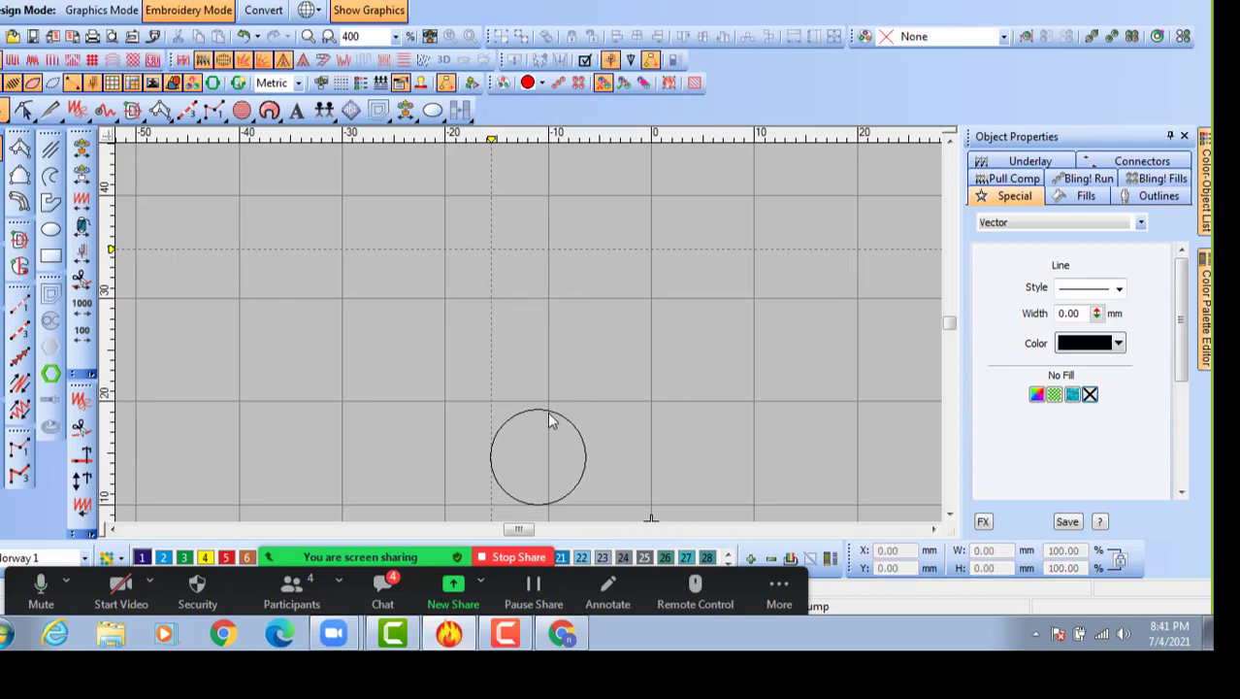
pyautogui.moveTo(561, 411); pyautogui.dragTo(555, 234)
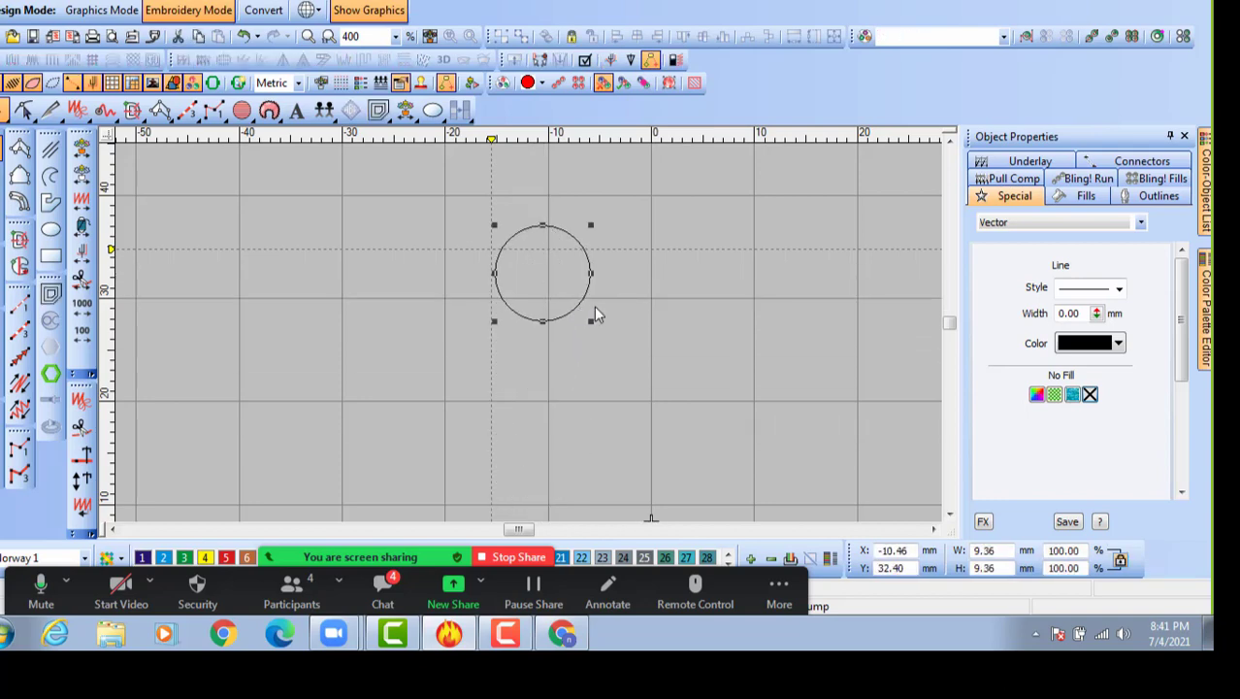
pyautogui.moveTo(584, 299); pyautogui.dragTo(534, 276)
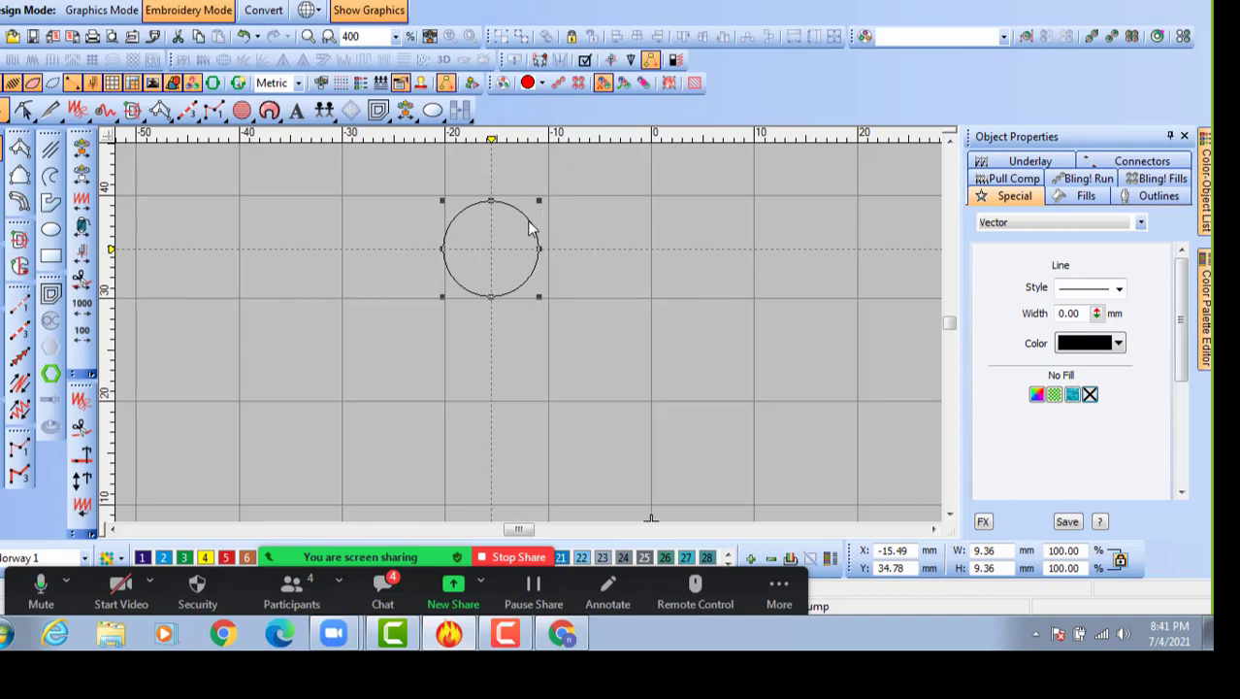
# Float the Drawing Tools toolbar over the design and delete the circle after moving it off the guides.
pyautogui.moveTo(529, 225); pyautogui.dragTo(364, 209)
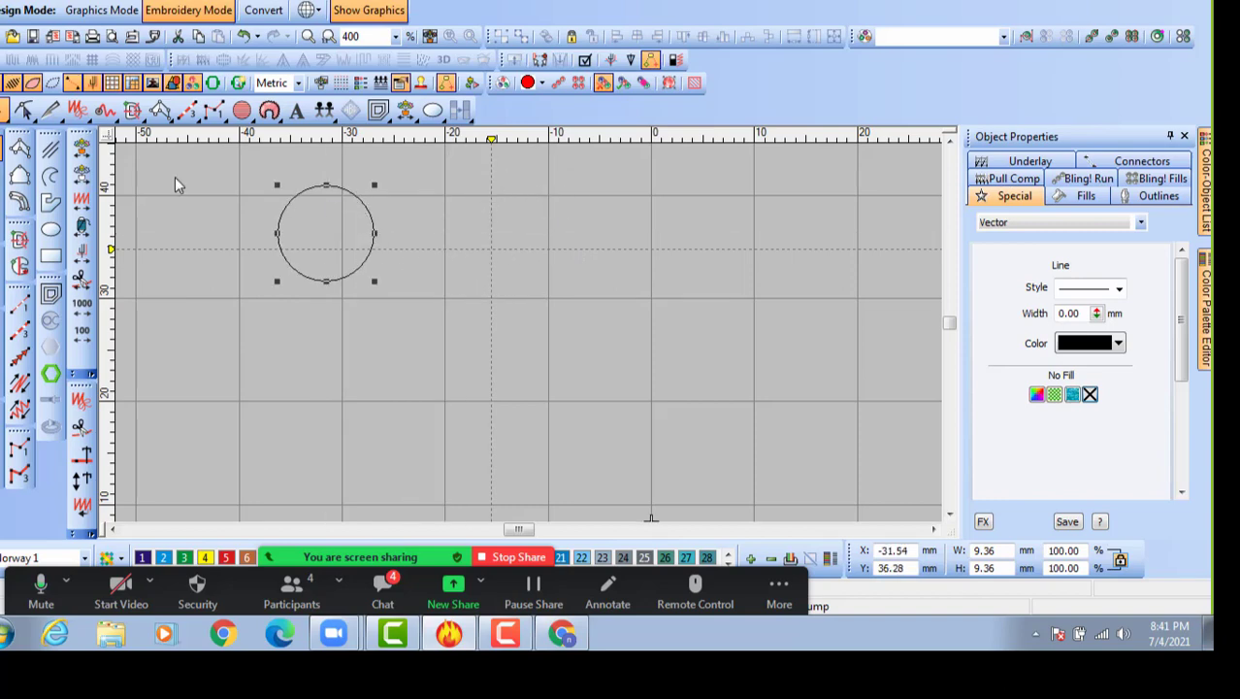
pyautogui.moveTo(51, 128)
pyautogui.mouseDown()
pyautogui.moveTo(185, 155)
pyautogui.moveTo(381, 158)
pyautogui.mouseUp()
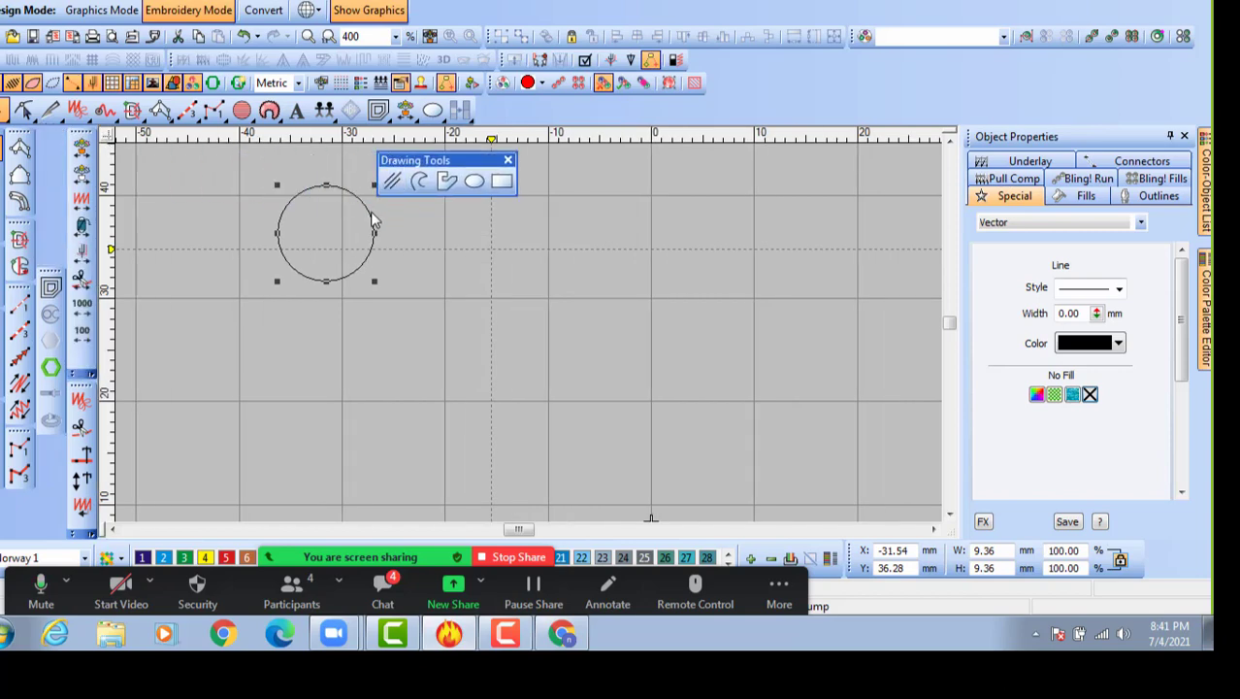
pyautogui.moveTo(373, 222); pyautogui.dragTo(341, 229)
pyautogui.press('Delete')
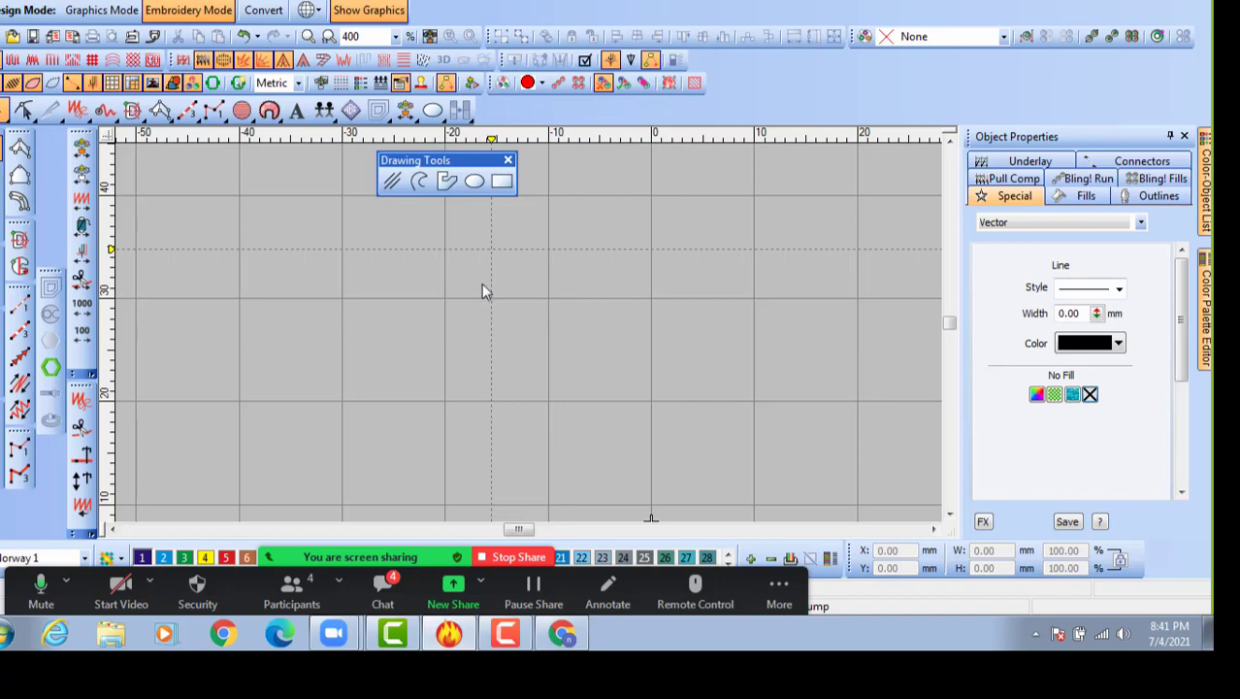
# Remove the vertical guide and dock the Drawing Tools toolbar back in its column with the open curve tool selected.
pyautogui.click(423, 184)
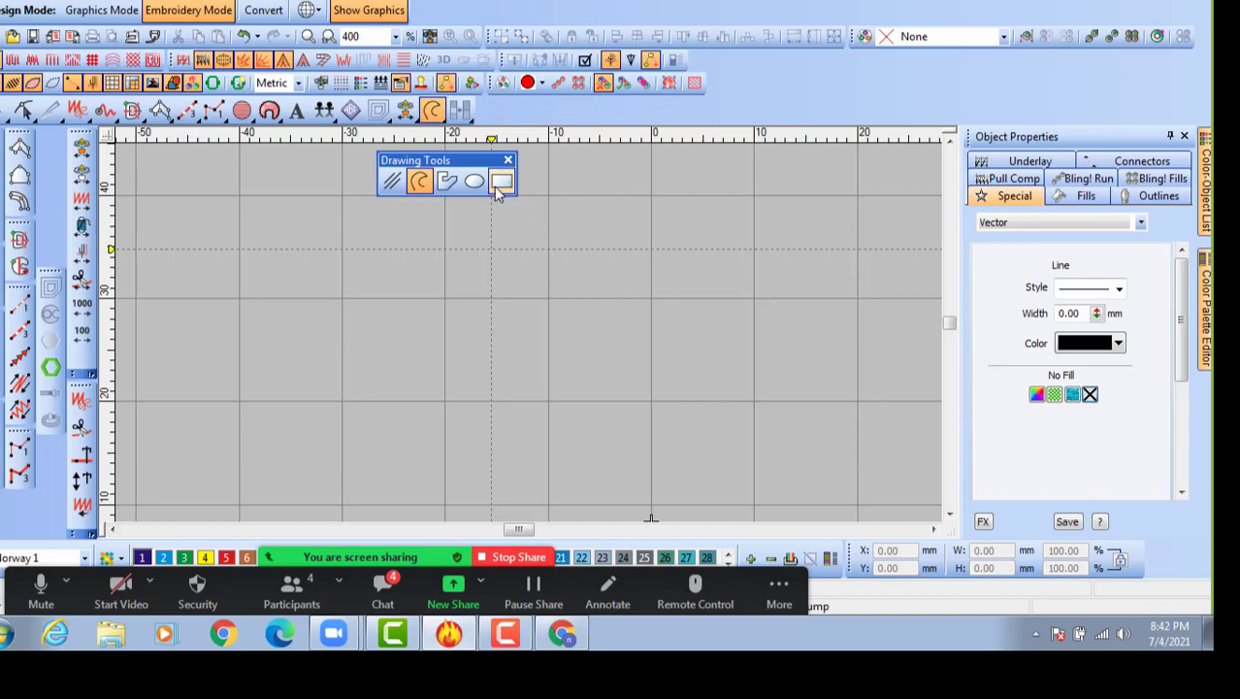
pyautogui.moveTo(479, 158); pyautogui.dragTo(328, 152)
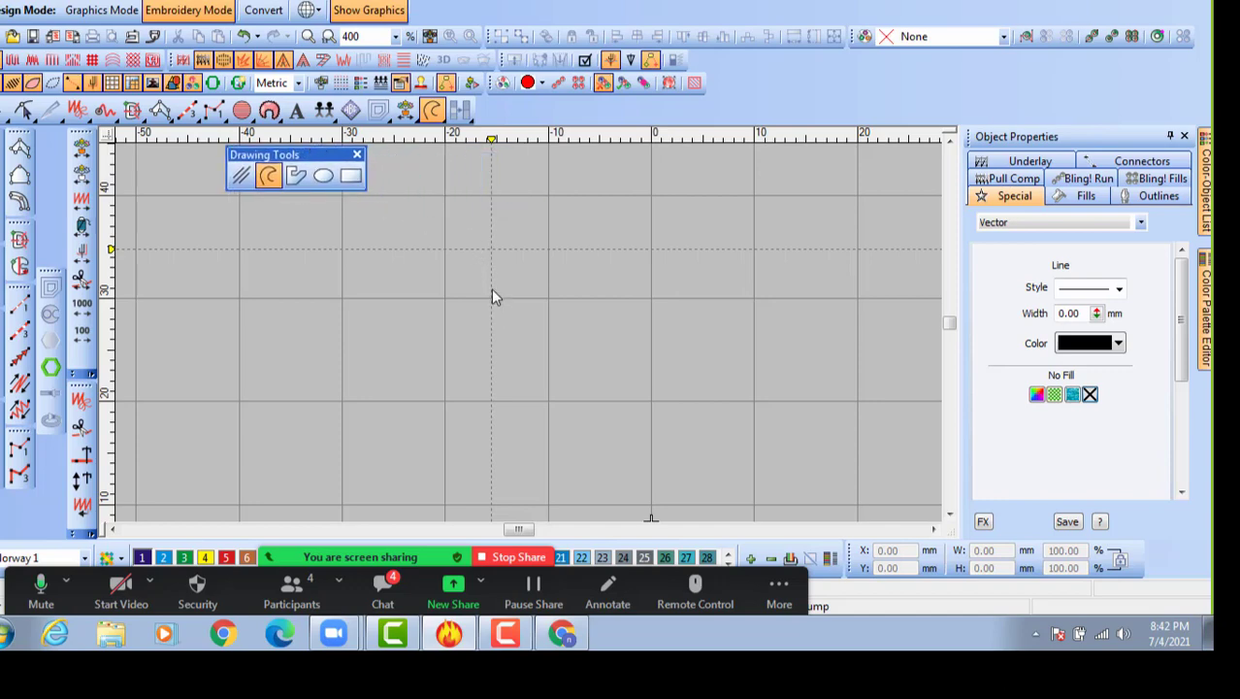
pyautogui.scroll(-1, 495, 251)
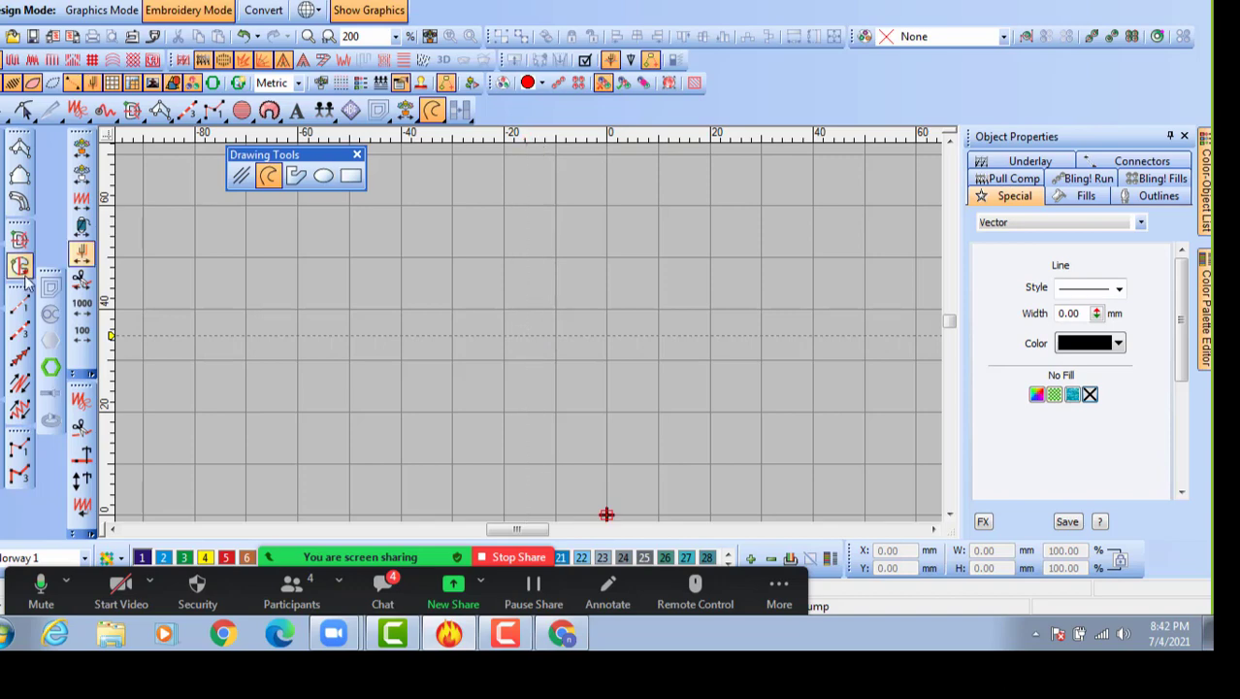
pyautogui.moveTo(111, 335); pyautogui.dragTo(111, 311)
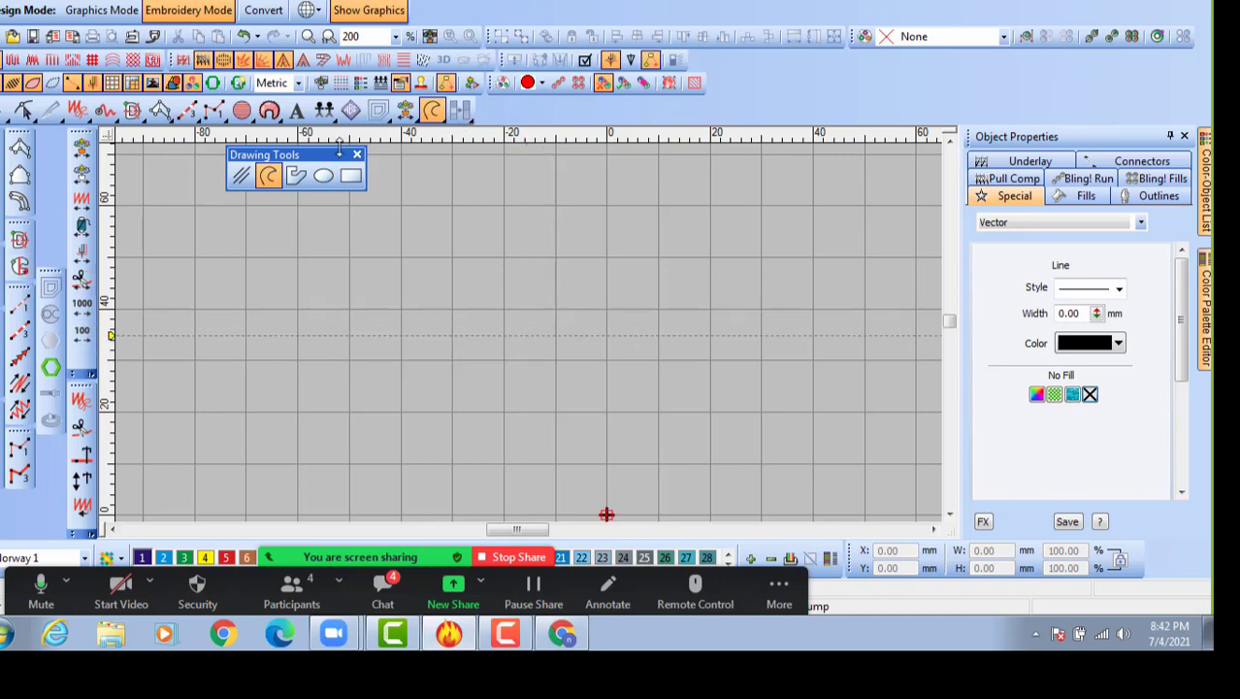
pyautogui.moveTo(275, 156)
pyautogui.mouseDown()
pyautogui.moveTo(78, 153)
pyautogui.moveTo(56, 132)
pyautogui.moveTo(73, 145)
pyautogui.moveTo(78, 98)
pyautogui.moveTo(92, 194)
pyautogui.moveTo(158, 245)
pyautogui.moveTo(53, 155)
pyautogui.mouseUp()
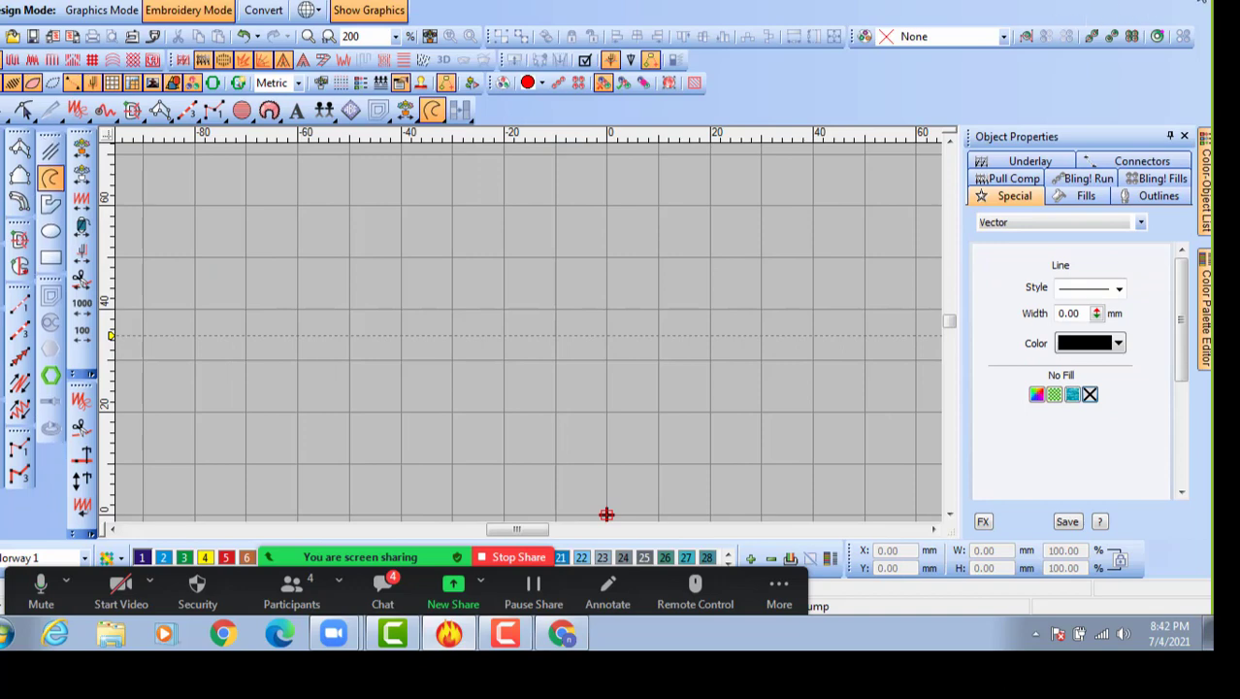
# Close the empty design, then zoom the welcome lettering design in to 114% and back out to 57%.
pyautogui.click(1200, 0)
pyautogui.click(623, 327)
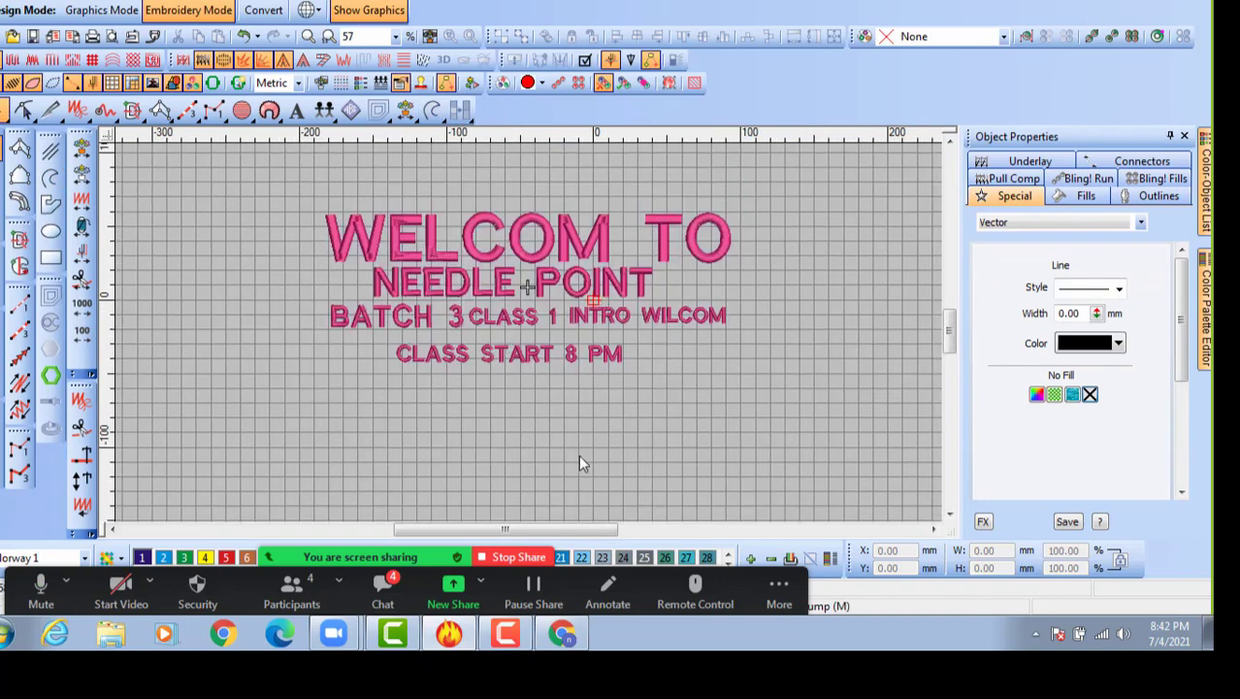
pyautogui.press('z')
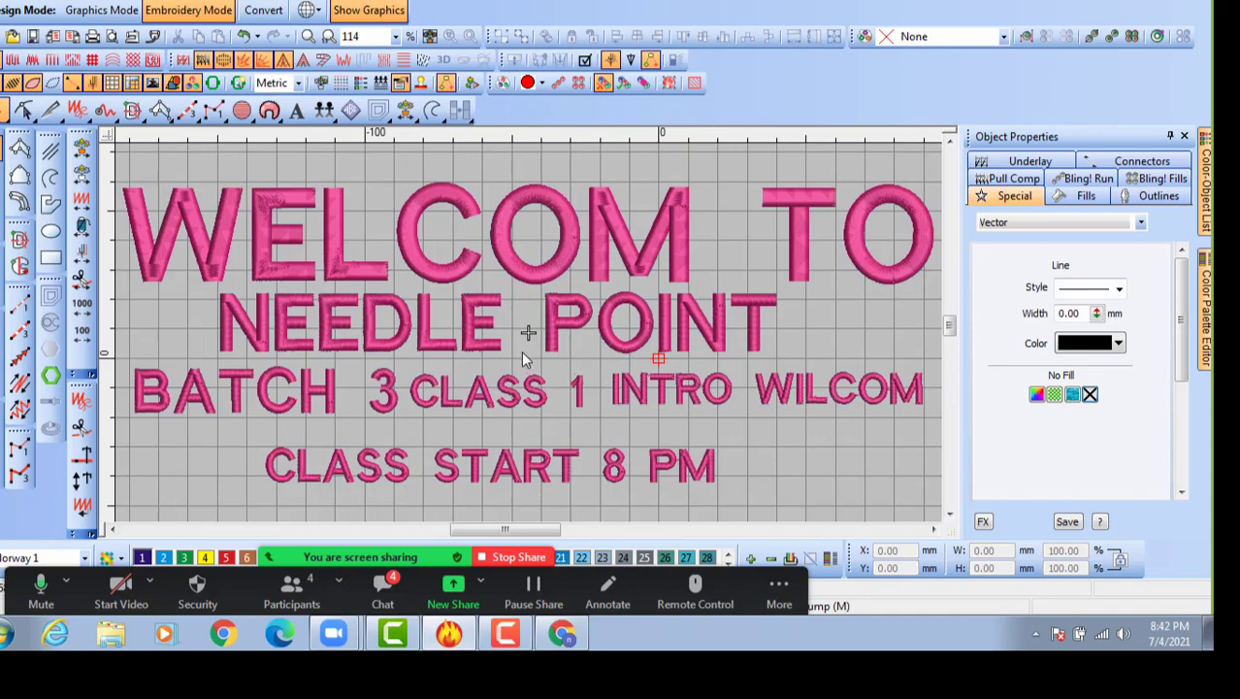
pyautogui.hotkey('shift', 'z')
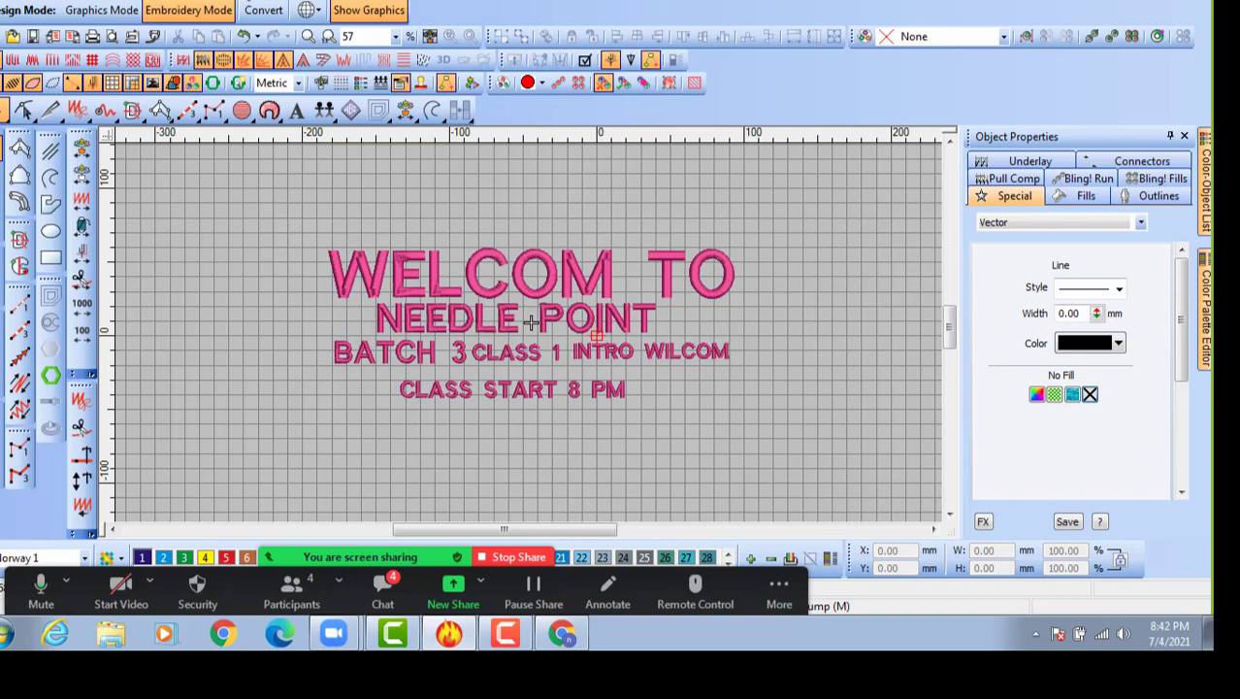
# Start inserting a bitmap file, then switch to Windows Explorer and open the Images folder inside Samples - EmbroideryStudio e2.0 on Local Disk (C:).
pyautogui.click(249, 1)
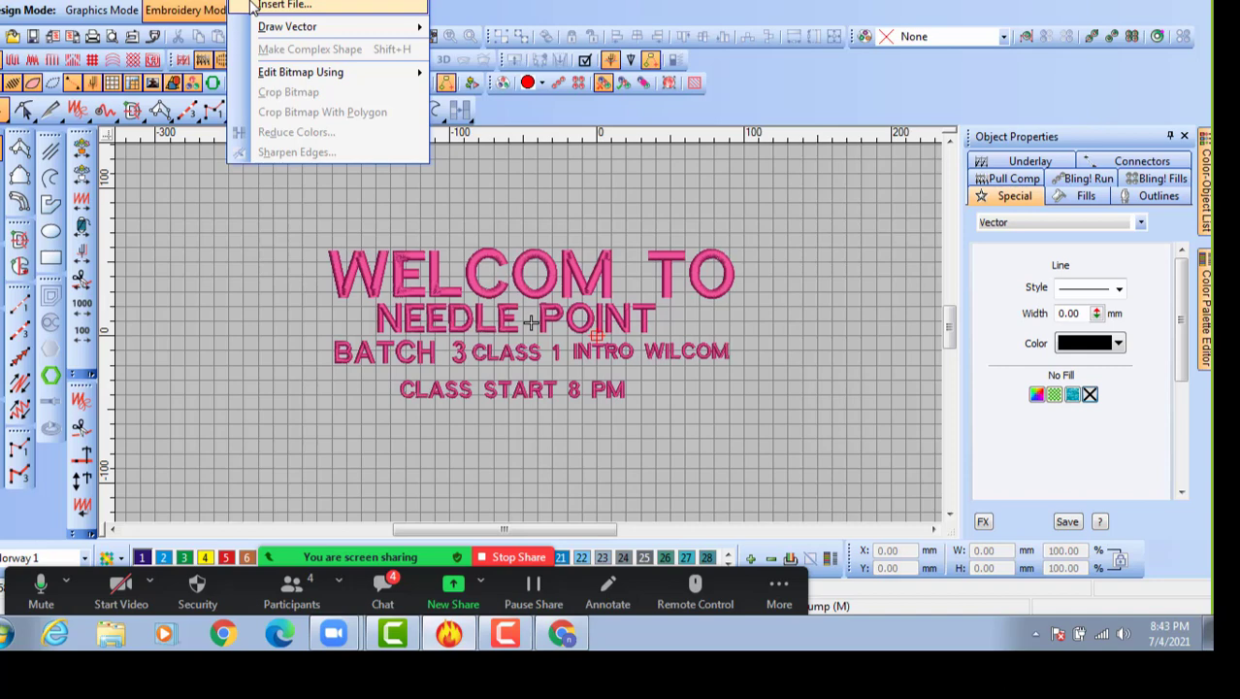
pyautogui.click(301, 8)
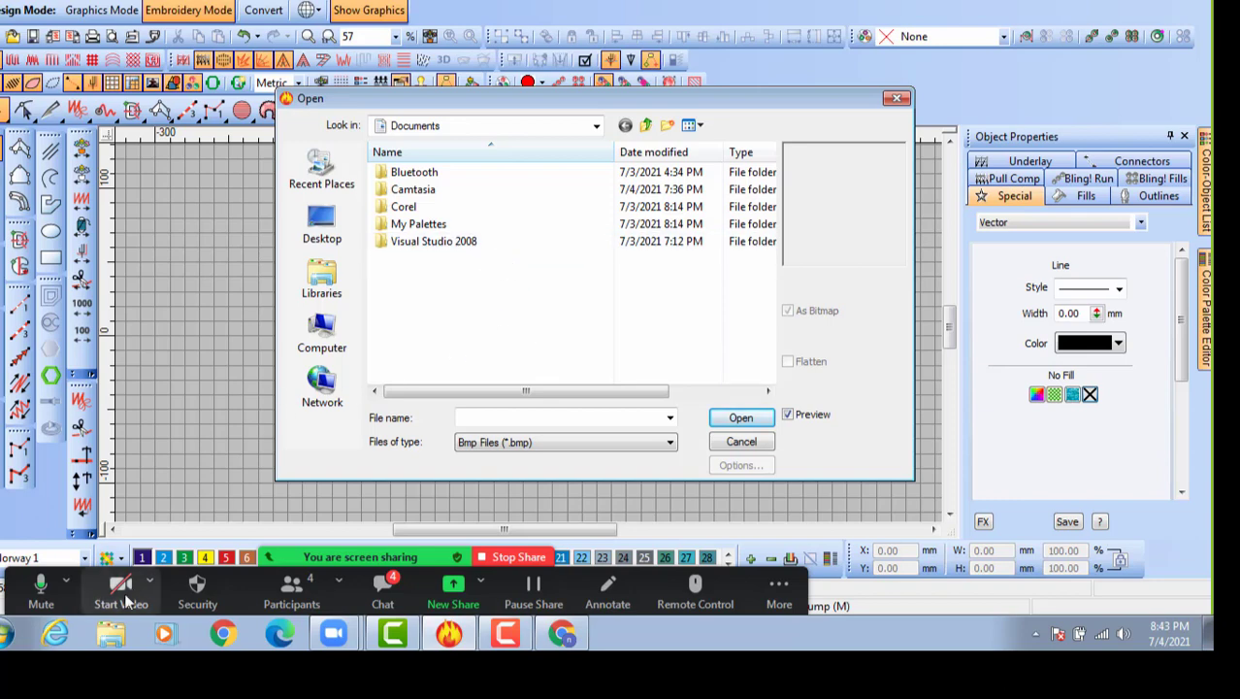
pyautogui.click(111, 637)
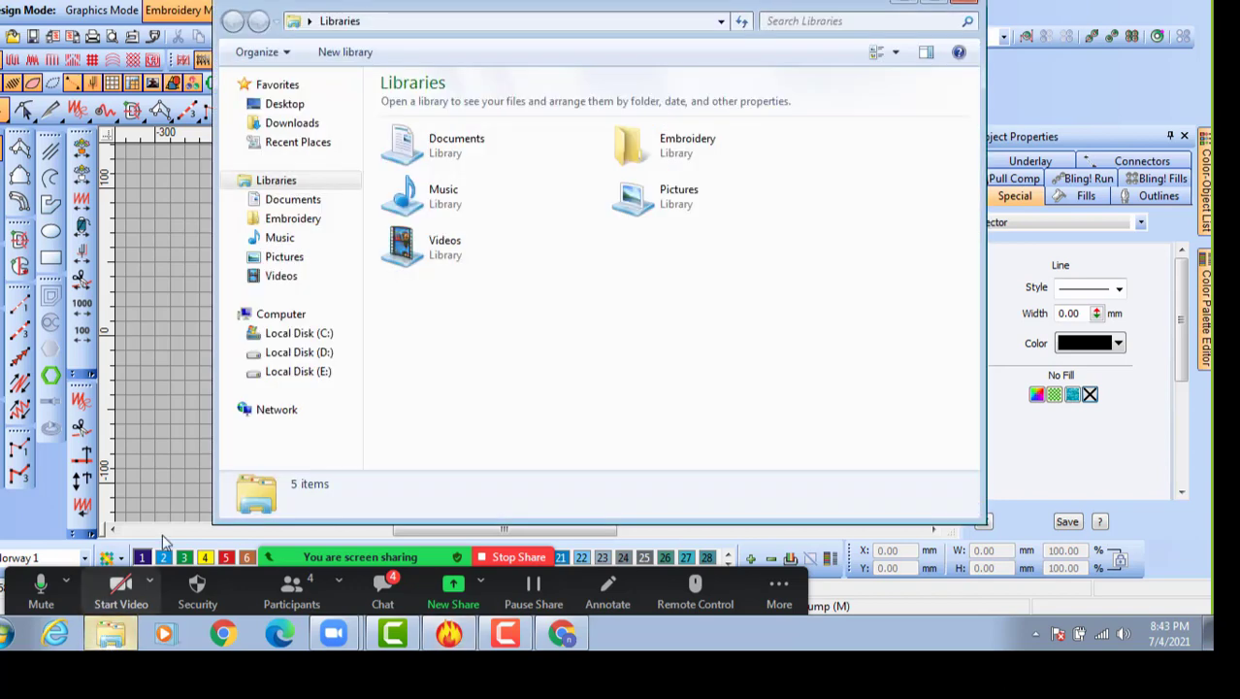
pyautogui.click(289, 335)
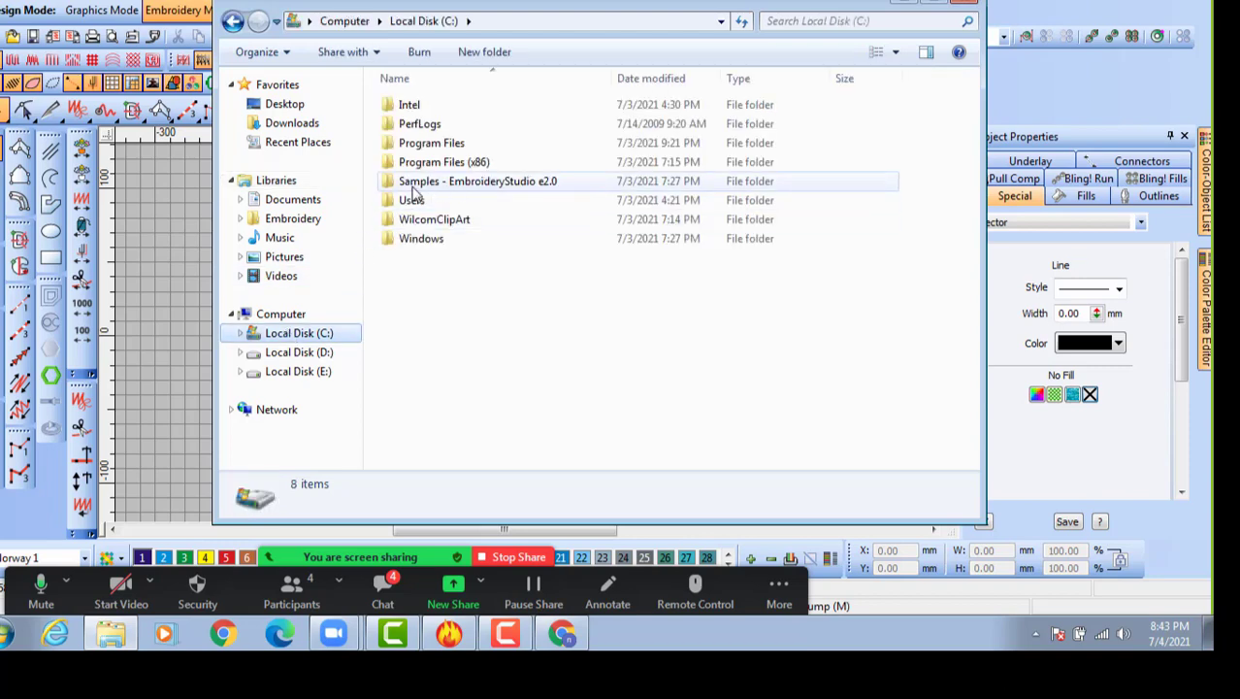
pyautogui.moveTo(462, 193)
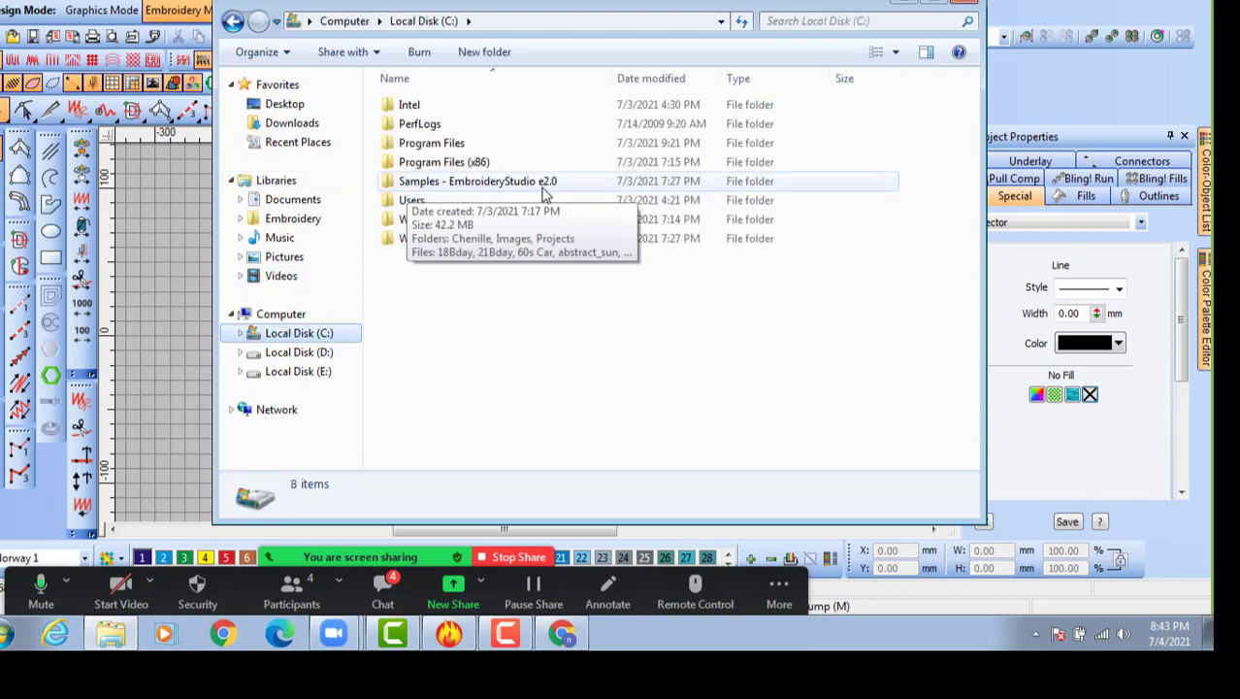
pyautogui.doubleClick(477, 182)
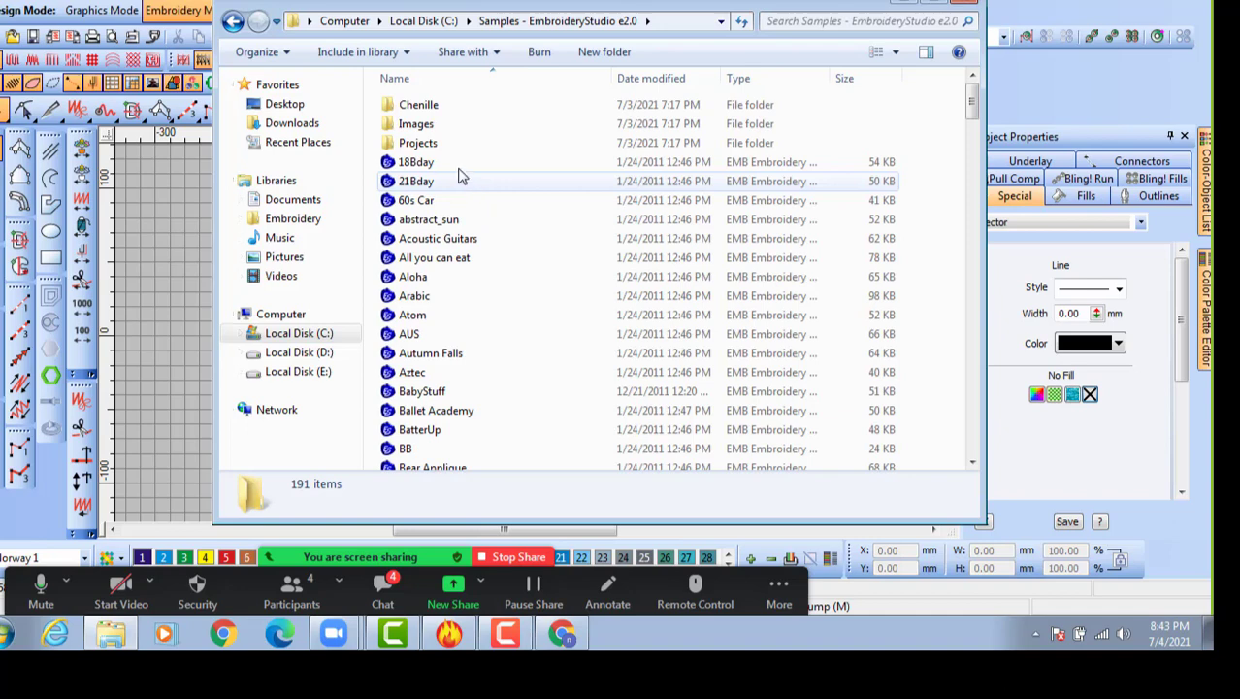
pyautogui.doubleClick(415, 126)
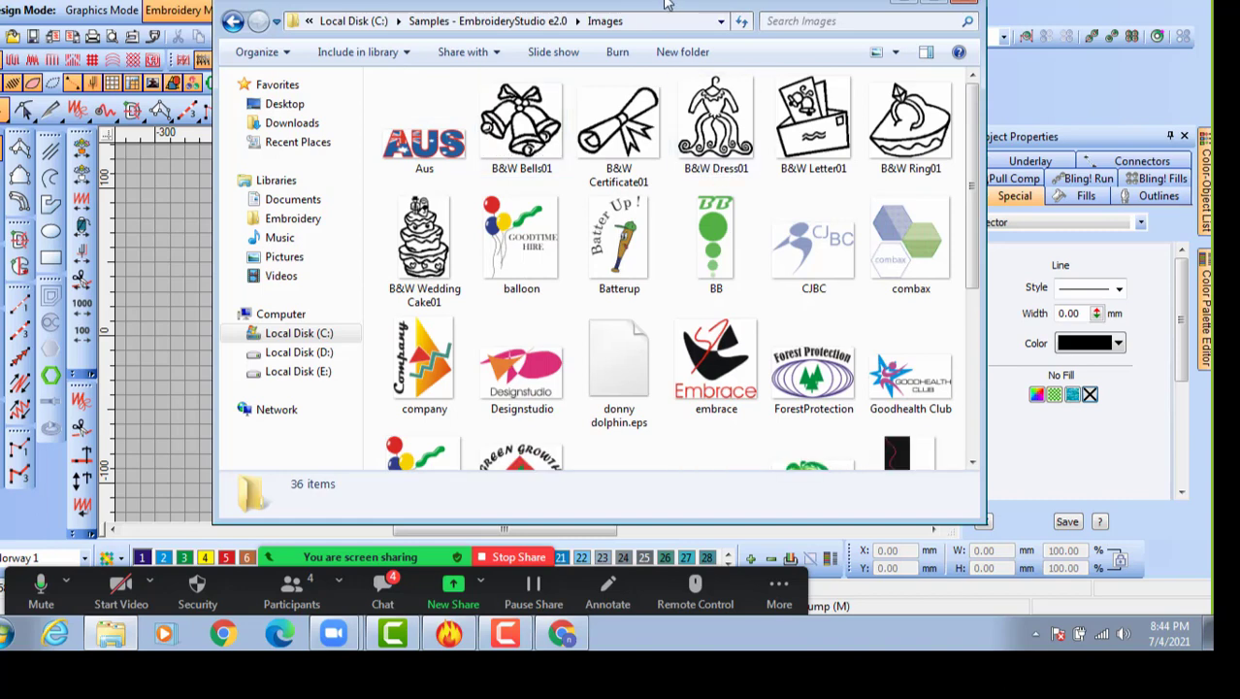
# Cancel the bitmap insertion, then switch to Windows Explorer and reposition its Images folder window over the design.
pyautogui.moveTo(670, 5); pyautogui.dragTo(500, 0)
pyautogui.click(854, 102)
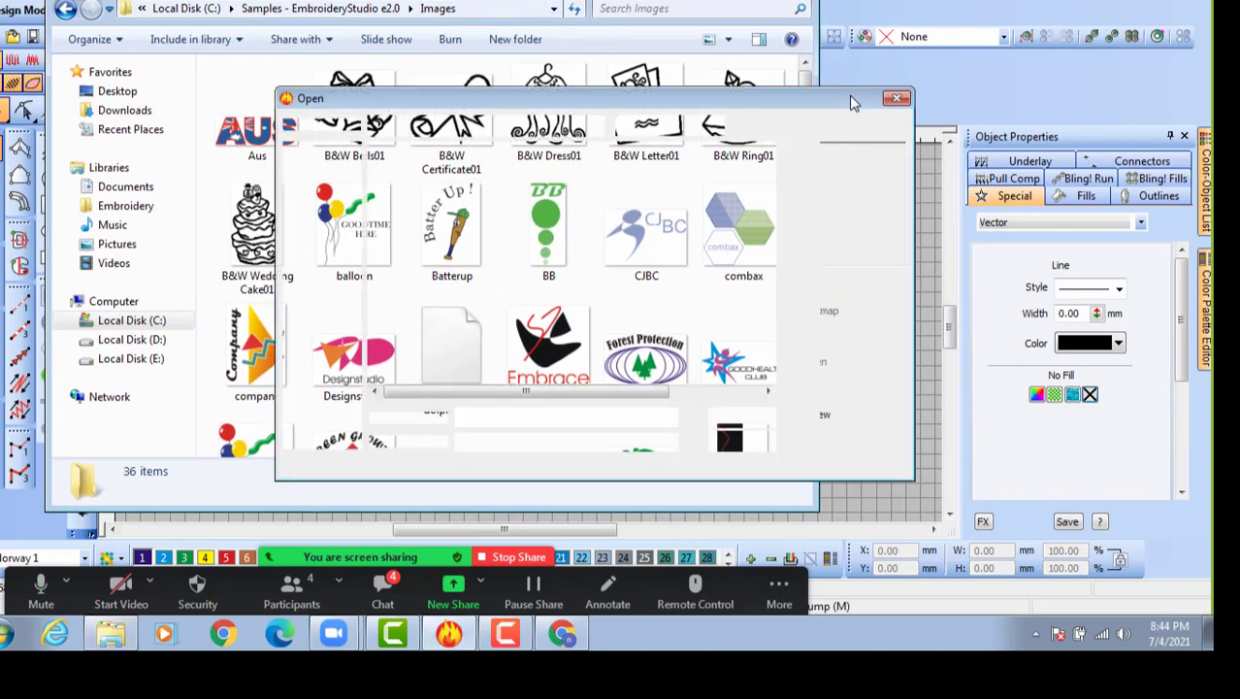
pyautogui.click(741, 442)
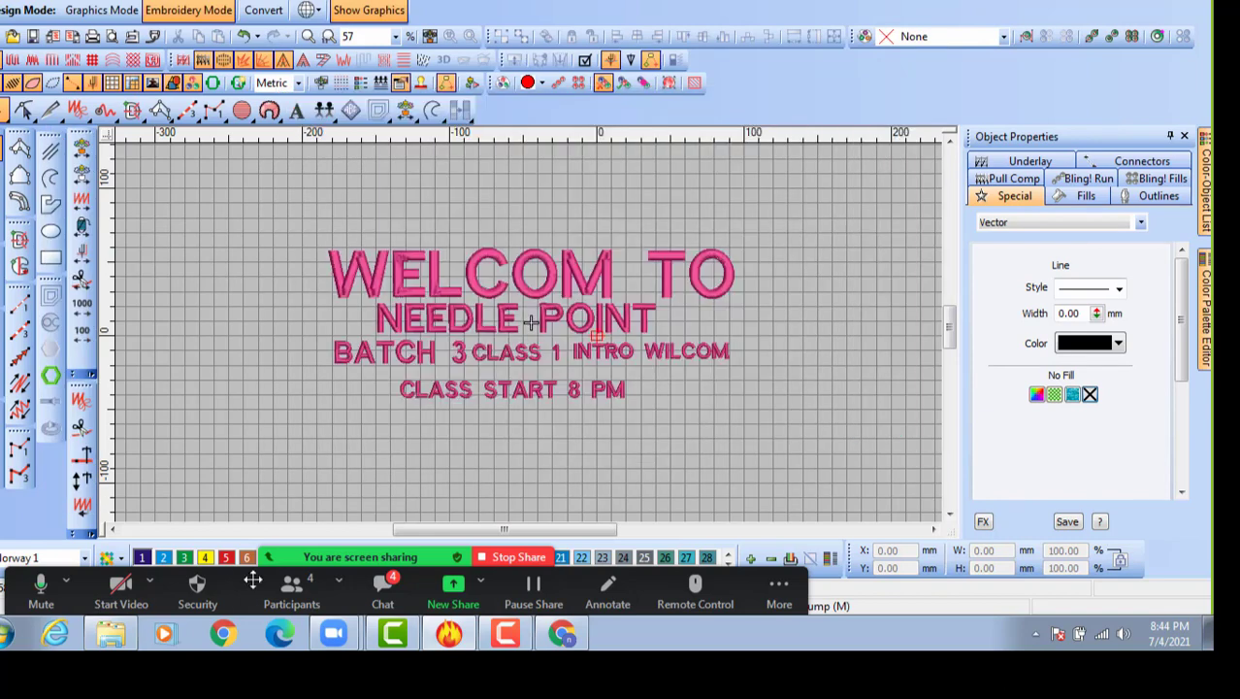
pyautogui.click(110, 633)
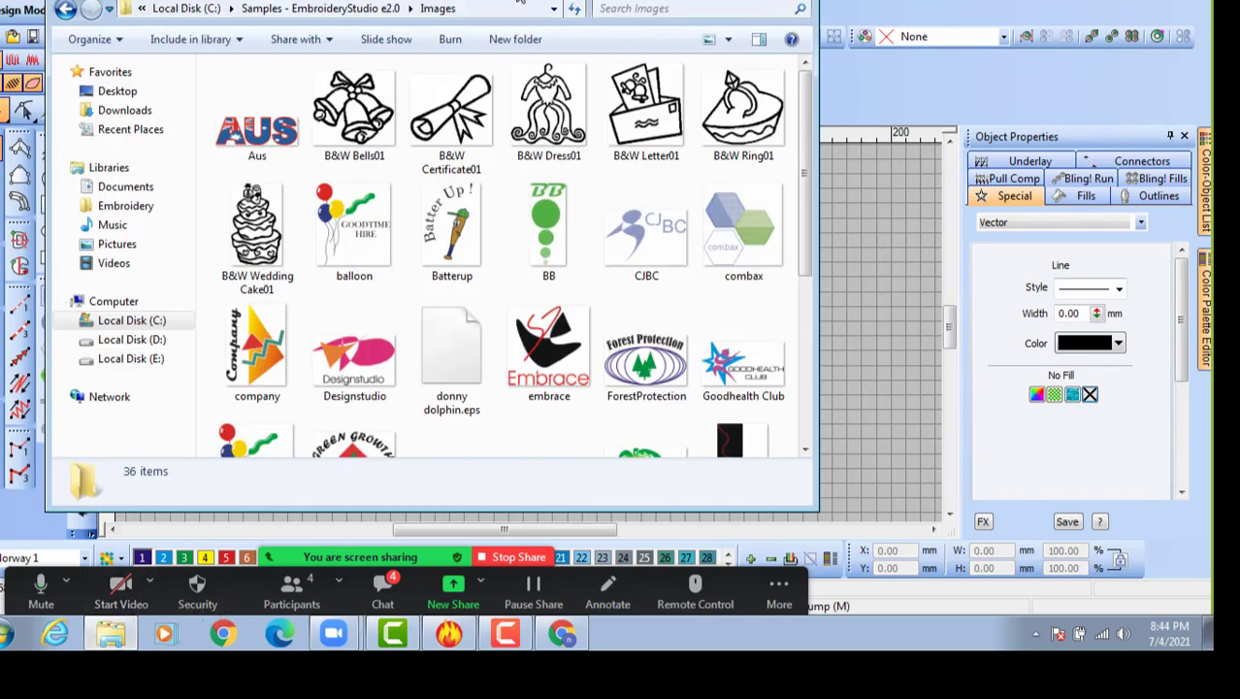
pyautogui.moveTo(488, 3); pyautogui.dragTo(442, 0)
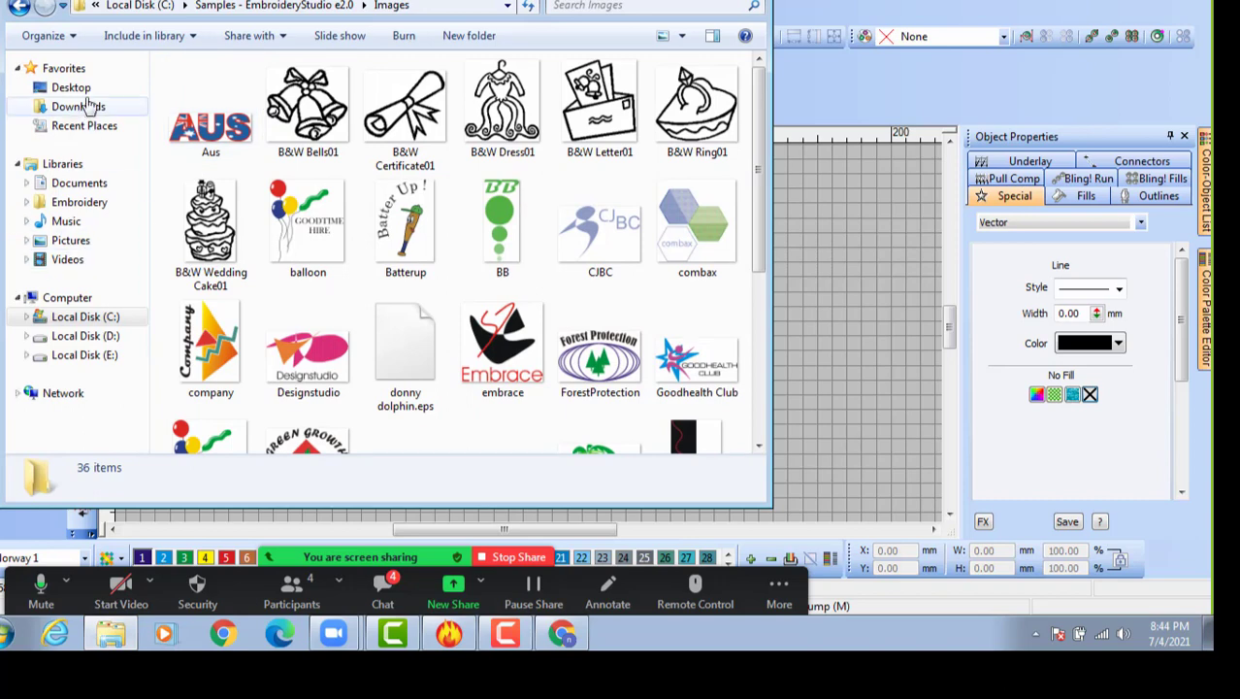
# Go back to Local Disk (C:), reopen the Images folder inside Samples - EmbroideryStudio e2.0, and browse to the rose2 image.
pyautogui.click(84, 319)
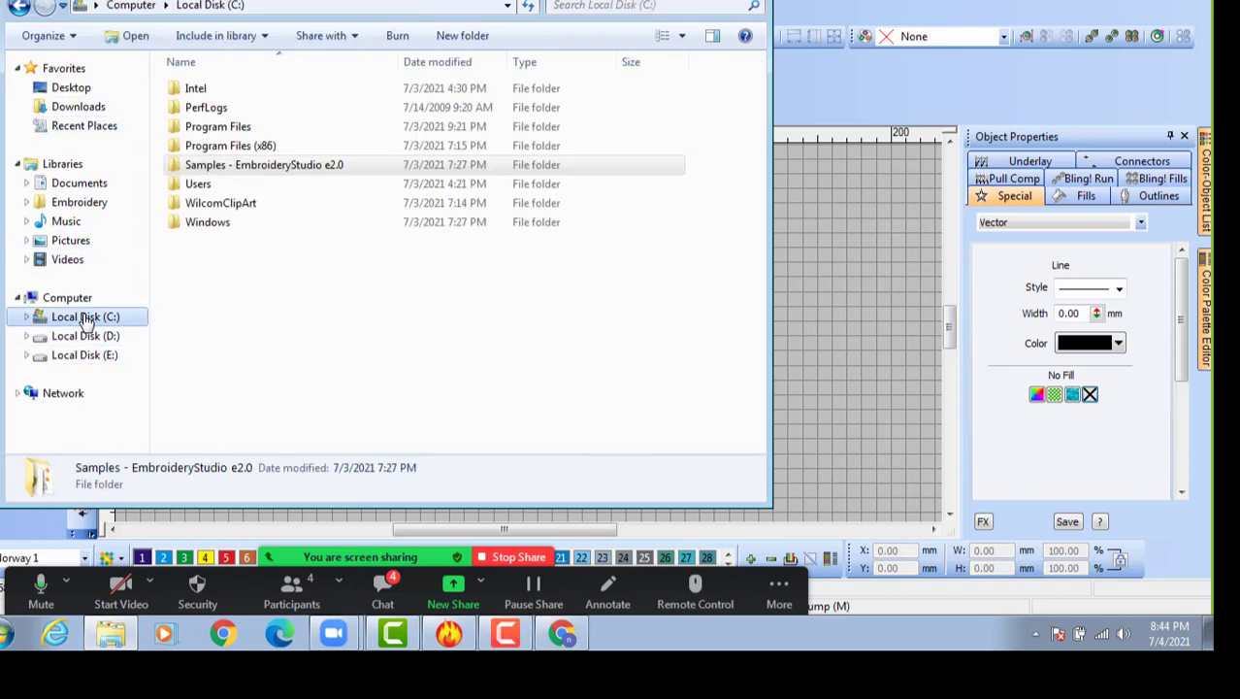
pyautogui.click(233, 170)
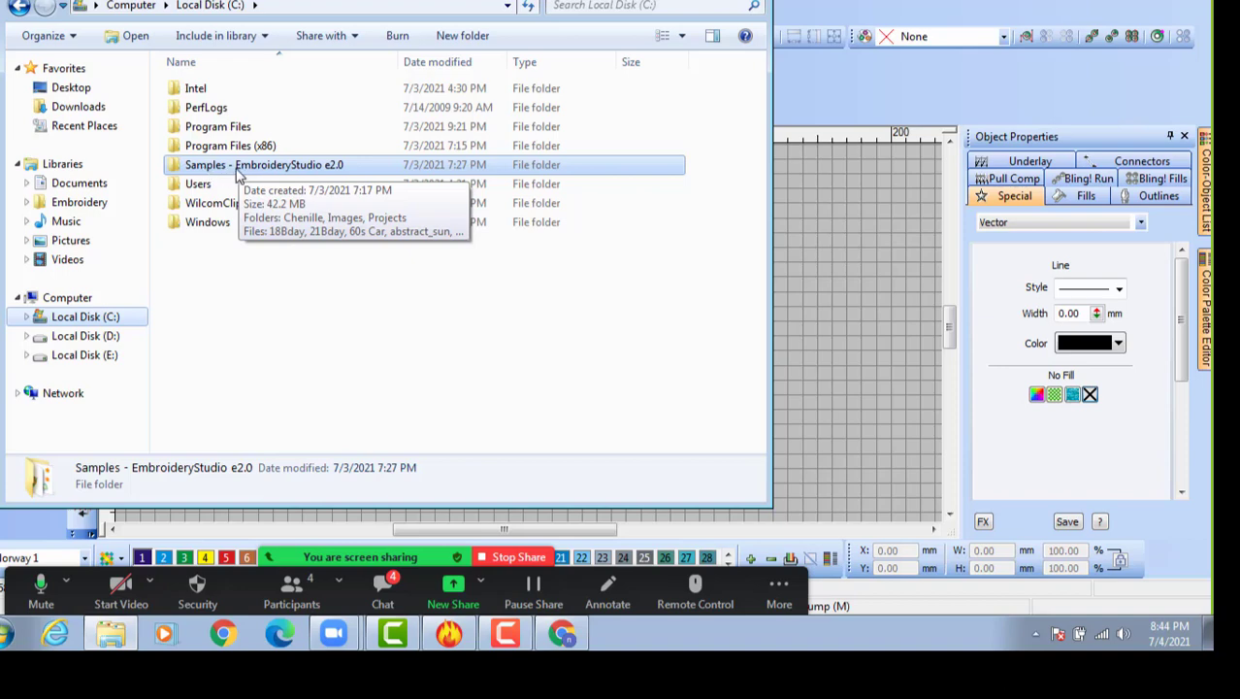
pyautogui.doubleClick(313, 167)
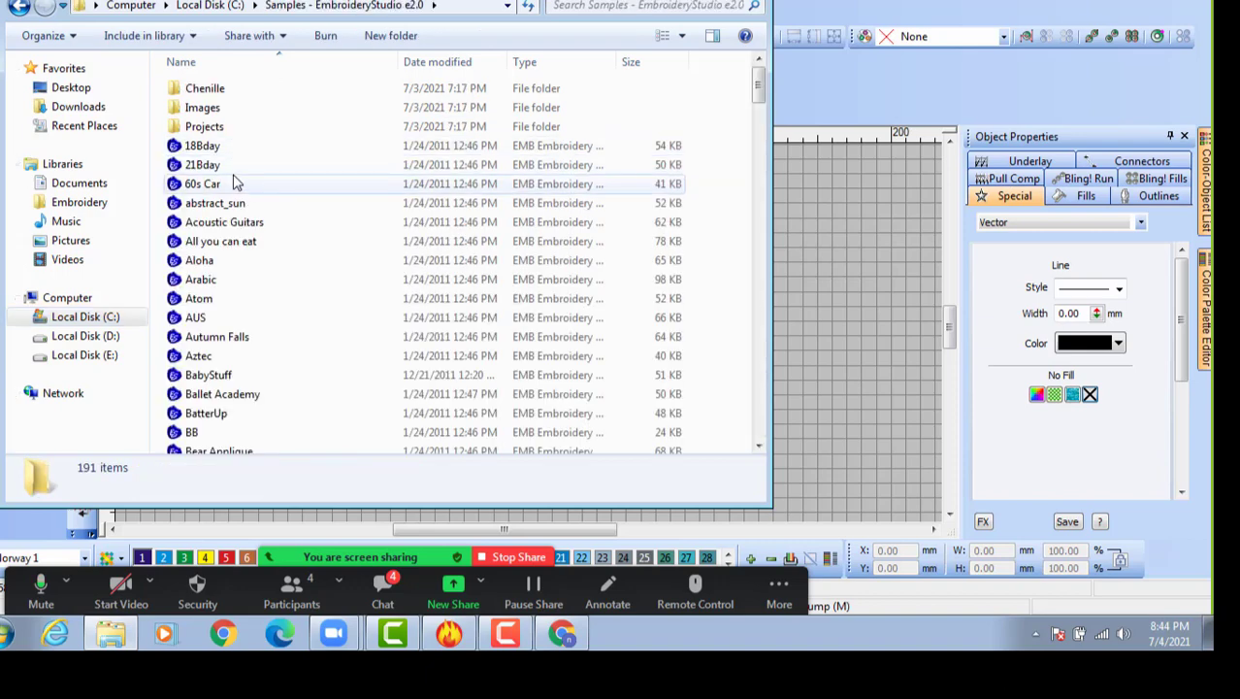
pyautogui.doubleClick(222, 110)
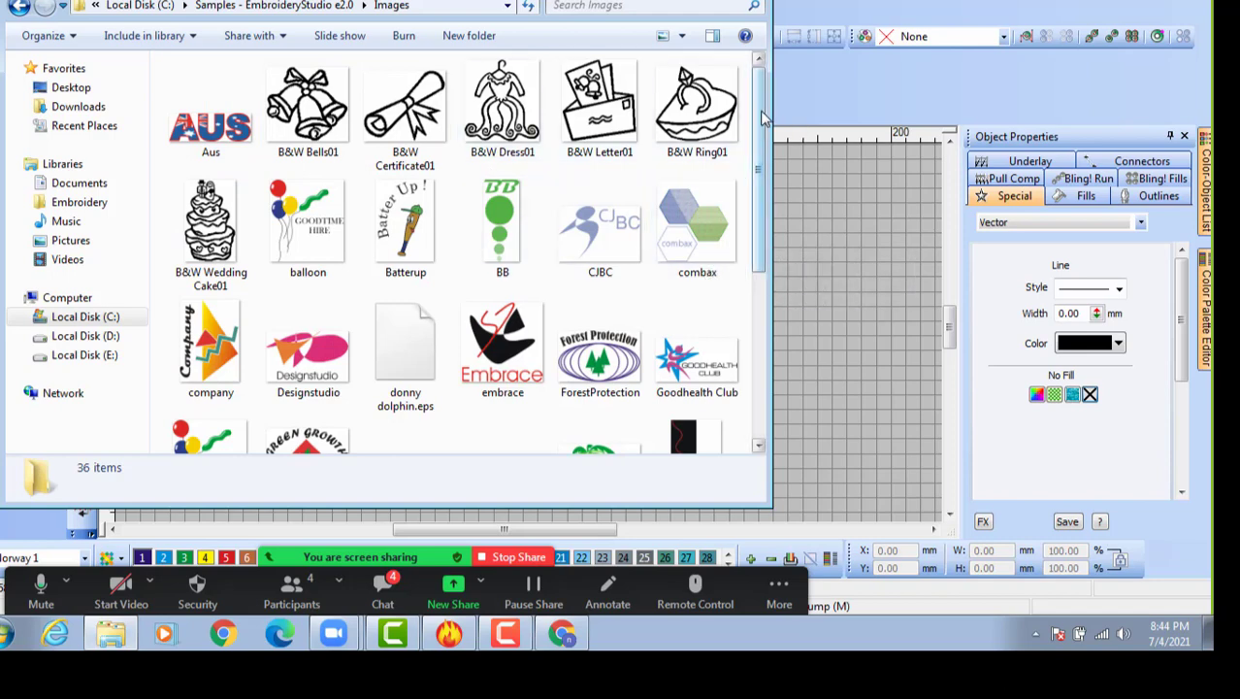
pyautogui.moveTo(763, 117); pyautogui.dragTo(770, 279)
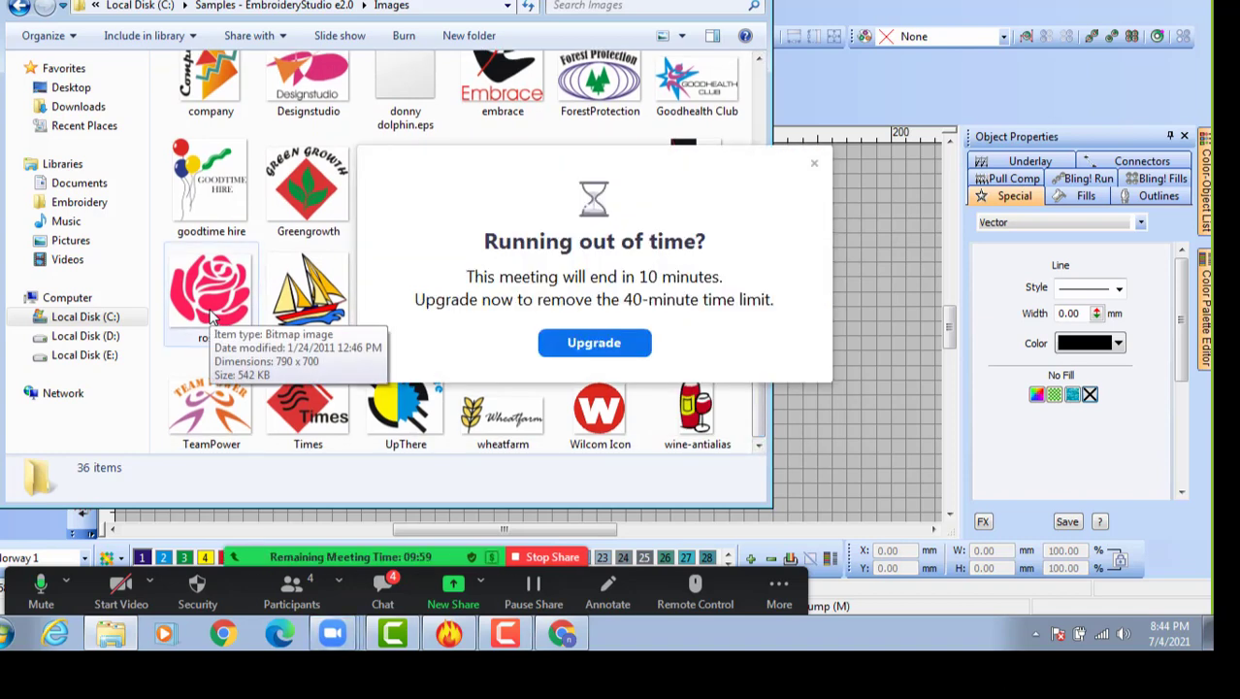
# Dismiss the meeting time notice, then insert rose2 from Windows Explorer into the design and place it below the welcome lettering.
pyautogui.click(814, 164)
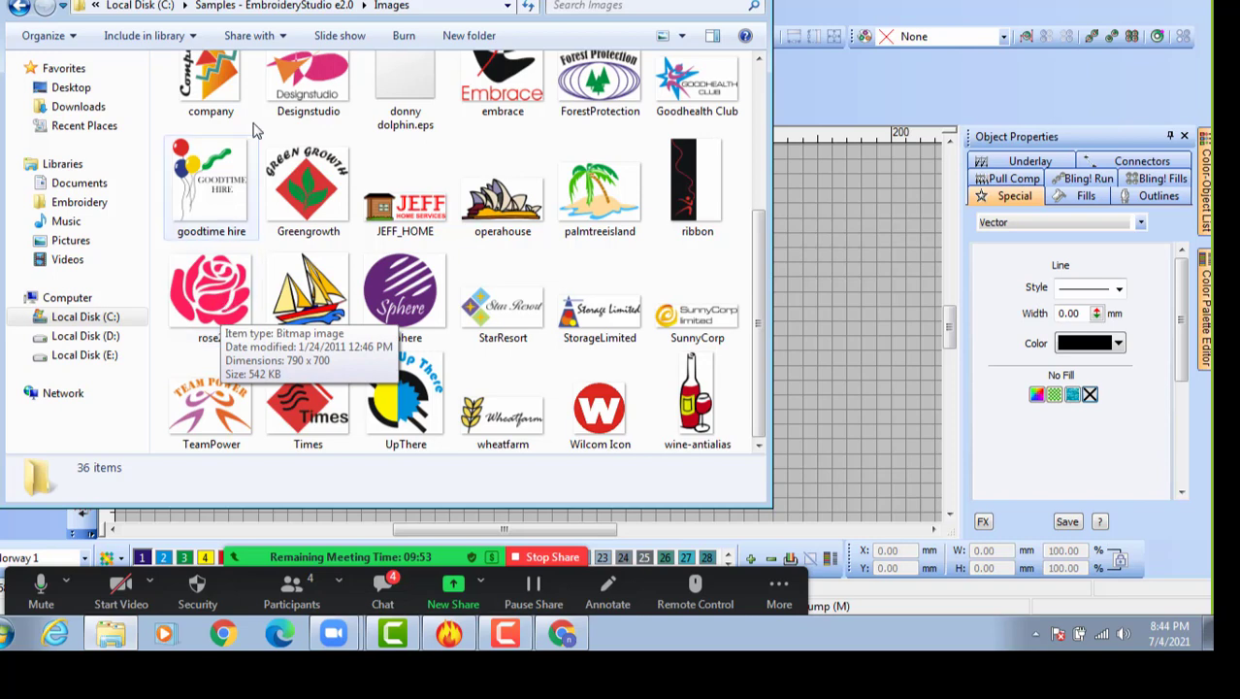
pyautogui.moveTo(363, 0); pyautogui.dragTo(290, 2)
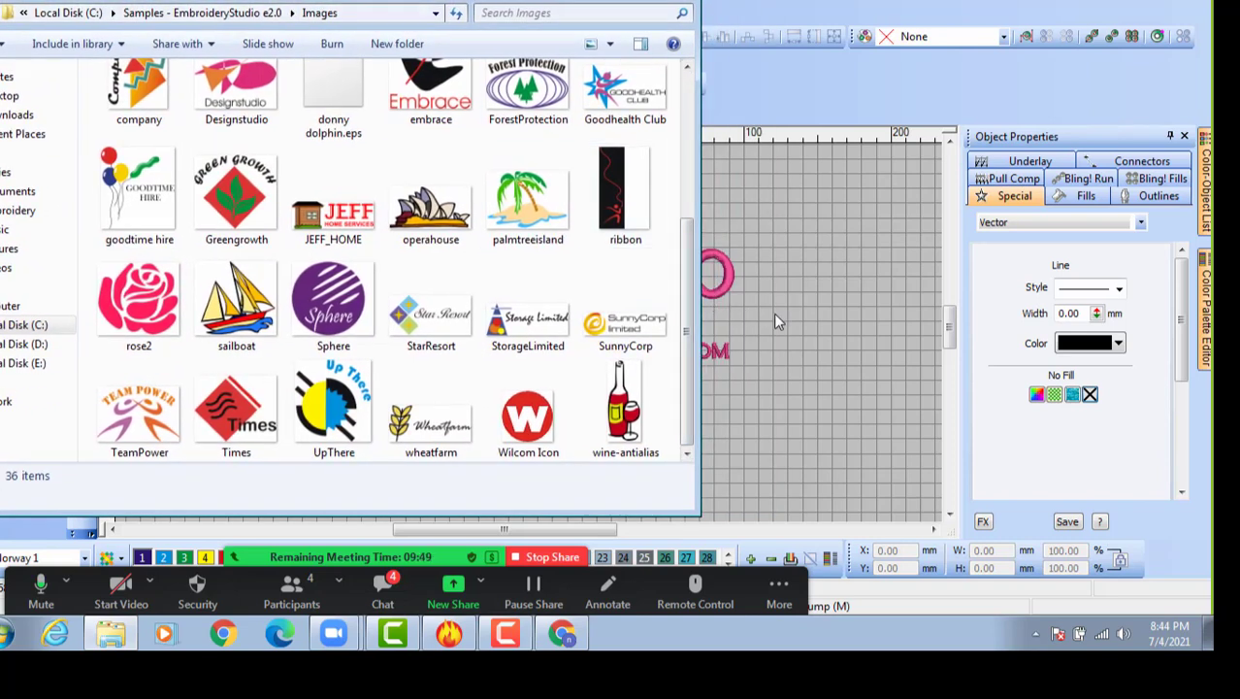
pyautogui.click(144, 305)
pyautogui.moveTo(359, 303); pyautogui.dragTo(803, 398)
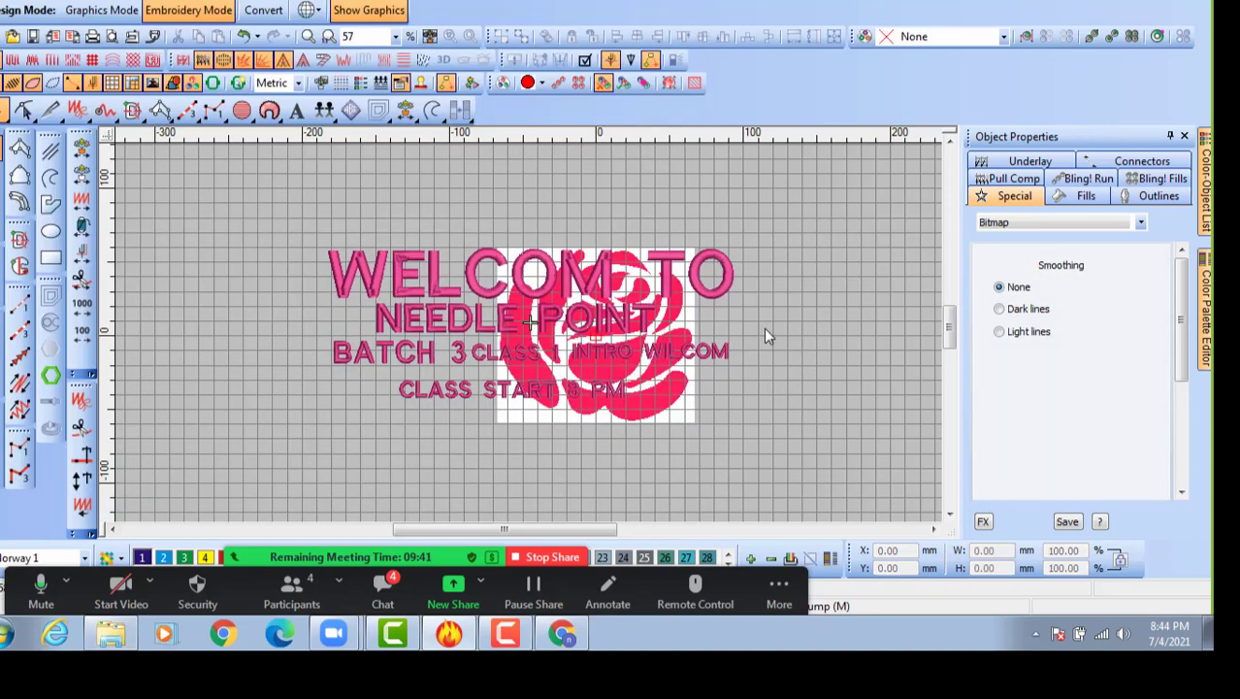
pyautogui.moveTo(687, 418); pyautogui.dragTo(570, 493)
pyautogui.click(677, 376)
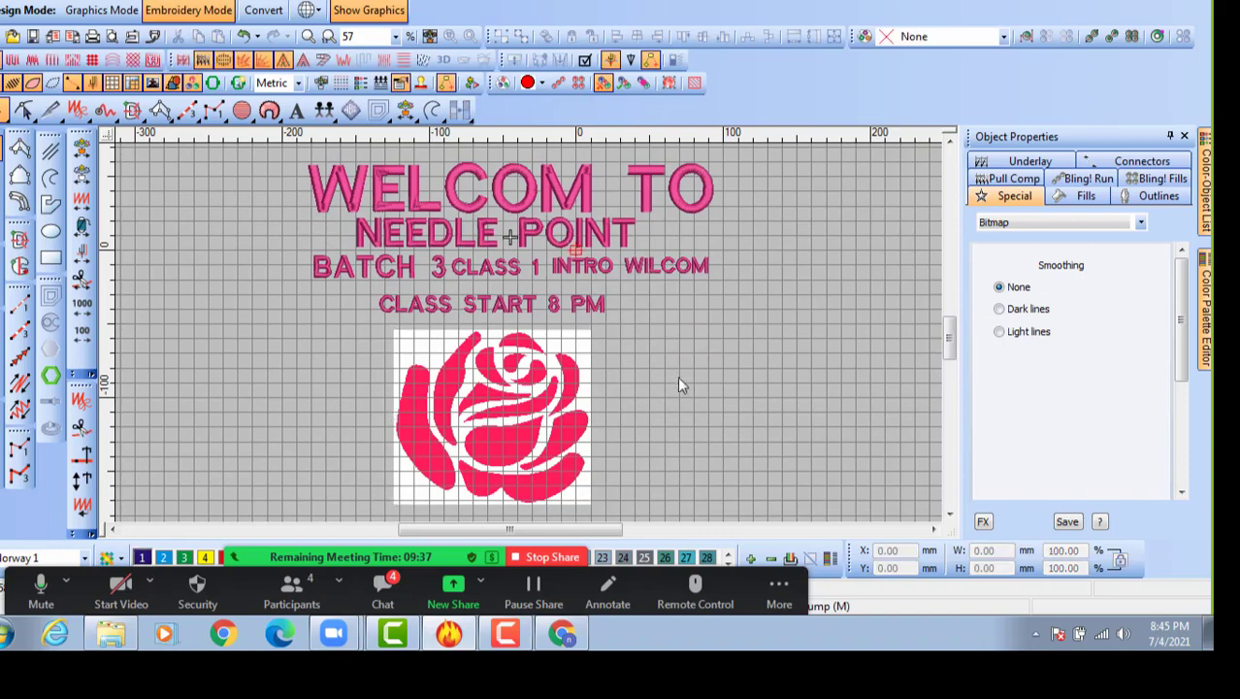
# Examine the rose bitmap at 114% and 57% zoom, and check its source file in Windows Explorer.
pyautogui.press('z')
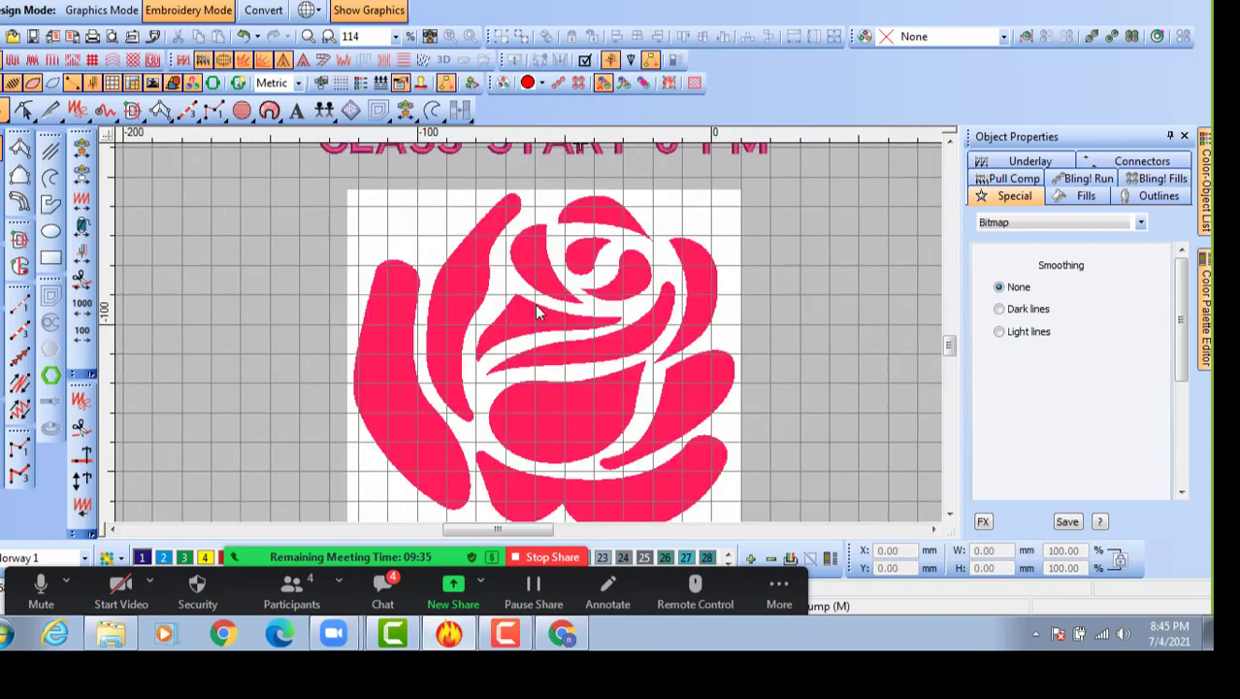
pyautogui.hotkey('shift', 'z')
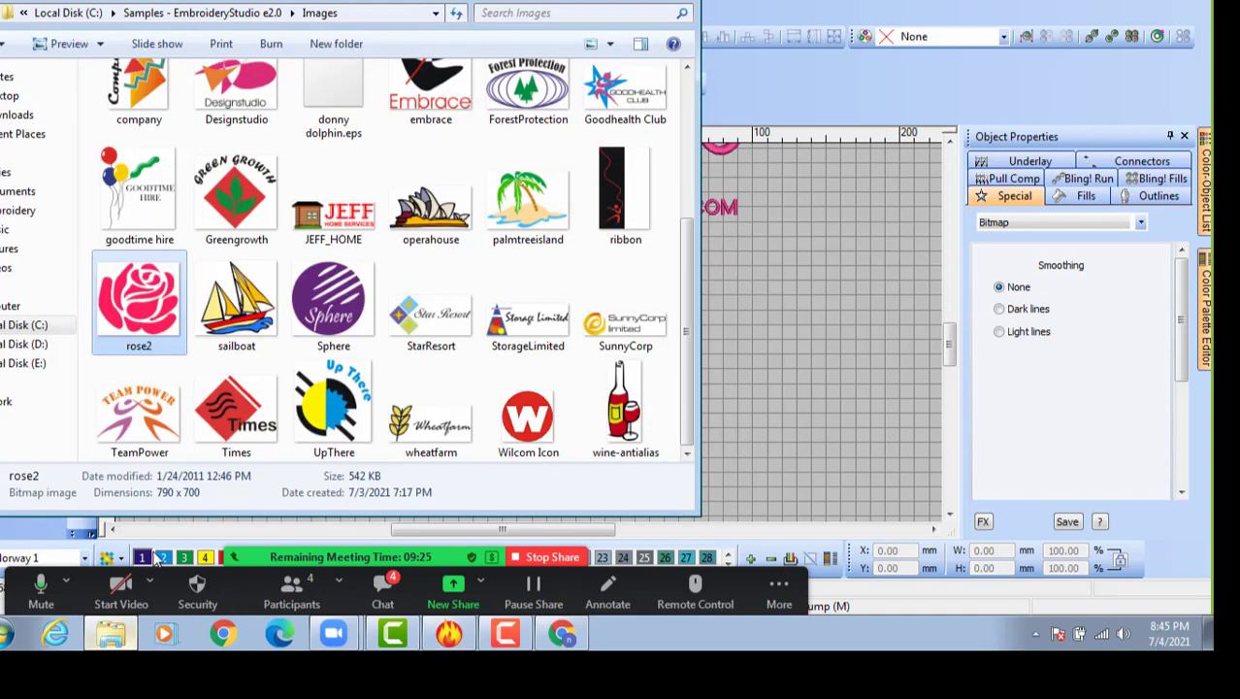
pyautogui.click(111, 633)
pyautogui.click(811, 283)
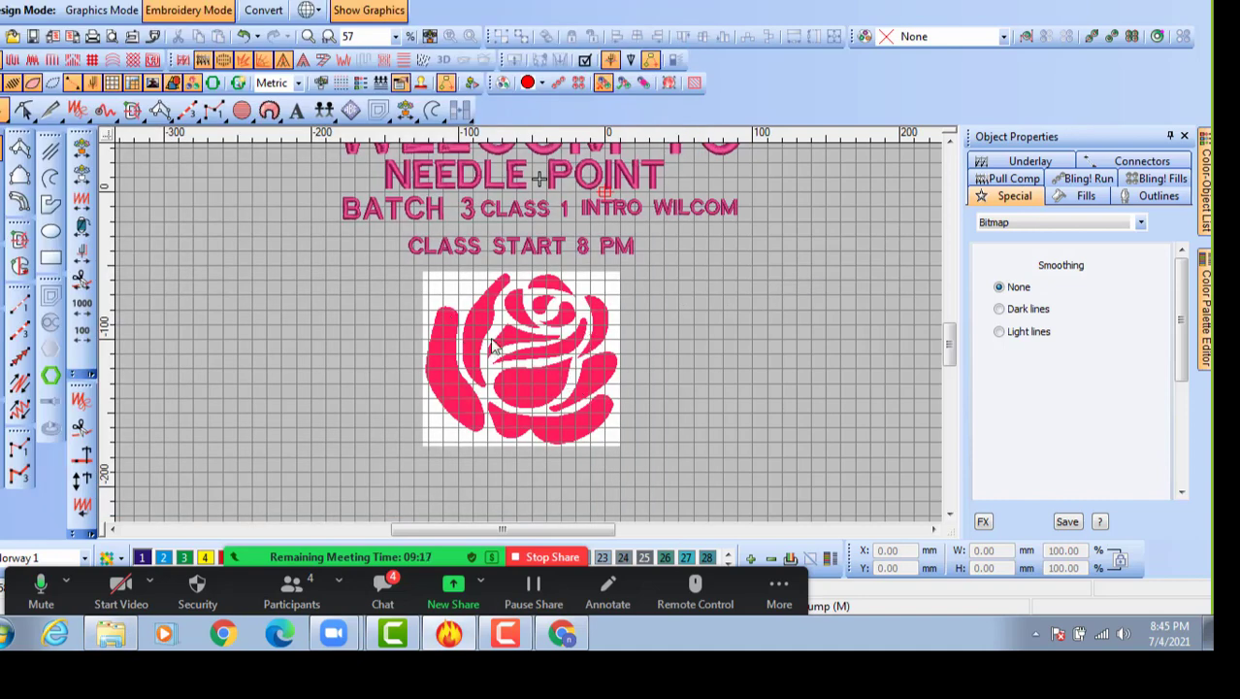
# Hide the design grid and delete the rose bitmap below the lettering.
pyautogui.hotkey('shift', '0')
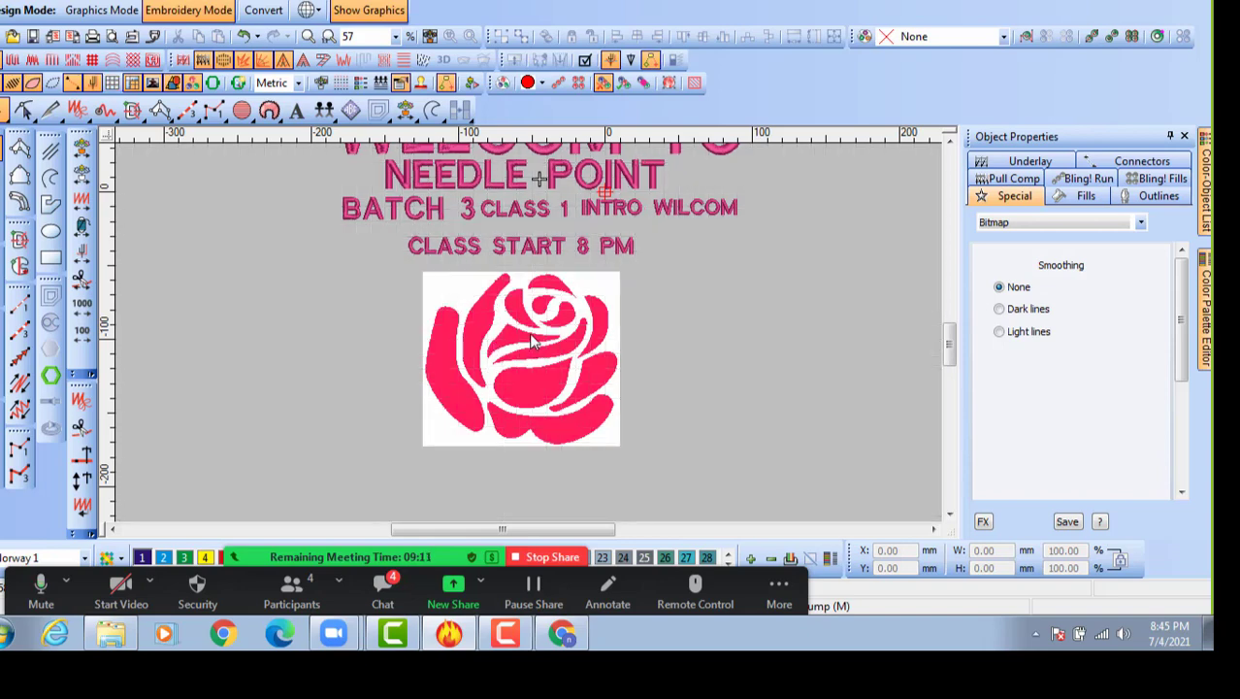
pyautogui.click(531, 342)
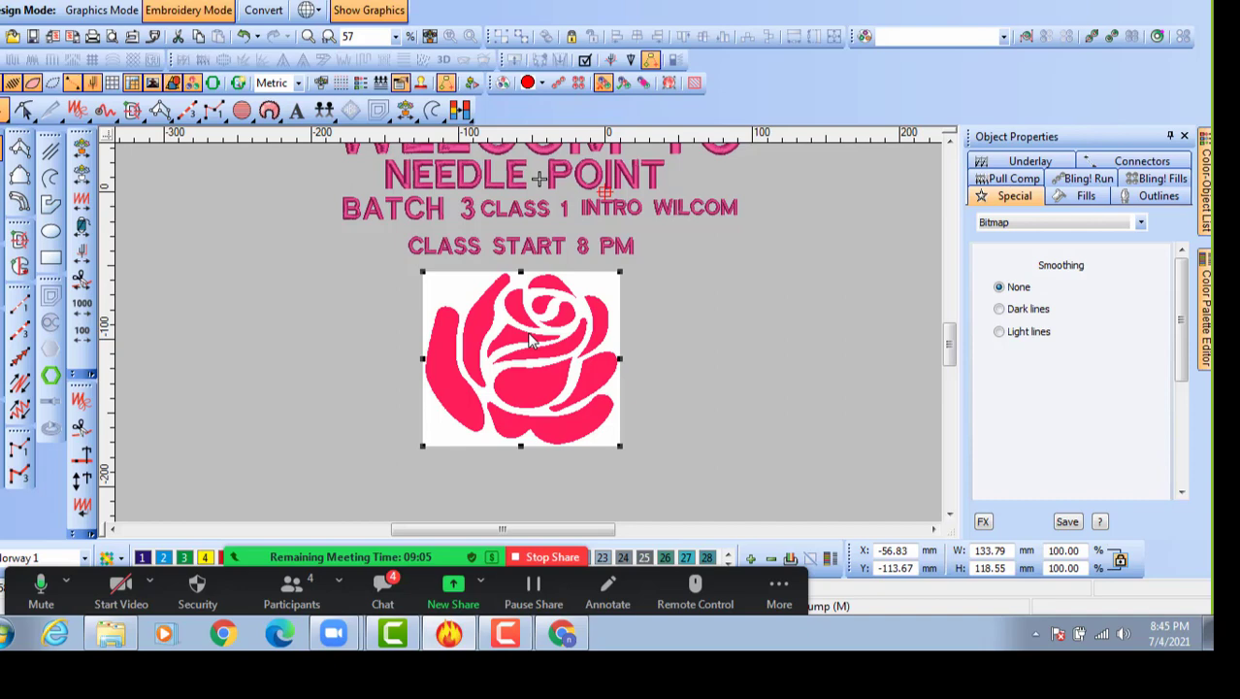
pyautogui.press('Delete')
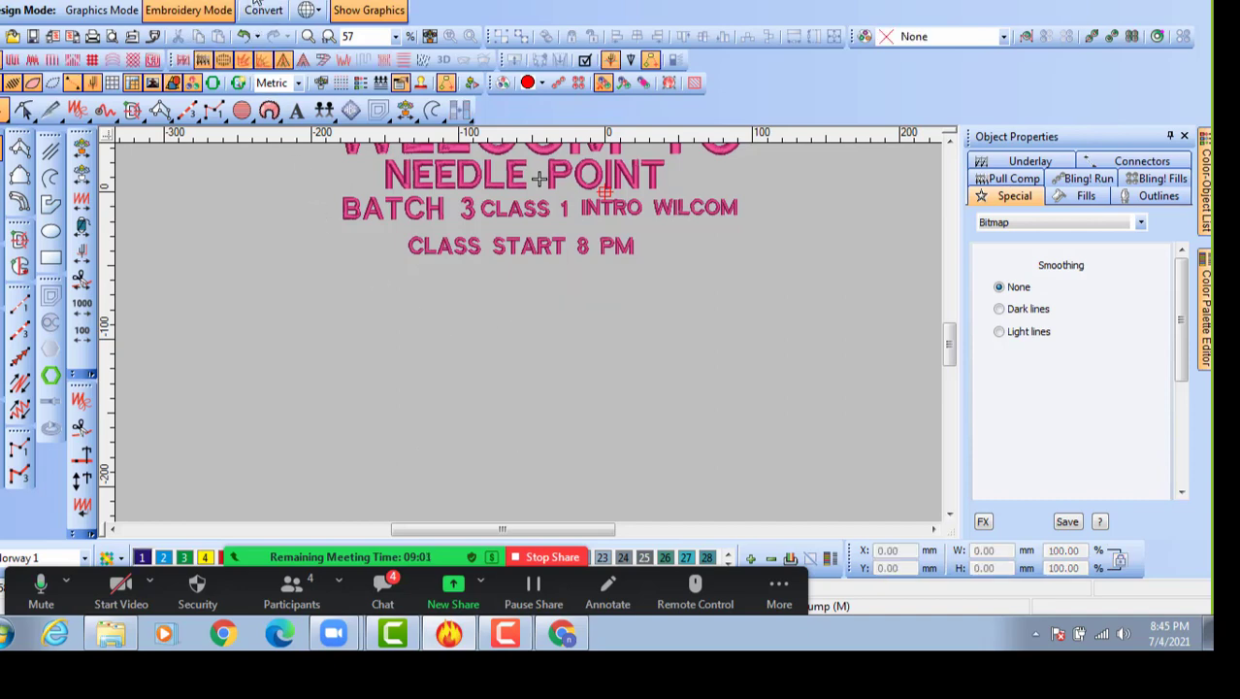
# Start inserting a bitmap file and open the Images folder inside Samples - EmbroideryStudio e2.0 on Local Disk (C:).
pyautogui.click(254, 7)
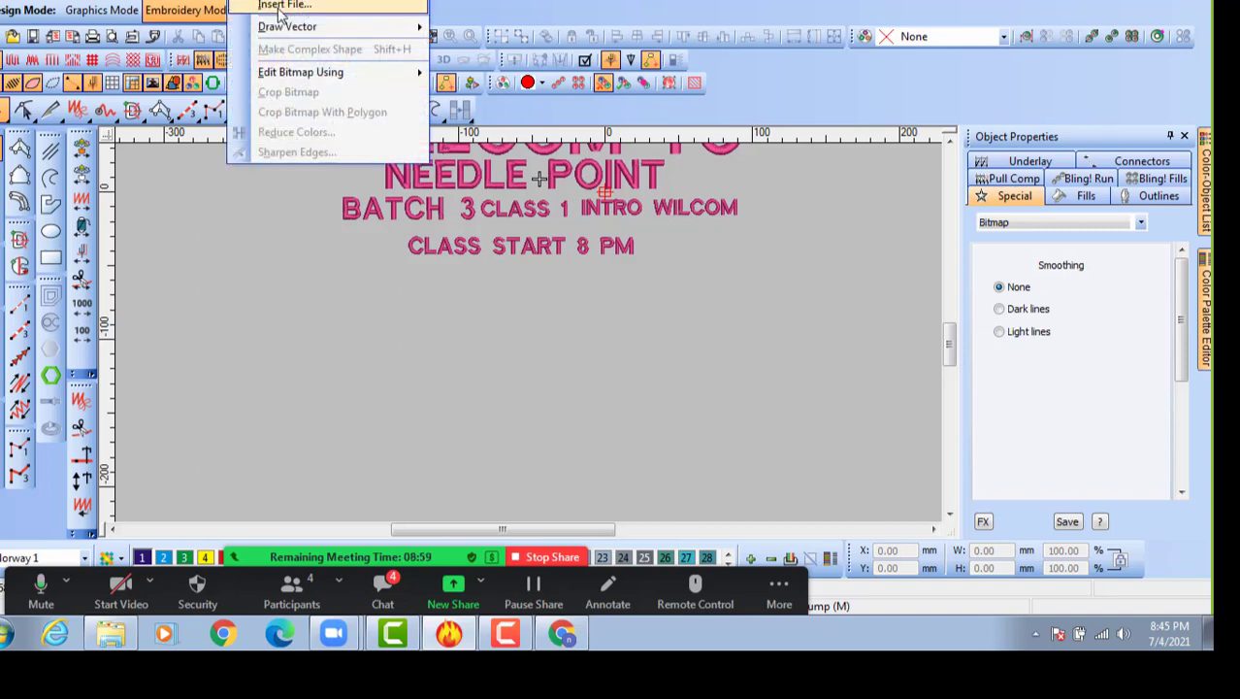
pyautogui.click(281, 8)
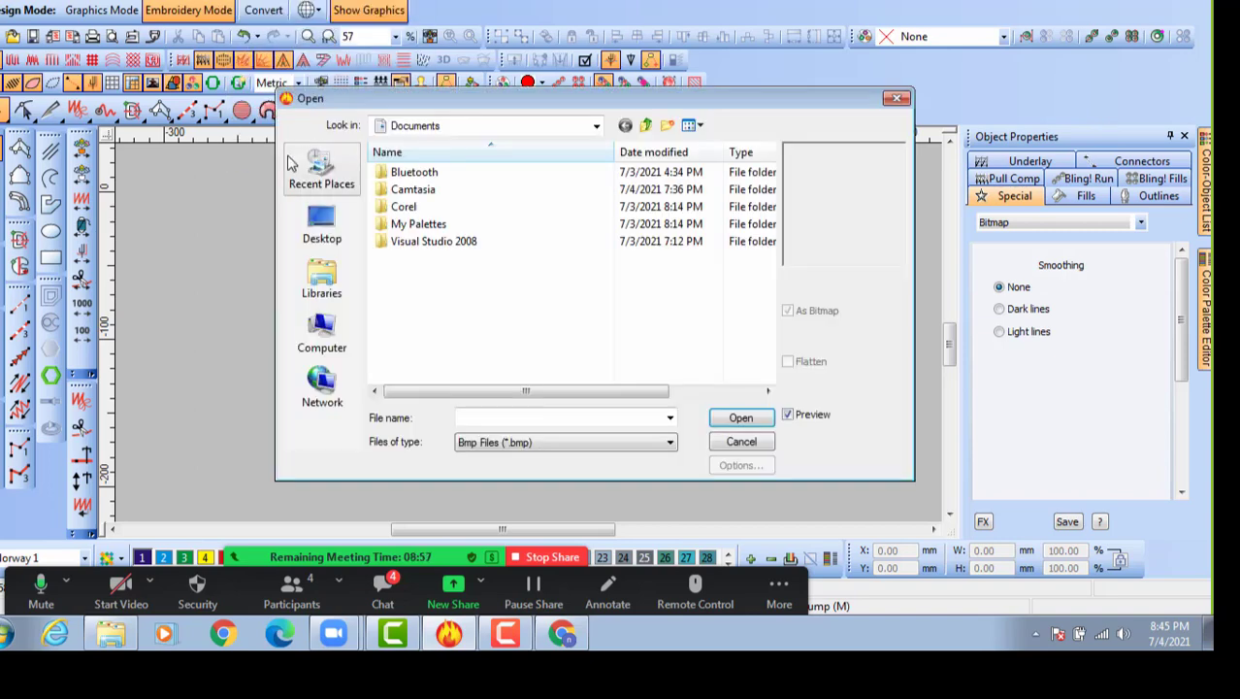
pyautogui.click(319, 335)
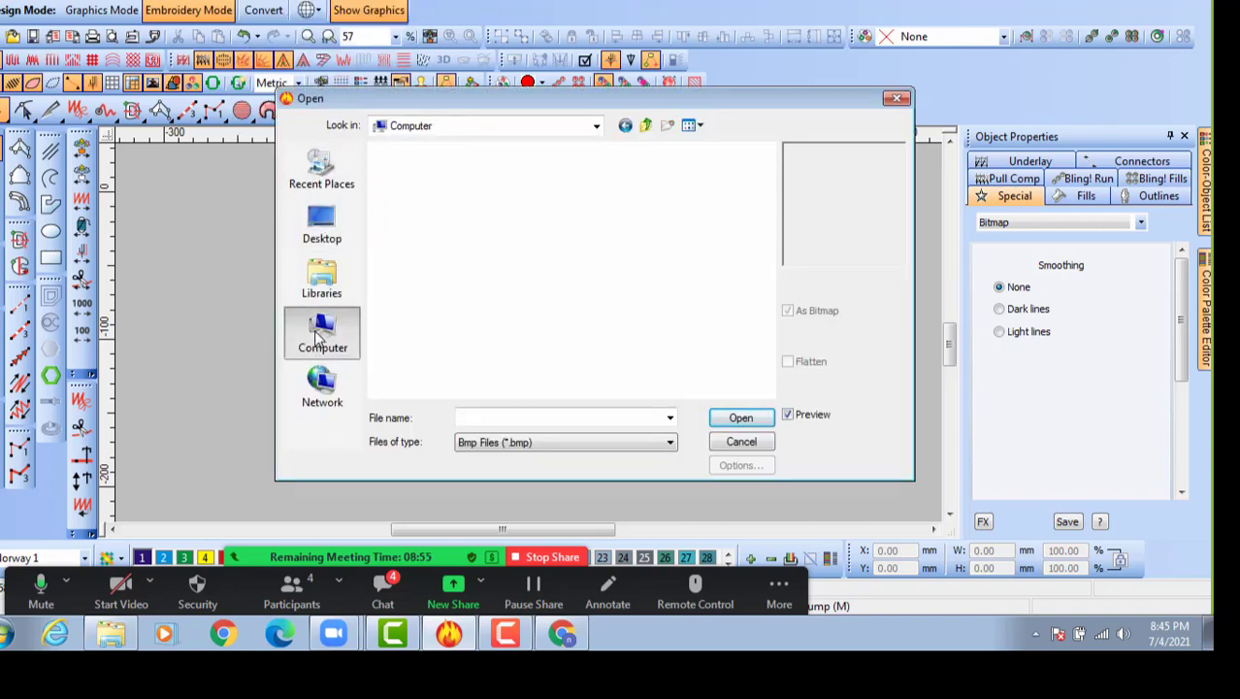
pyautogui.doubleClick(470, 193)
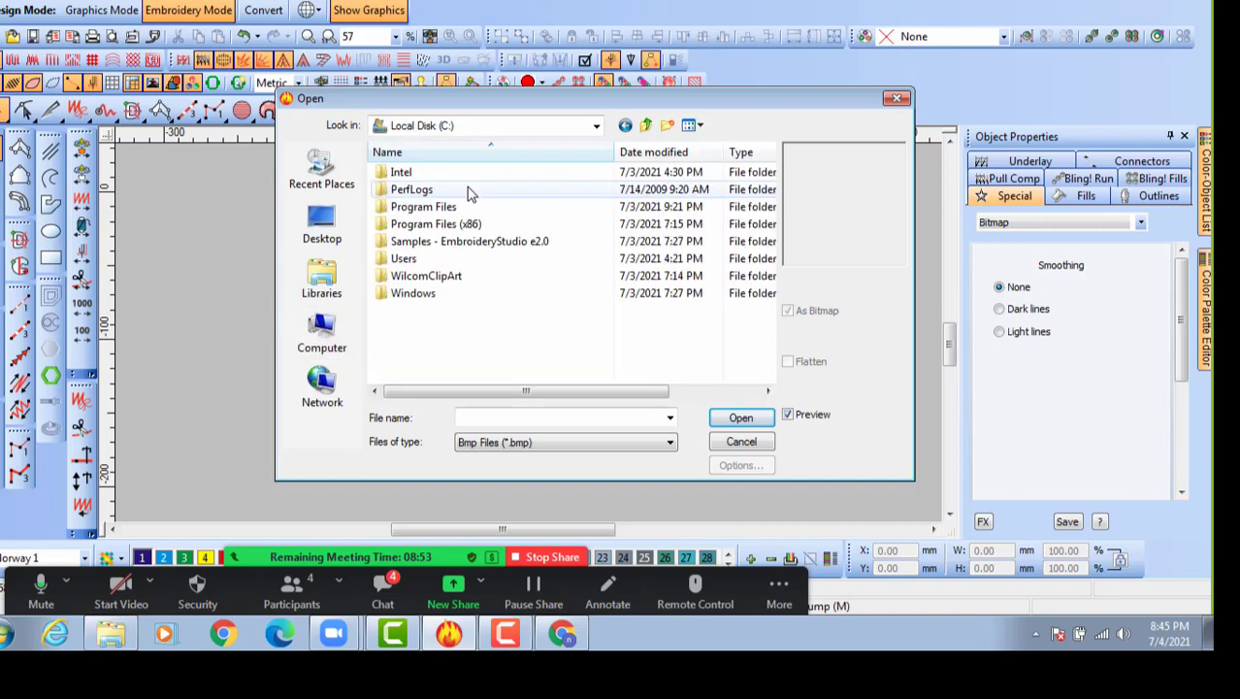
pyautogui.click(481, 242)
pyautogui.click(473, 243)
pyautogui.click(576, 243)
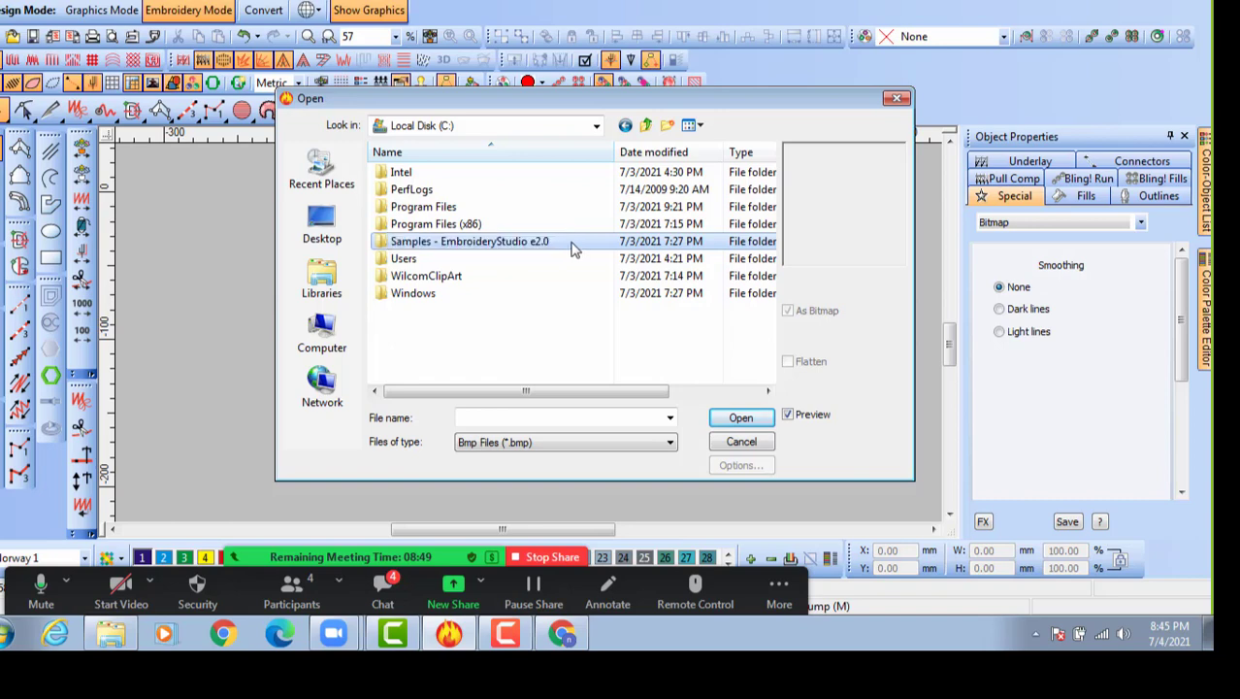
pyautogui.doubleClick(518, 244)
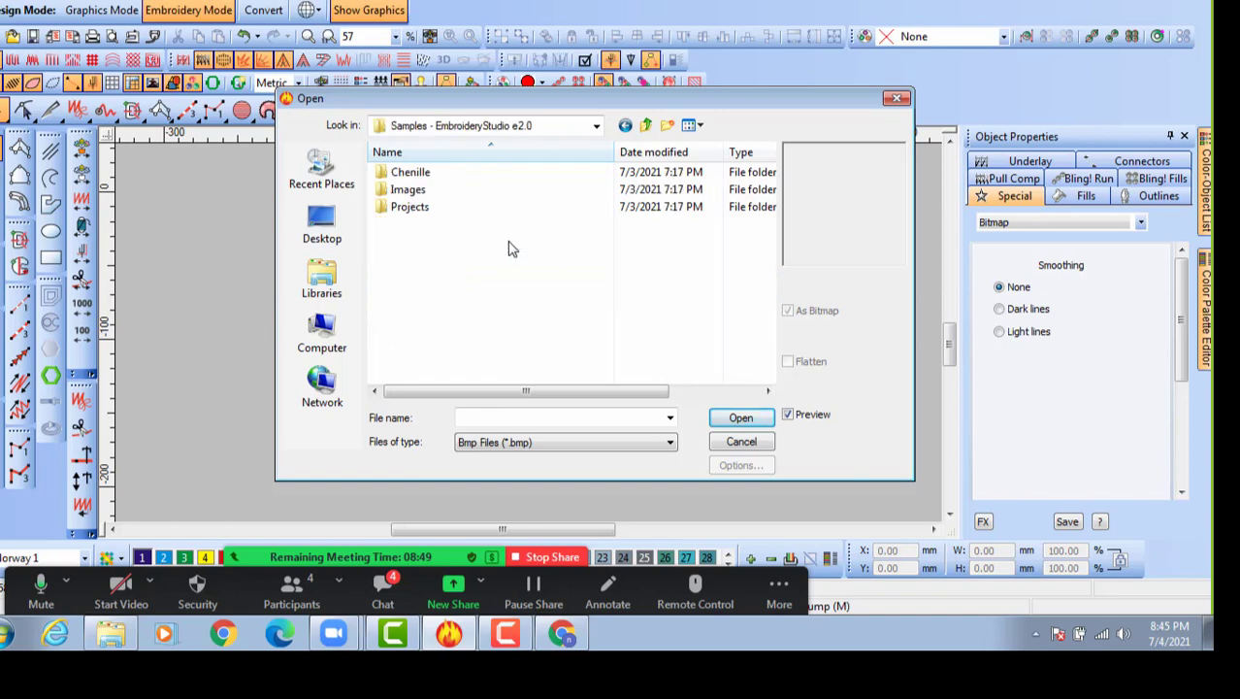
pyautogui.doubleClick(412, 192)
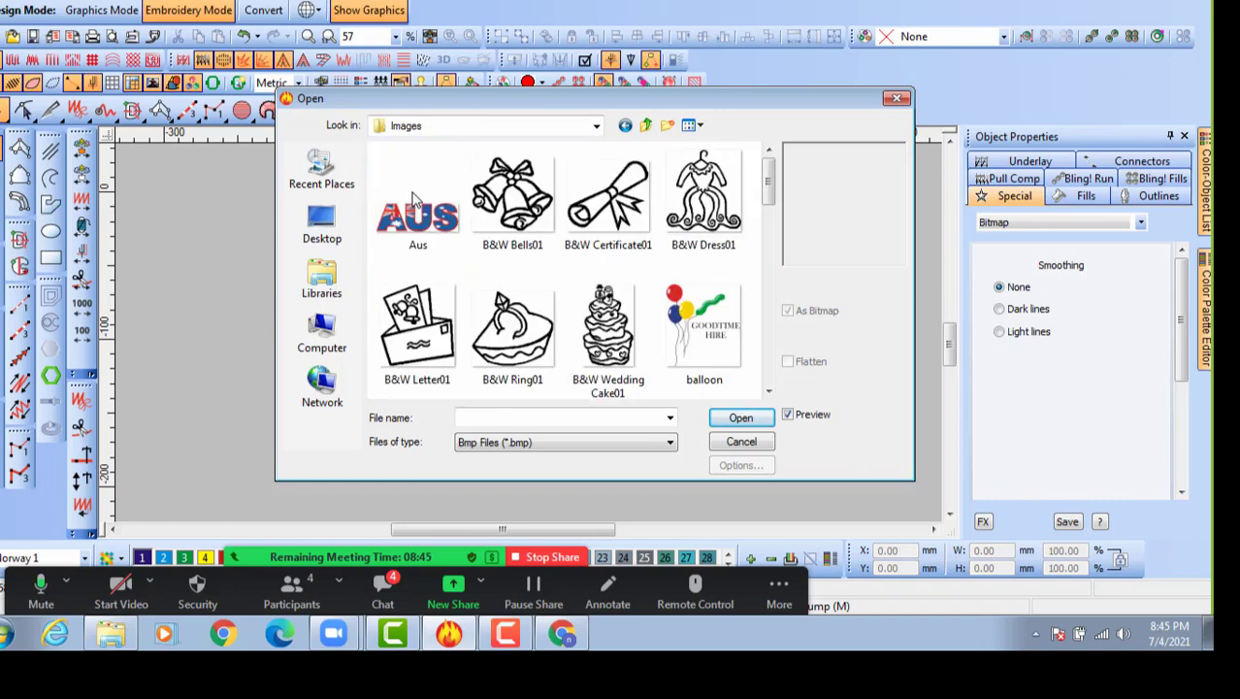
# Insert the rose2 bitmap and move it below the CLASS START 8 PM lettering.
pyautogui.moveTo(773, 185); pyautogui.dragTo(771, 303)
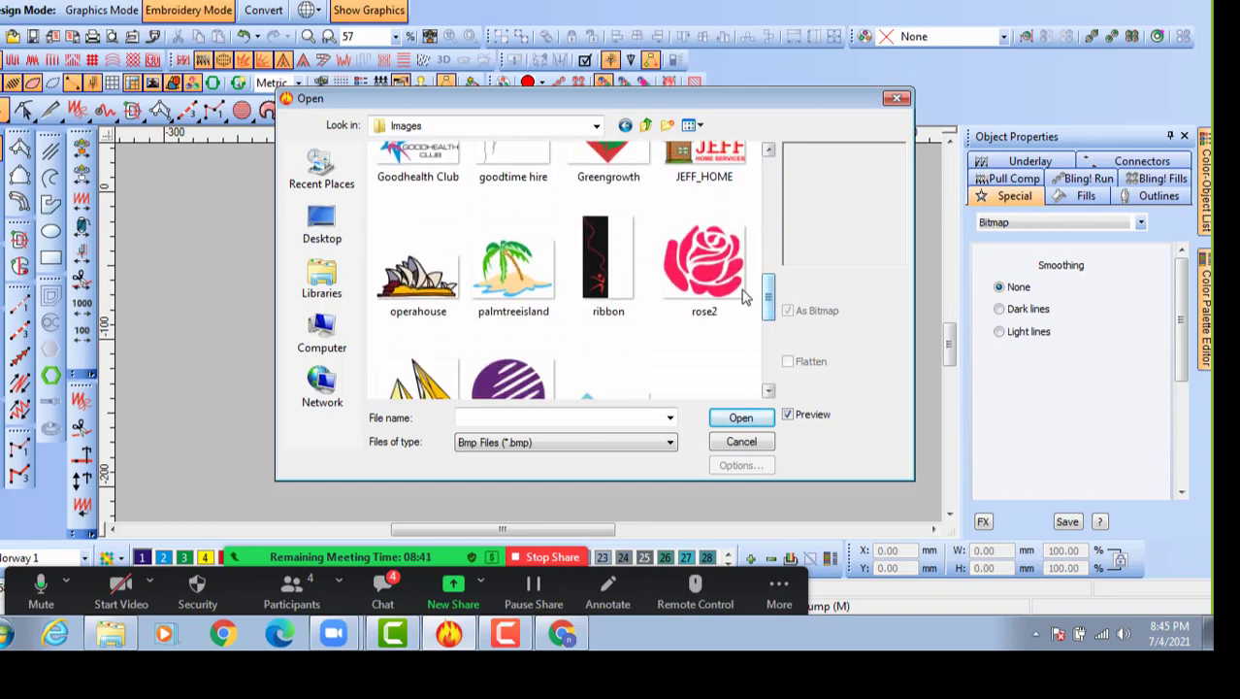
pyautogui.click(716, 274)
pyautogui.click(741, 417)
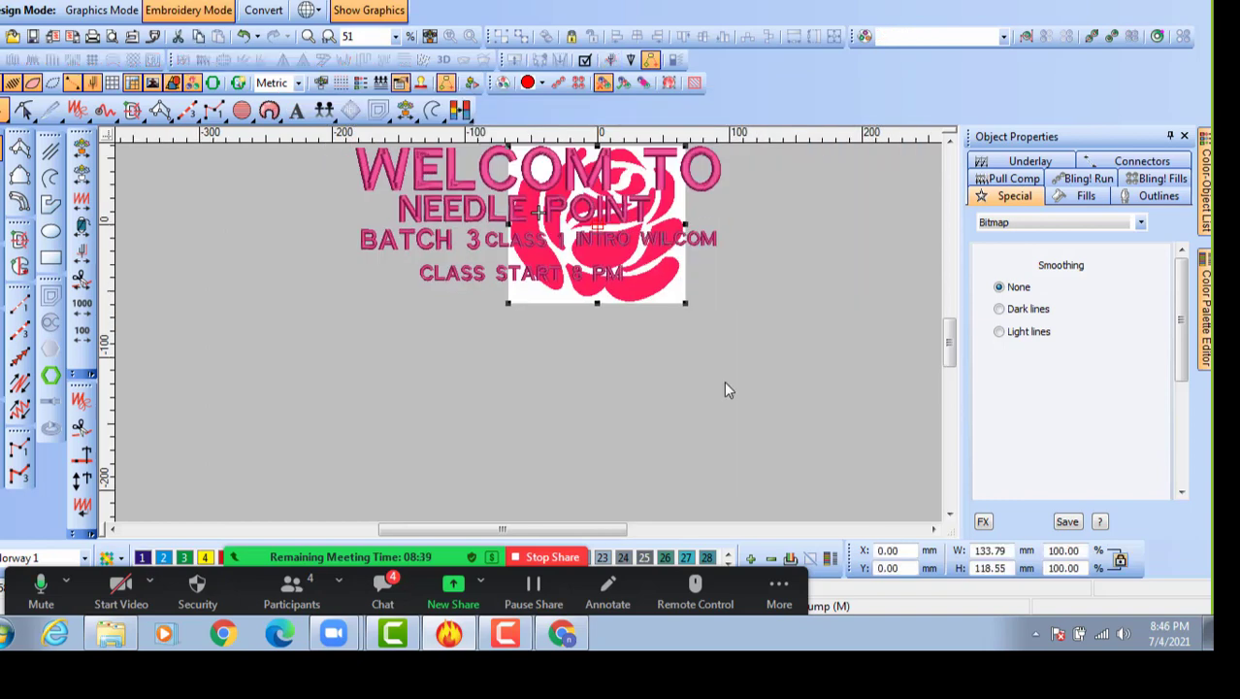
pyautogui.moveTo(655, 301); pyautogui.dragTo(591, 469)
pyautogui.click(740, 387)
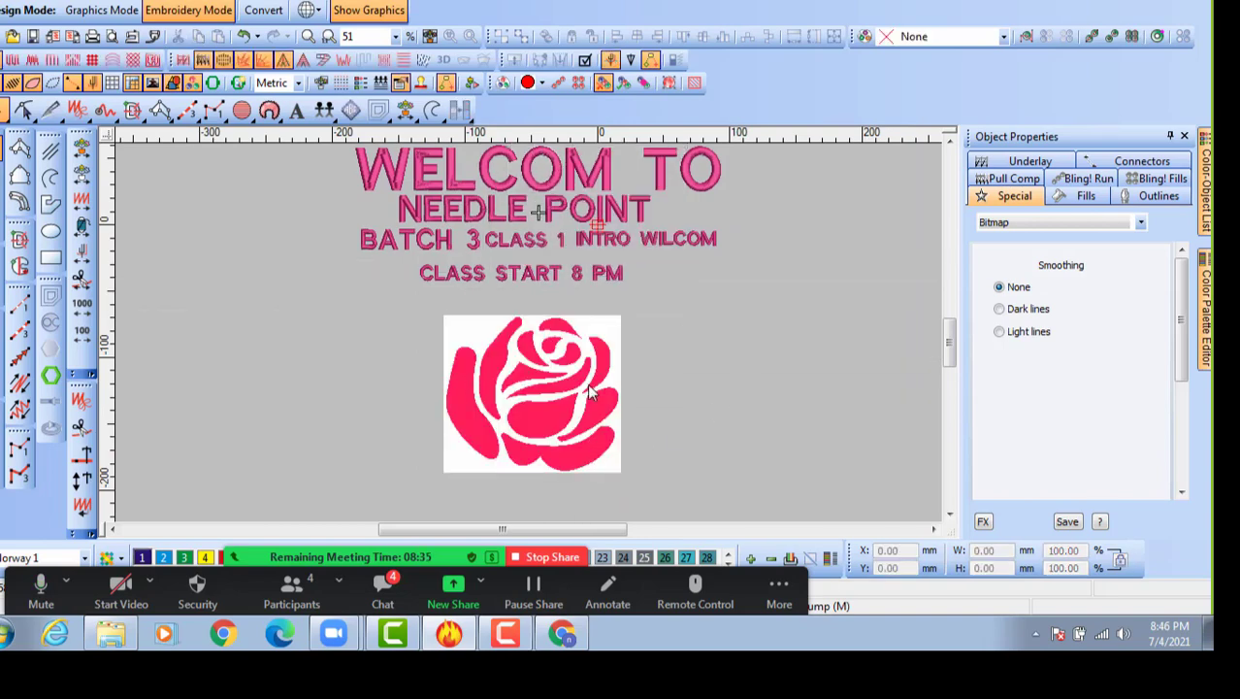
# Float the Select Tools toolbar over the design, above the rose bitmap.
pyautogui.scroll(2, 590, 390)
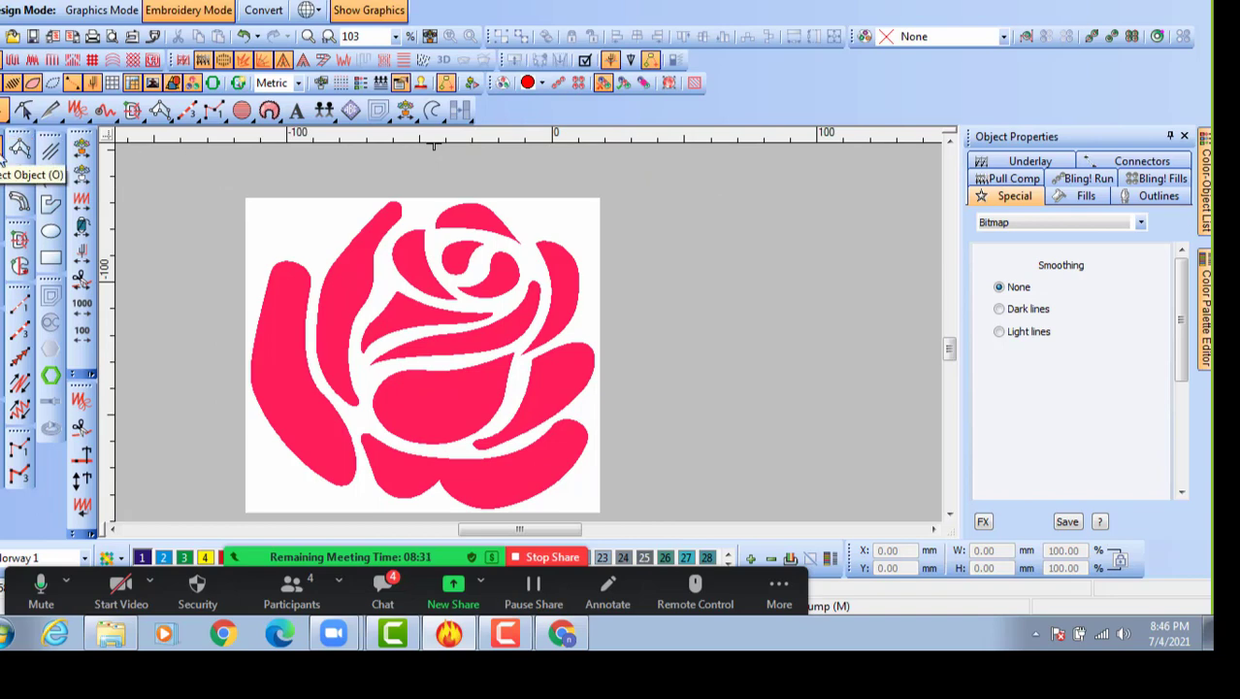
pyautogui.moveTo(5, 139); pyautogui.dragTo(253, 165)
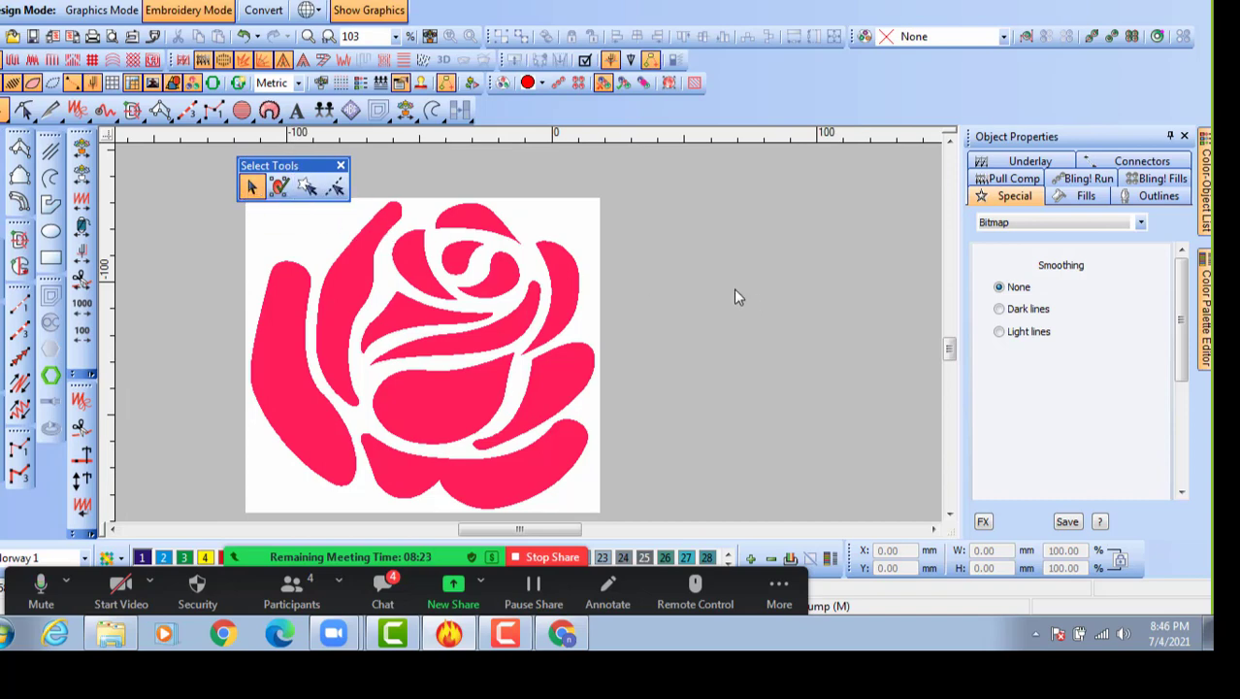
pyautogui.hotkey('shift', 'z')
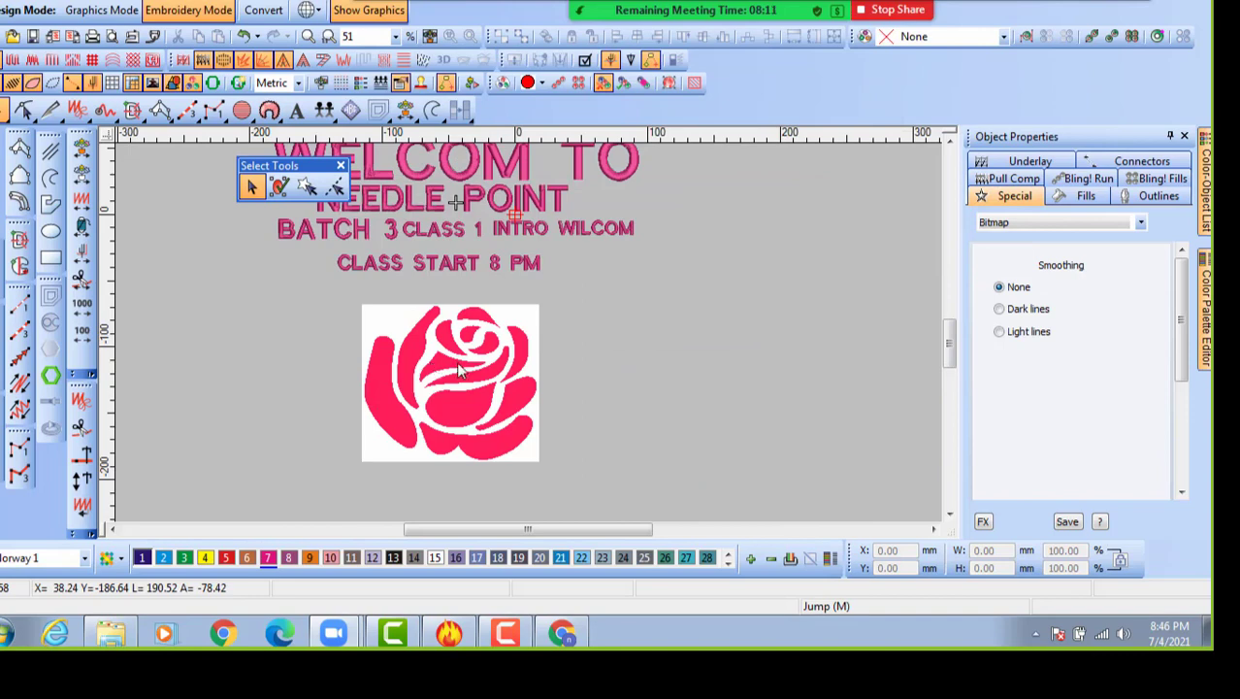
# Select the WELCOM TO, NEEDLE POINT and CLASS 1 lettering in turn, examine CLASS 1 up close, and clear the selection.
pyautogui.click(490, 170)
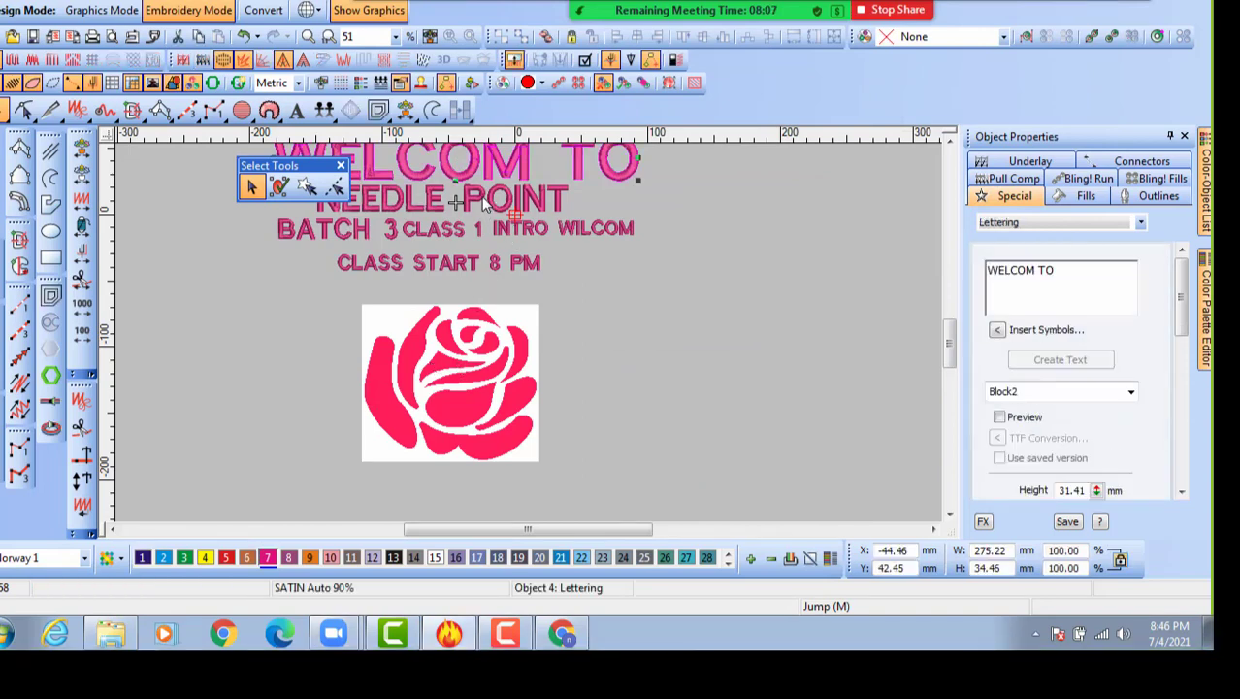
pyautogui.click(483, 202)
pyautogui.click(477, 230)
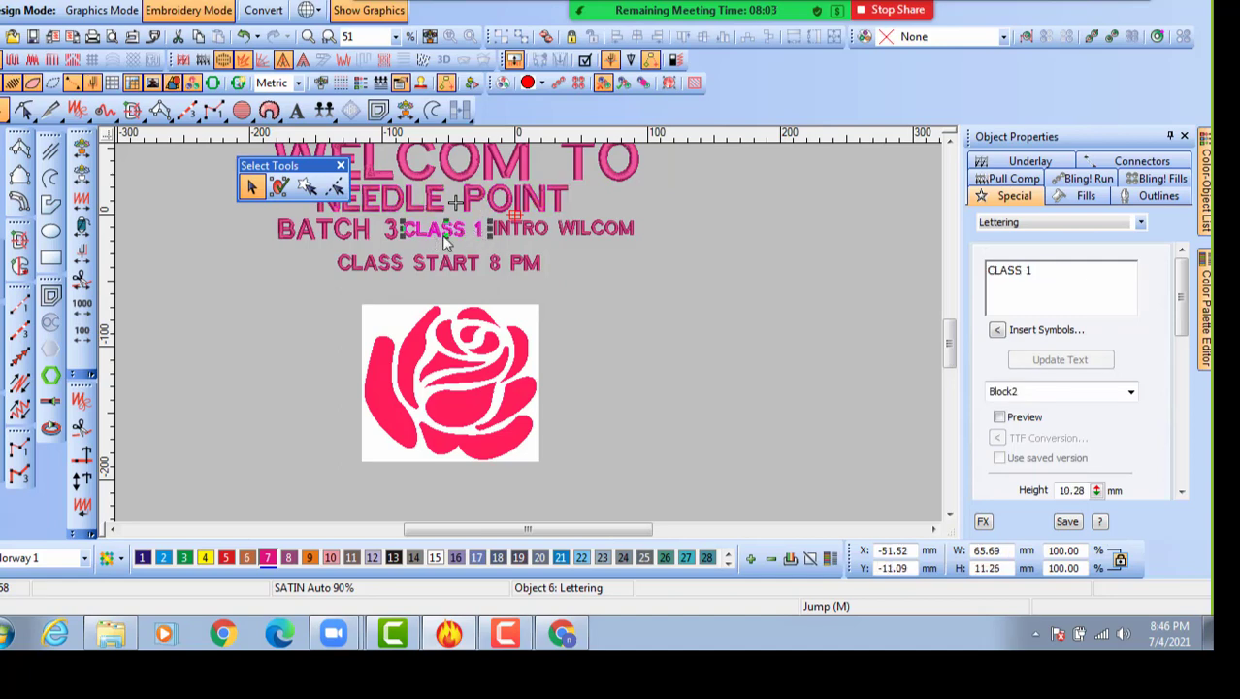
pyautogui.scroll(2, 449, 231)
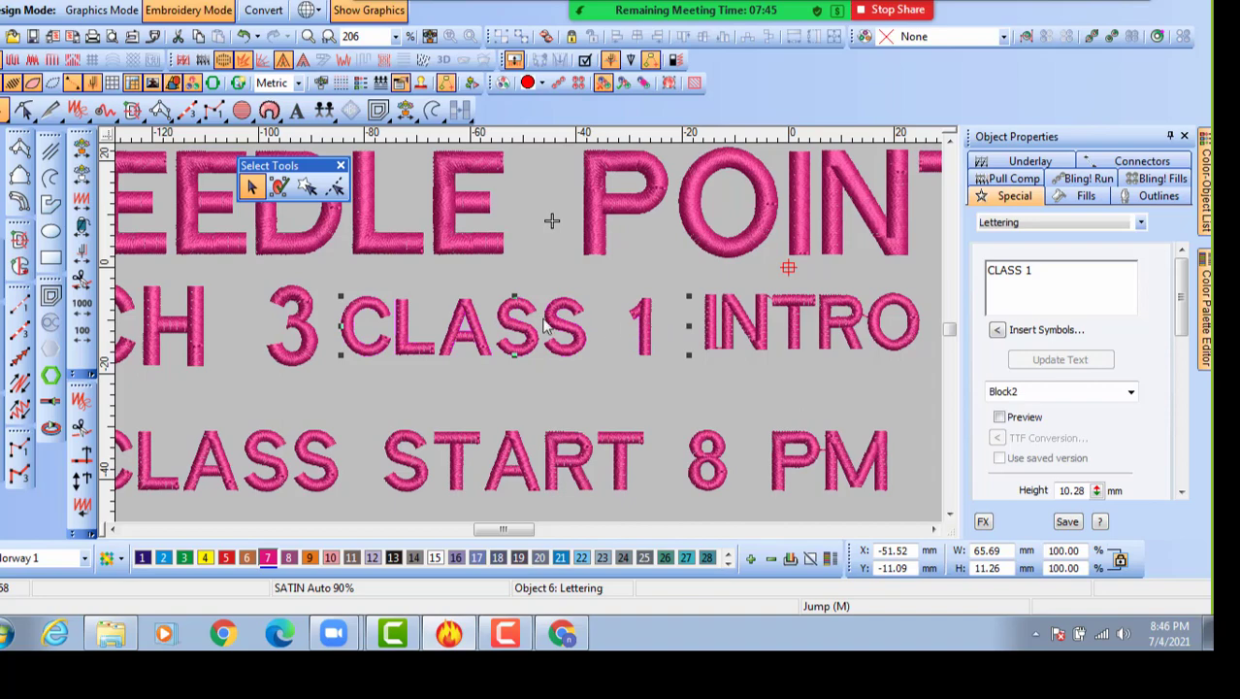
pyautogui.scroll(-2, 551, 327)
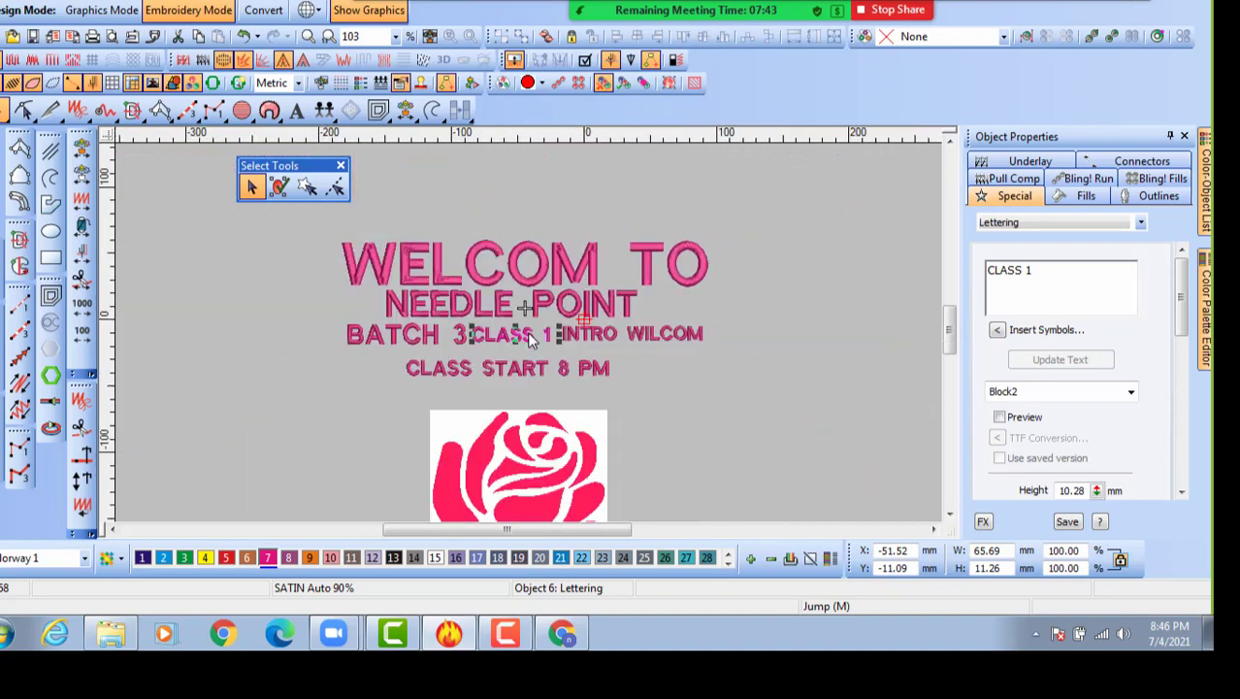
pyautogui.click(676, 450)
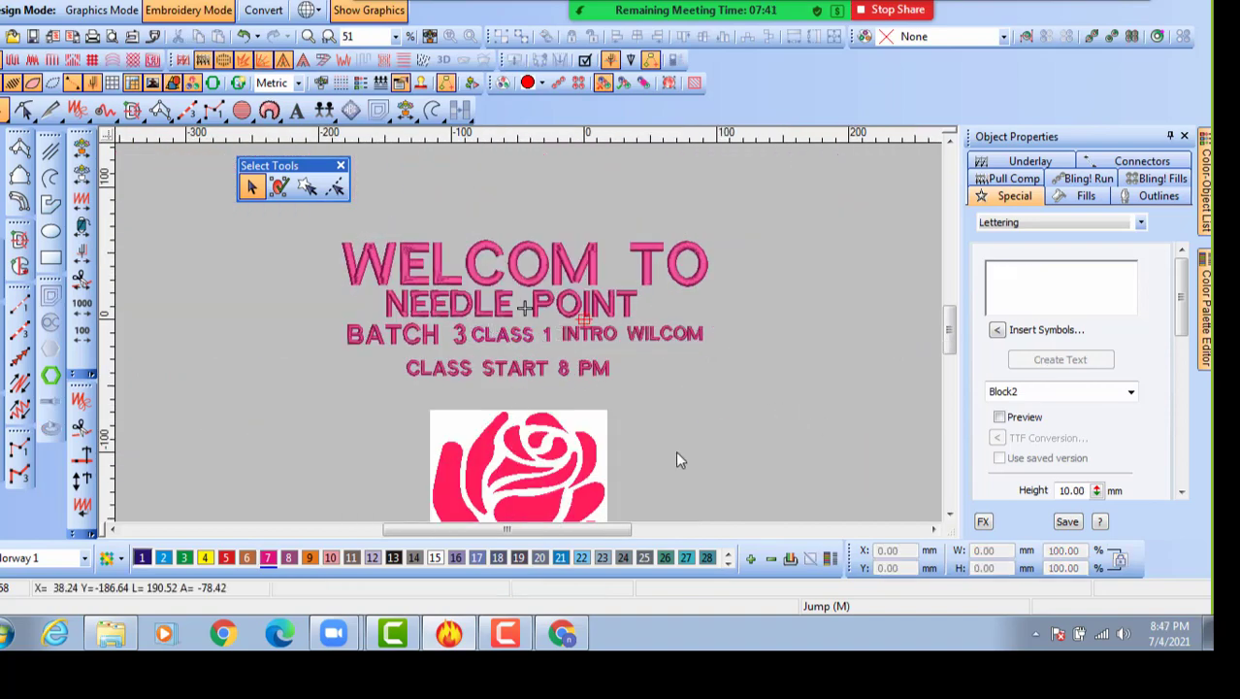
# Select the rose bitmap and check its object type in the current object read-out.
pyautogui.click(521, 443)
pyautogui.scroll(-1, 543, 411)
pyautogui.scroll(1, 529, 369)
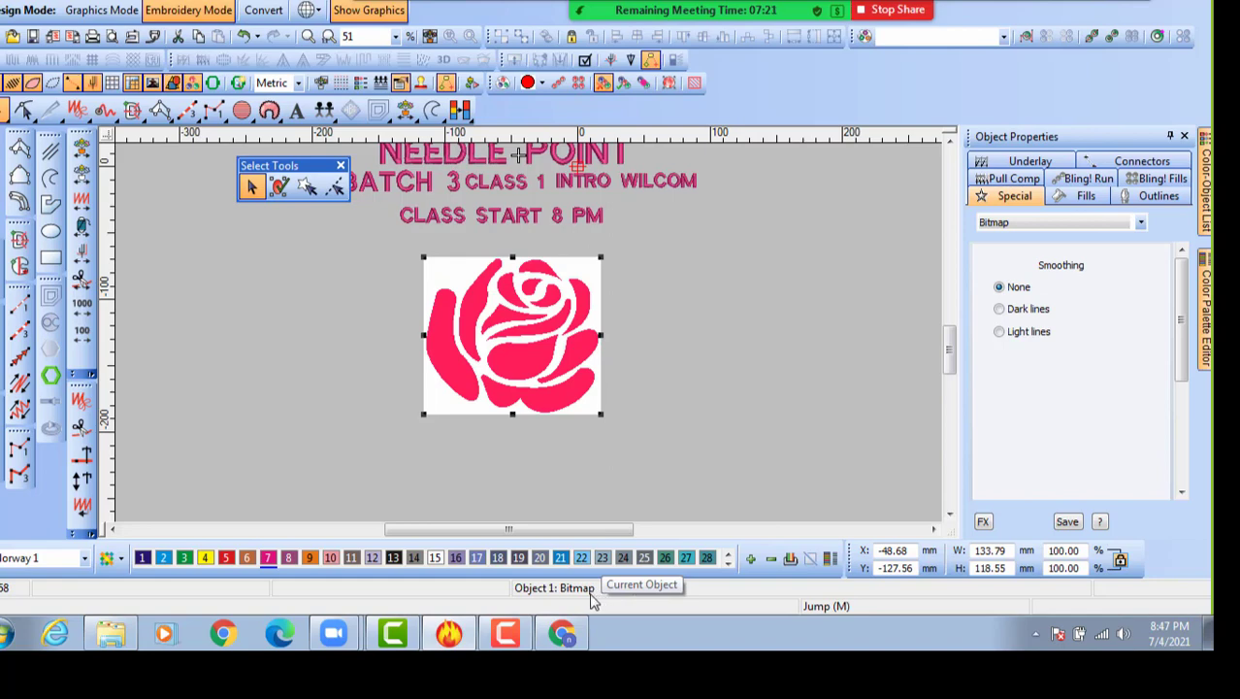
# Move the rose bitmap to about X -111, Y -121 mm, then scale it down proportionally to about 85 by 75 mm.
pyautogui.moveTo(508, 331); pyautogui.dragTo(424, 328)
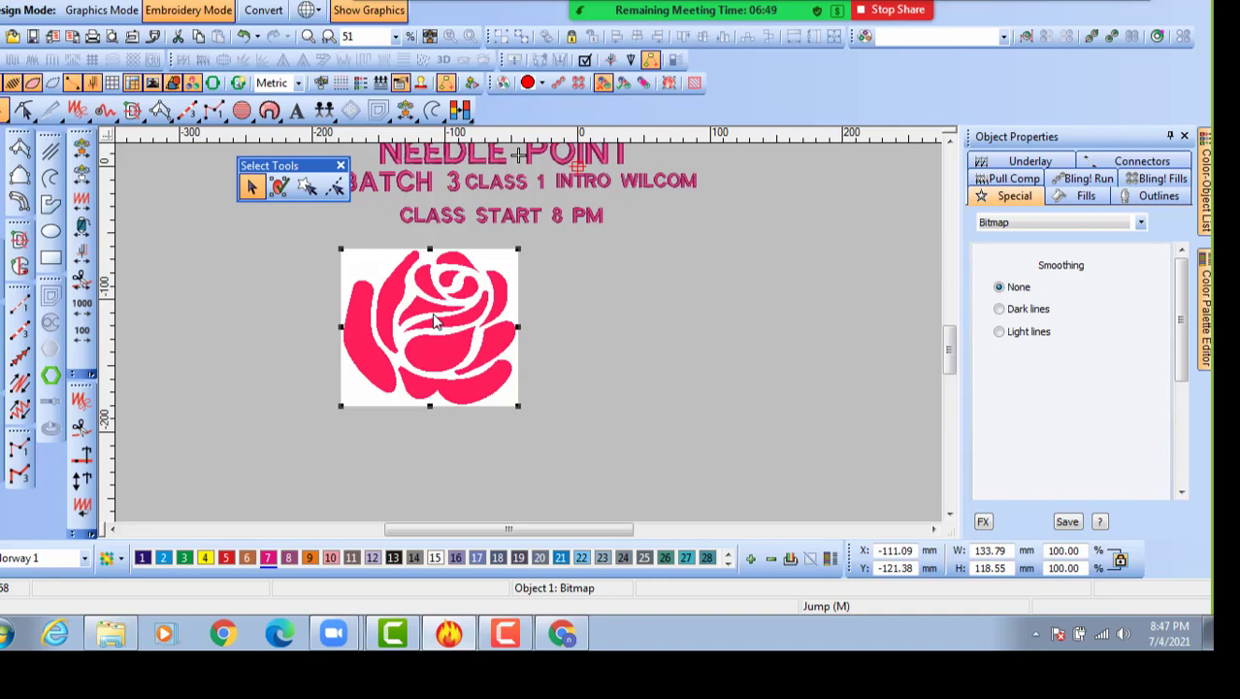
pyautogui.click(653, 314)
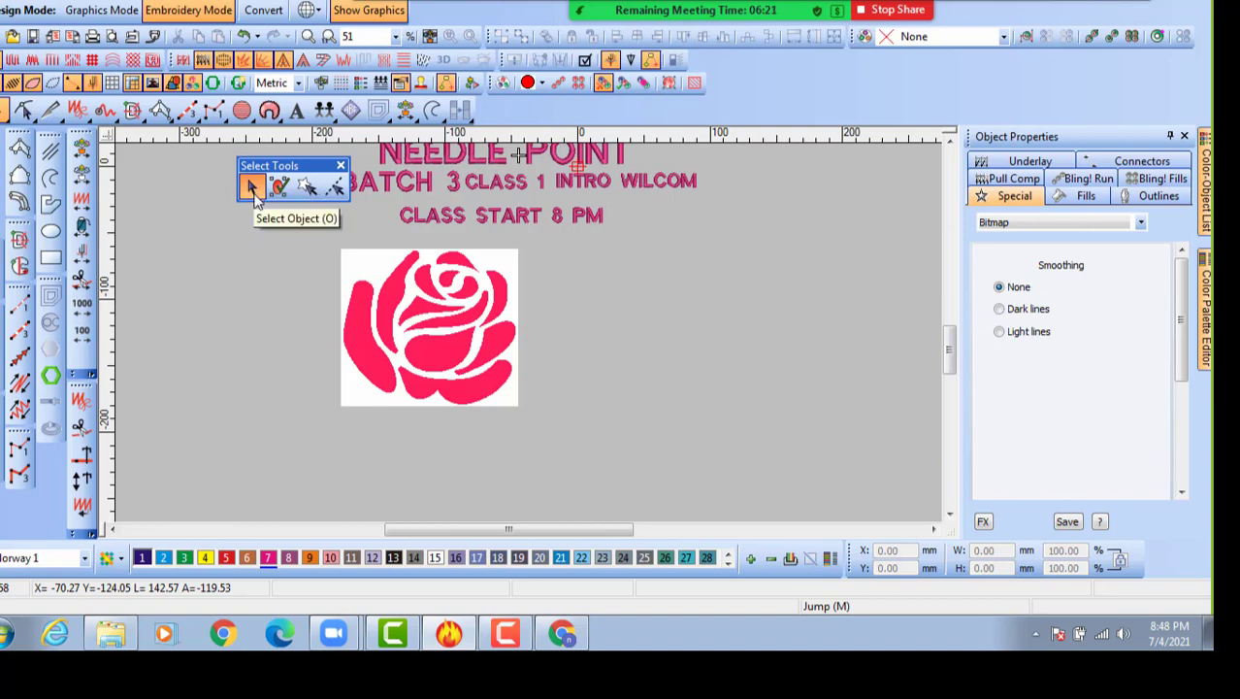
pyautogui.click(433, 323)
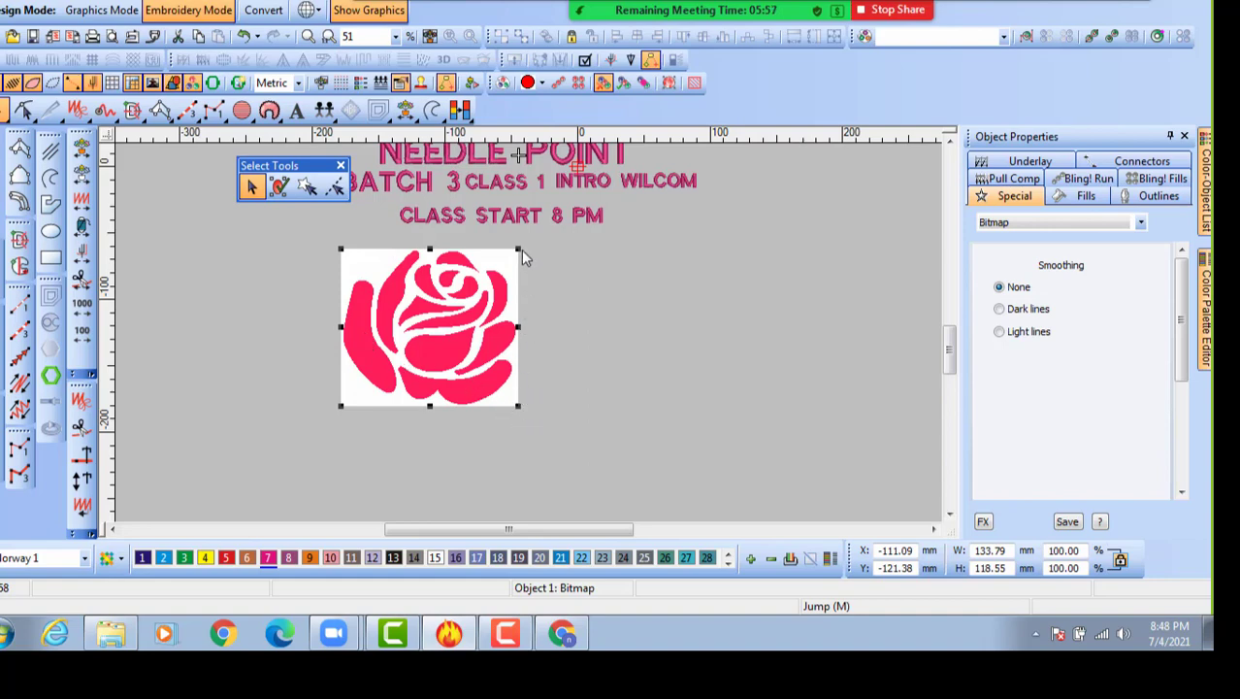
pyautogui.moveTo(518, 250); pyautogui.dragTo(450, 310)
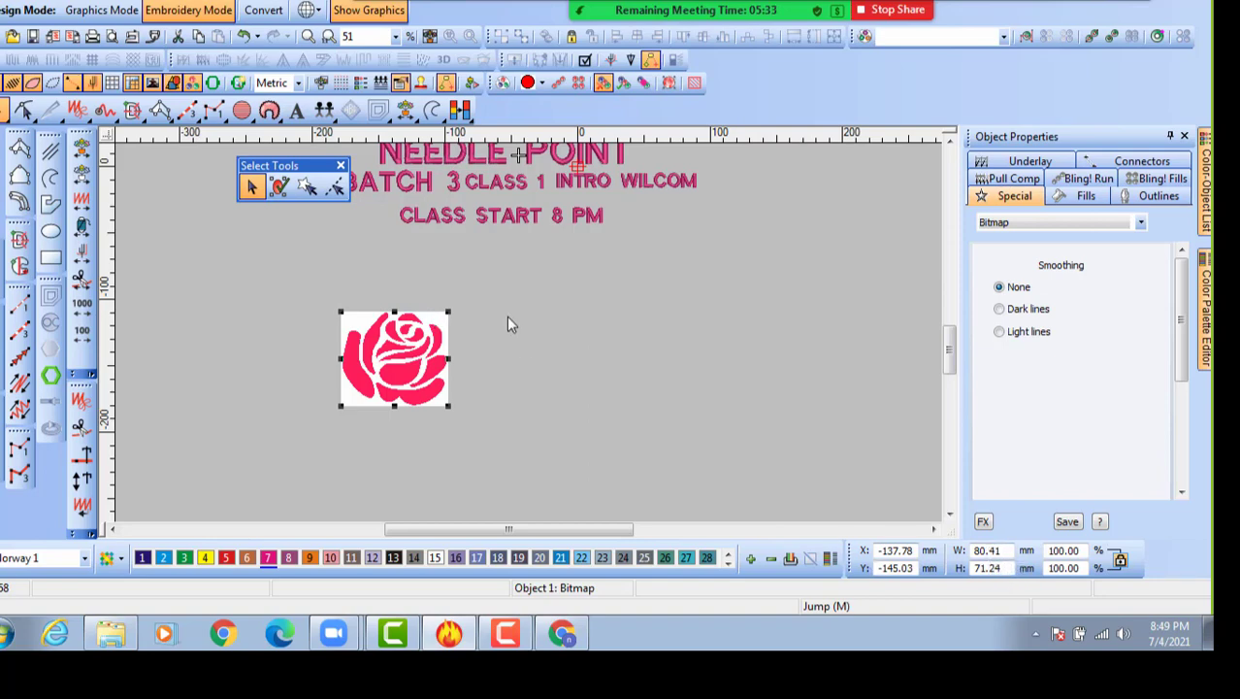
pyautogui.moveTo(447, 312)
pyautogui.mouseDown()
pyautogui.moveTo(490, 276)
pyautogui.moveTo(455, 307)
pyautogui.mouseUp()
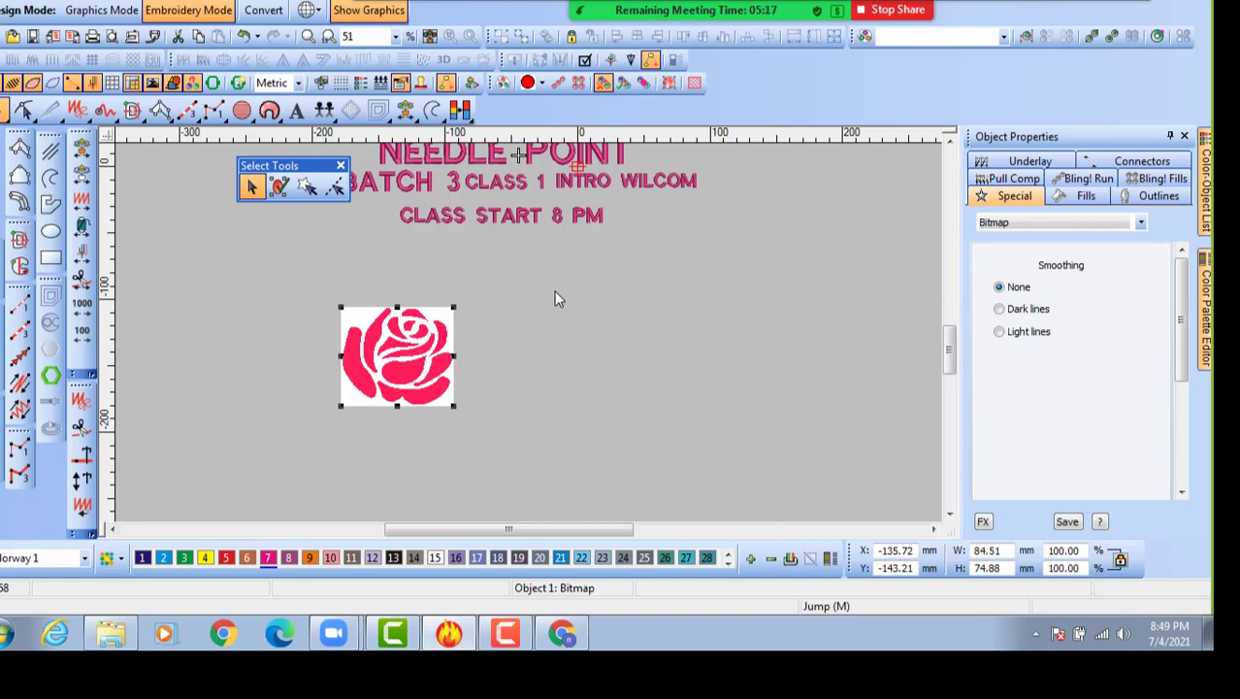
# Undo both resizes and the move of the rose bitmap.
pyautogui.hotkey('ctrl', 'z')
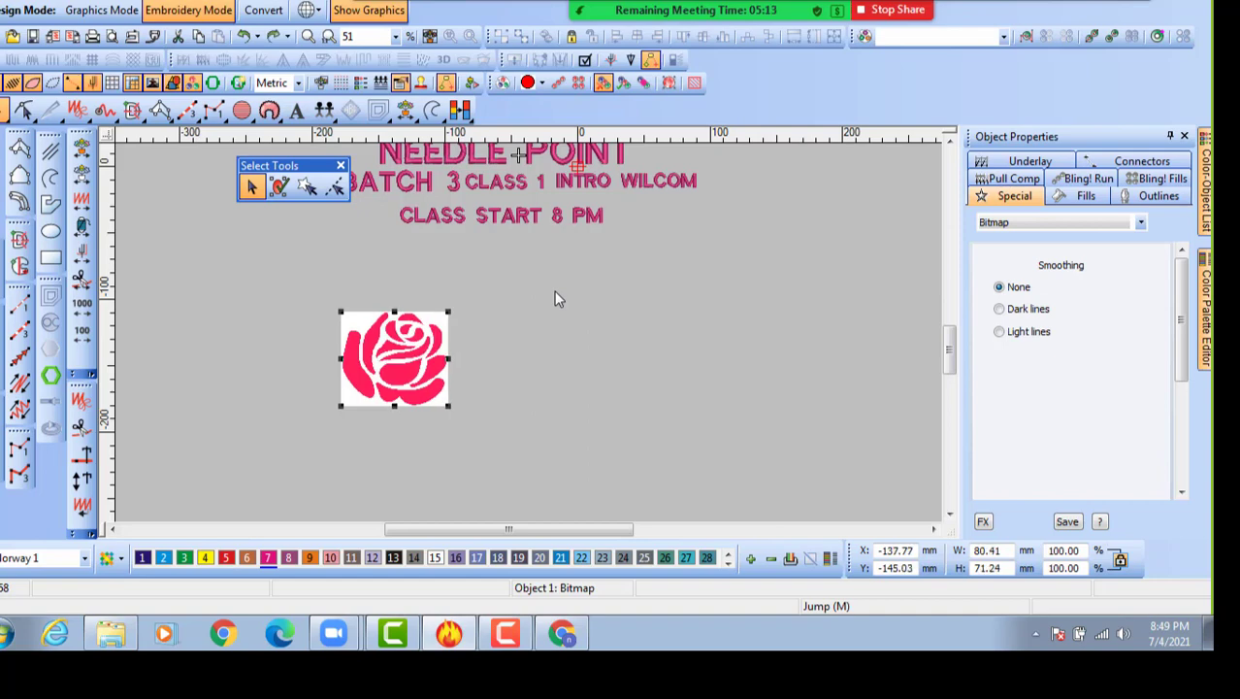
pyautogui.hotkey('ctrl', 'z')
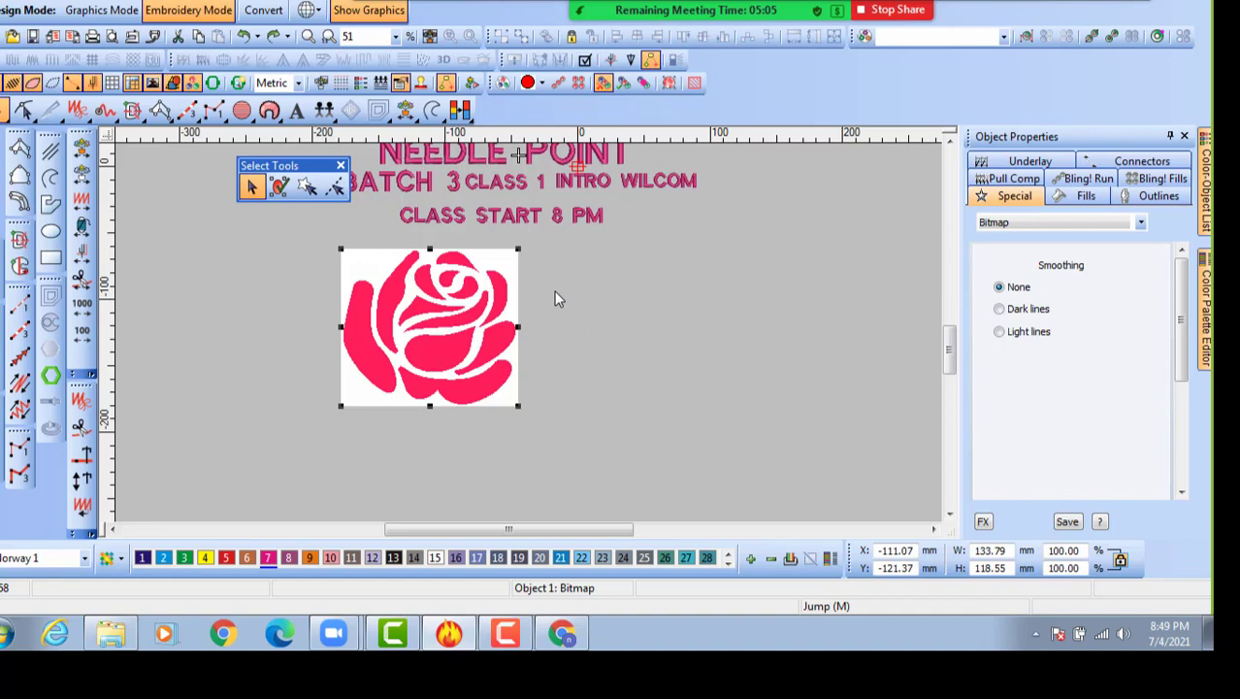
pyautogui.hotkey('ctrl', 'z')
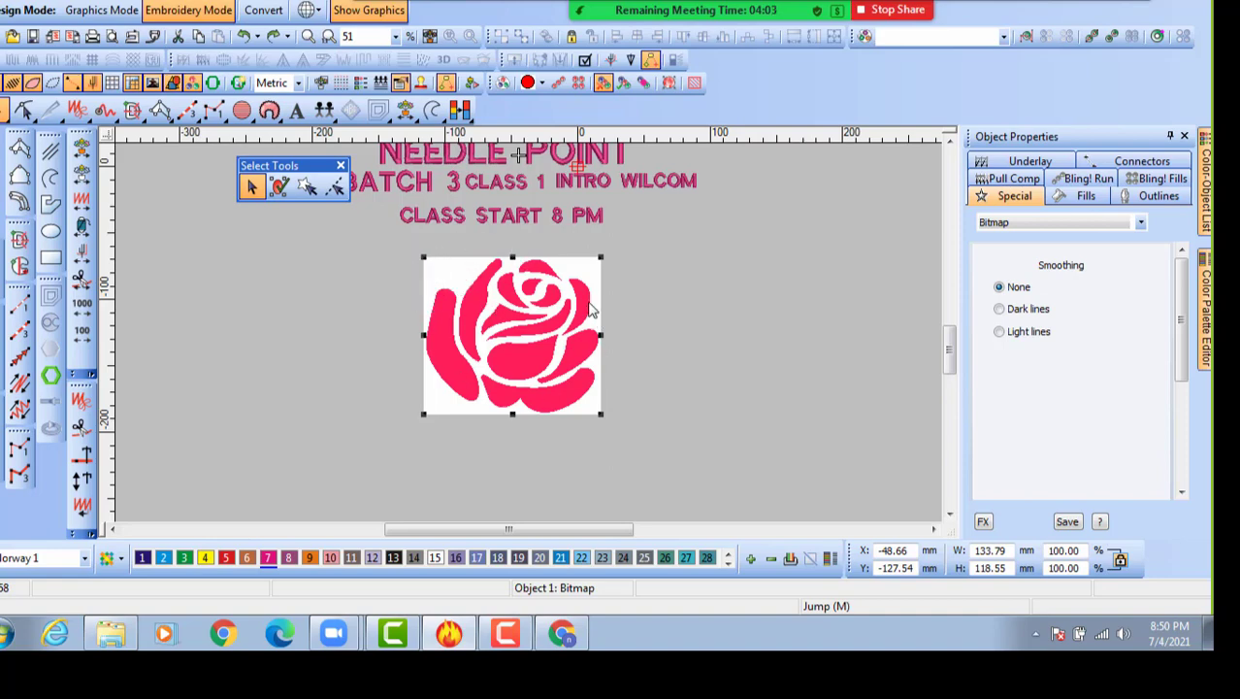
# Try rotating the rose bitmap counterclockwise about its center, then undo the rotation.
pyautogui.click(520, 331)
pyautogui.moveTo(423, 257); pyautogui.dragTo(406, 307)
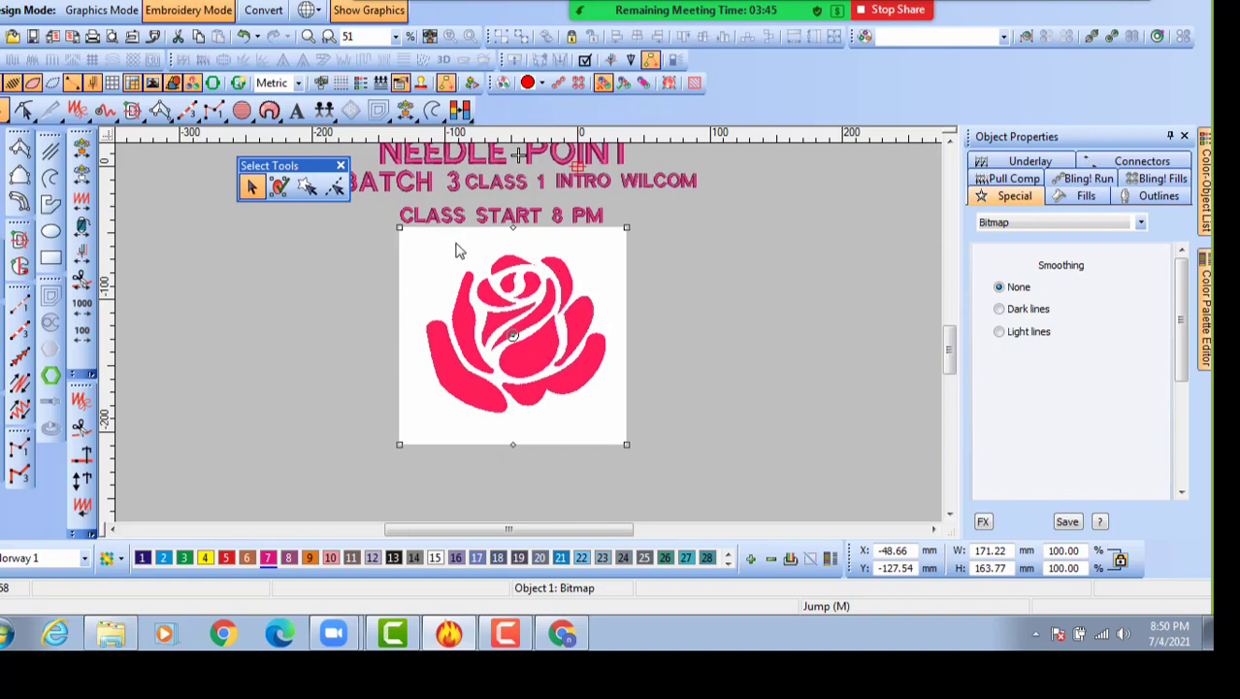
pyautogui.moveTo(397, 230); pyautogui.dragTo(379, 260)
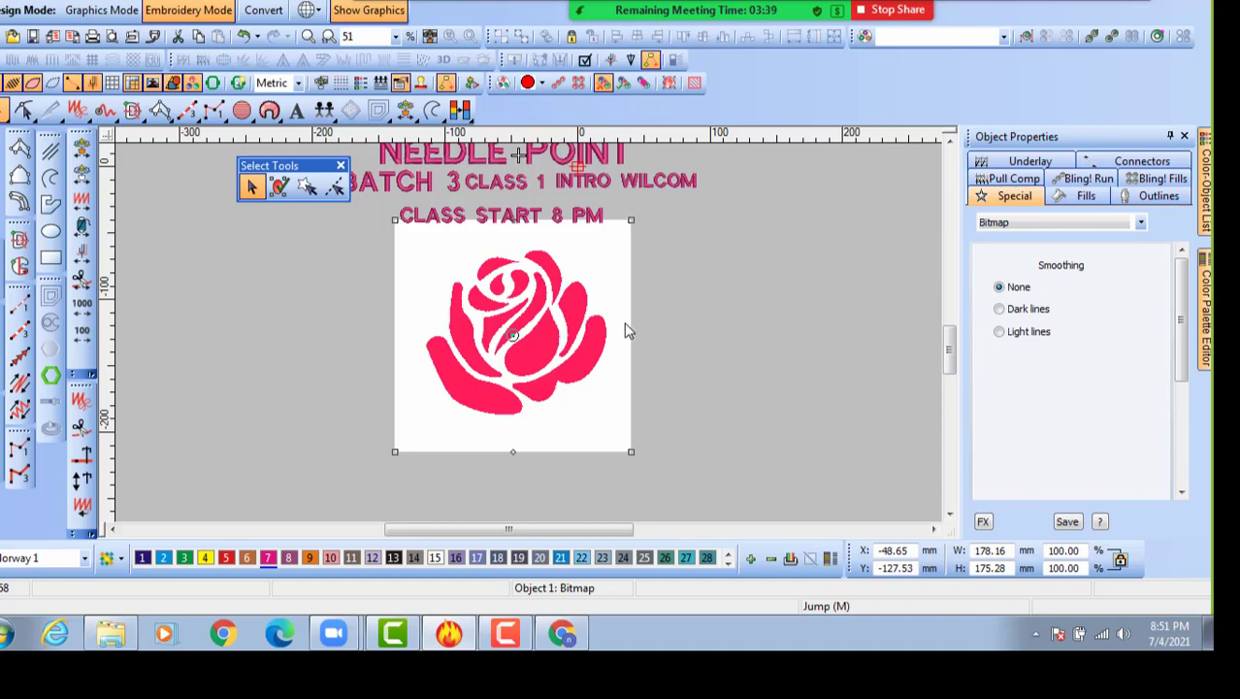
pyautogui.hotkey('ctrl', 'z')
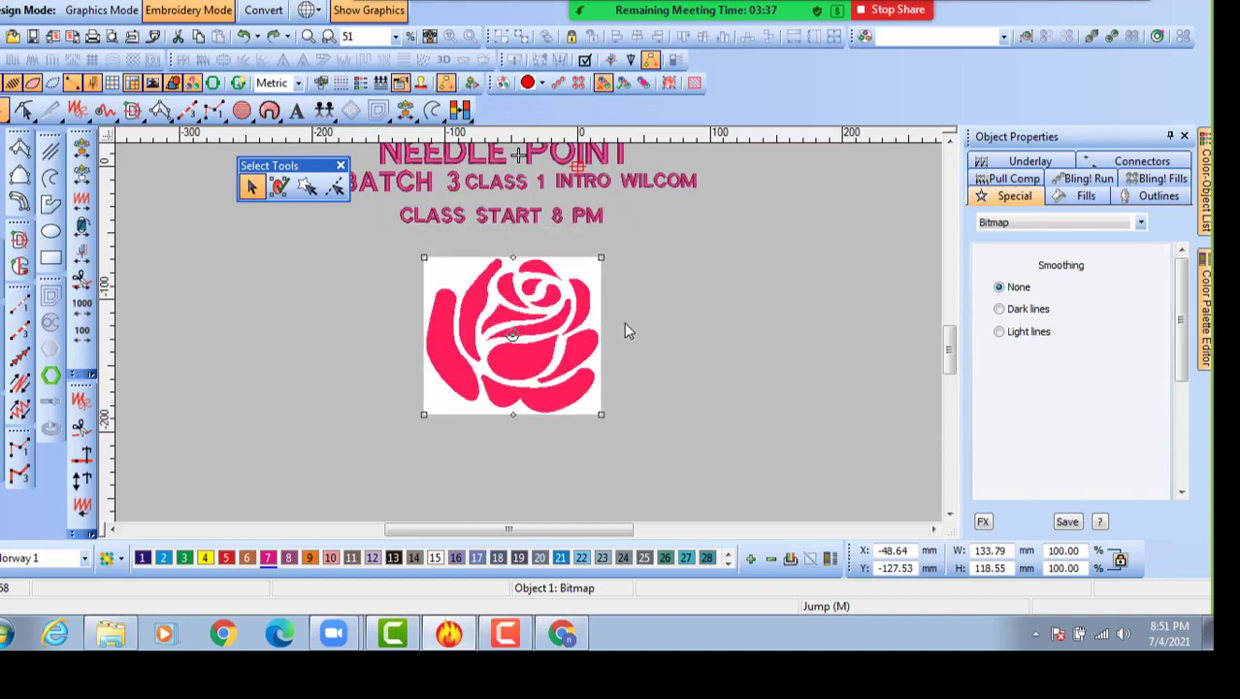
# Reselect the rose bitmap and move it to about X -115, Y -126 mm.
pyautogui.click(549, 311)
pyautogui.click(517, 330)
pyautogui.click(659, 285)
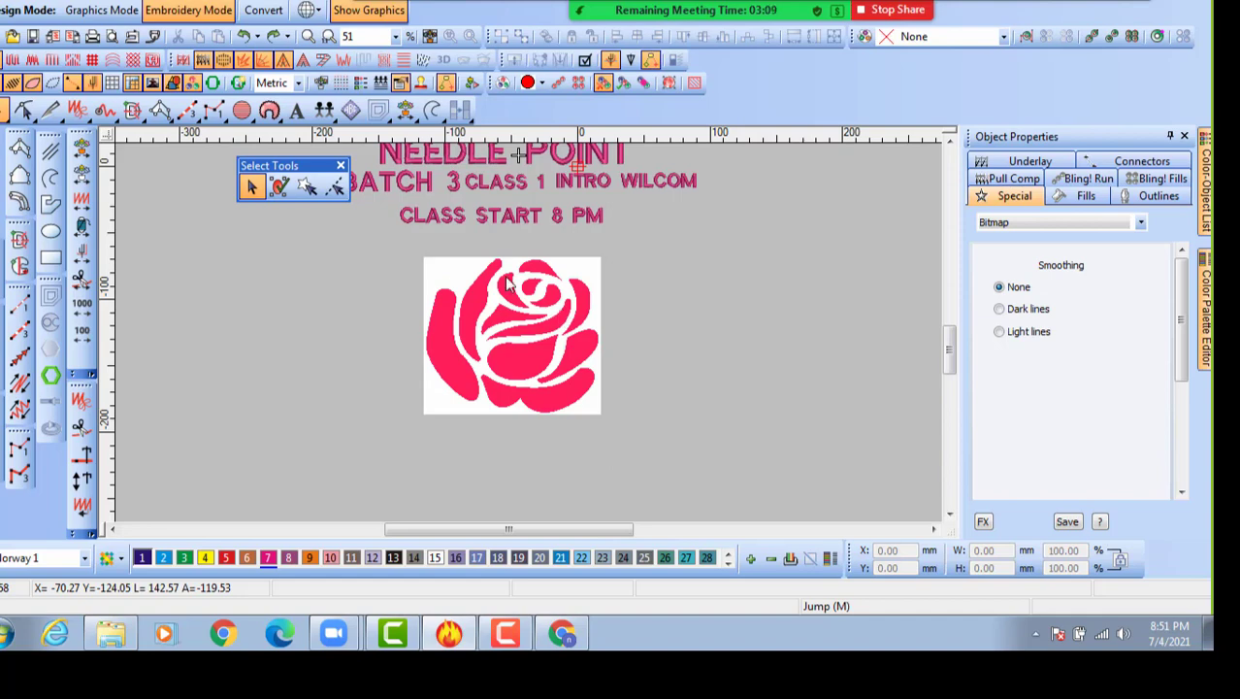
pyautogui.click(517, 324)
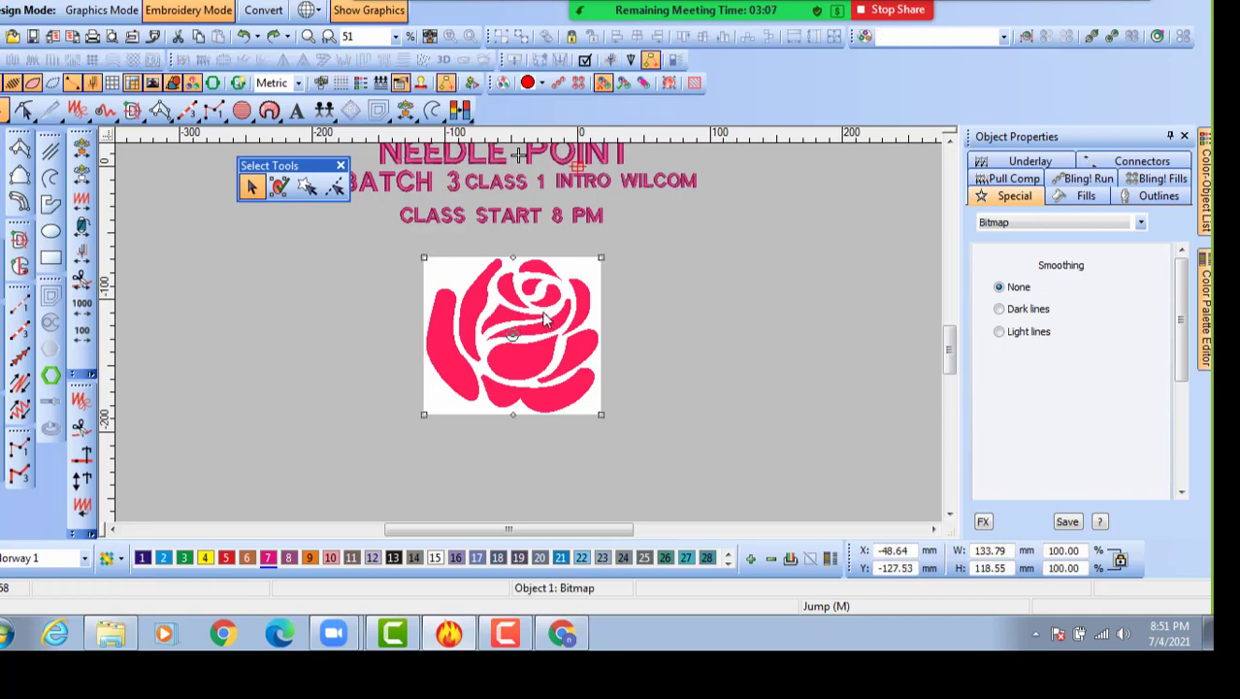
pyautogui.moveTo(483, 330); pyautogui.dragTo(434, 320)
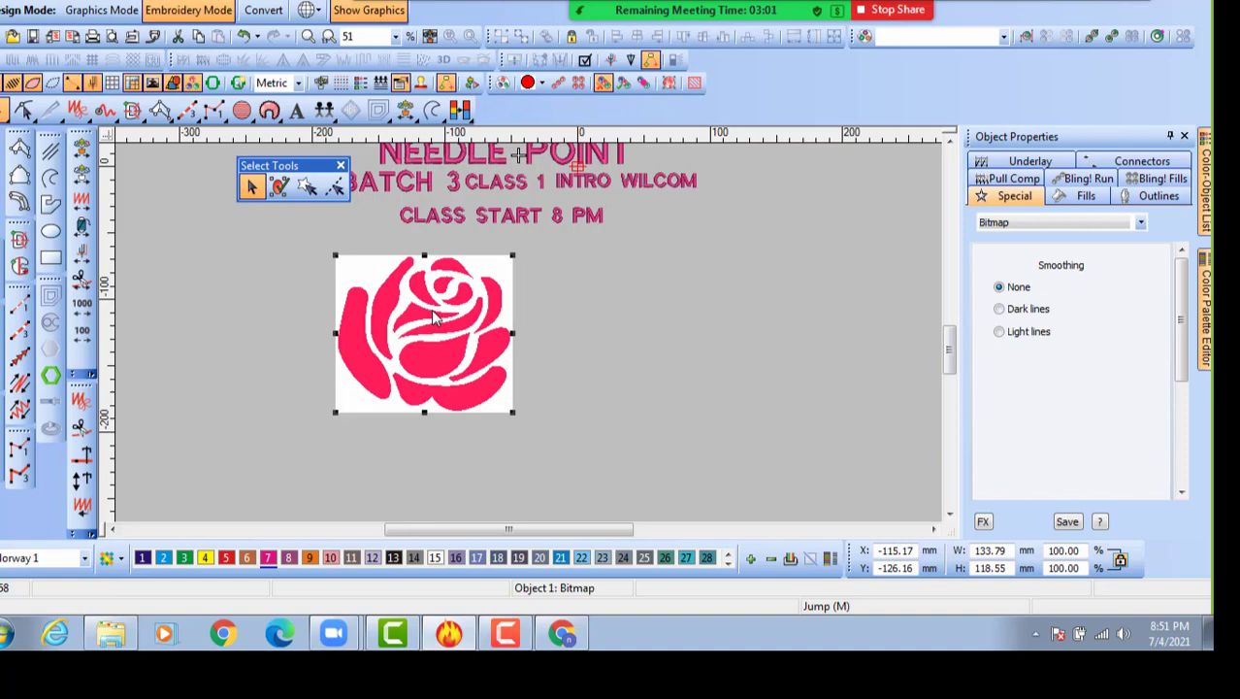
# Duplicate the rose bitmap and place the copy to its right at about X 43, Y -128 mm.
pyautogui.hotkey('ctrl', 'c')
pyautogui.hotkey('ctrl', 'v')
pyautogui.moveTo(433, 310); pyautogui.dragTo(638, 321)
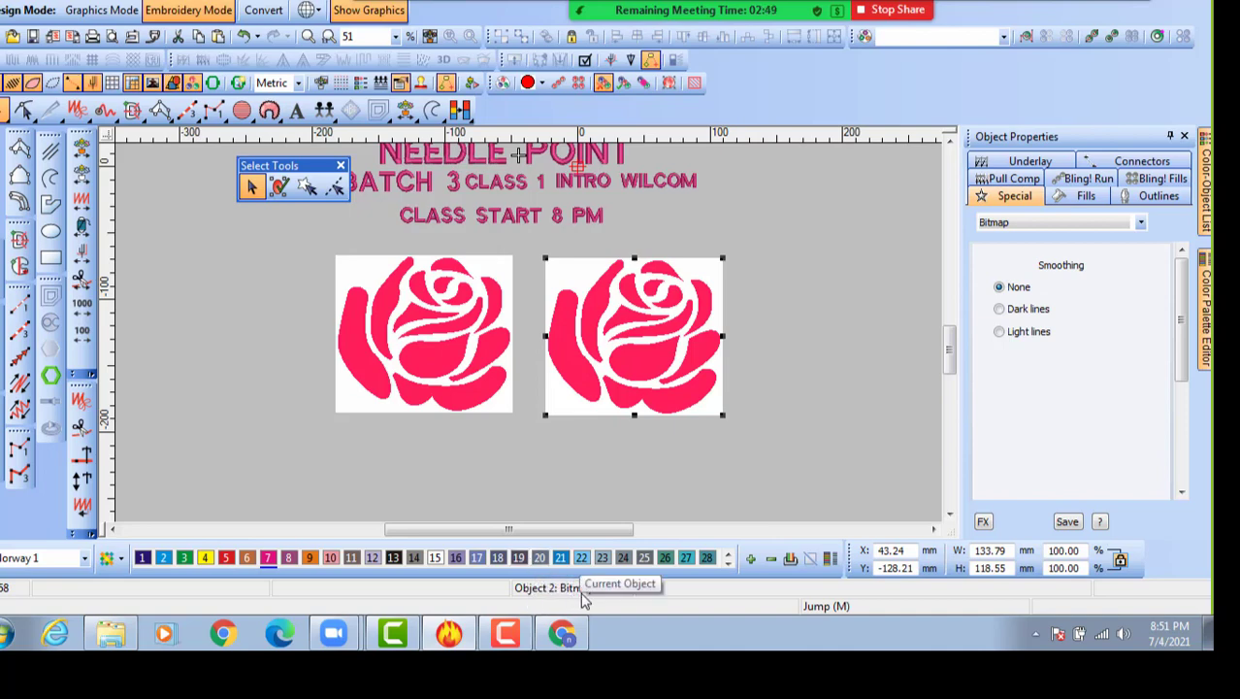
# Check the object numbers of the two rose bitmaps, then delete the copy.
pyautogui.click(423, 327)
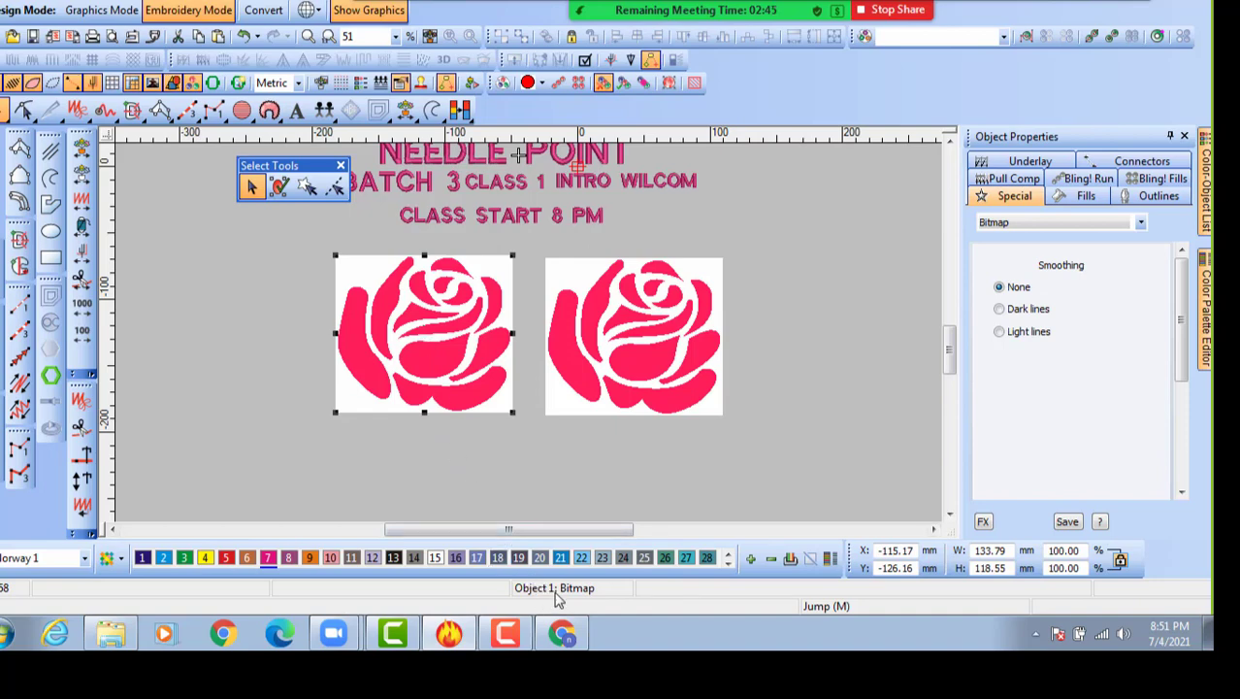
pyautogui.click(606, 321)
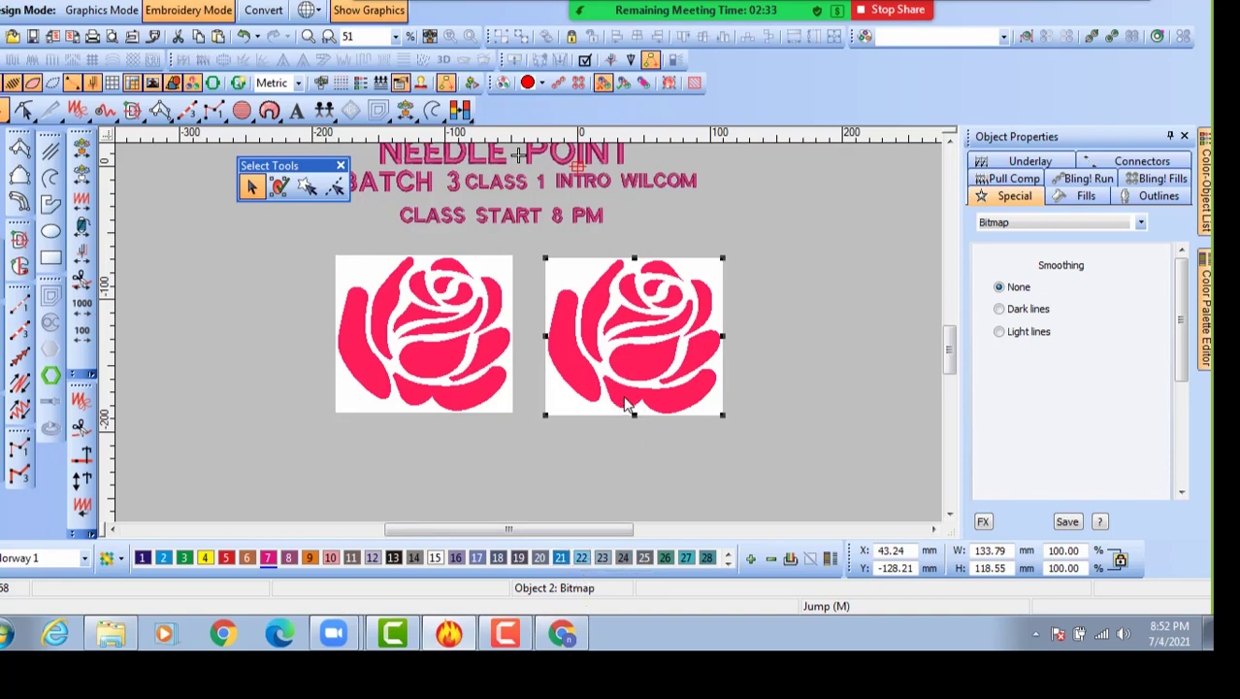
pyautogui.press('Delete')
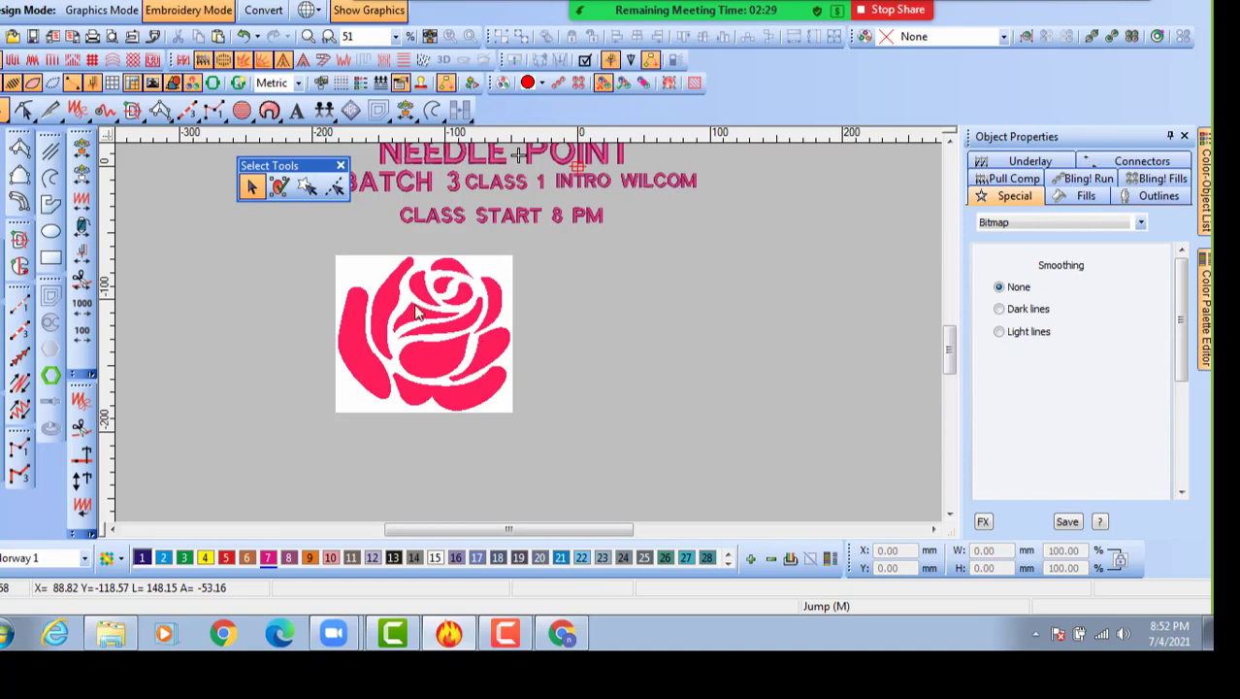
# Dock the Select Tools toolbar and move the rose bitmap to about X -89, Y -118 mm, leaving it deselected.
pyautogui.moveTo(281, 166); pyautogui.dragTo(14, 165)
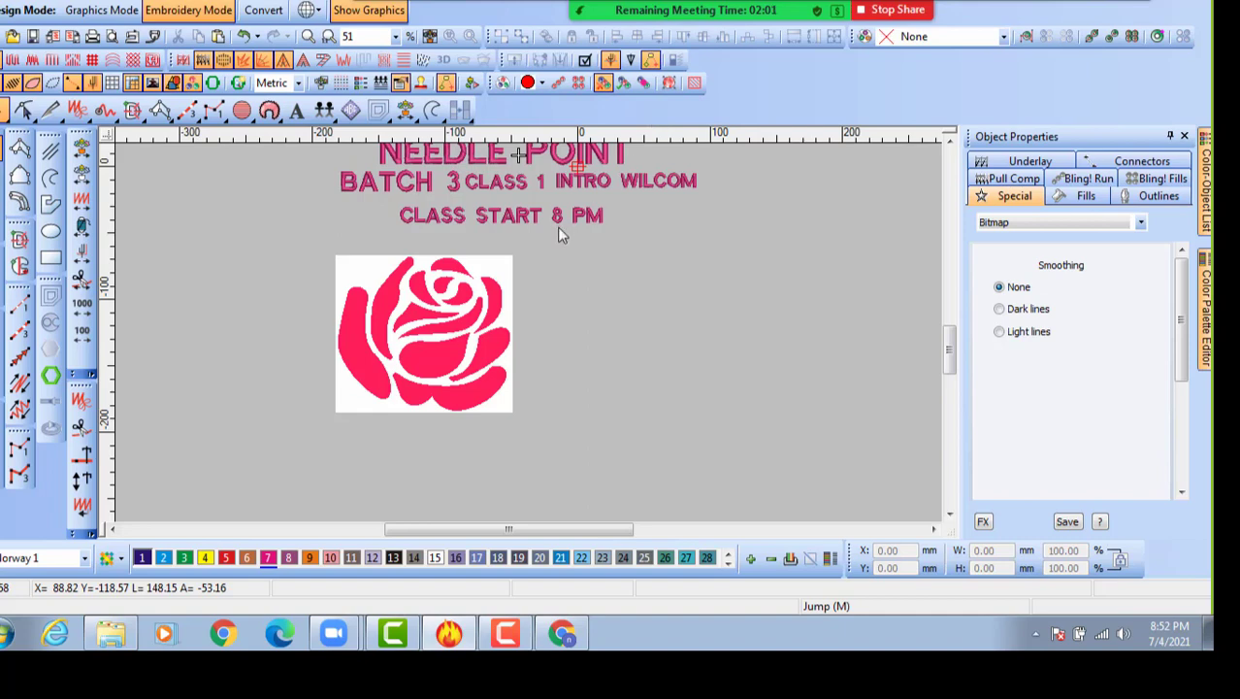
pyautogui.moveTo(415, 313); pyautogui.dragTo(448, 303)
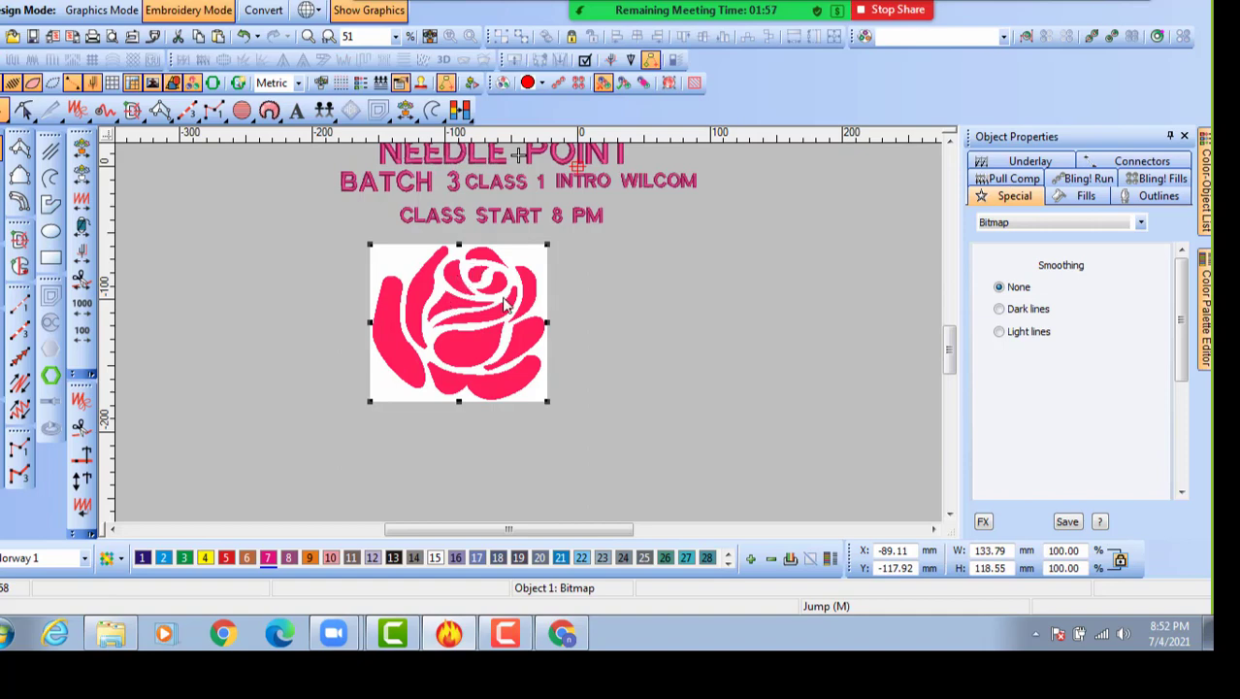
pyautogui.click(623, 284)
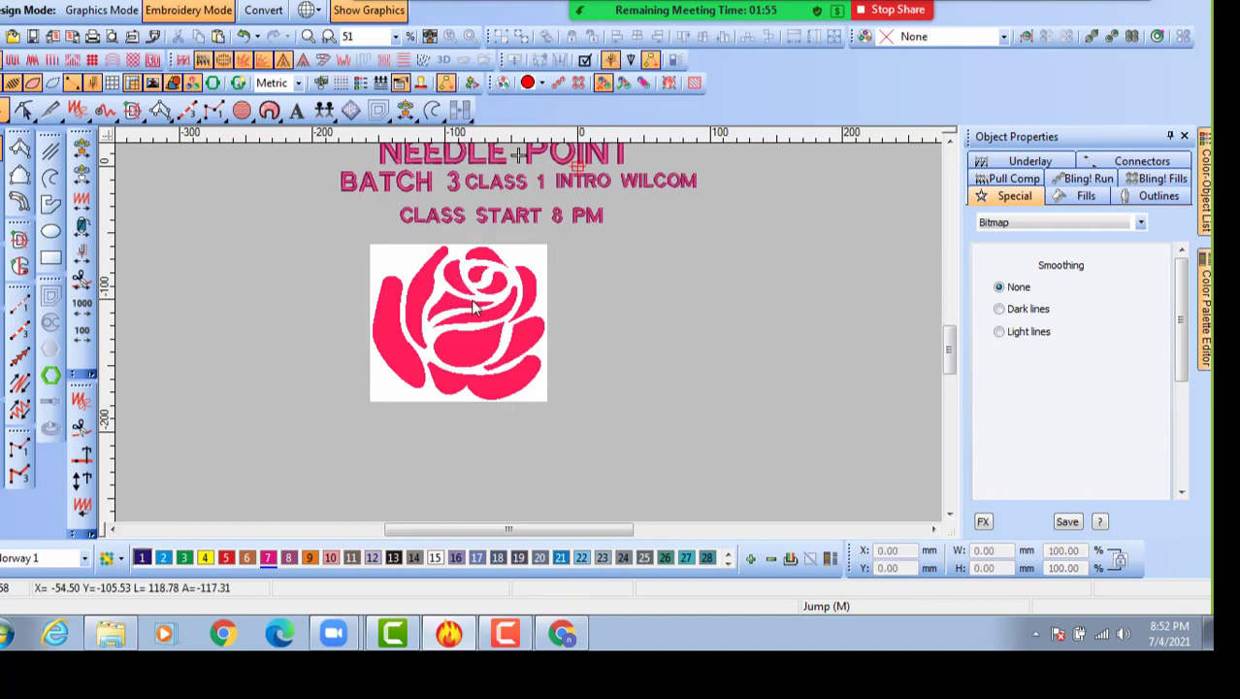
# Float the Drawing Tools toolbar over the canvas and activate the Line tool.
pyautogui.scroll(2, 458, 289)
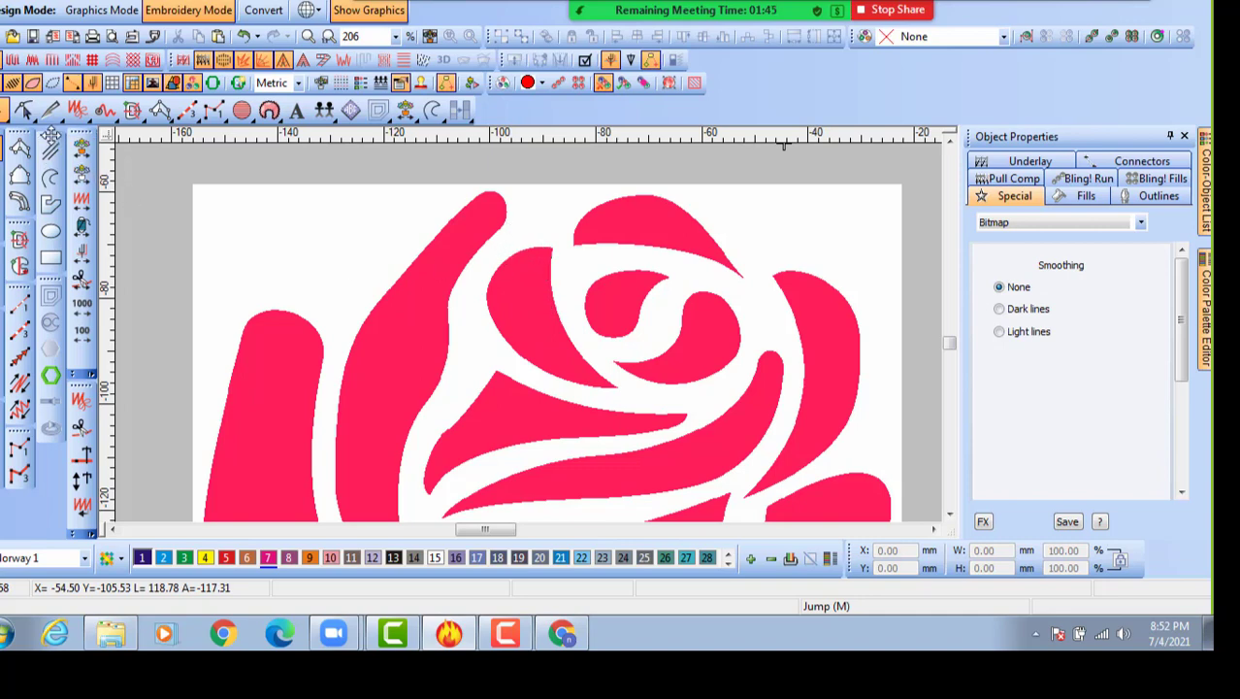
pyautogui.moveTo(50, 135); pyautogui.dragTo(269, 157)
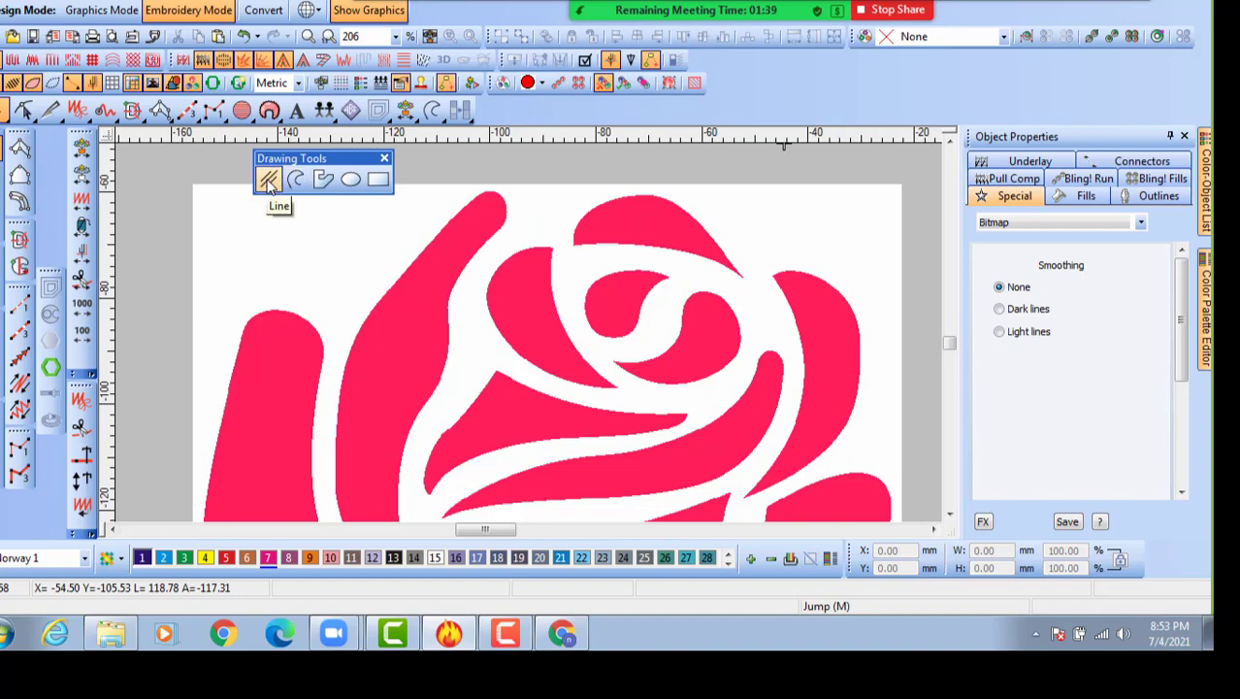
pyautogui.click(268, 182)
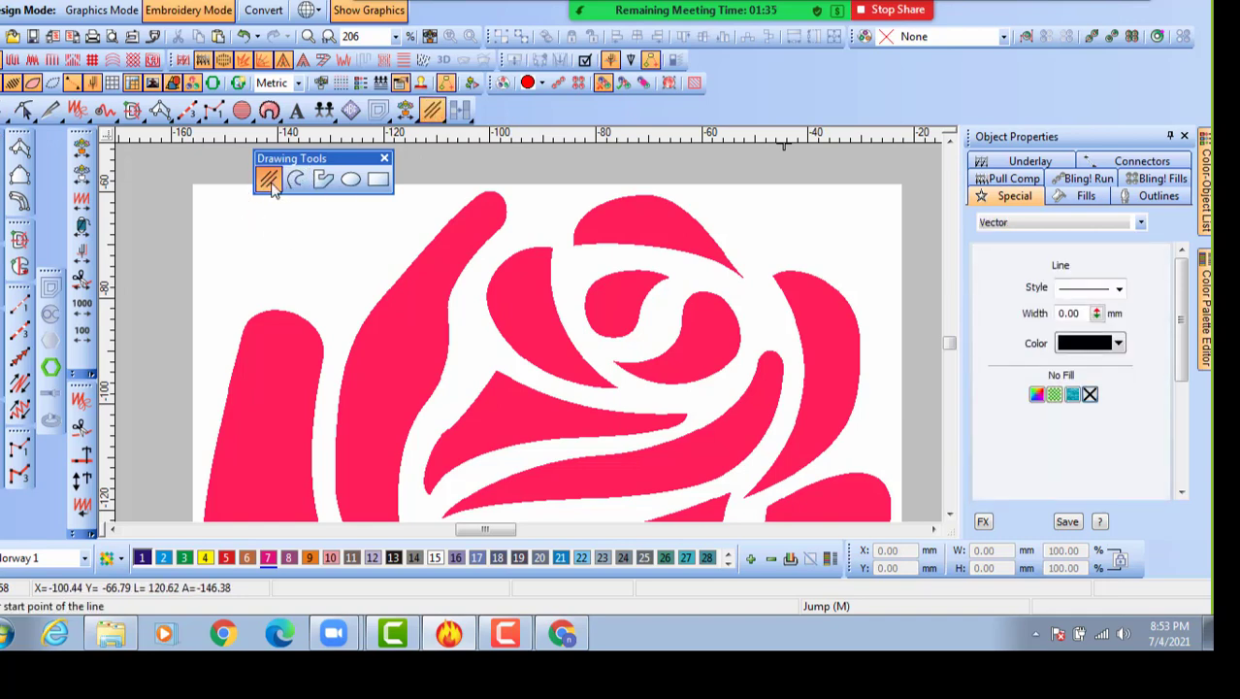
pyautogui.press('0')
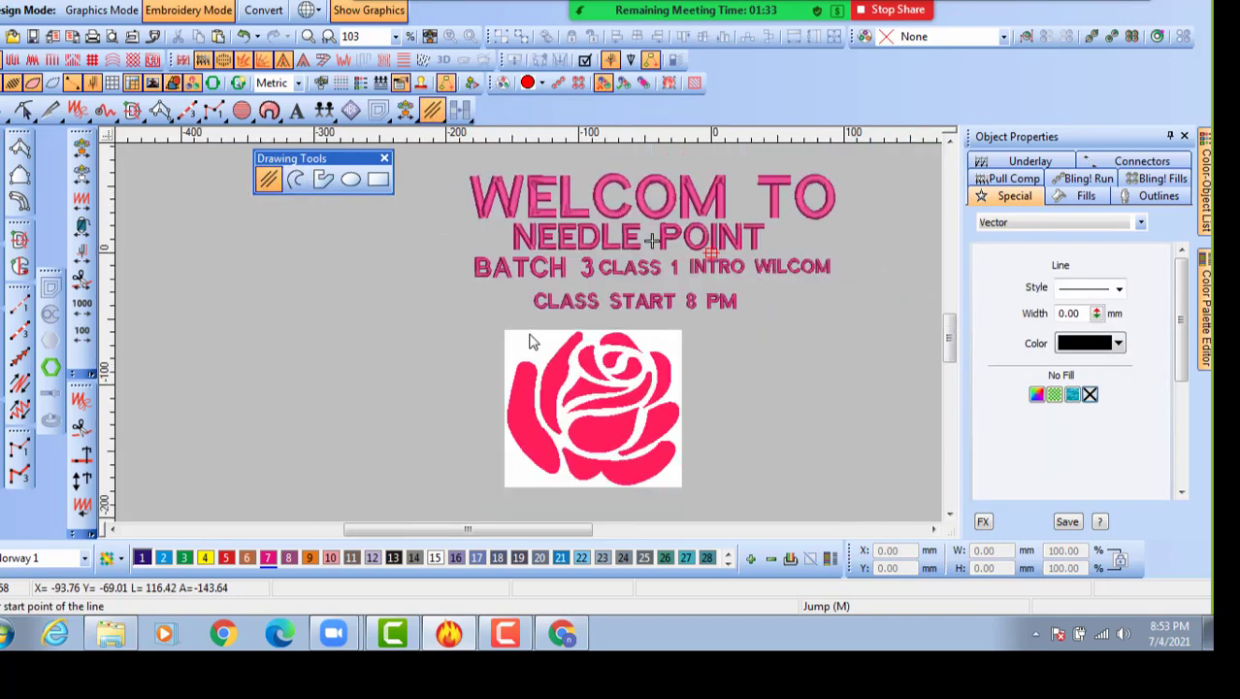
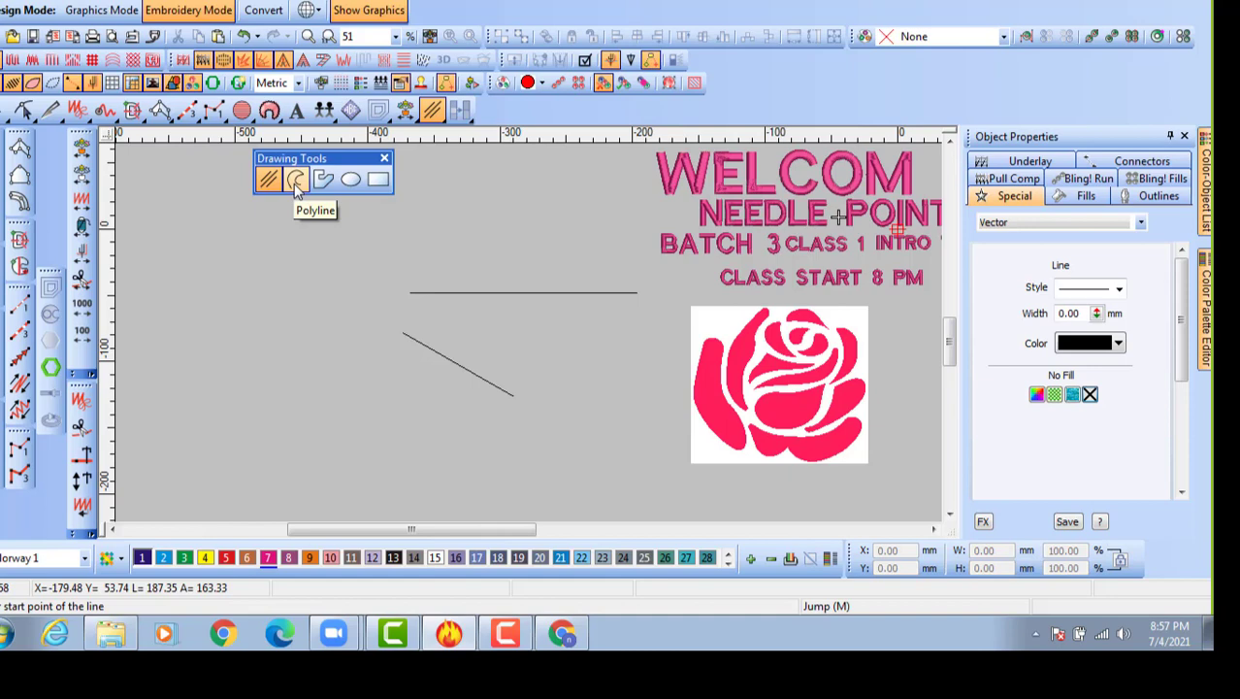
# Leave the Line tool and move the horizontal line to about X -351, Y -53 mm.
pyautogui.click(525, 294)
pyautogui.press('Escape')
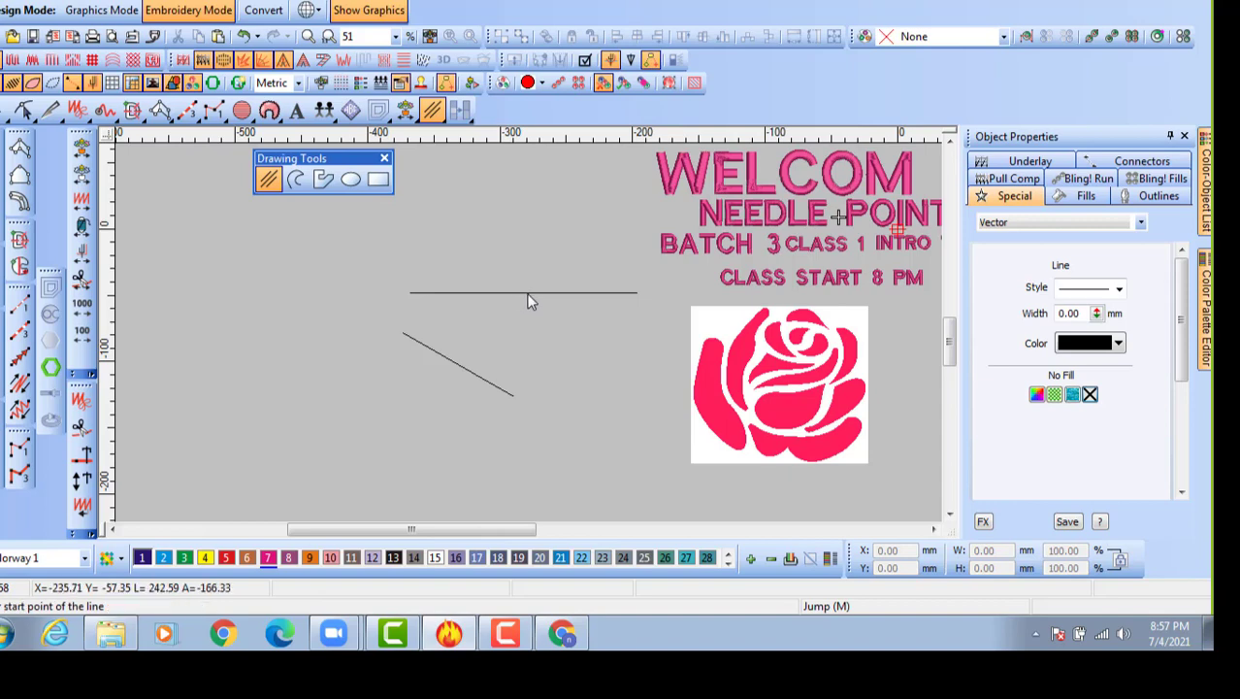
pyautogui.press('Escape')
pyautogui.moveTo(524, 294); pyautogui.dragTo(392, 301)
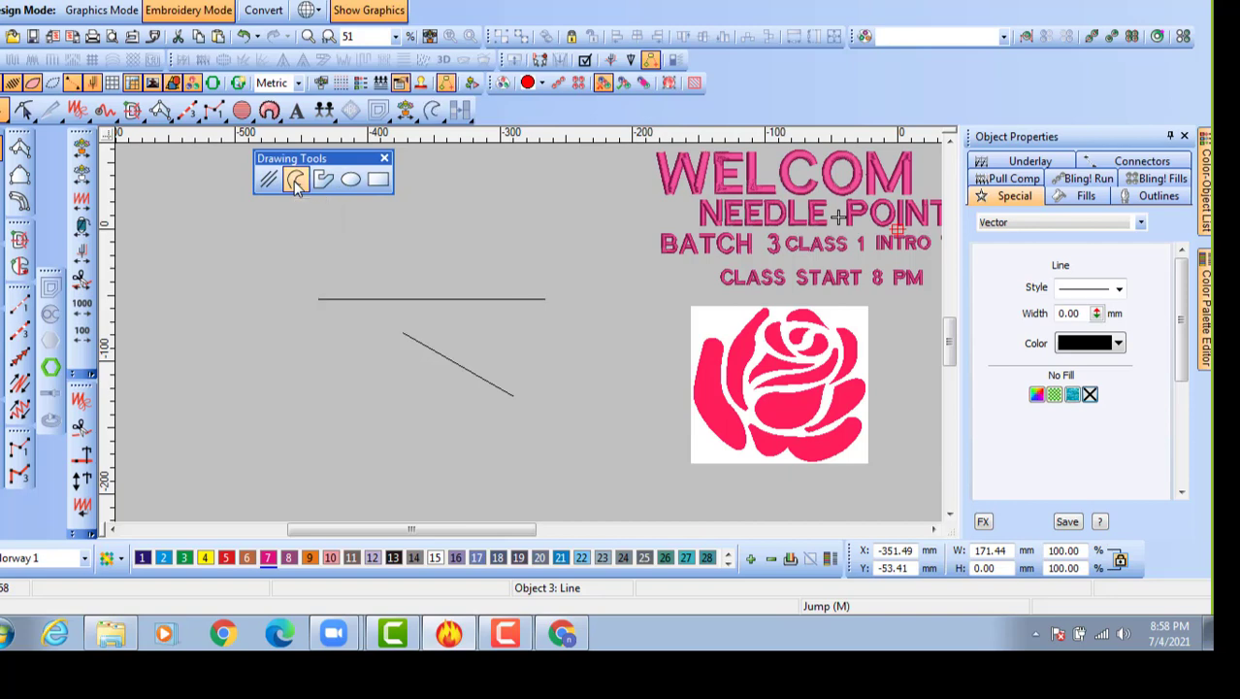
# Draw an open crescent-shaped polyline about 46 by 68 mm beside the rose, and move it to about X -230, Y -92 mm.
pyautogui.click(297, 182)
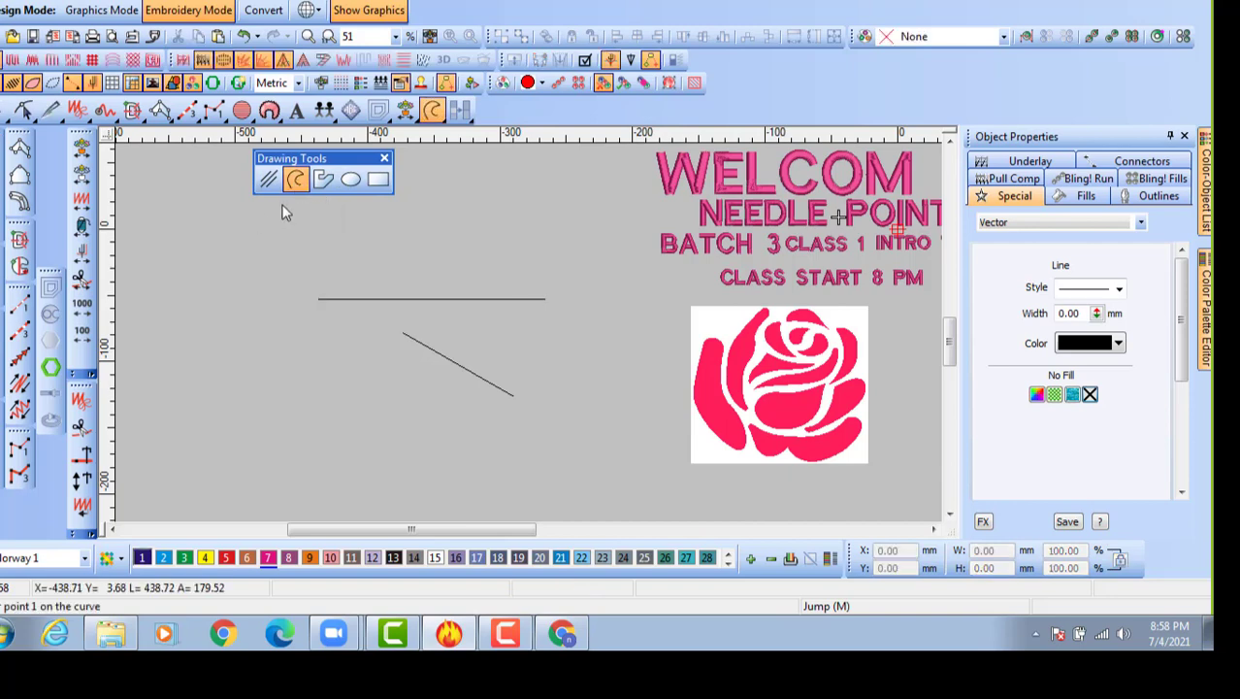
pyautogui.click(601, 392)
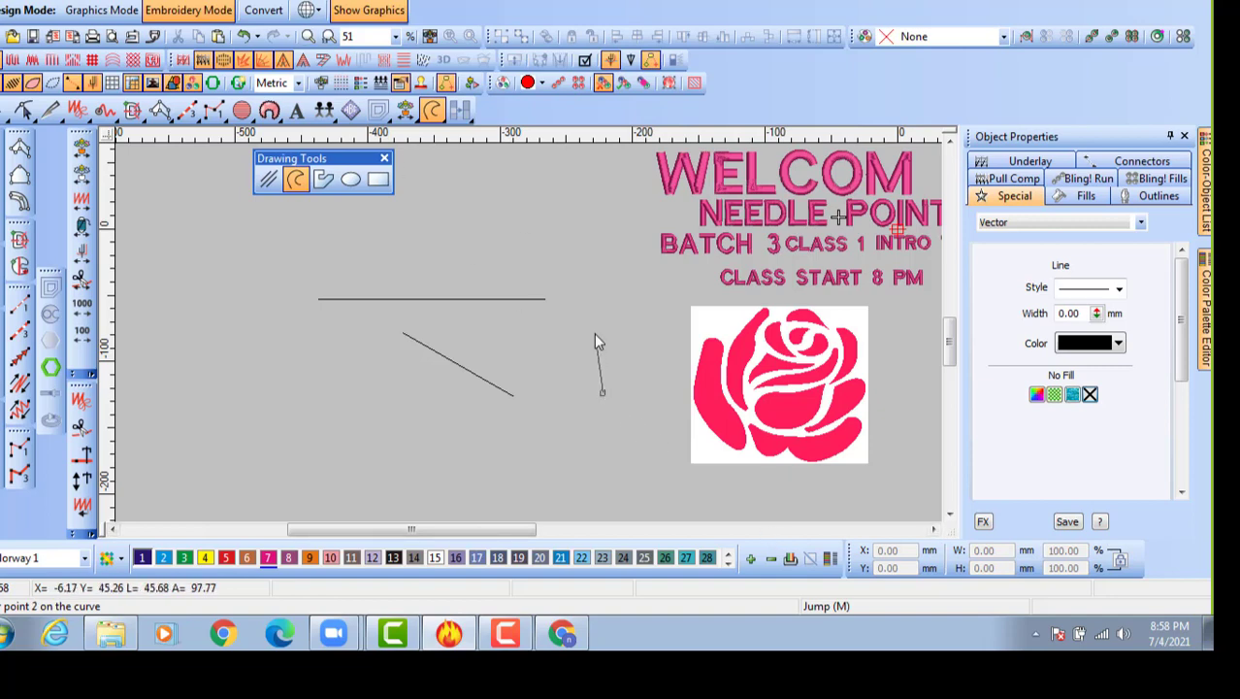
pyautogui.click(585, 341)
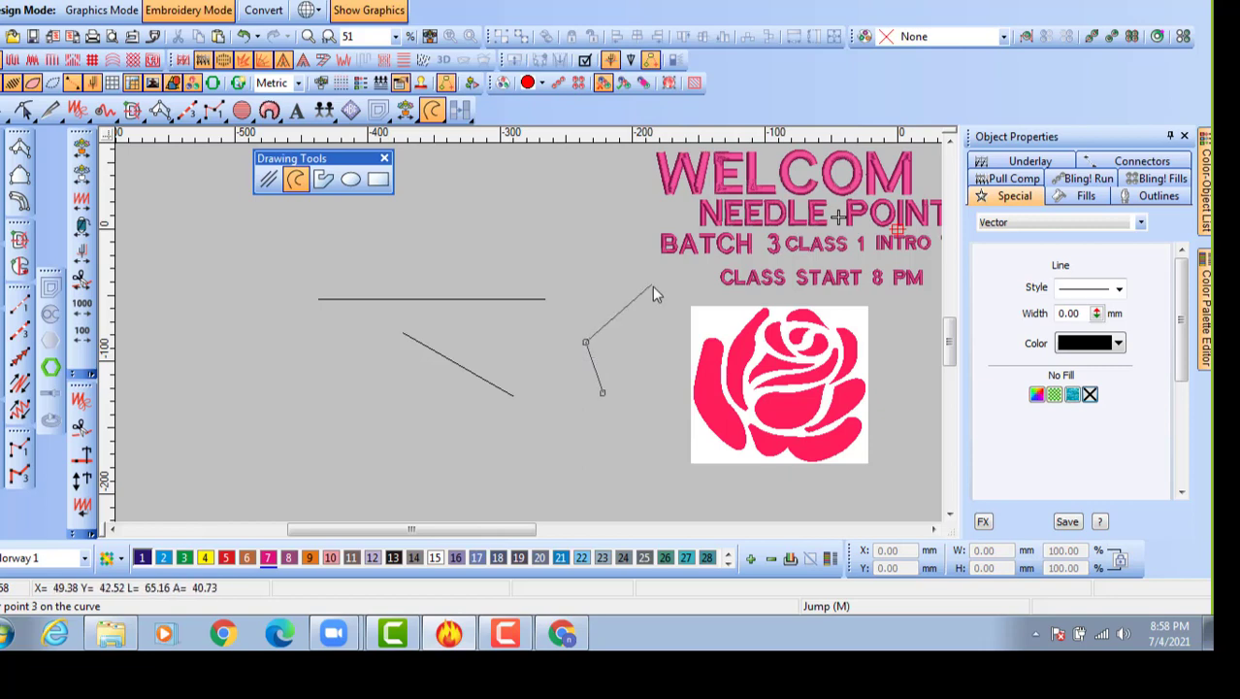
pyautogui.click(644, 304)
pyautogui.click(618, 342)
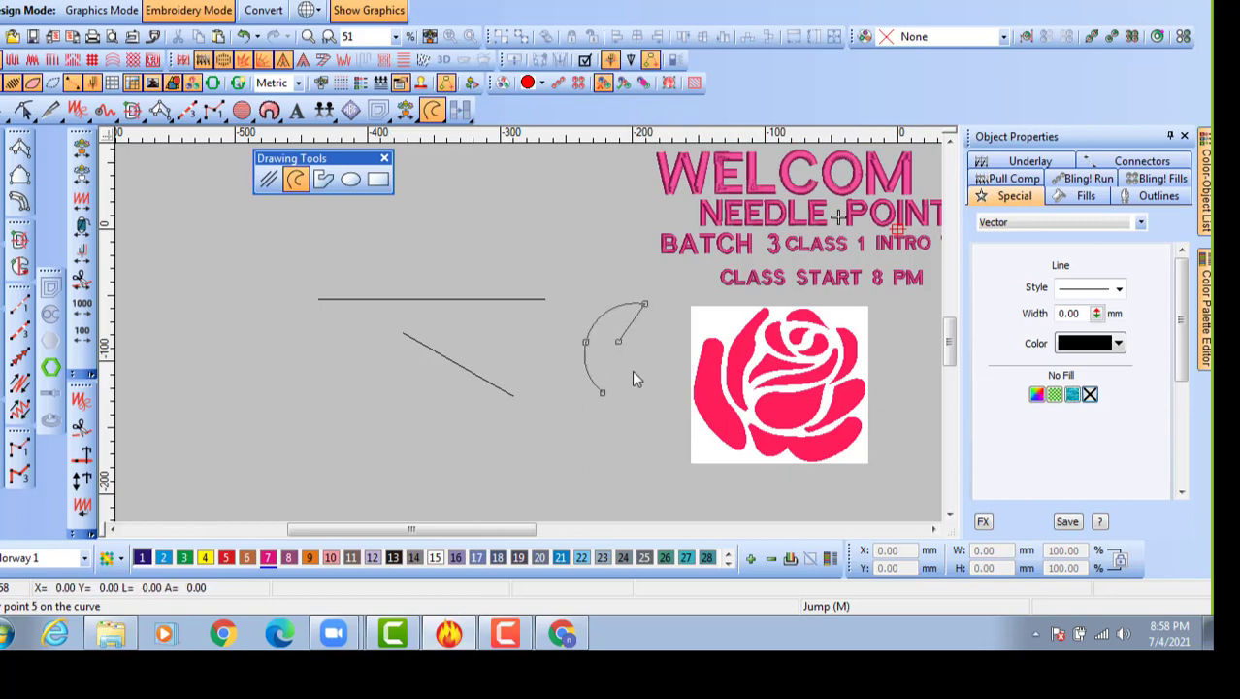
pyautogui.click(640, 393)
pyautogui.press('Return')
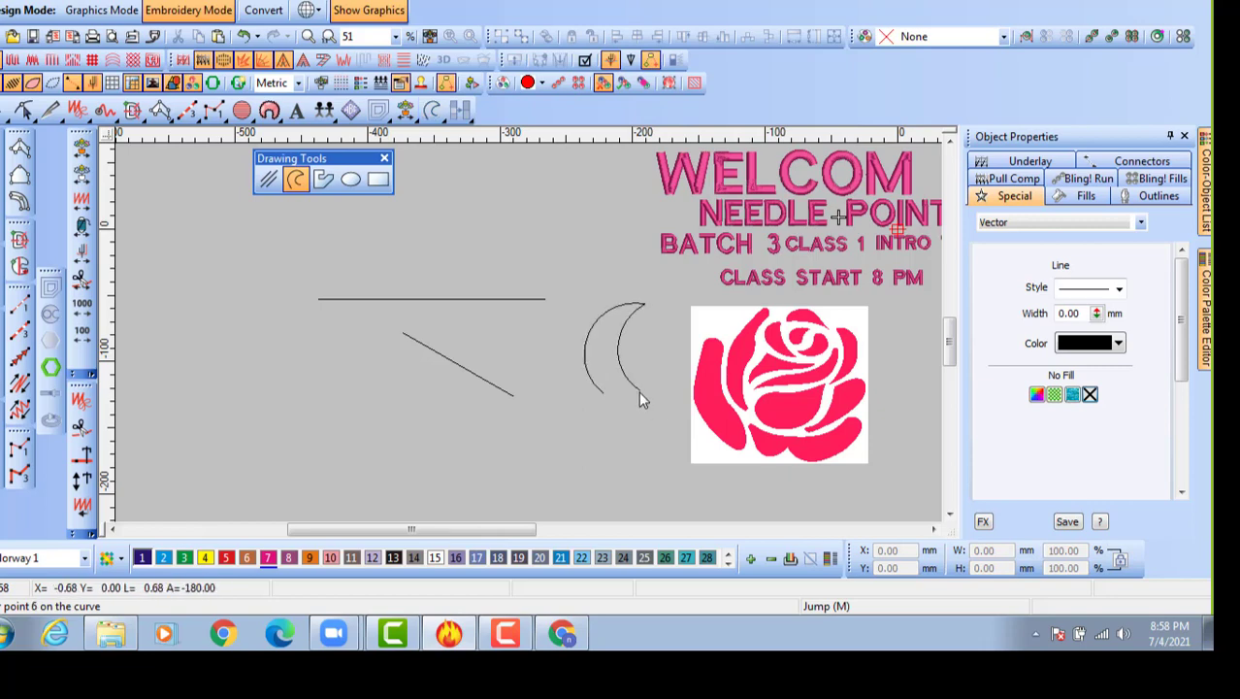
pyautogui.press('Escape')
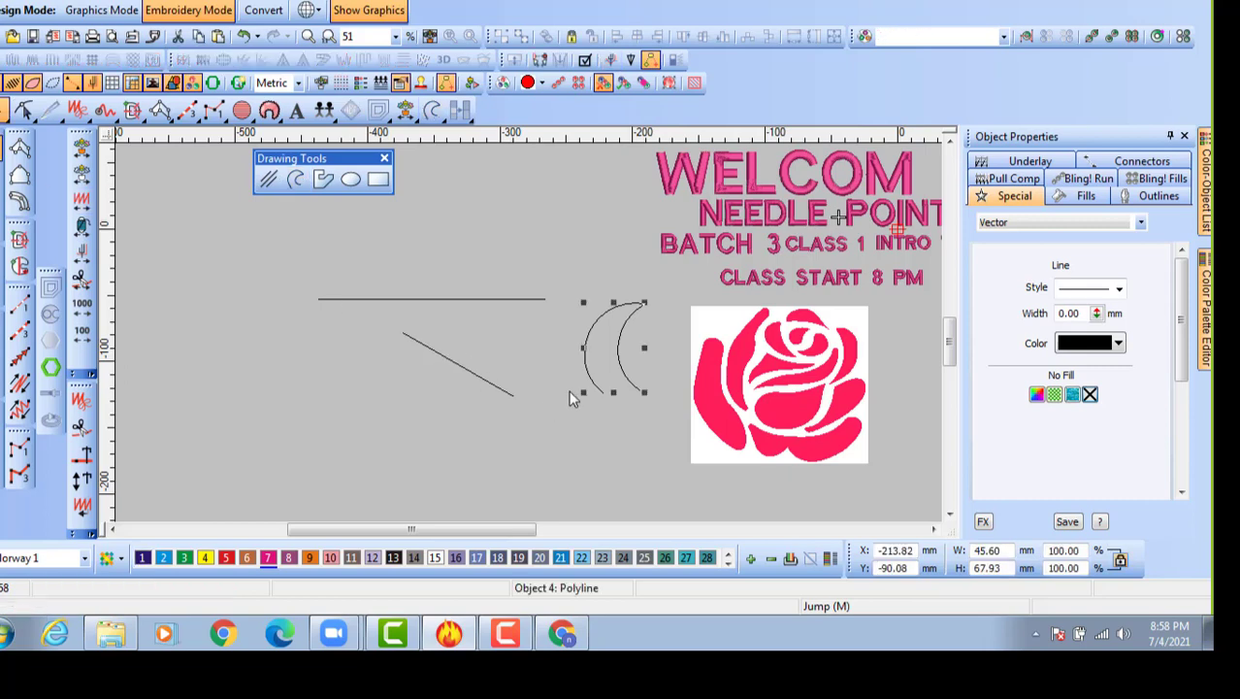
pyautogui.moveTo(597, 323); pyautogui.dragTo(575, 325)
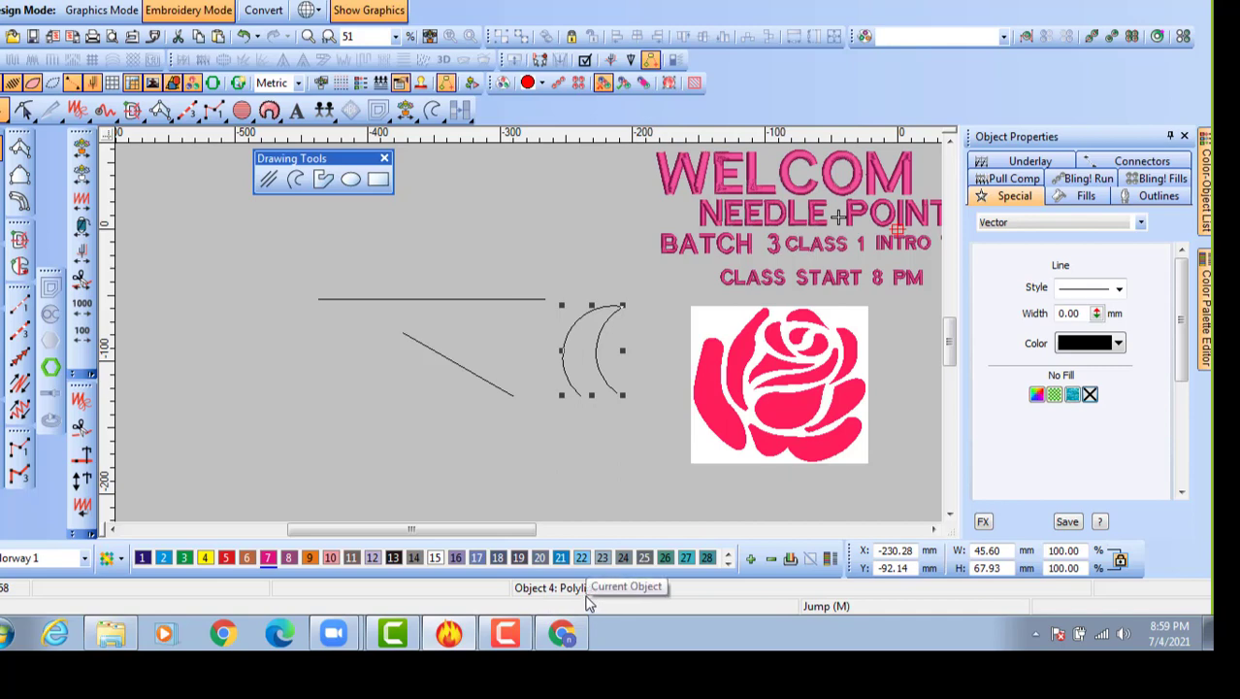
# Move the diagonal line to about X -395, Y -101 mm and the crescent polyline to about X -293, Y -98 mm, leaving both deselected.
pyautogui.click(467, 301)
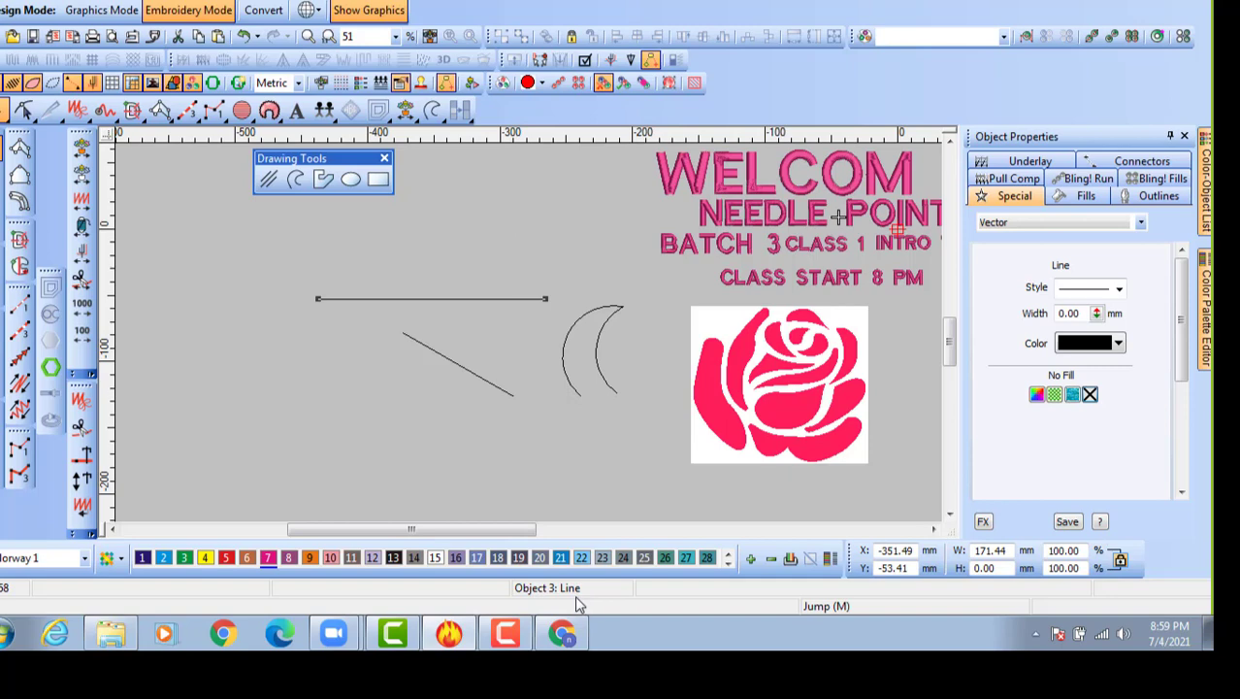
pyautogui.click(575, 466)
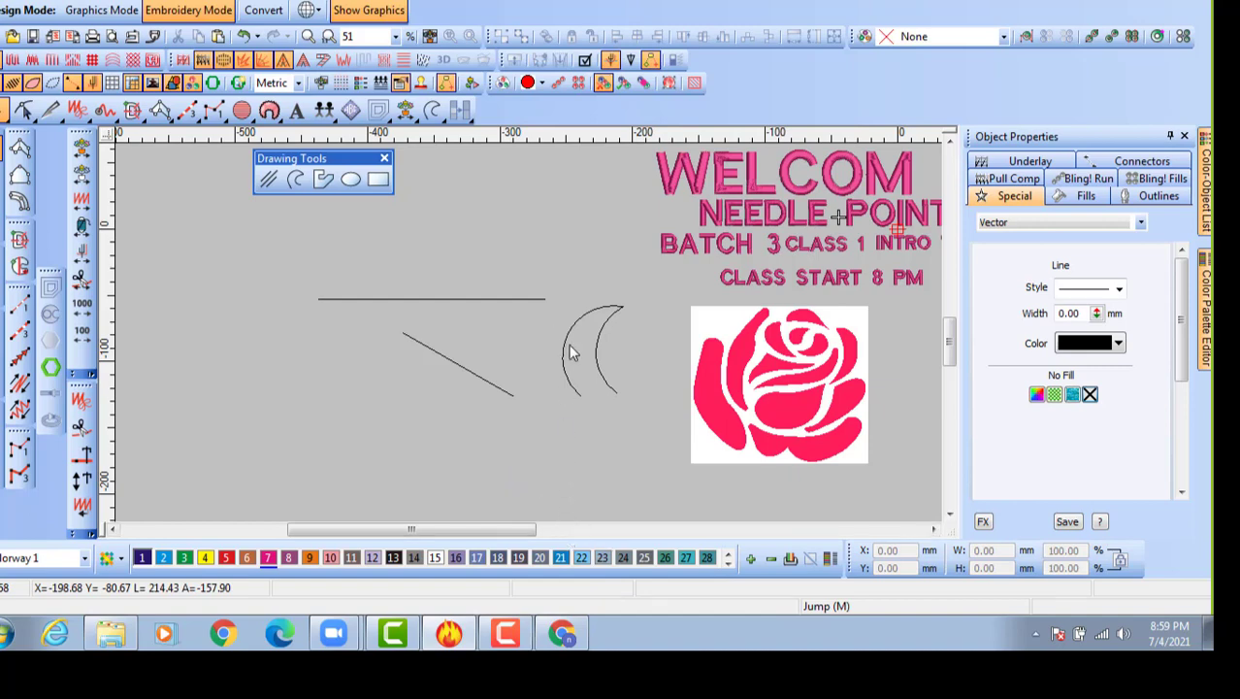
pyautogui.click(583, 315)
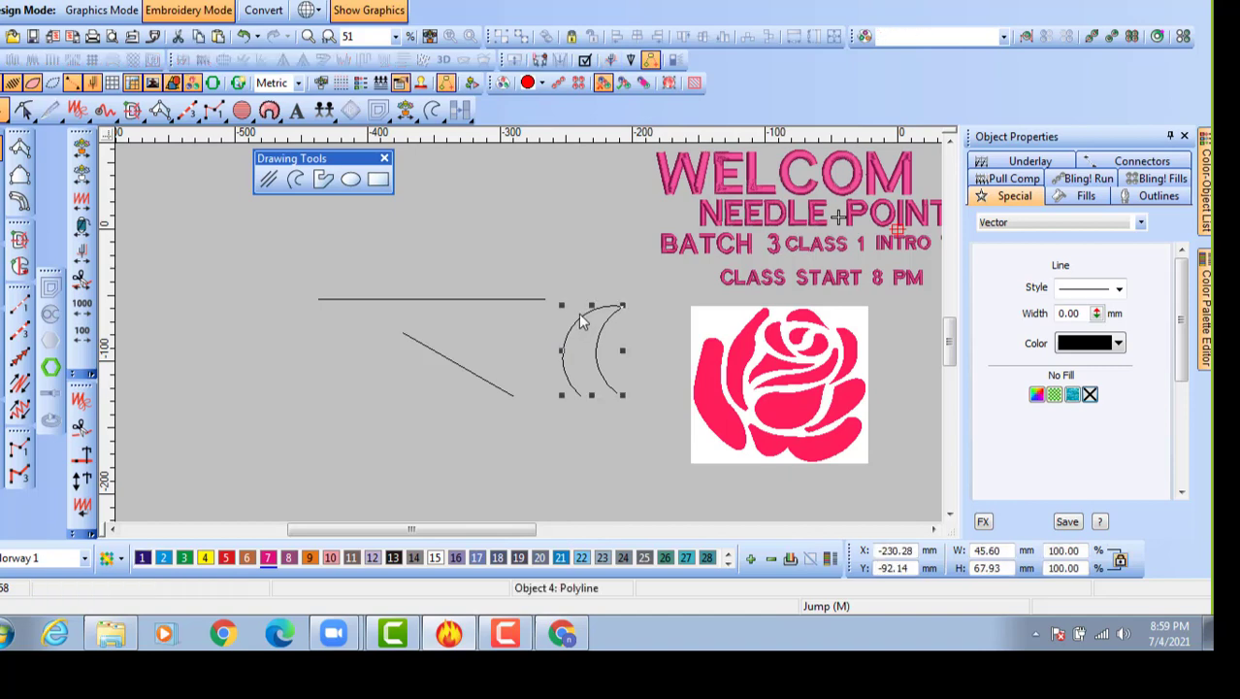
pyautogui.moveTo(578, 320); pyautogui.dragTo(537, 318)
pyautogui.moveTo(492, 381); pyautogui.dragTo(436, 369)
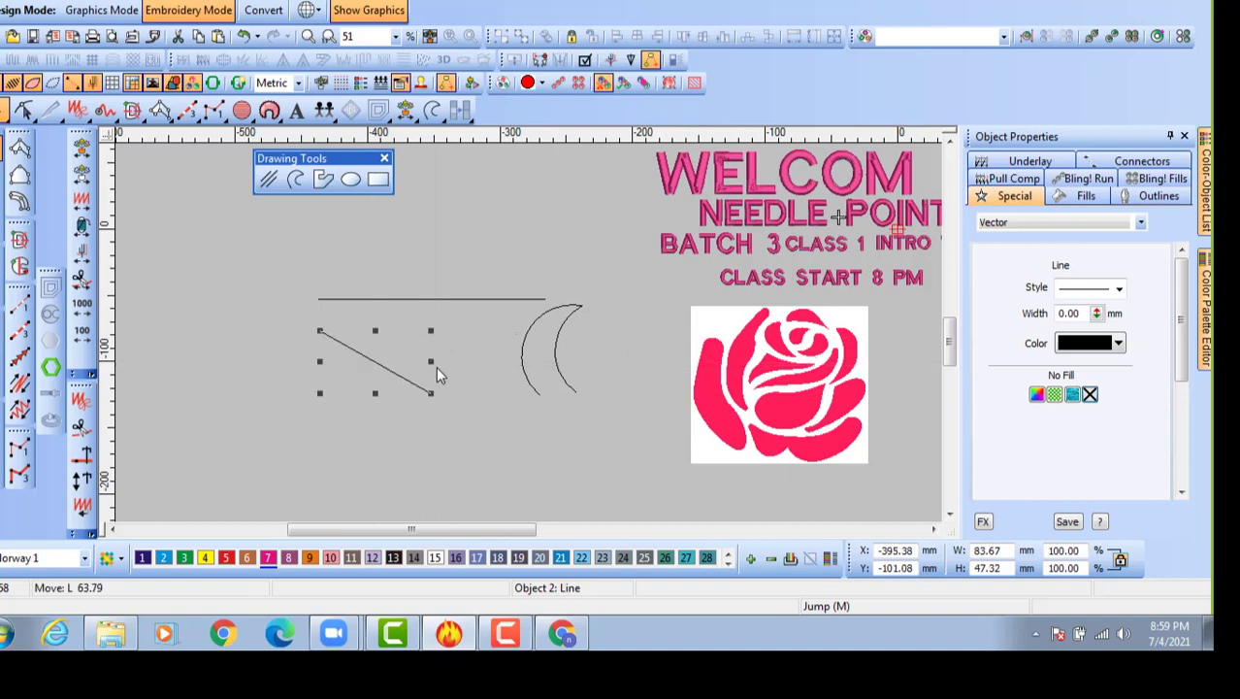
pyautogui.moveTo(578, 311); pyautogui.dragTo(532, 318)
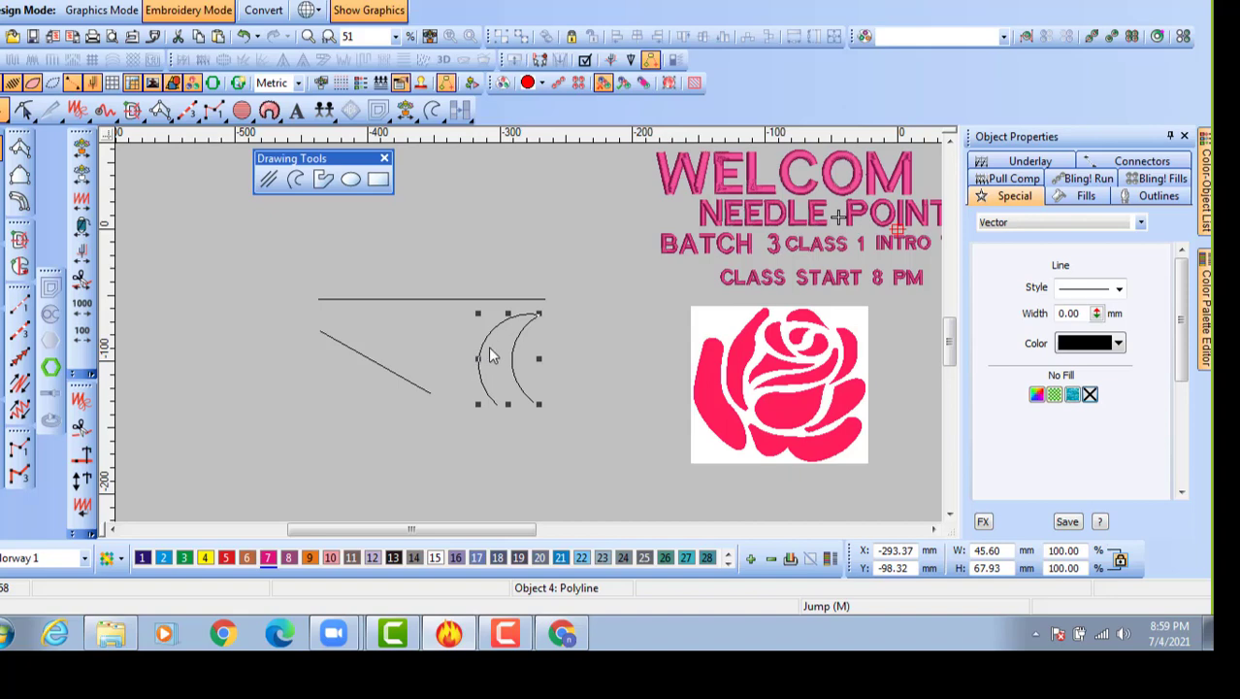
pyautogui.click(579, 345)
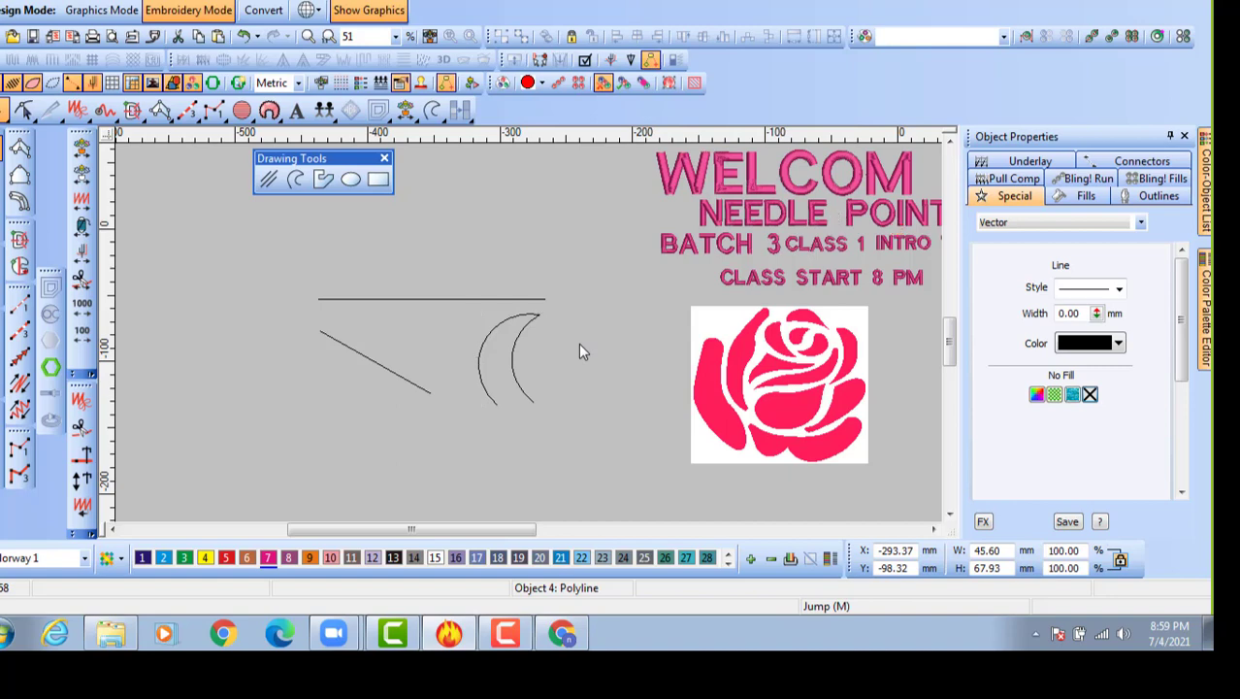
# Draw a second open crescent polyline about 42 by 78 mm beside the rose, and move it to about X -226, Y -97 mm.
pyautogui.click(296, 179)
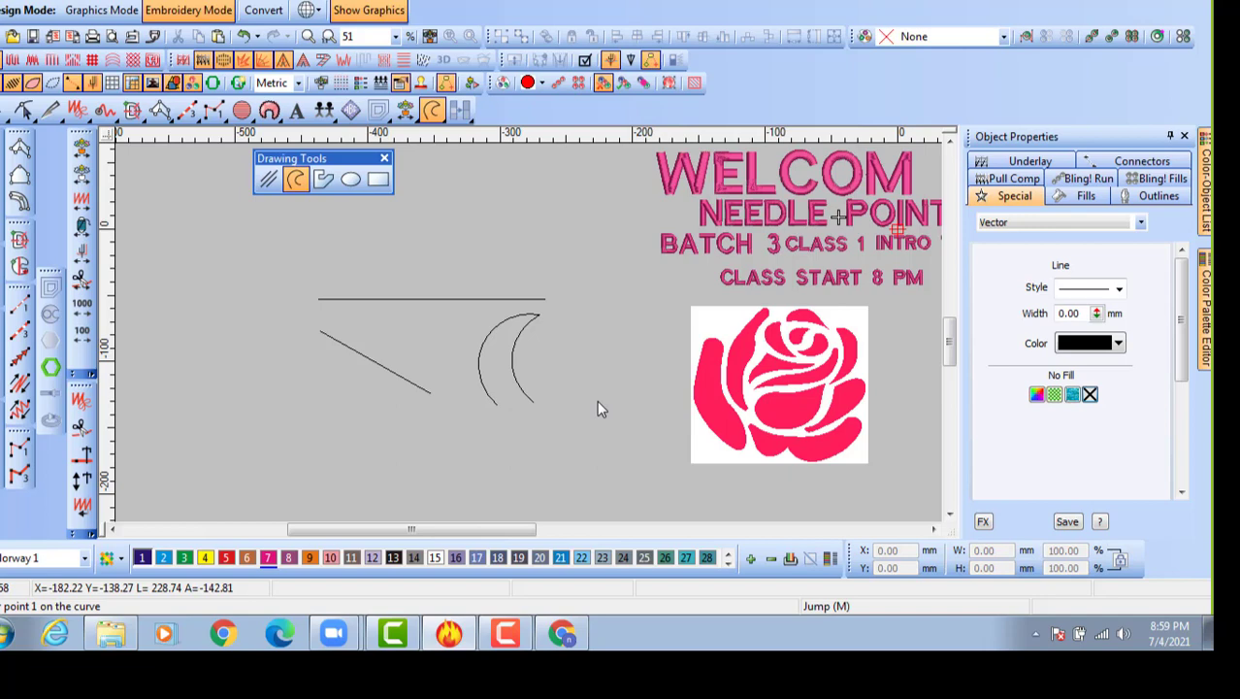
pyautogui.click(597, 400)
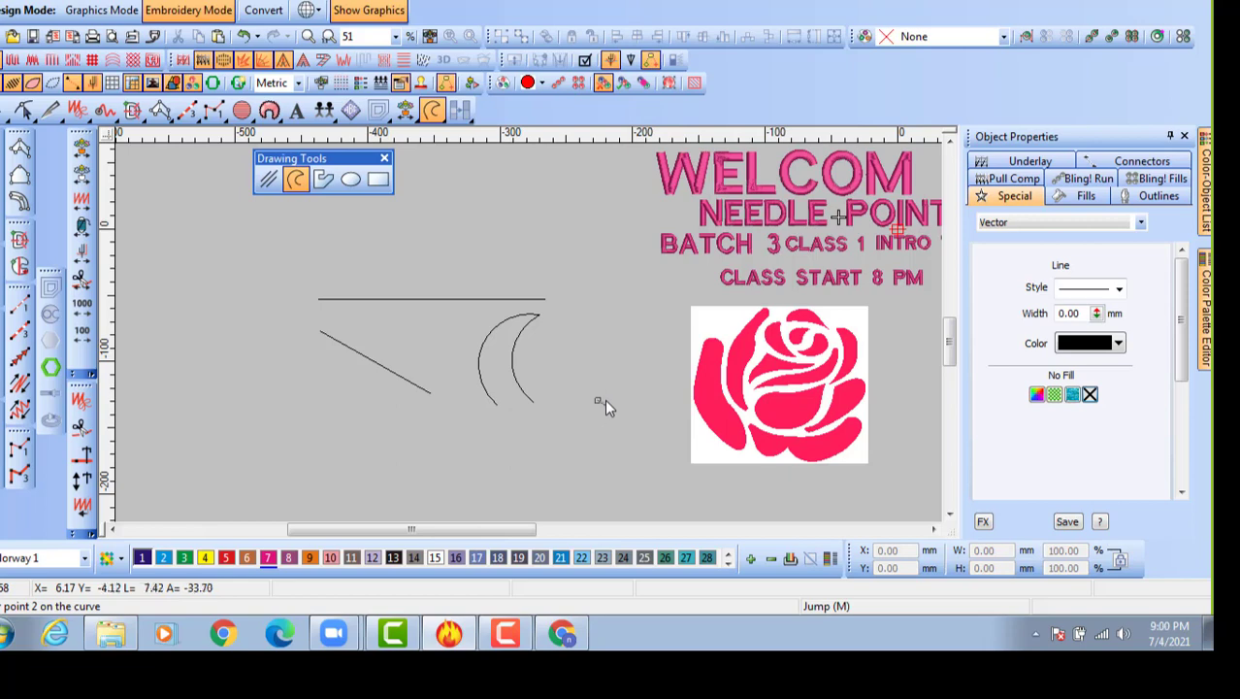
pyautogui.click(585, 346)
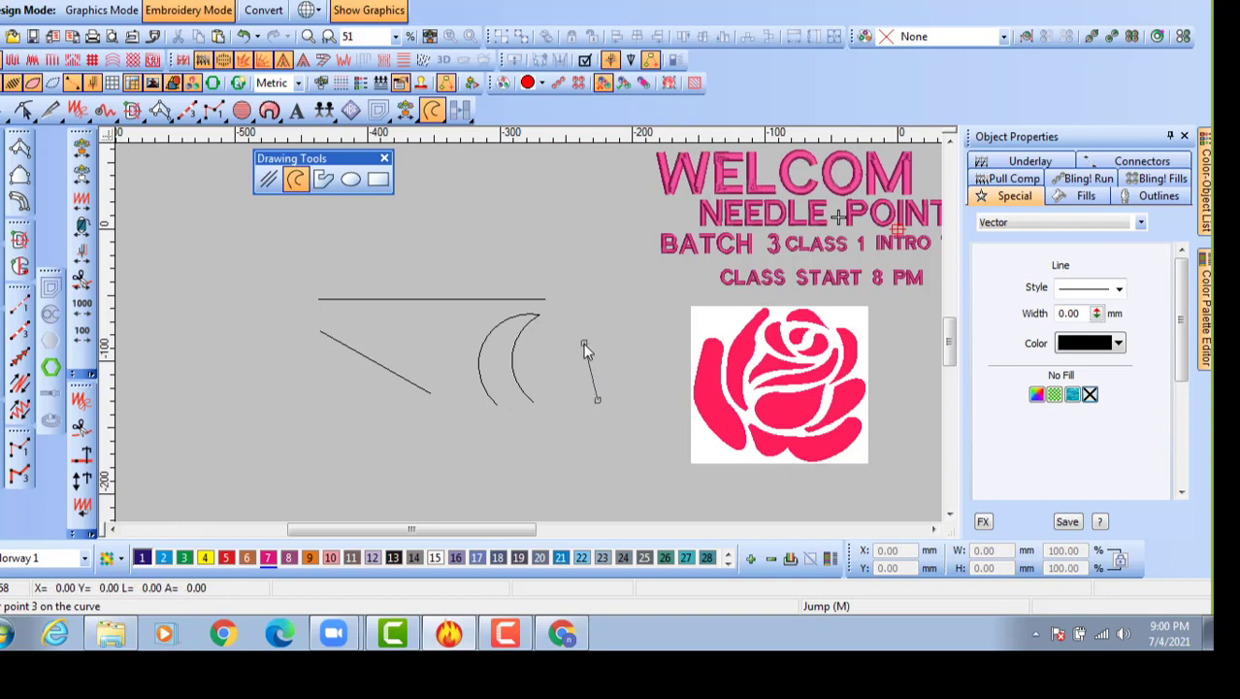
pyautogui.click(636, 298)
pyautogui.click(612, 347)
pyautogui.click(631, 396)
pyautogui.press('Return')
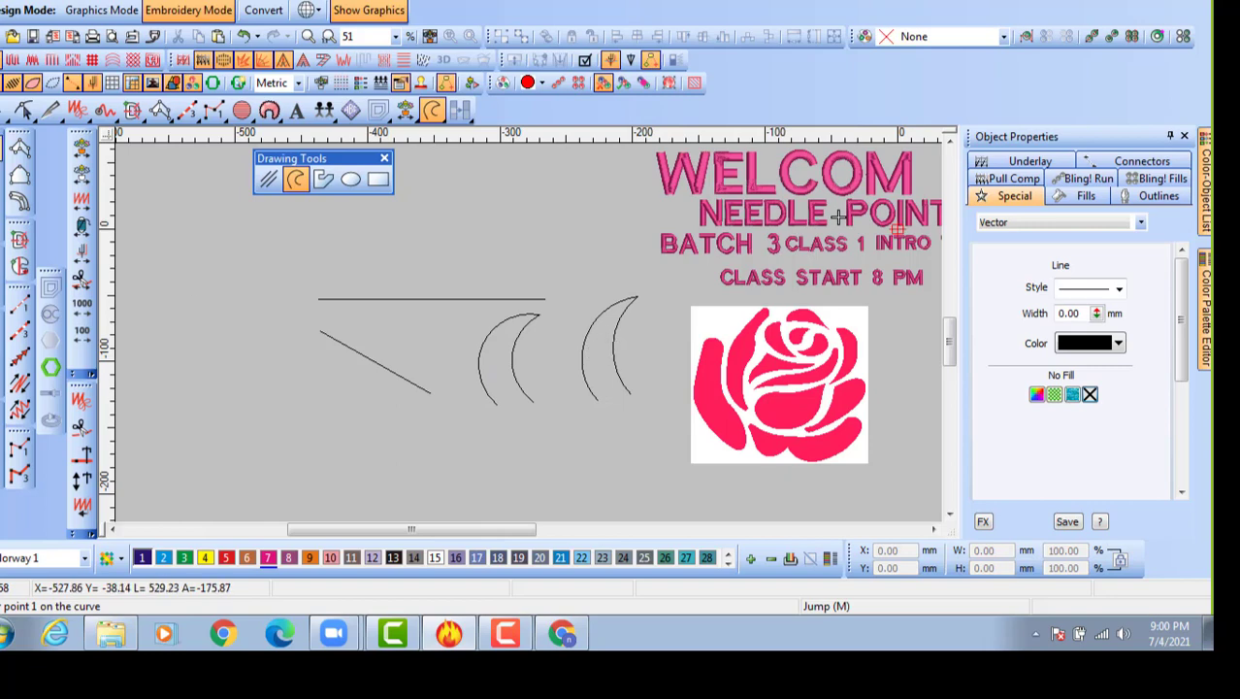
pyautogui.click(3, 148)
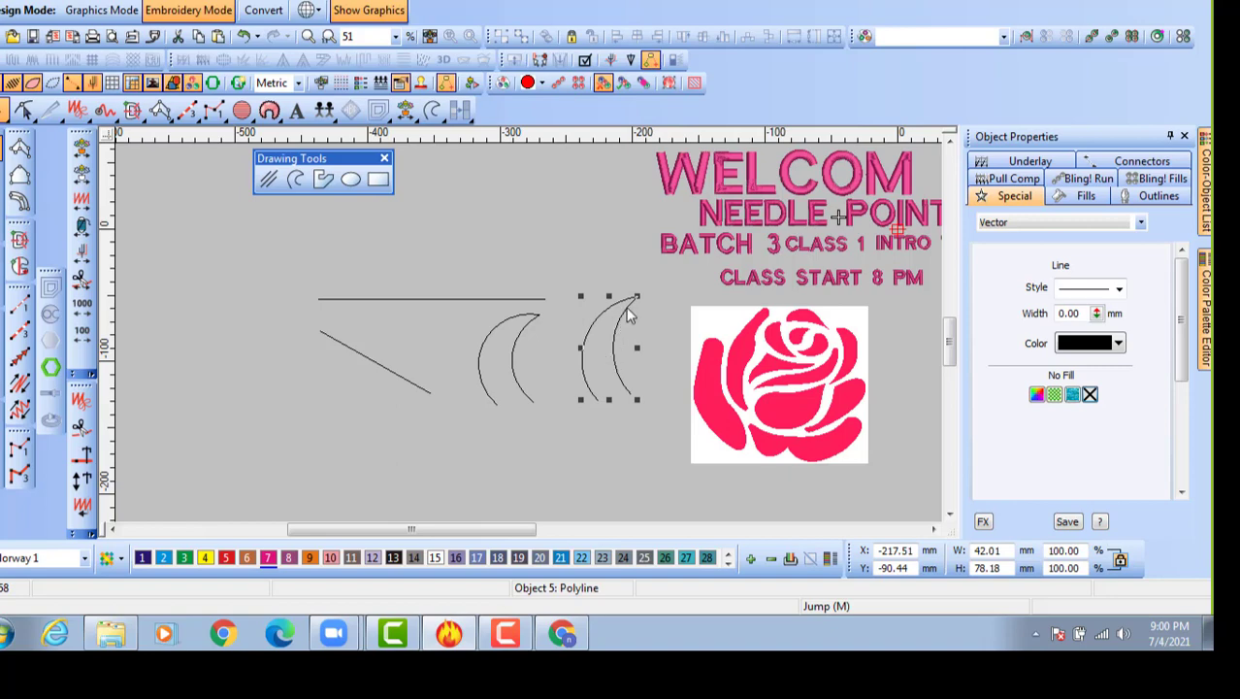
pyautogui.moveTo(626, 309); pyautogui.dragTo(615, 320)
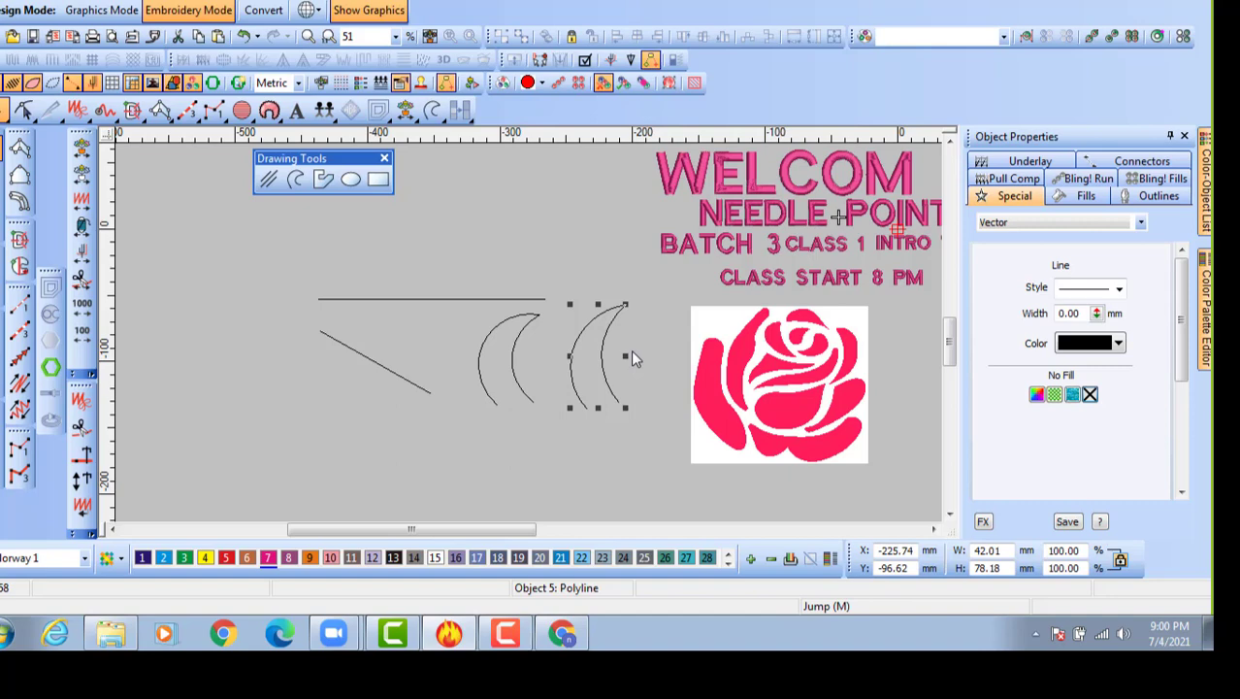
# Reshape the second crescent by moving the middle nodes of its outer and inner curves slightly away from the rose.
pyautogui.press('h')
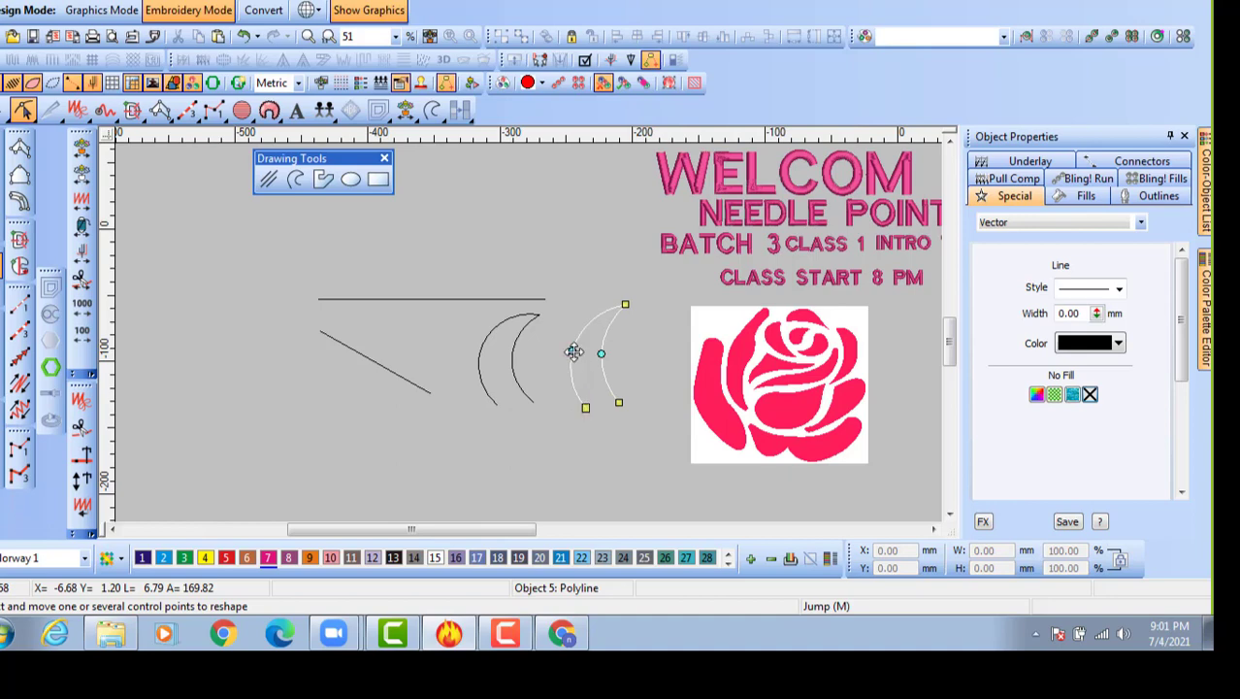
pyautogui.moveTo(575, 351)
pyautogui.mouseDown()
pyautogui.moveTo(558, 347)
pyautogui.moveTo(578, 338)
pyautogui.moveTo(574, 326)
pyautogui.moveTo(554, 344)
pyautogui.moveTo(596, 350)
pyautogui.mouseUp()
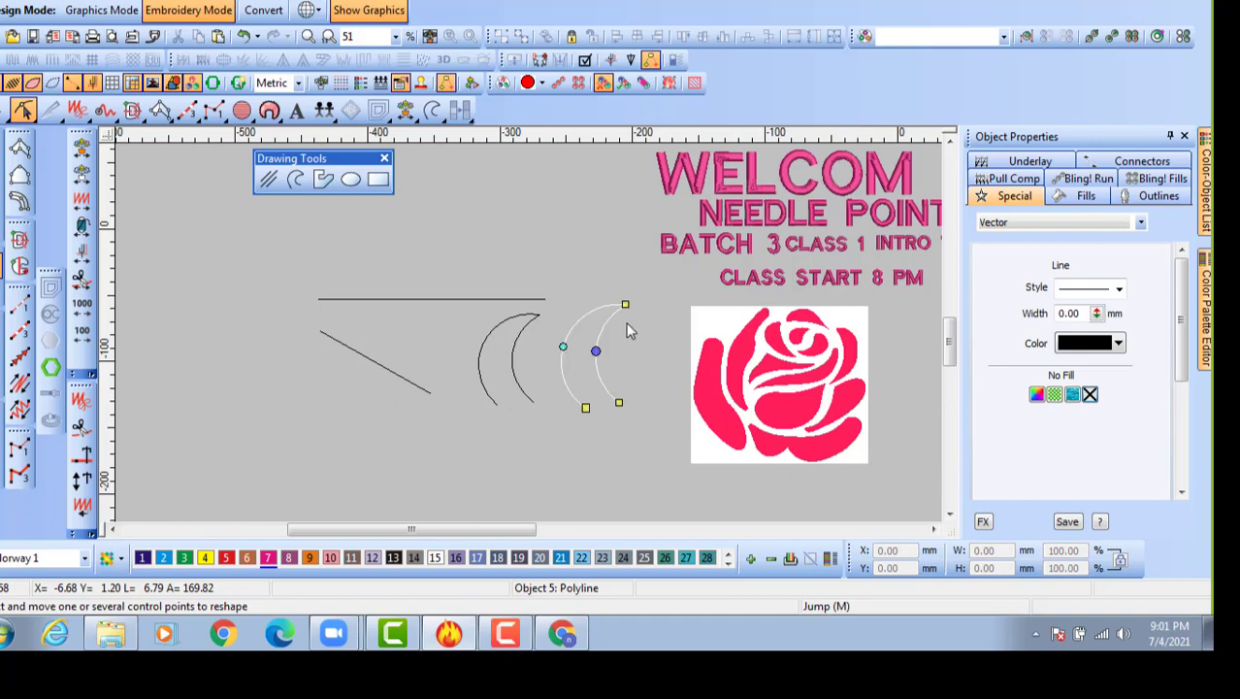
pyautogui.click(599, 365)
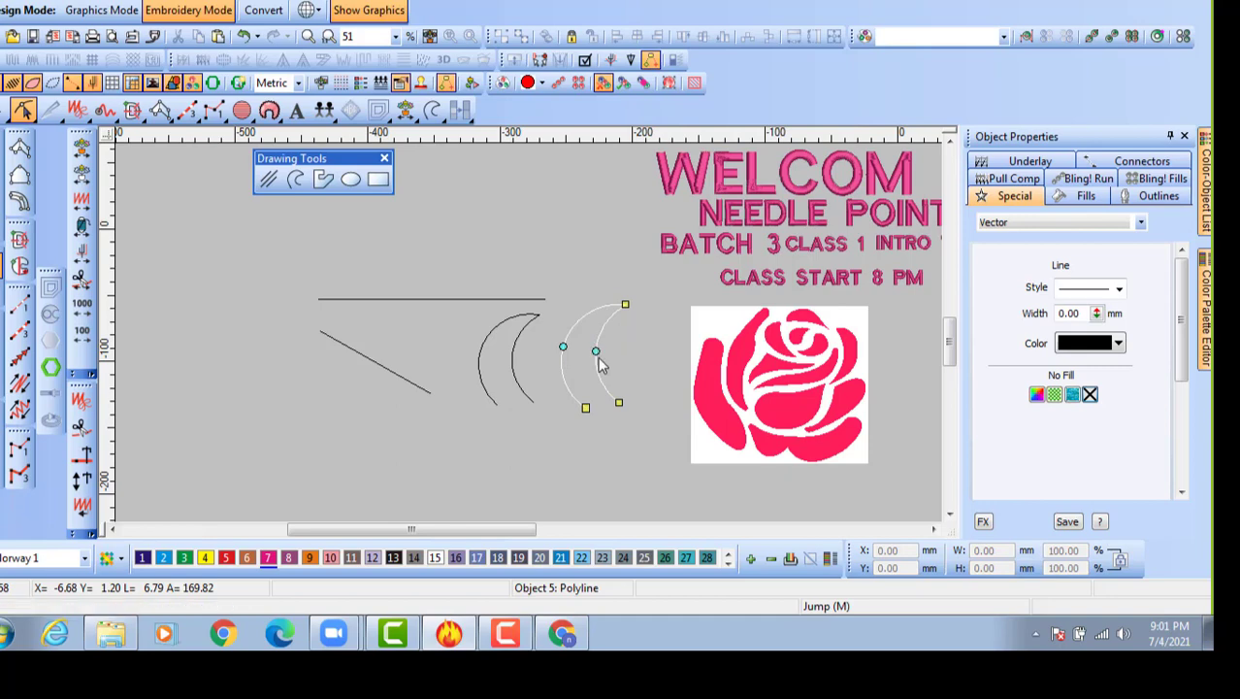
# Toggle the second crescent's inner middle node and its tip node repeatedly between curve and corner points.
pyautogui.click(599, 363)
pyautogui.press('space')
pyautogui.press('space')
pyautogui.press('space')
pyautogui.press('space')
pyautogui.press('space')
pyautogui.press('space')
pyautogui.press('space')
pyautogui.press('space')
pyautogui.press('space')
pyautogui.press('space')
pyautogui.click(629, 305)
pyautogui.press('space')
pyautogui.press('space')
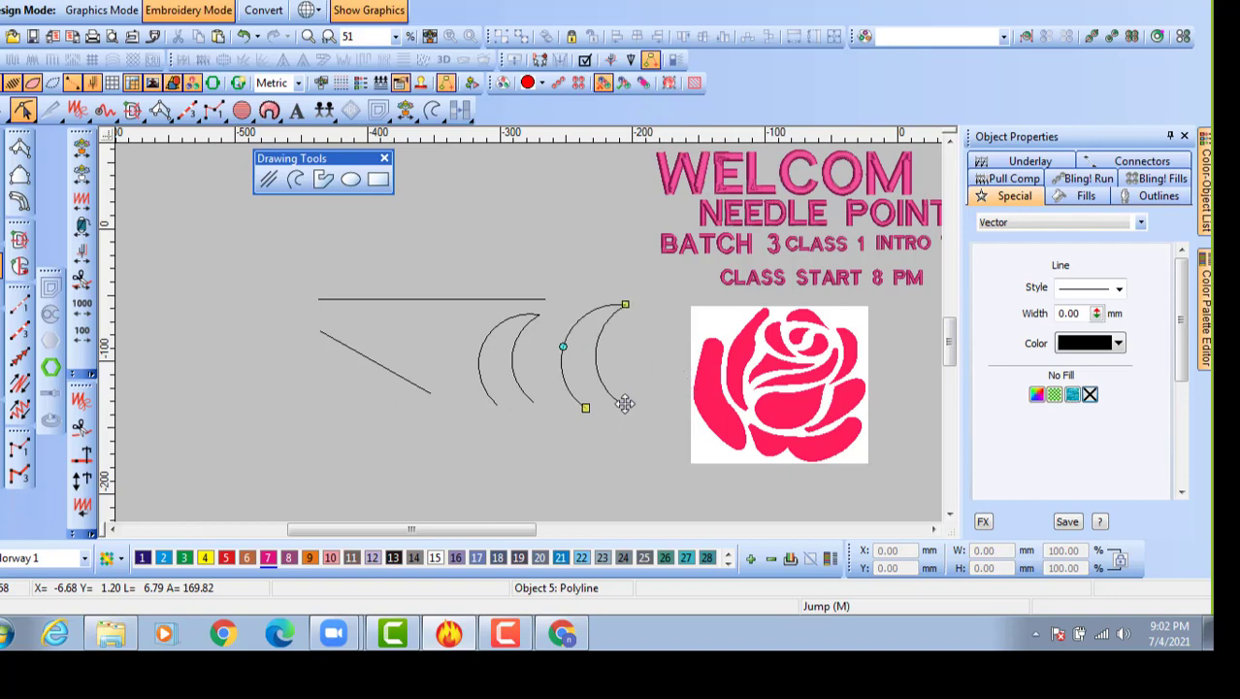
# Extend the inner curve's lower end toward the rose's lower corner and bend it into an S with an added curve node.
pyautogui.moveTo(620, 402); pyautogui.dragTo(670, 464)
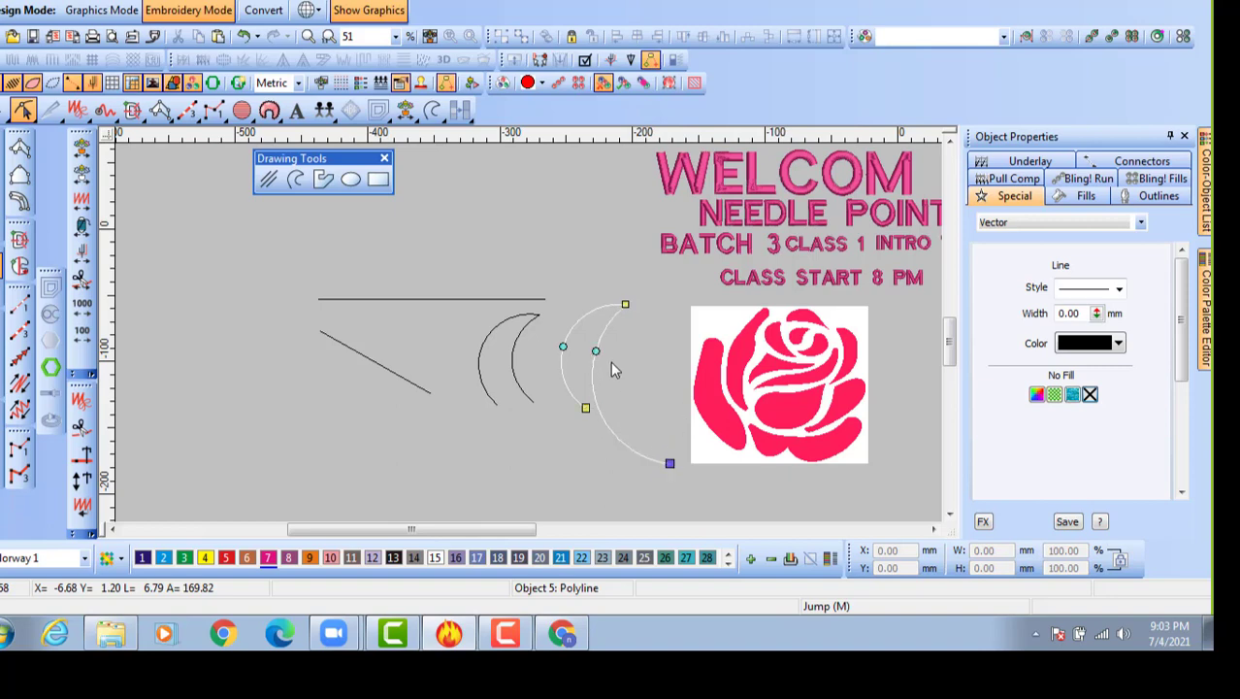
pyautogui.moveTo(595, 350); pyautogui.dragTo(605, 335)
pyautogui.moveTo(603, 411); pyautogui.dragTo(664, 395)
# Add a corner node near the lower end of the outer curve, and delete it again.
pyautogui.click(569, 390)
pyautogui.scroll(3, 579, 402)
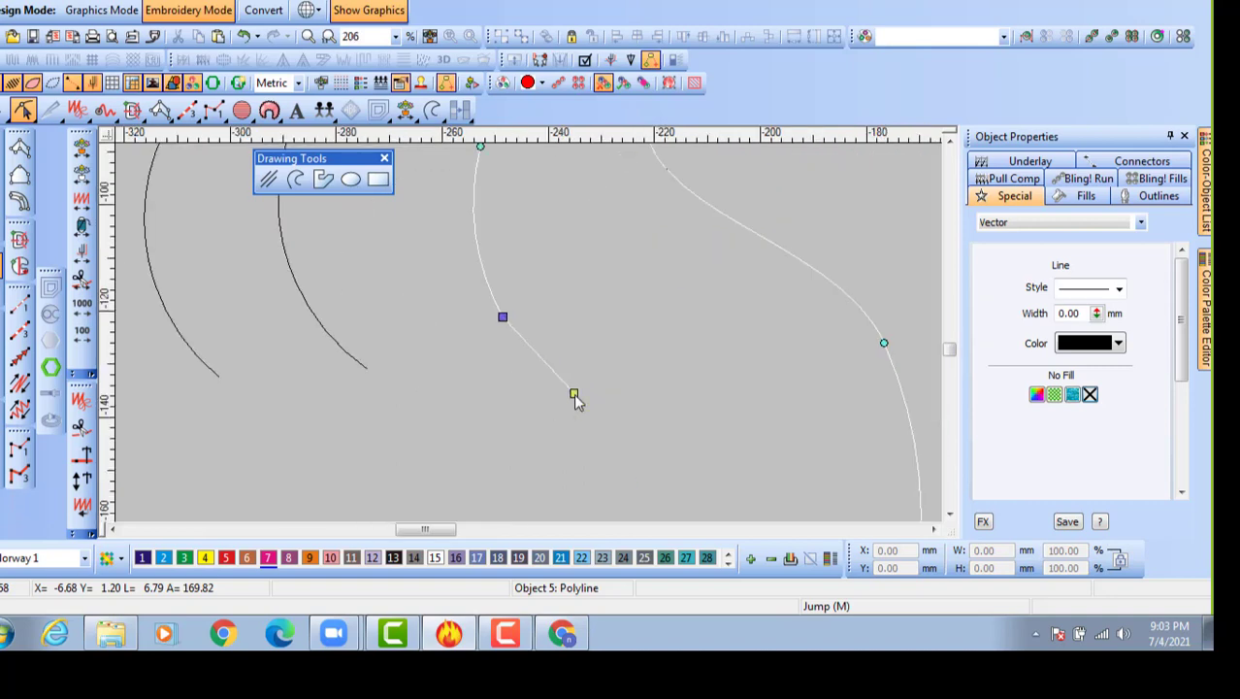
pyautogui.scroll(-1, 574, 398)
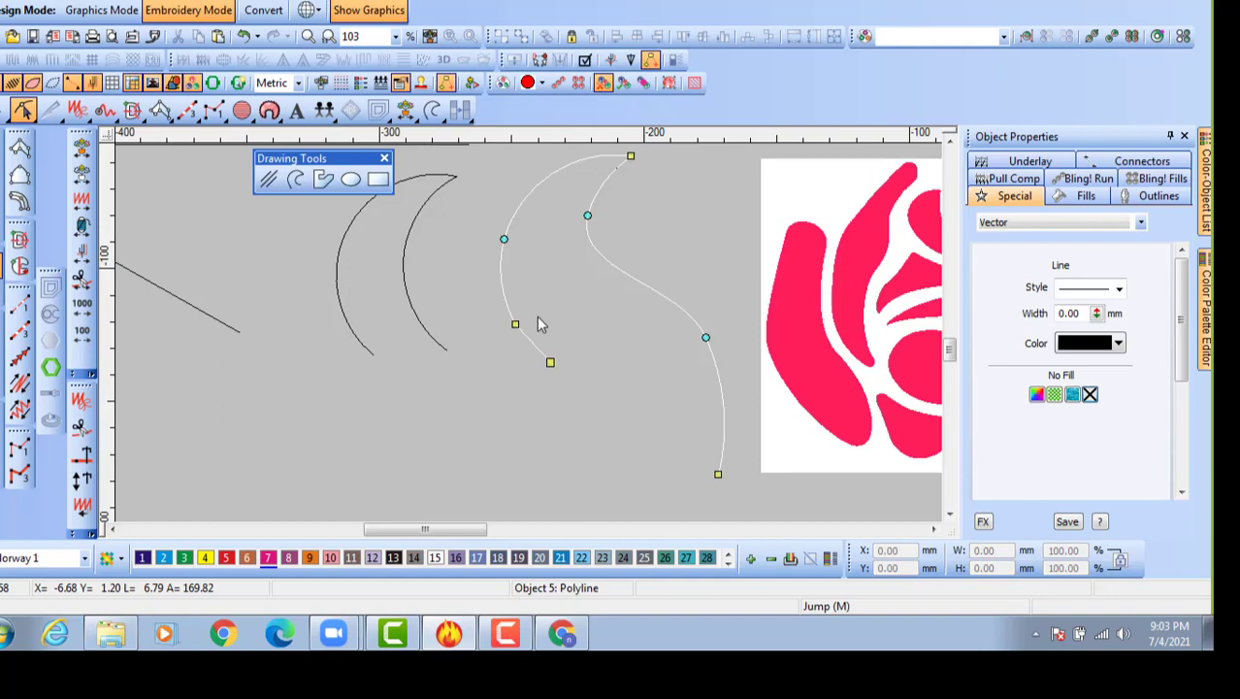
pyautogui.click(516, 325)
pyautogui.press('Delete')
pyautogui.hotkey('shift', 'z')
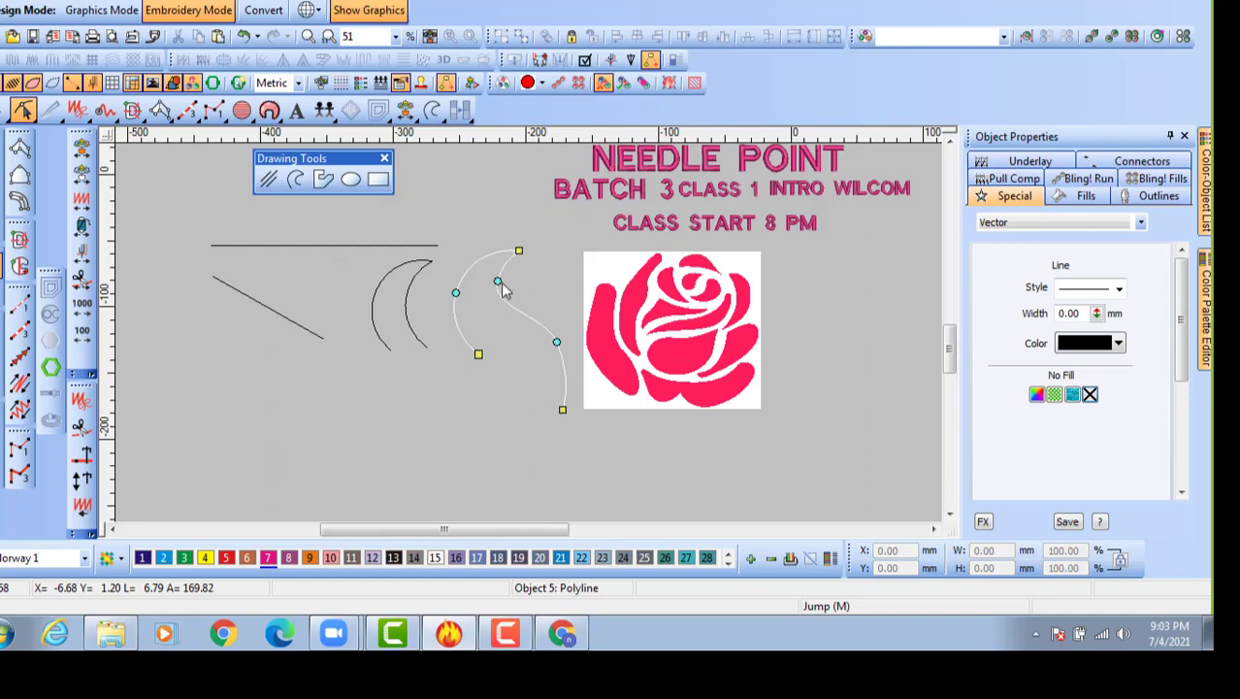
# Move the inner curve's upper node slightly toward the rose, finish reshaping and deselect the polyline.
pyautogui.moveTo(499, 281); pyautogui.dragTo(505, 284)
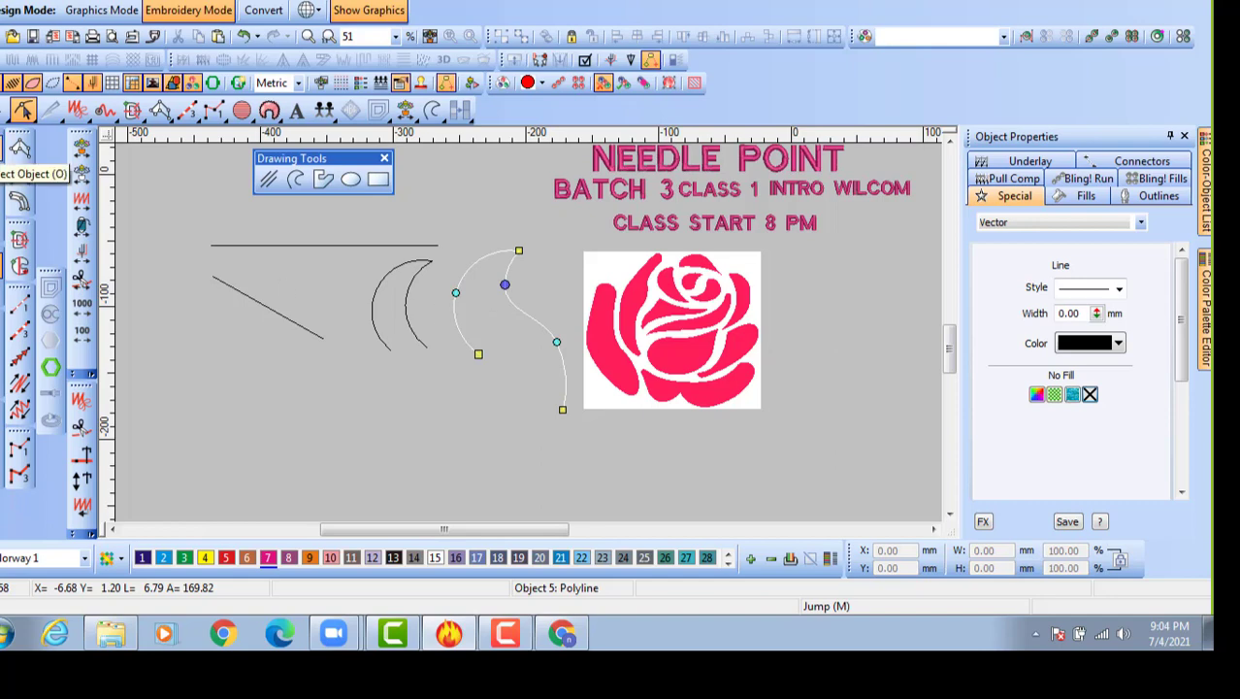
pyautogui.click(19, 148)
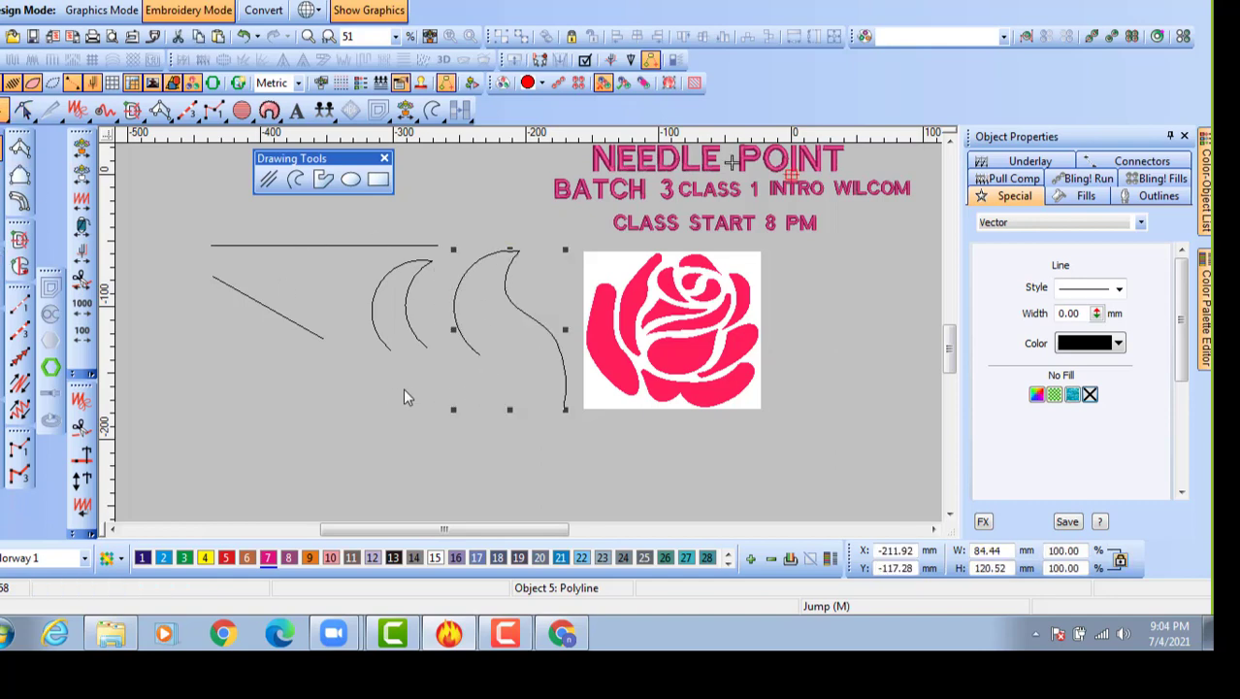
pyautogui.click(365, 377)
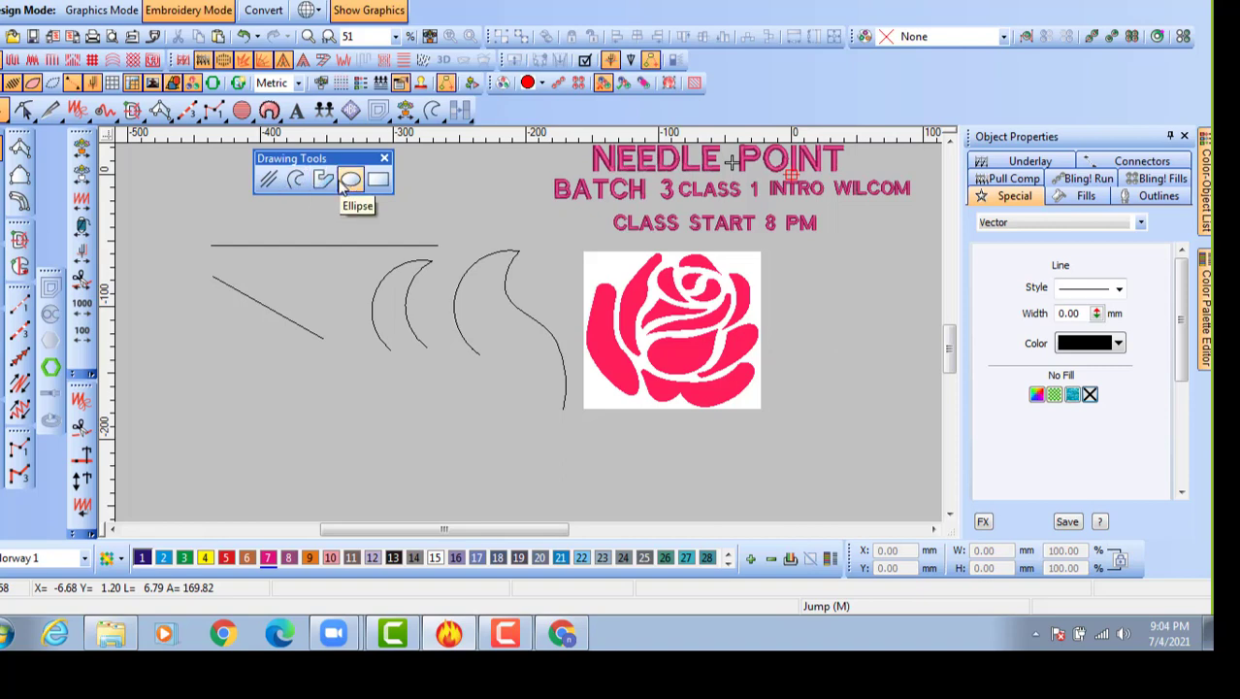
# Trace the first crescent with five points as a closed shape.
pyautogui.click(324, 182)
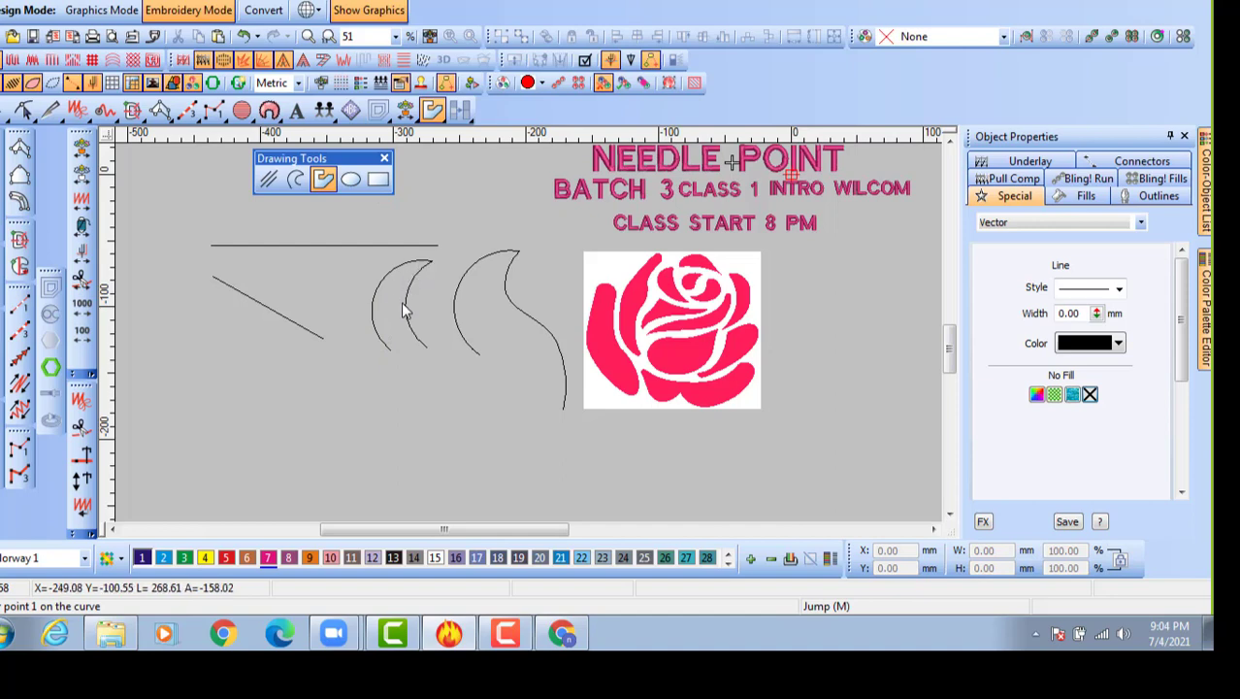
pyautogui.click(389, 348)
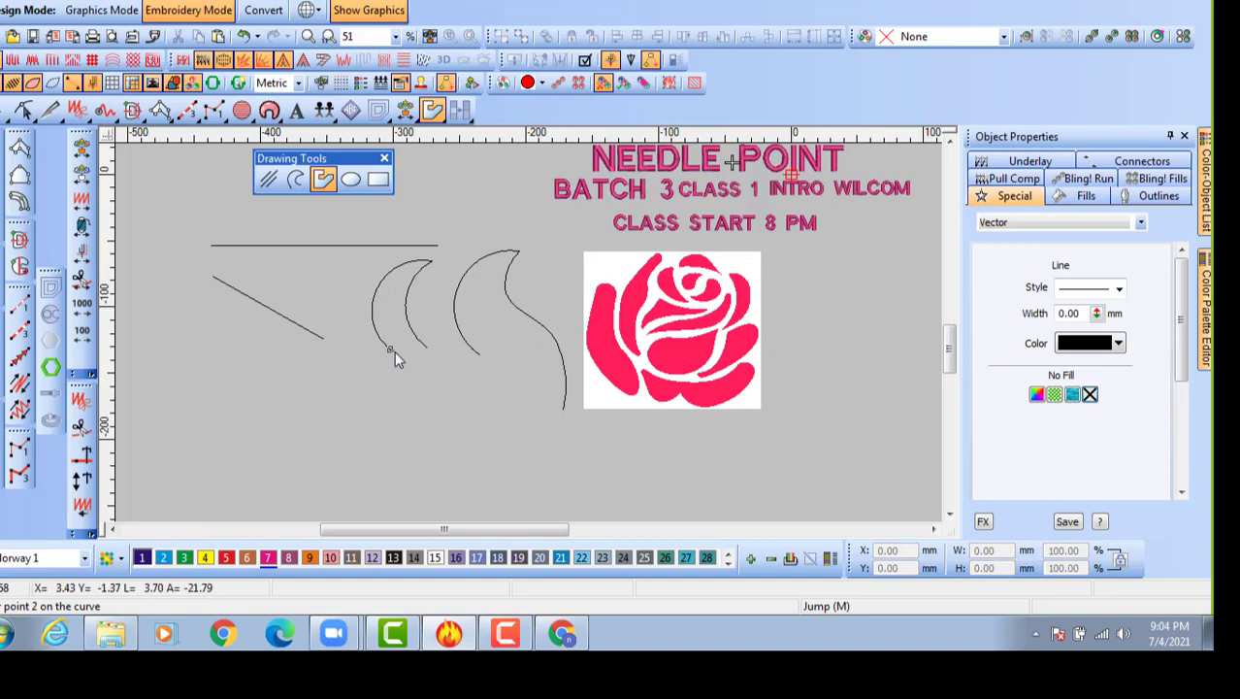
pyautogui.click(378, 290)
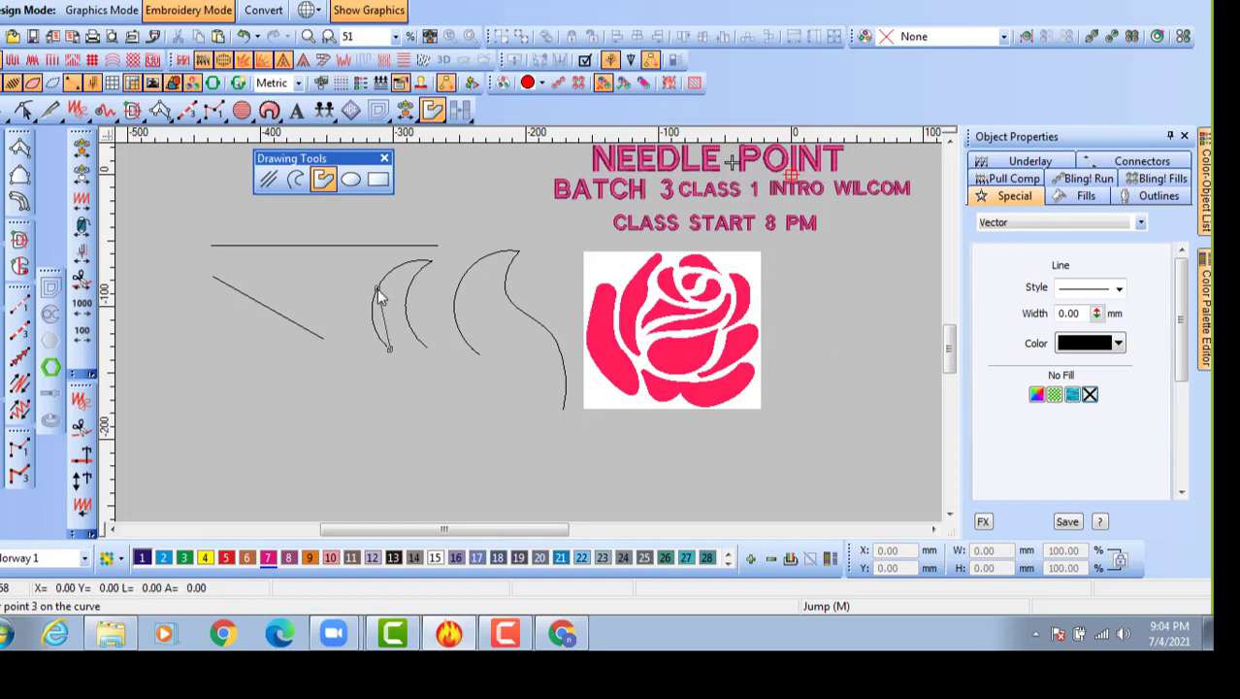
pyautogui.click(432, 260)
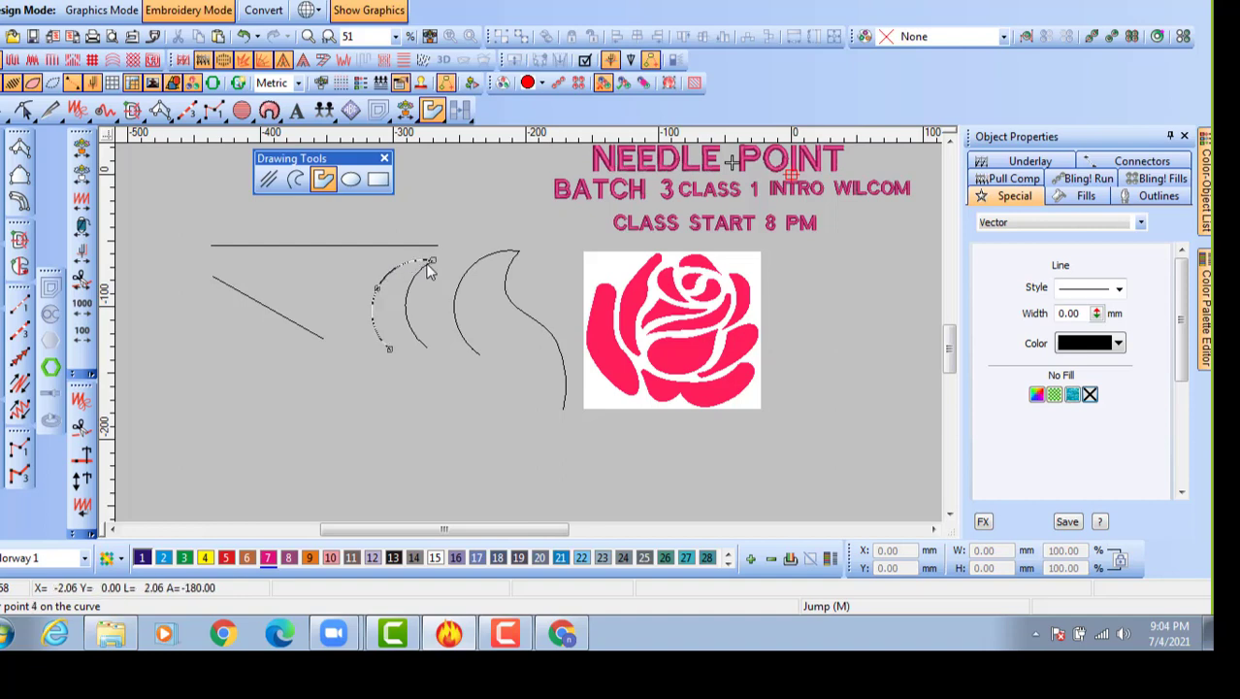
pyautogui.click(406, 302)
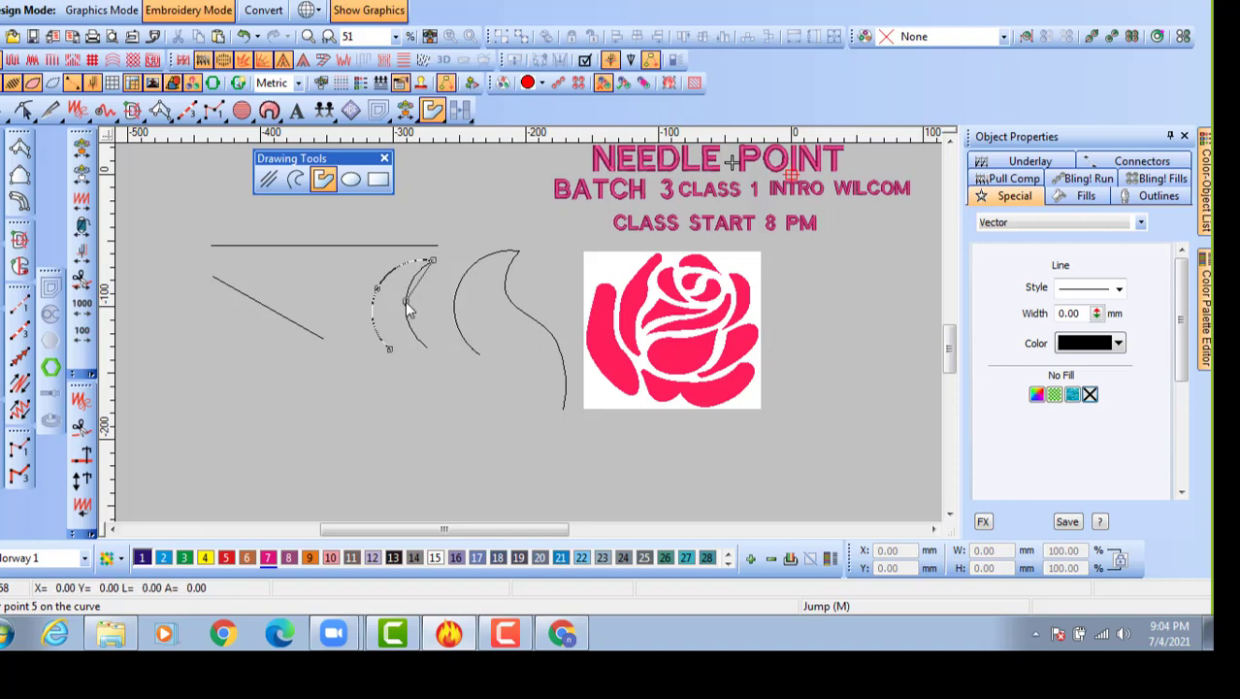
pyautogui.click(427, 346)
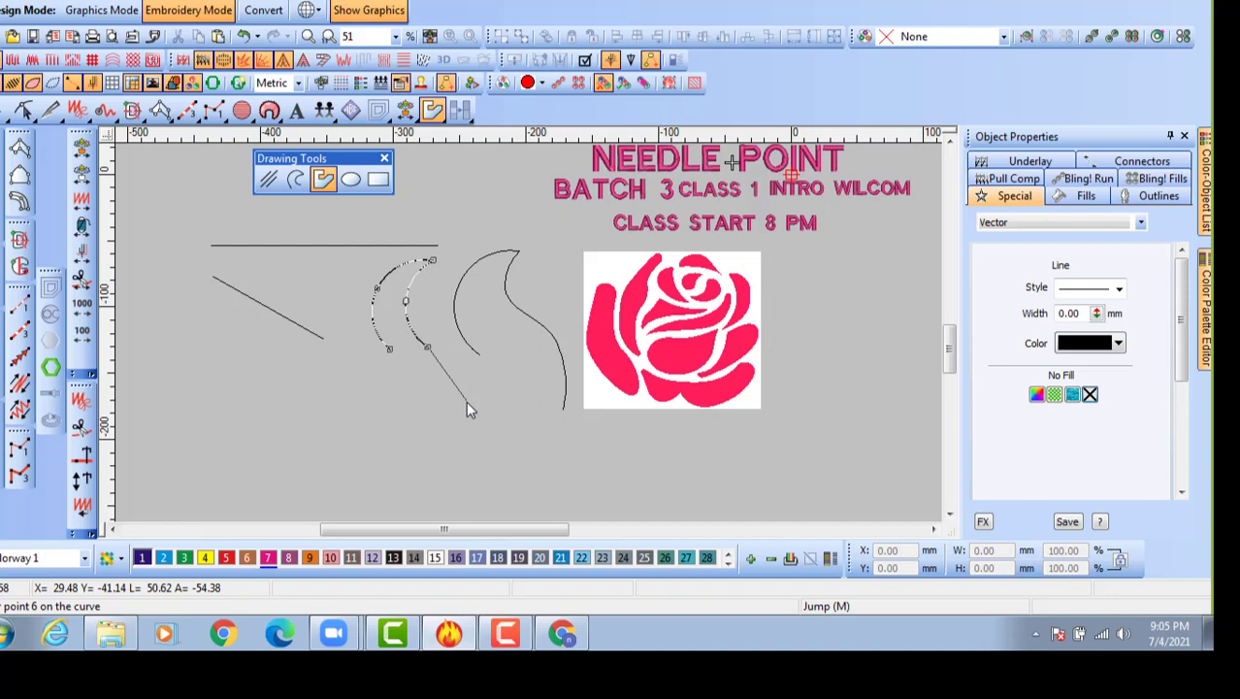
pyautogui.press('Return')
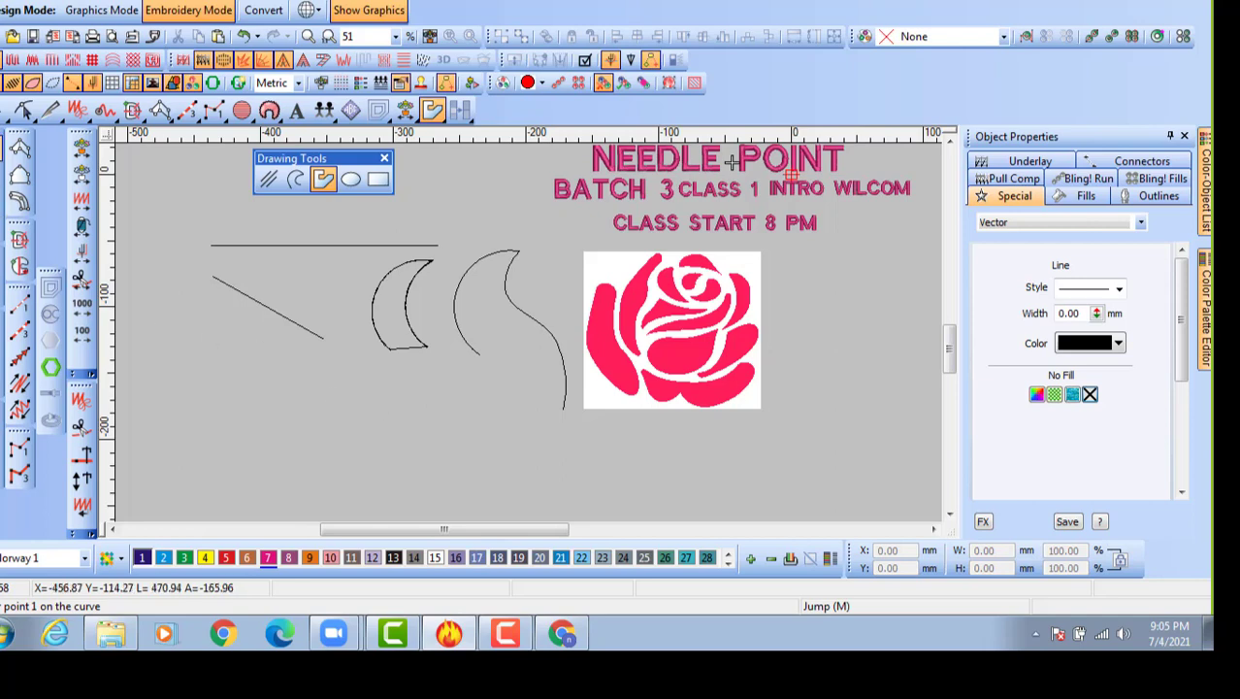
# Move the closed crescent directly below the open one it was traced from, and deselect it.
pyautogui.click(2, 147)
pyautogui.moveTo(406, 306); pyautogui.dragTo(386, 409)
pyautogui.click(451, 416)
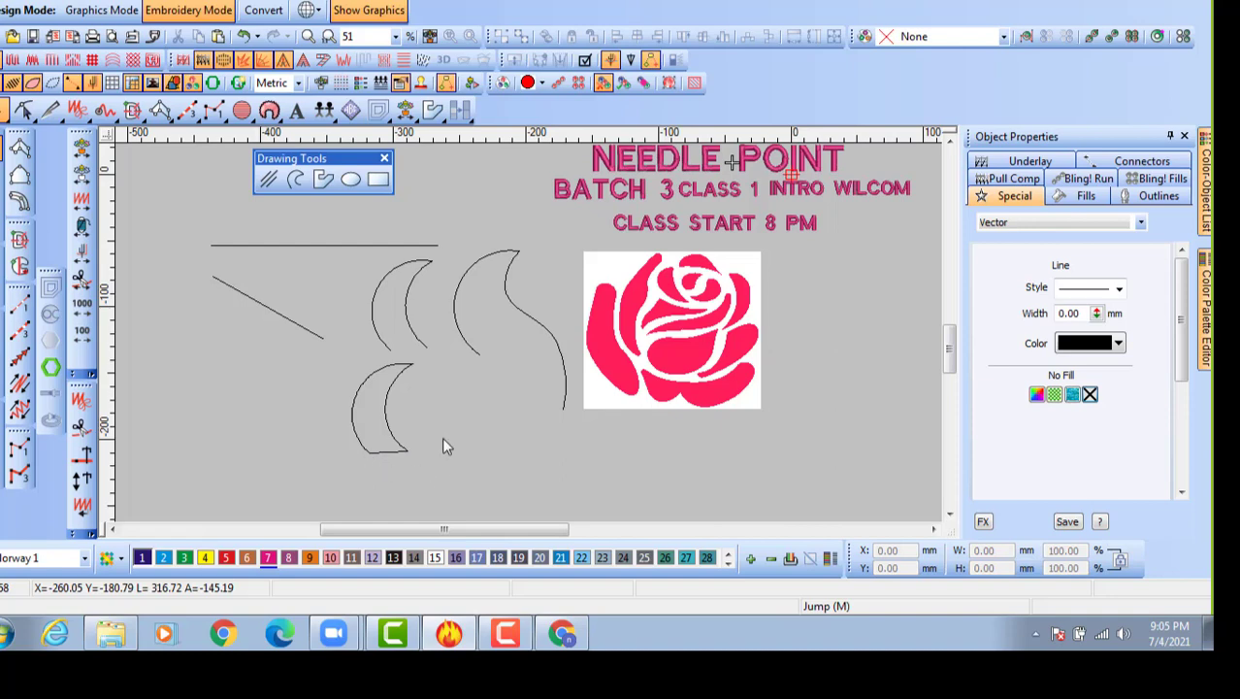
# Draw a closed half-moon shape from three curve points beside the closed crescent.
pyautogui.click(321, 179)
pyautogui.click(470, 471)
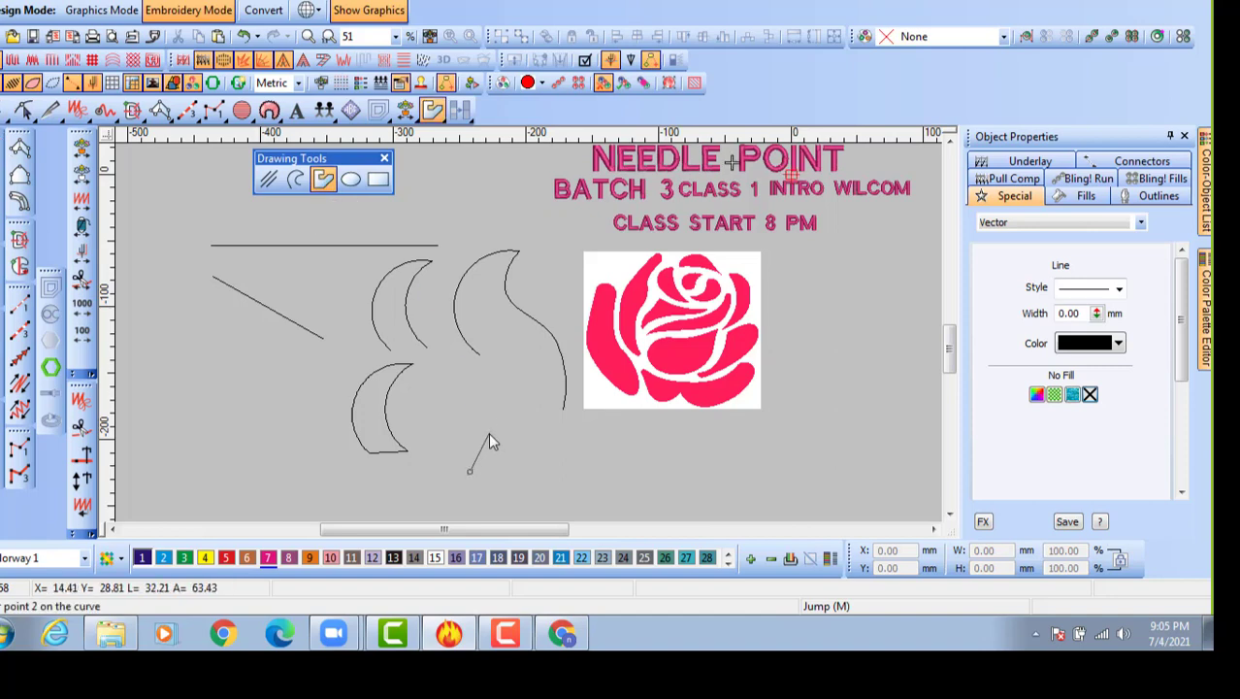
pyautogui.click(488, 432)
pyautogui.click(464, 369)
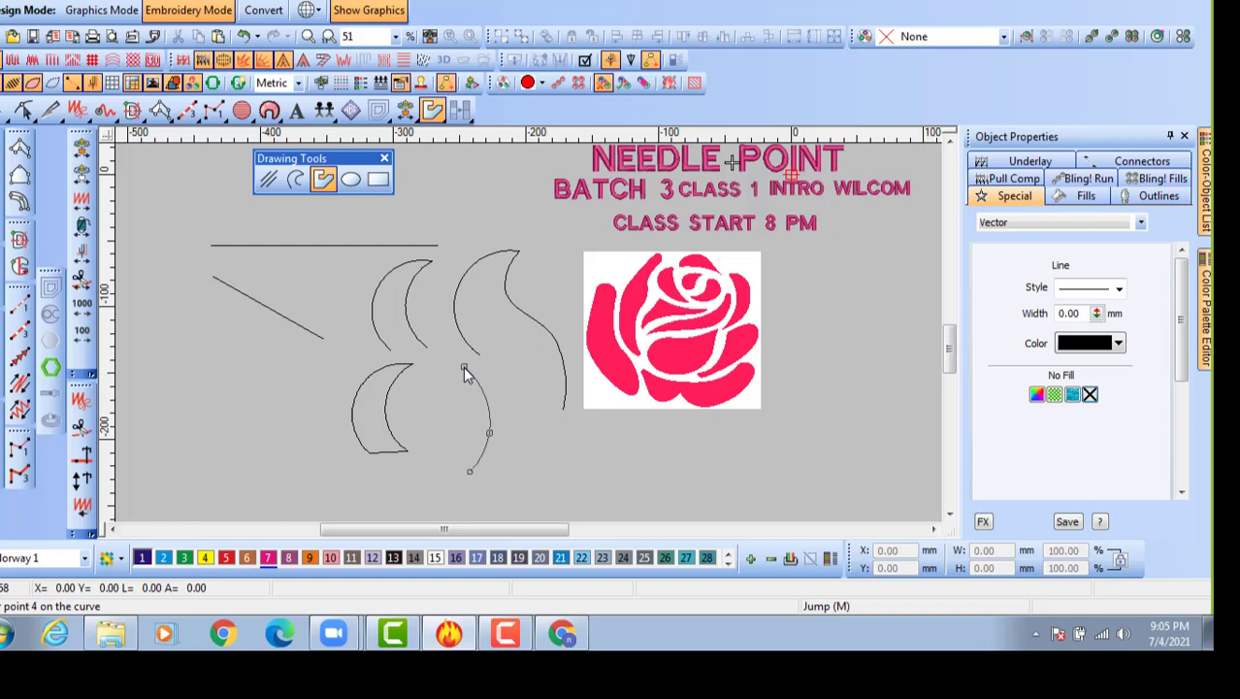
pyautogui.press('Return')
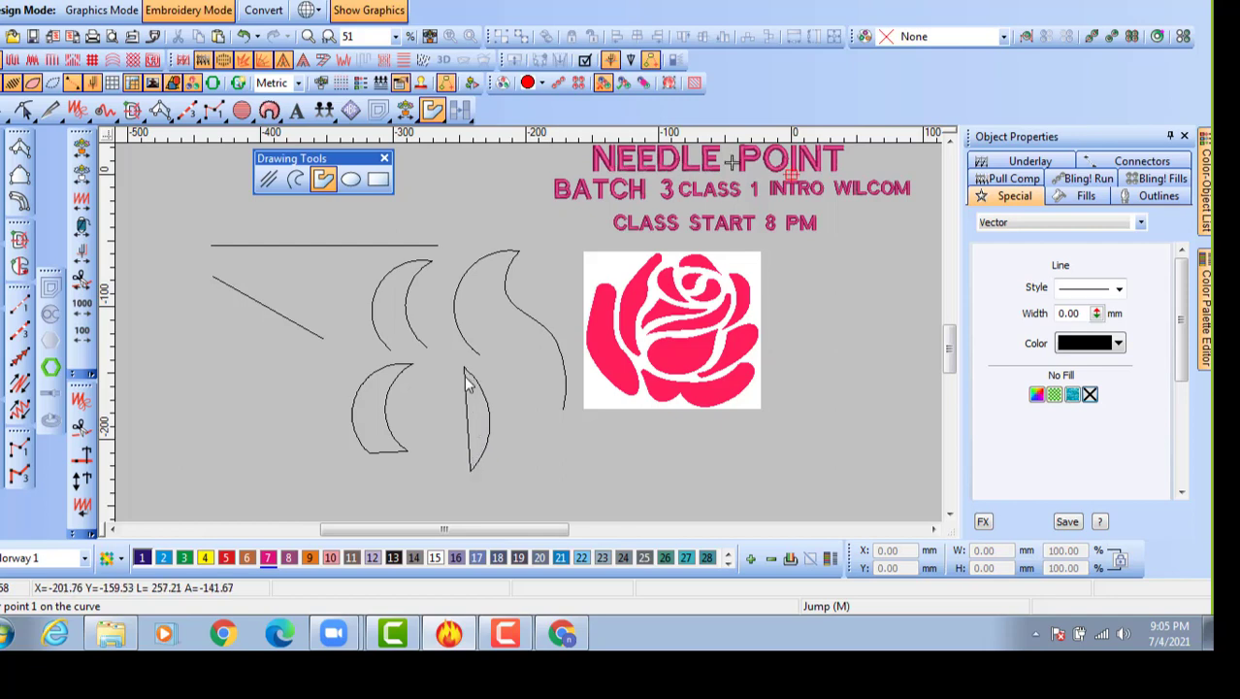
# Draw a second closed half-moon beside the first, using three curve points and a fourth point just short of the starting point.
pyautogui.click(514, 469)
pyautogui.click(537, 430)
pyautogui.click(518, 363)
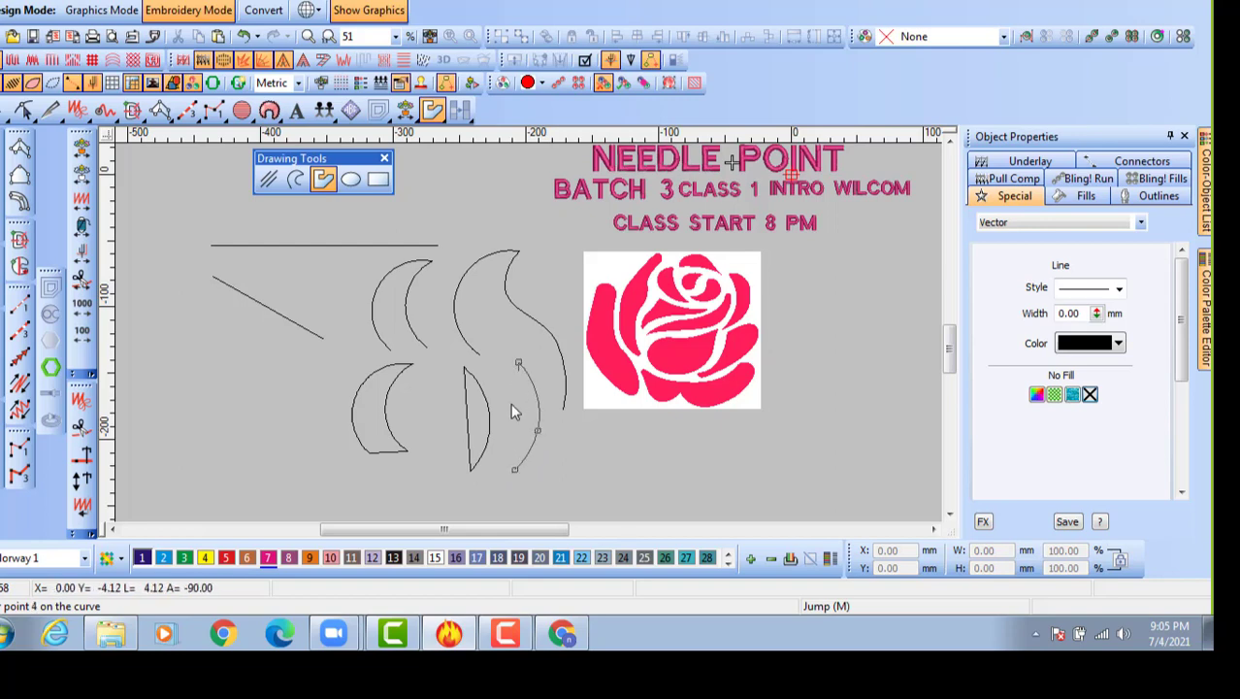
pyautogui.click(512, 465)
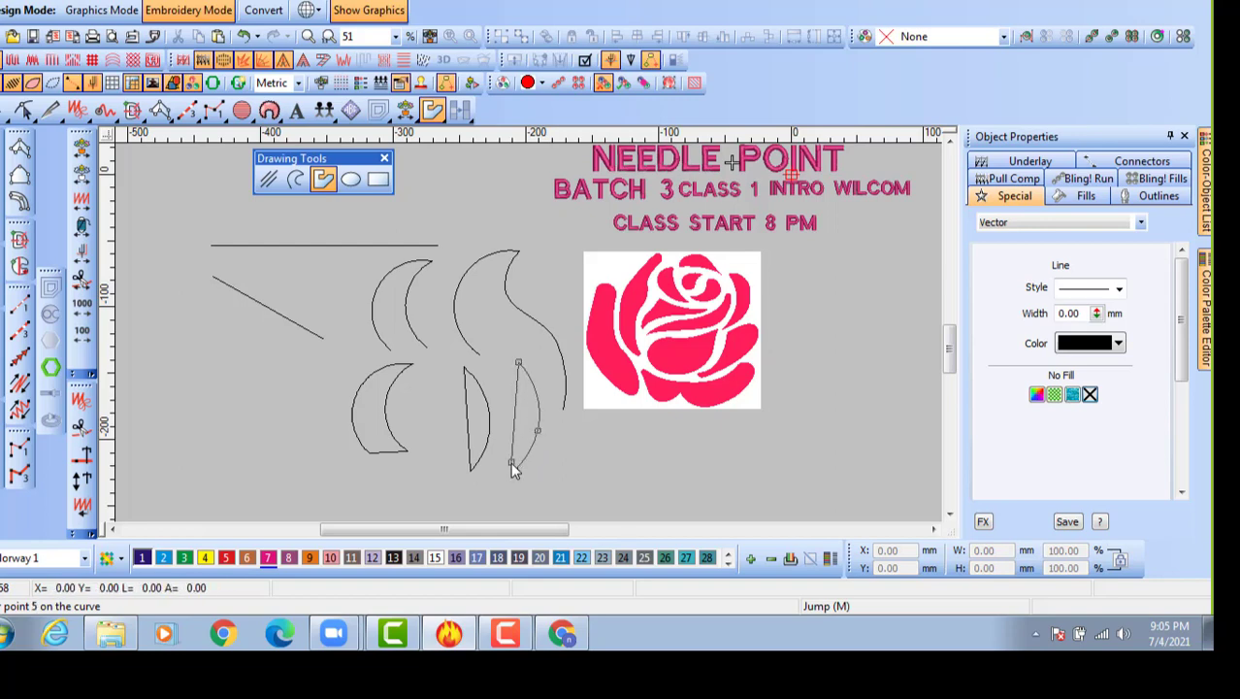
pyautogui.scroll(5, 514, 470)
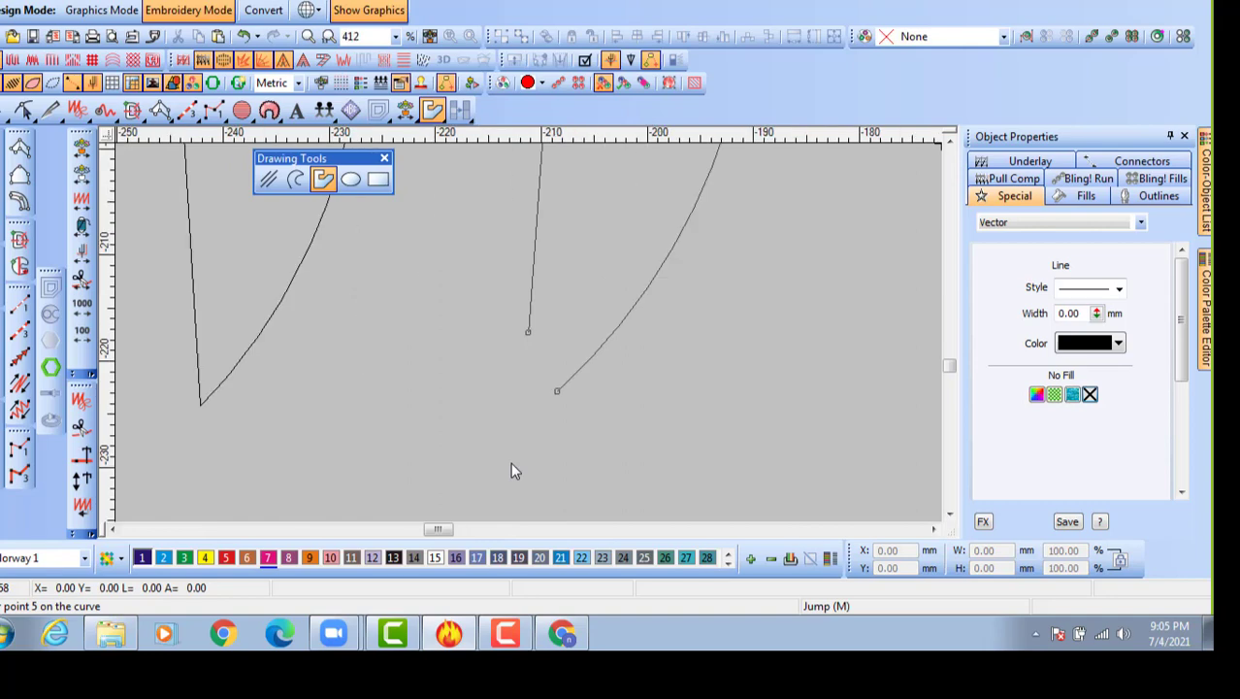
pyautogui.press('Return')
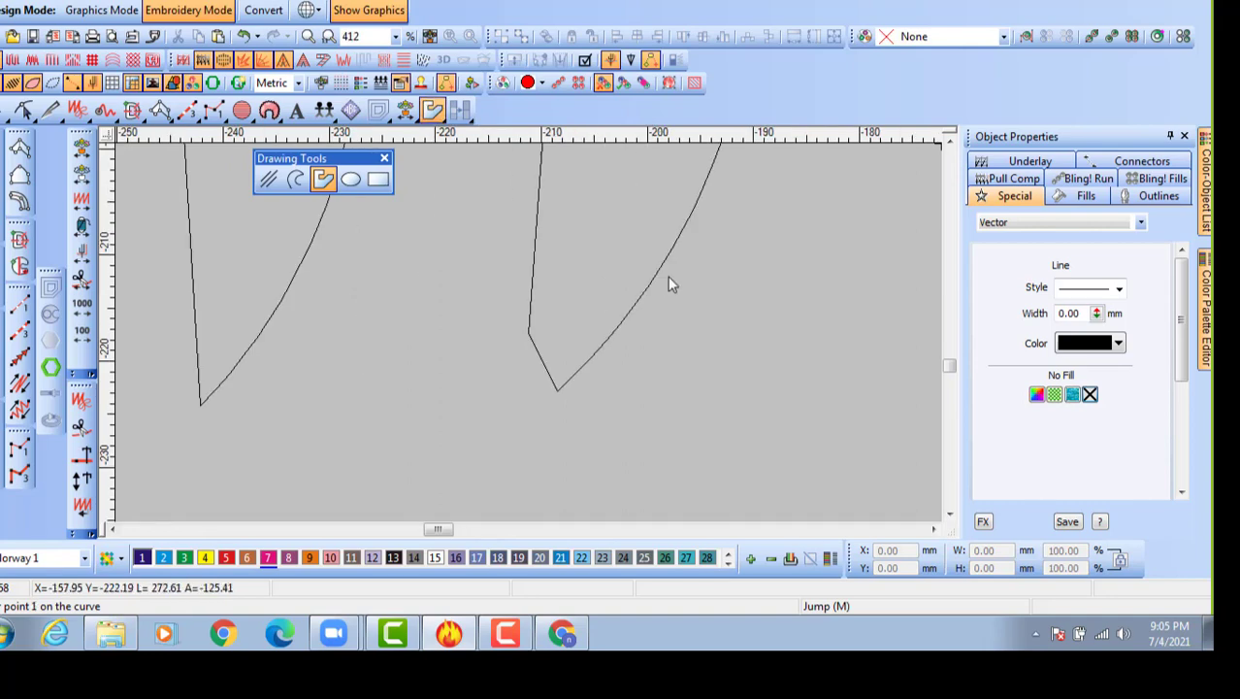
pyautogui.scroll(-8, 612, 307)
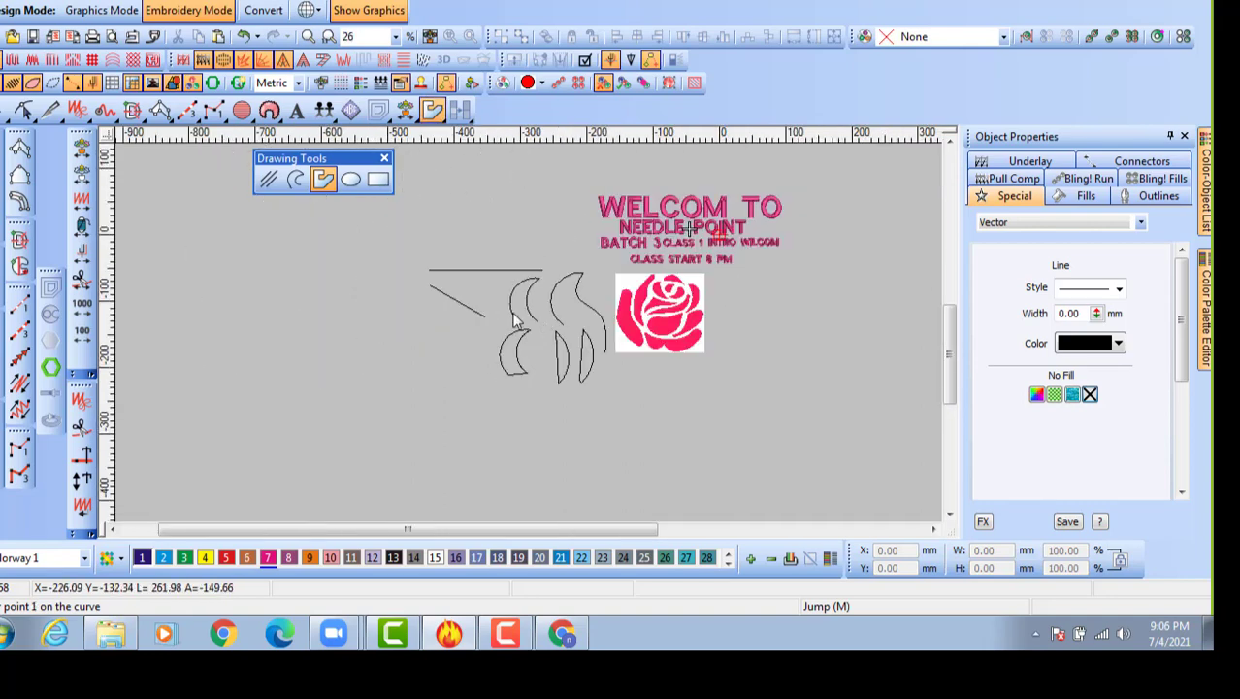
# Draw a long horizontal line below the slanted line and a short slanted line about 64 mm long beneath the closed crescent.
pyautogui.click(268, 178)
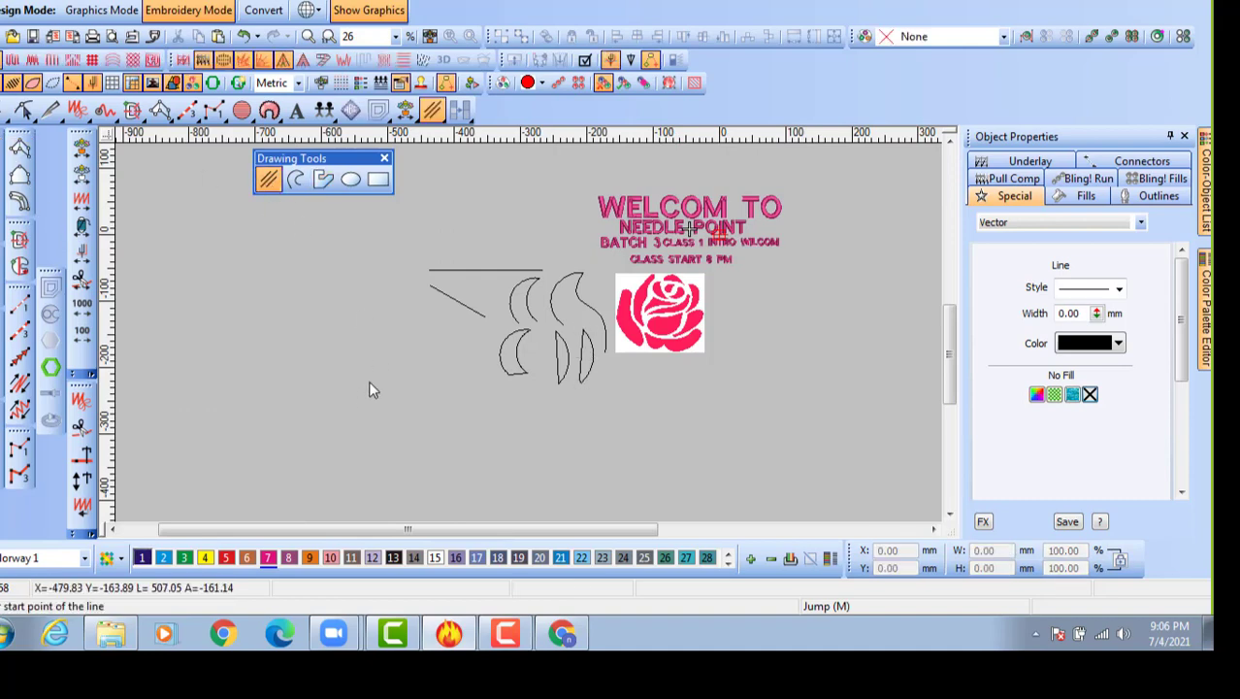
pyautogui.click(471, 380)
pyautogui.click(531, 457)
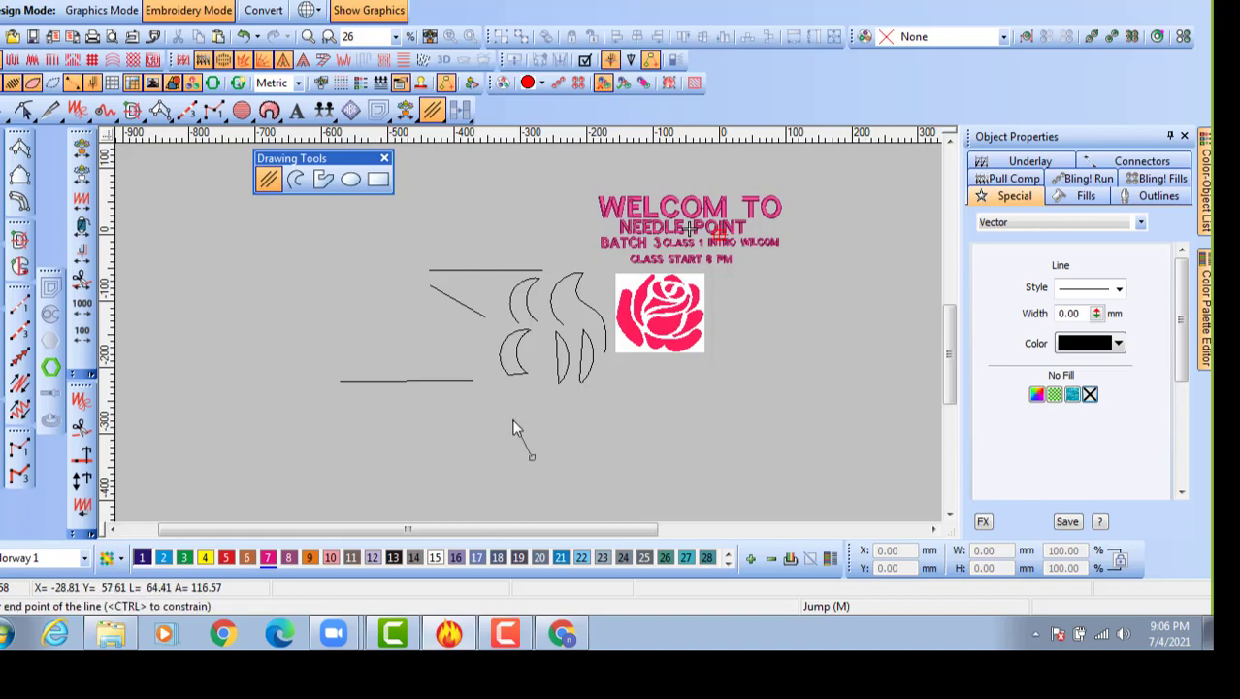
pyautogui.click(516, 423)
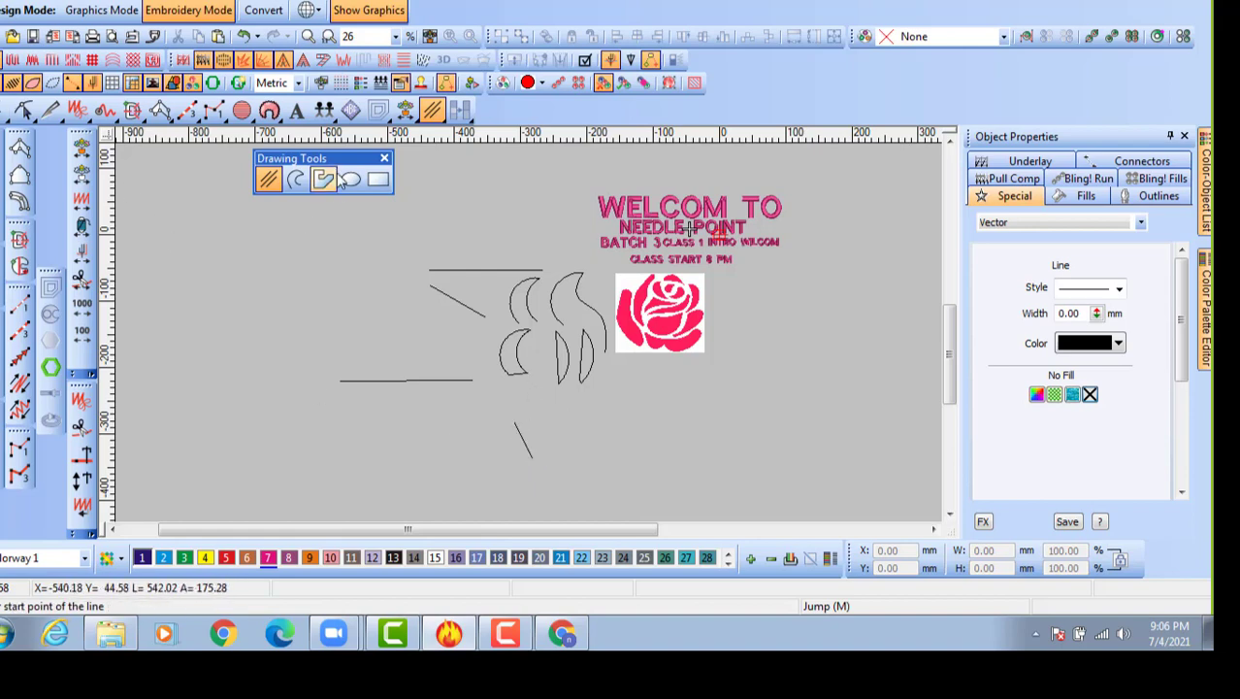
# Draw an open crescent as a five-point polyline below the two half-moons.
pyautogui.click(297, 181)
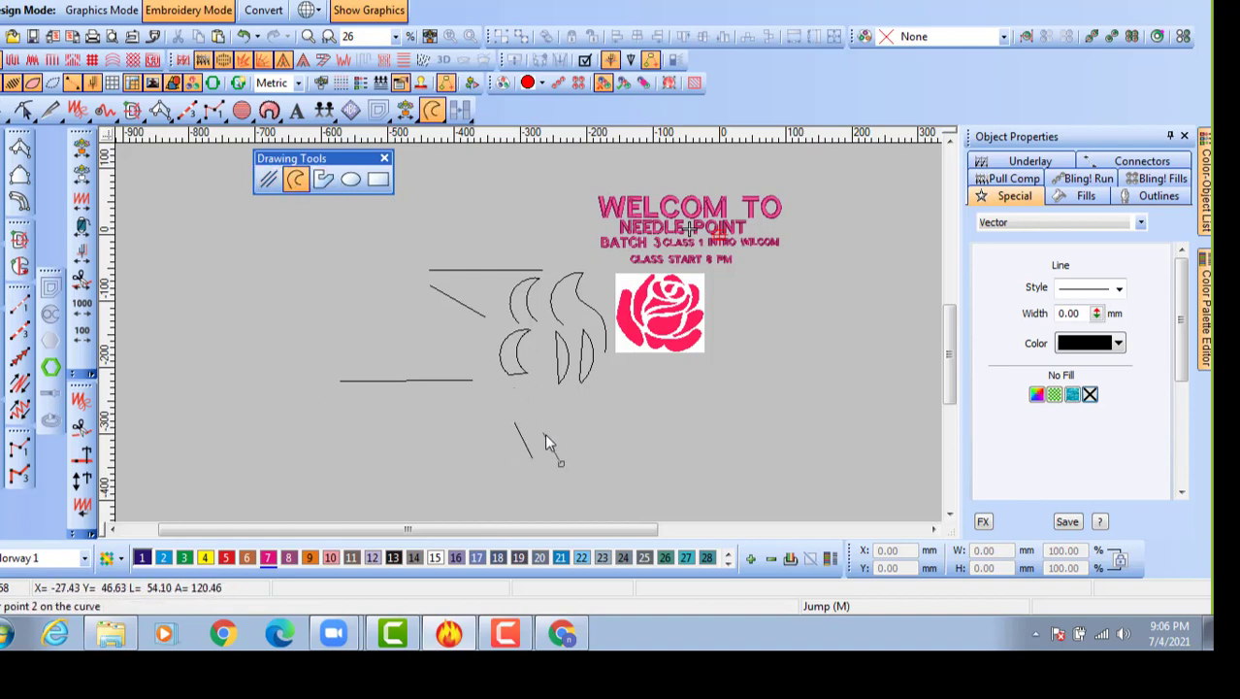
pyautogui.click(549, 434)
pyautogui.click(578, 389)
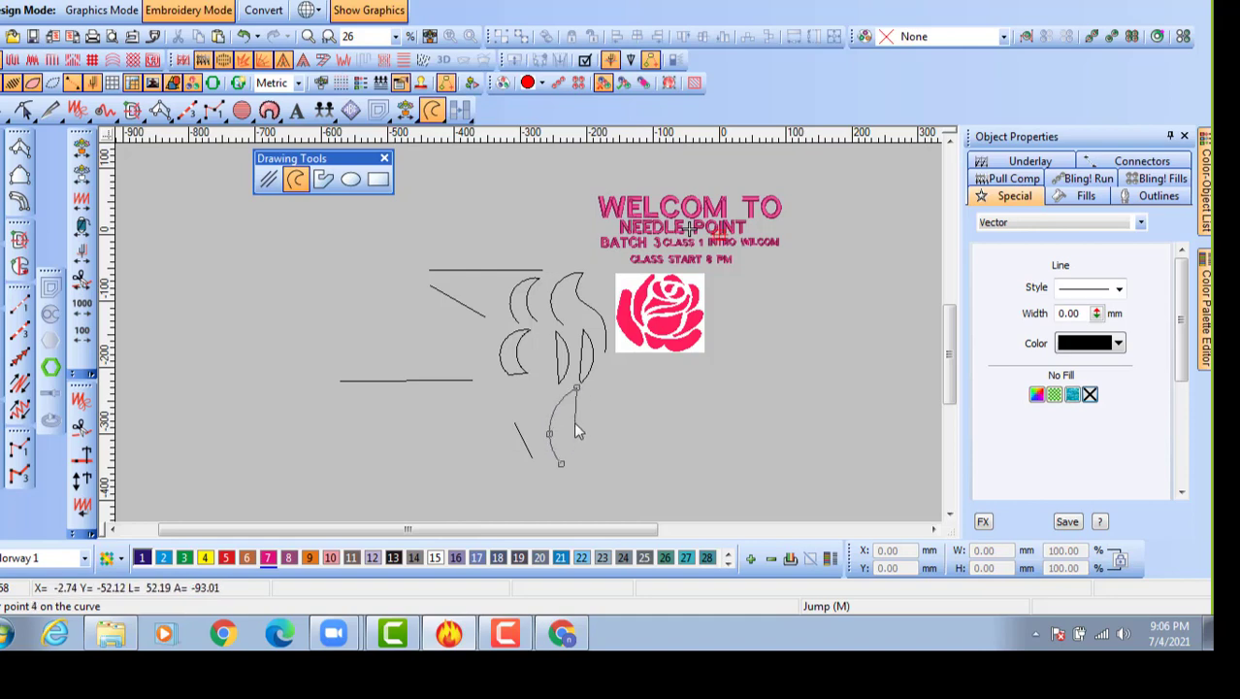
pyautogui.click(601, 443)
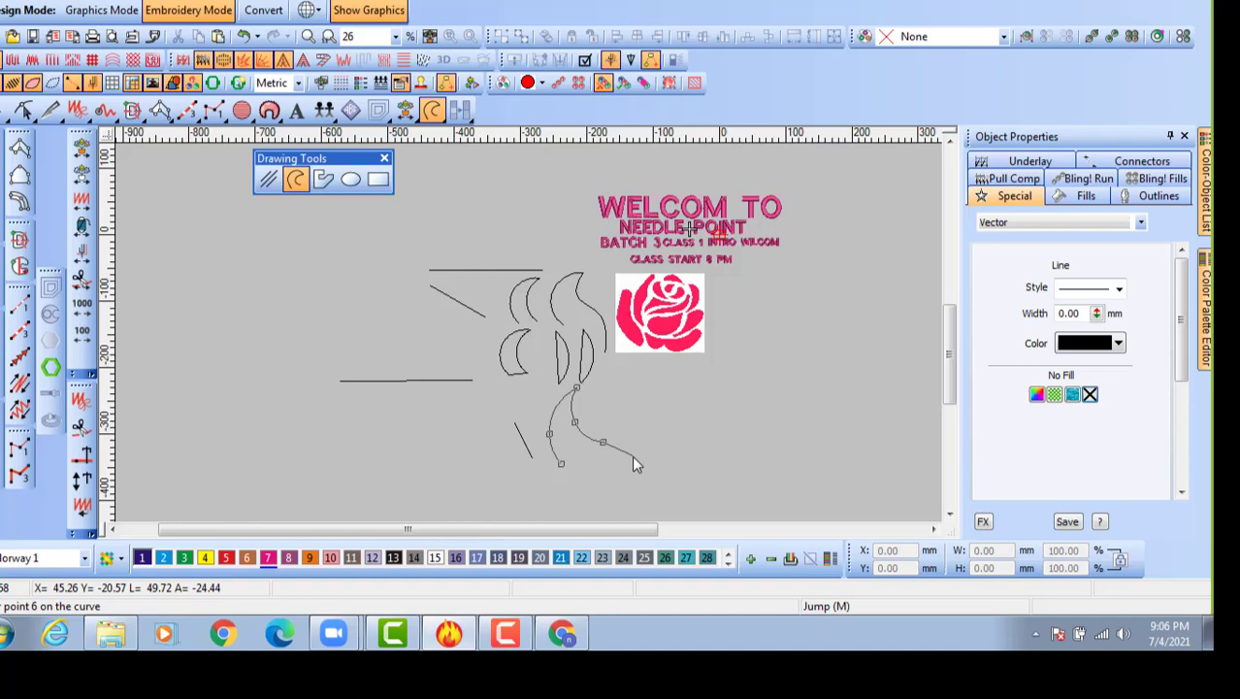
pyautogui.press('Return')
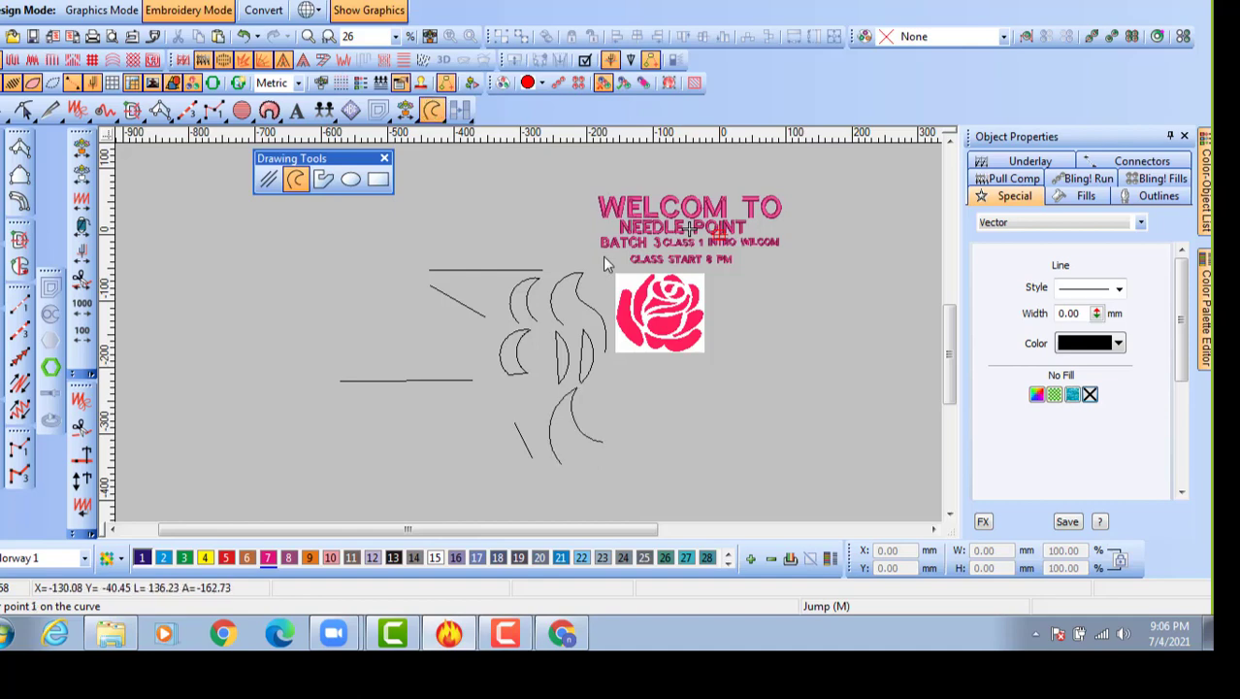
# Draw another open five-point crescent polyline directly below the rose image.
pyautogui.click(646, 447)
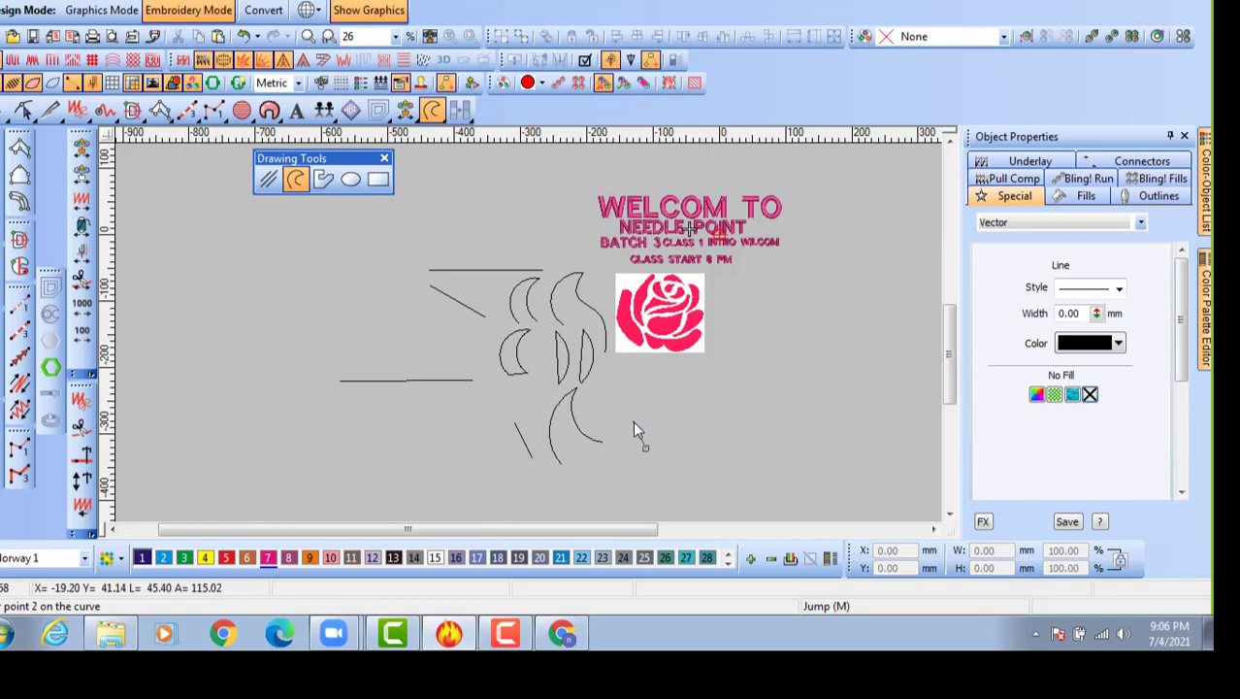
pyautogui.click(632, 420)
pyautogui.click(663, 370)
pyautogui.click(657, 407)
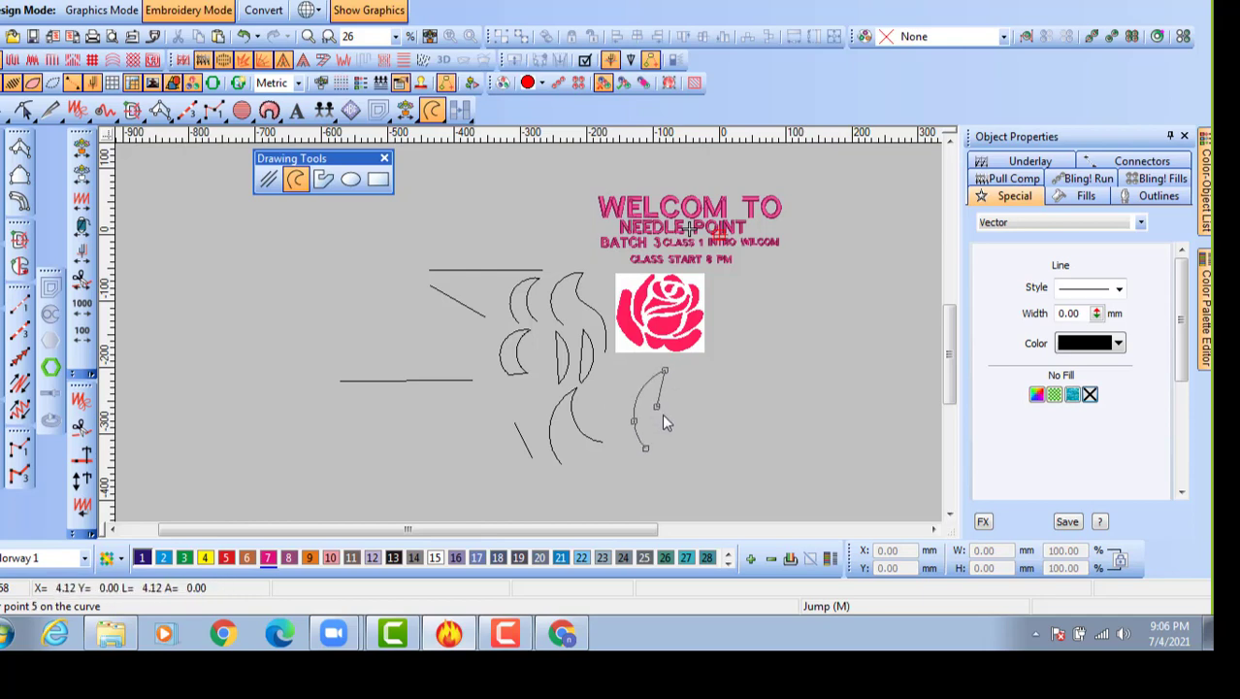
pyautogui.click(674, 430)
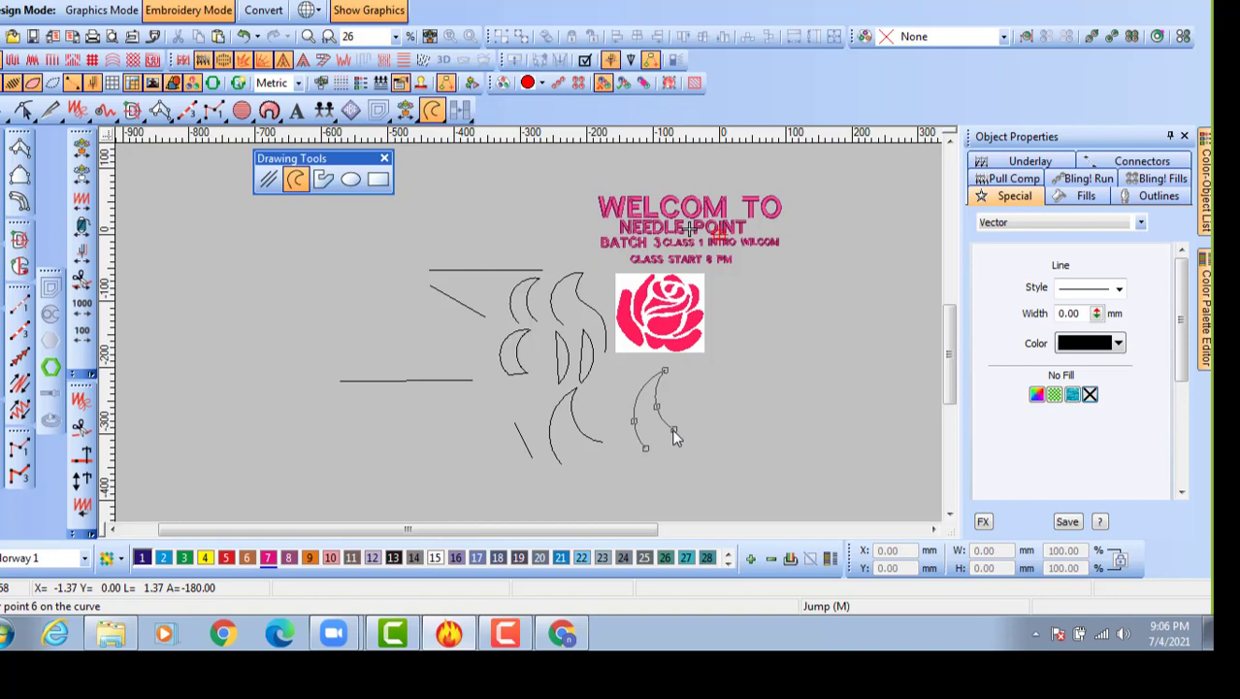
pyautogui.press('Return')
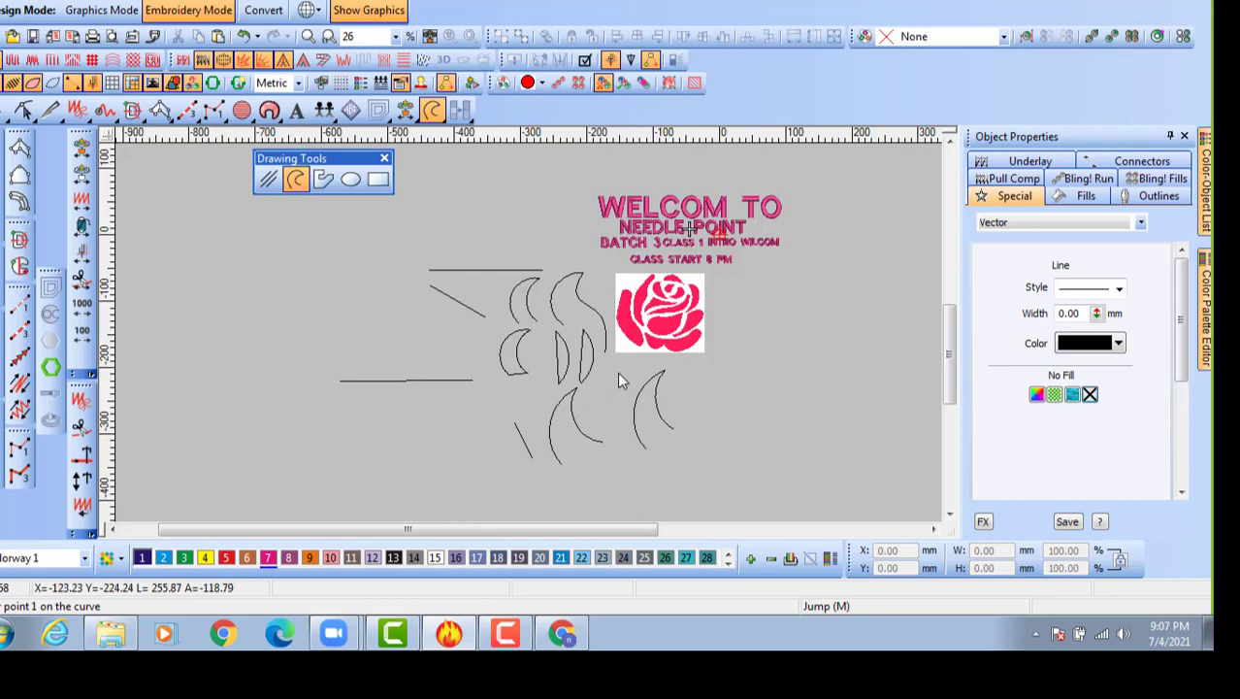
pyautogui.click(325, 181)
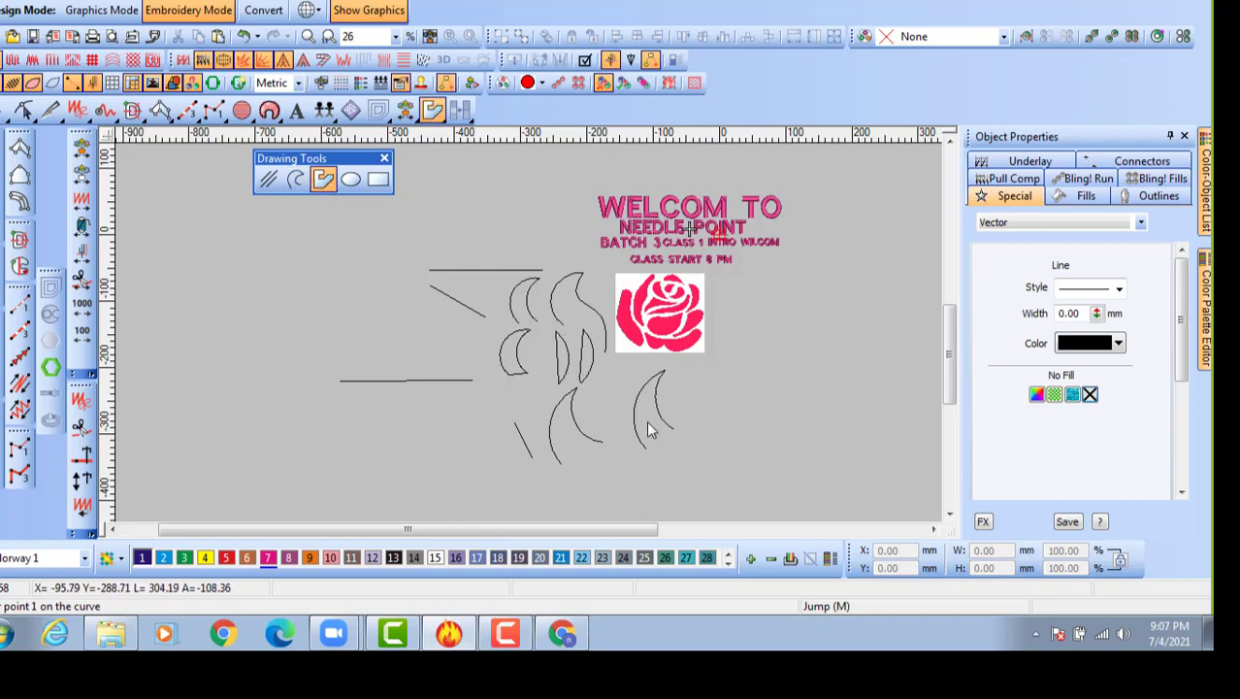
pyautogui.click(703, 447)
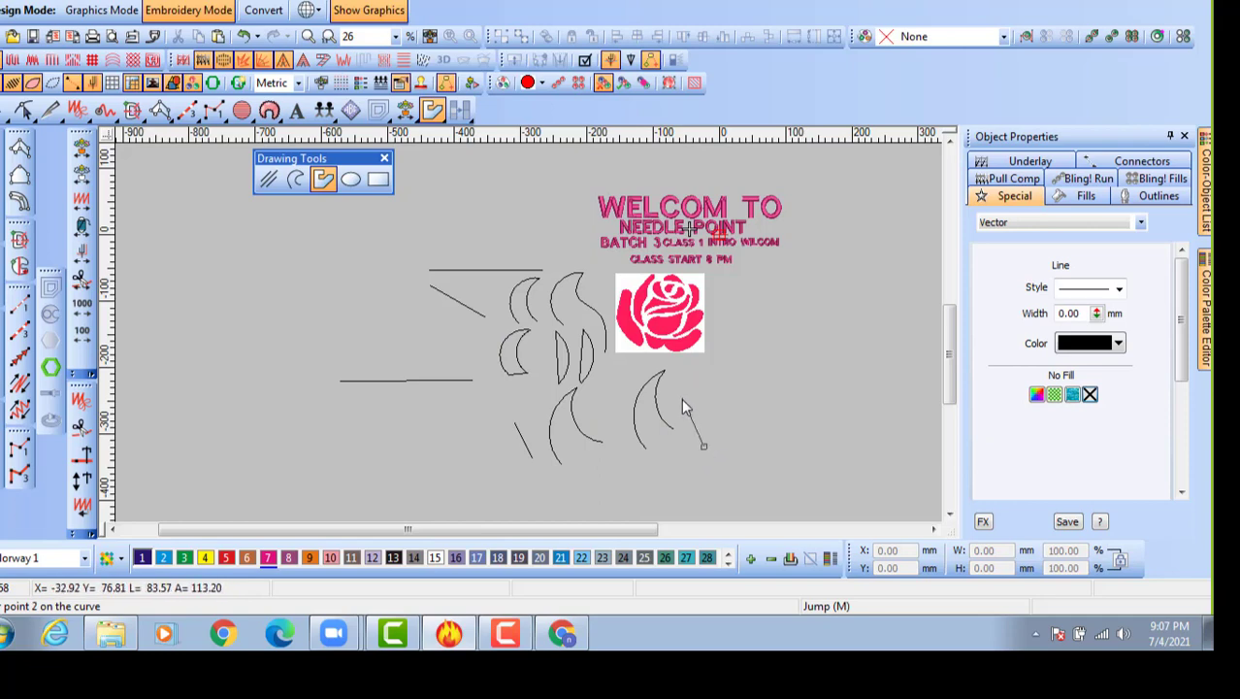
pyautogui.press('Escape')
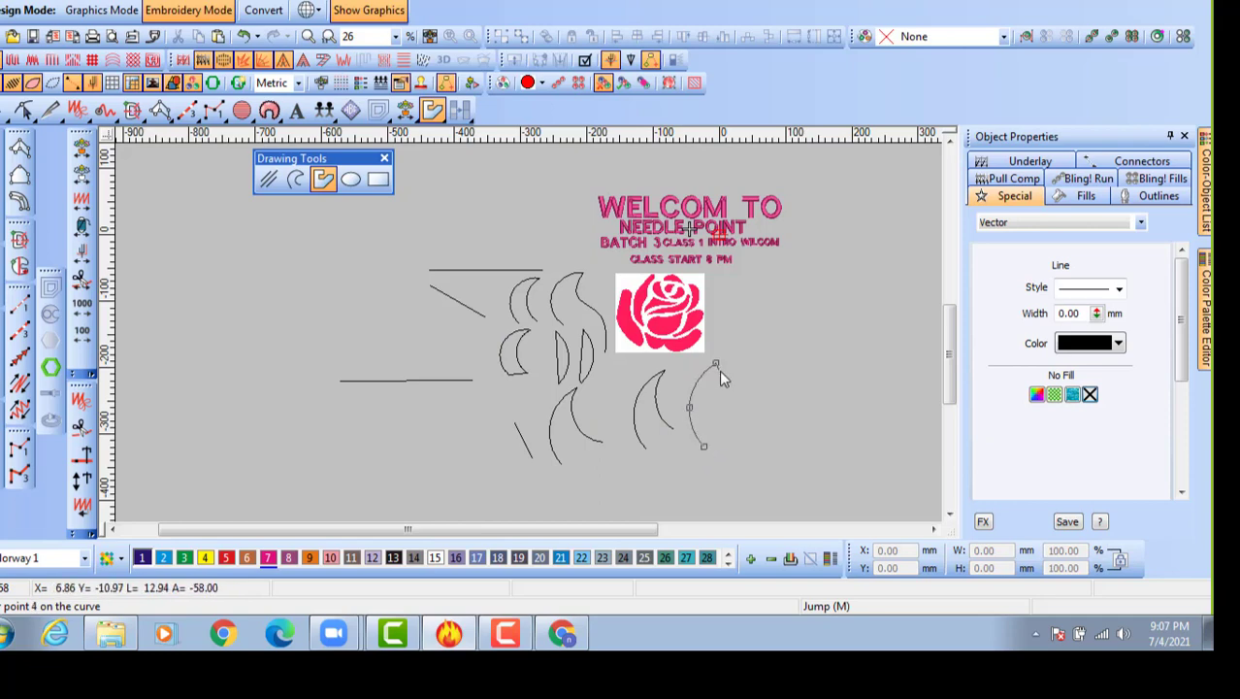
pyautogui.press('Escape')
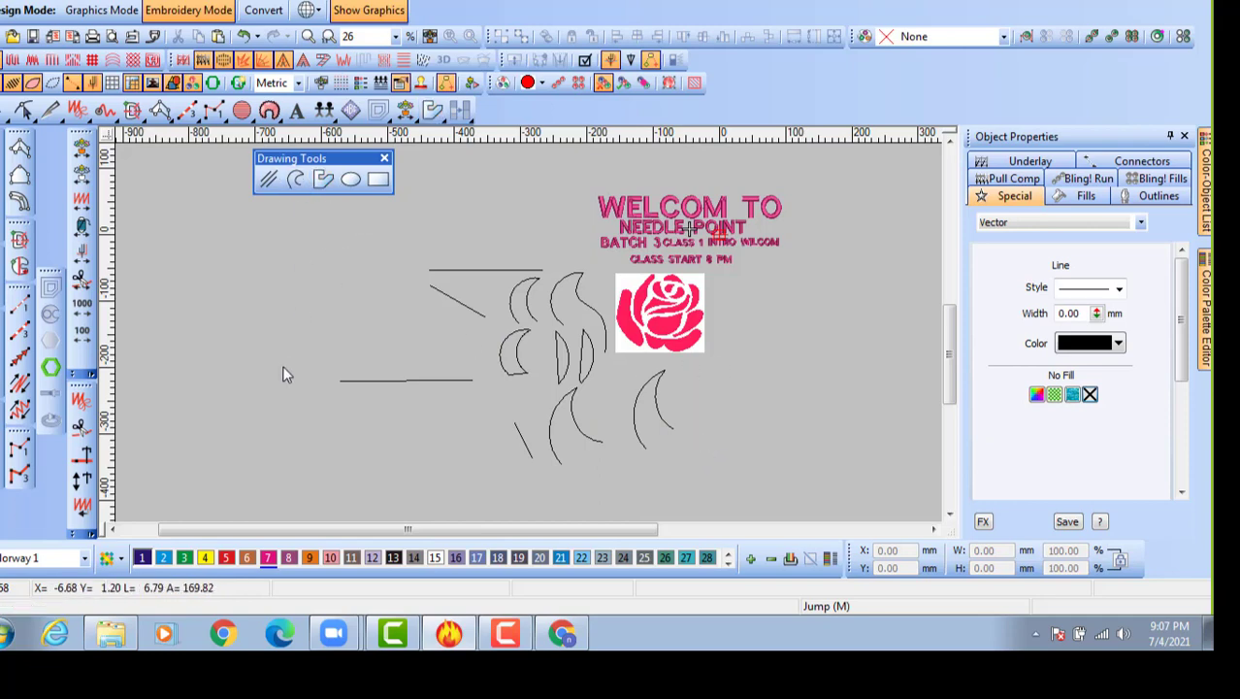
# Draw an eleven-point closed hook-like shape with straight edges in the empty area beside the upper horizontal line.
pyautogui.click(326, 182)
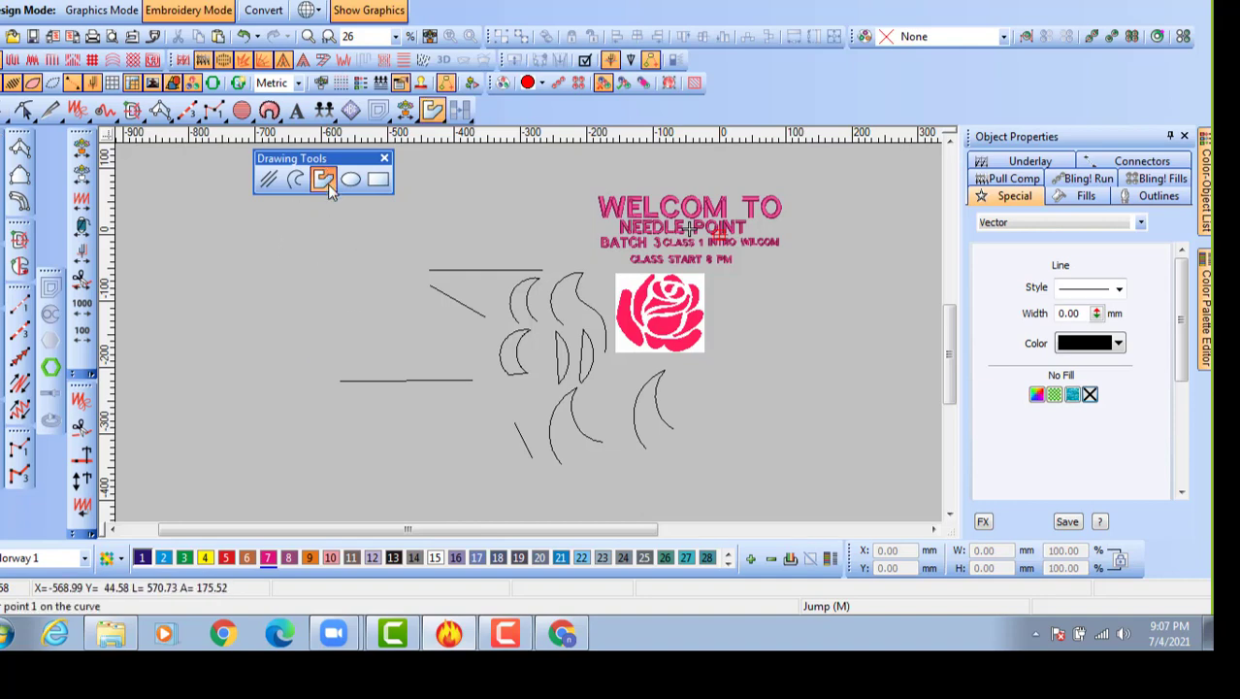
pyautogui.click(289, 363)
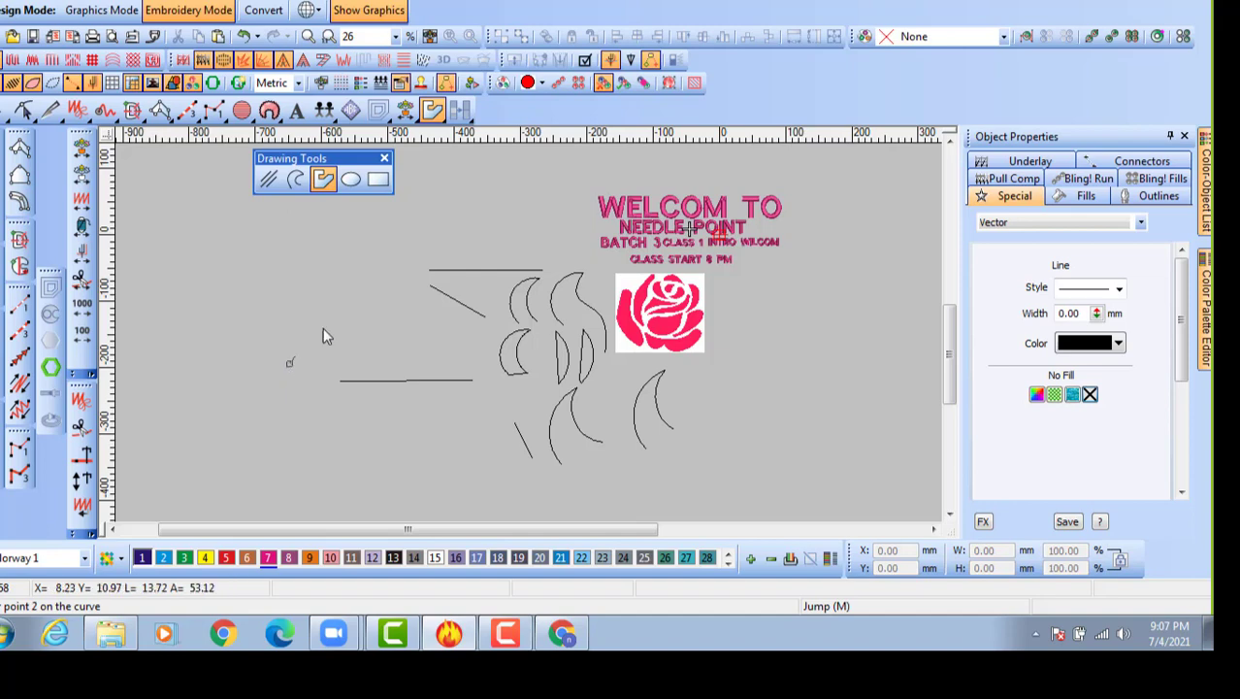
pyautogui.click(316, 268)
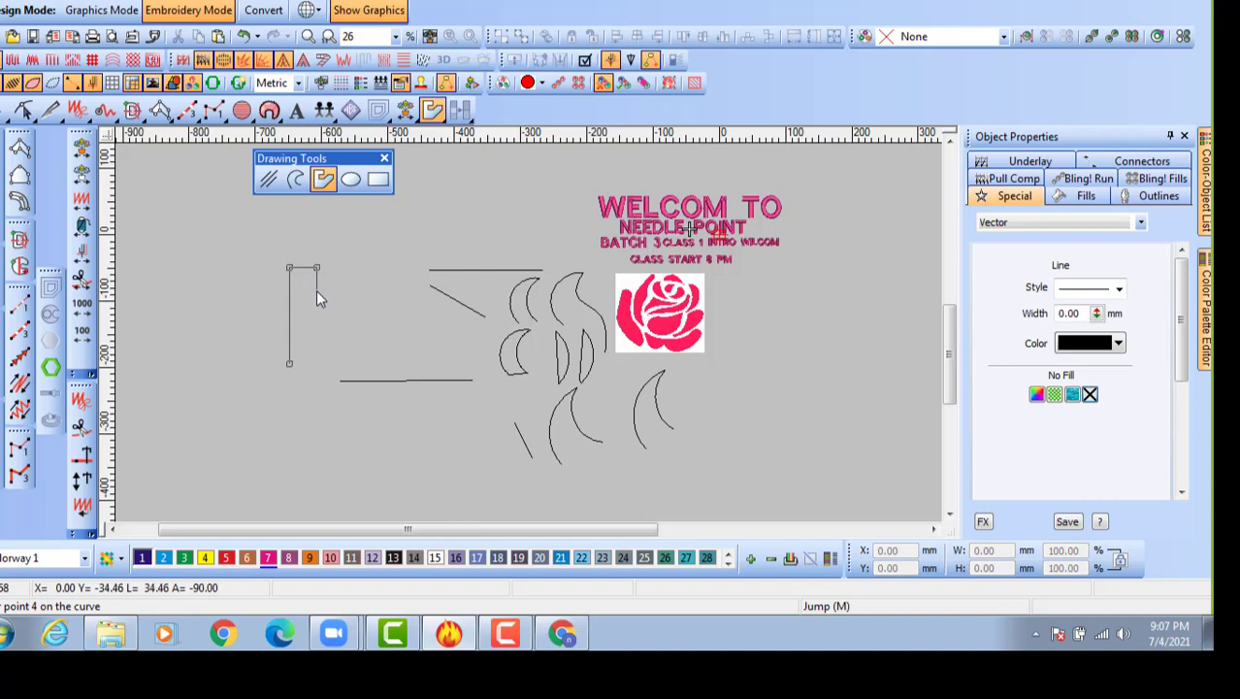
pyautogui.click(316, 290)
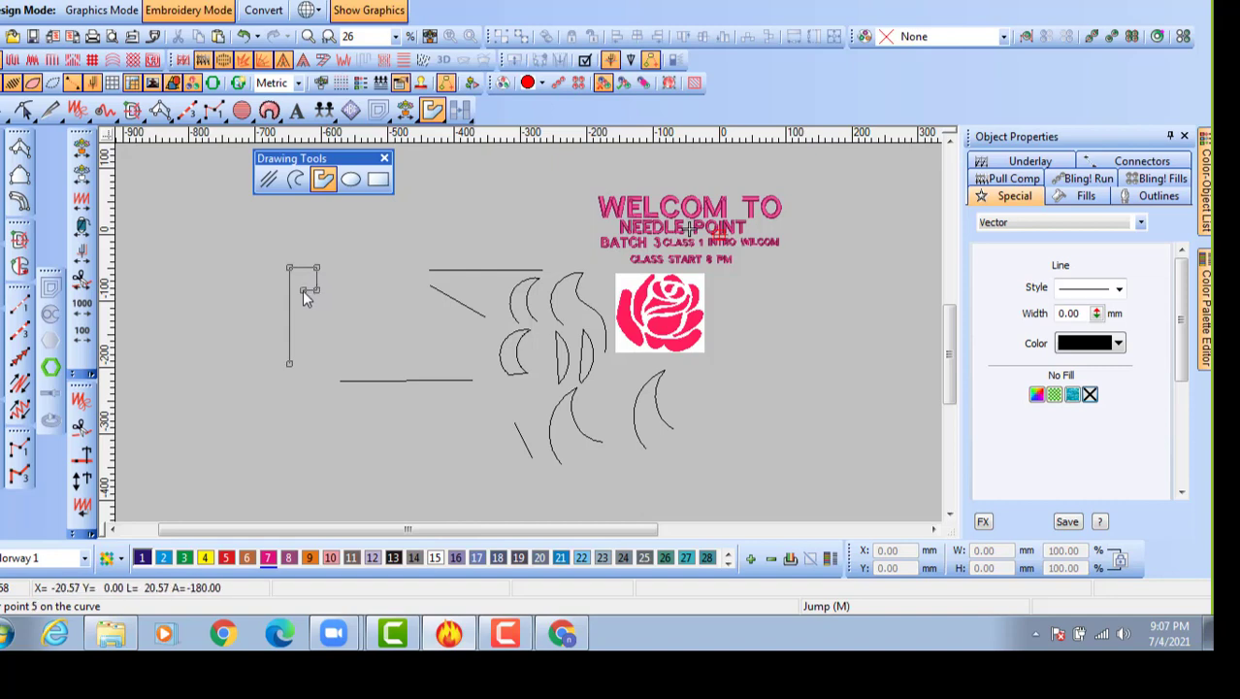
pyautogui.click(303, 291)
pyautogui.click(303, 315)
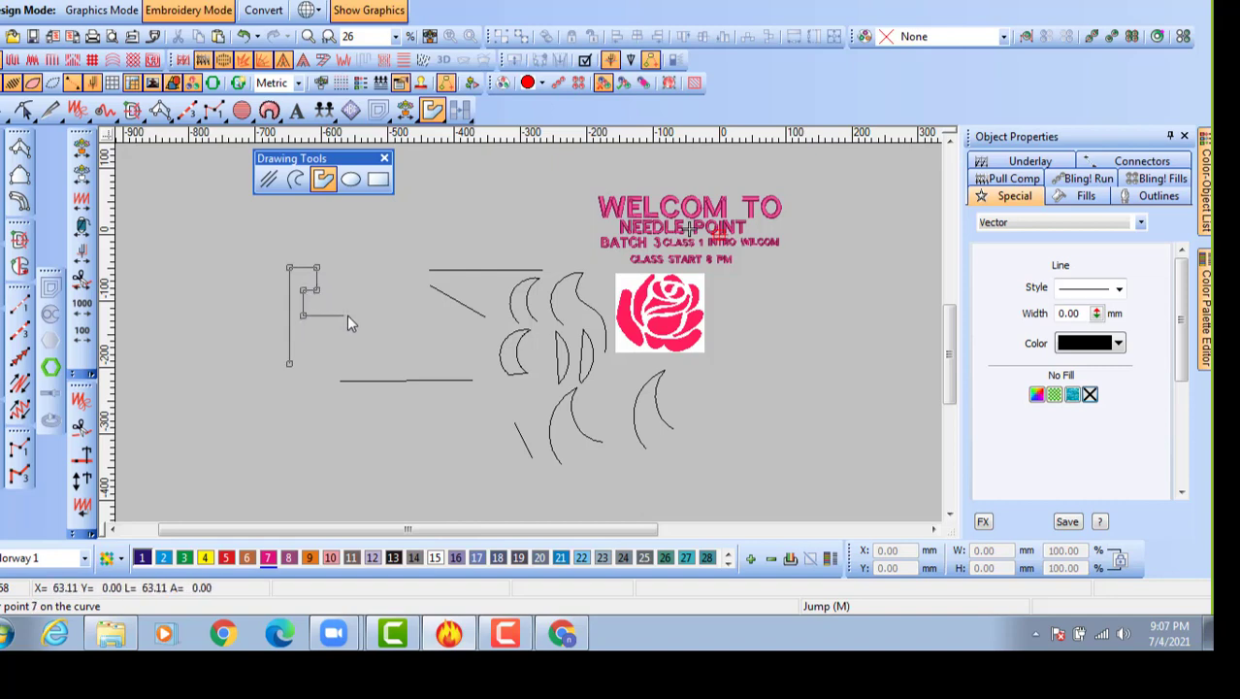
pyautogui.click(340, 315)
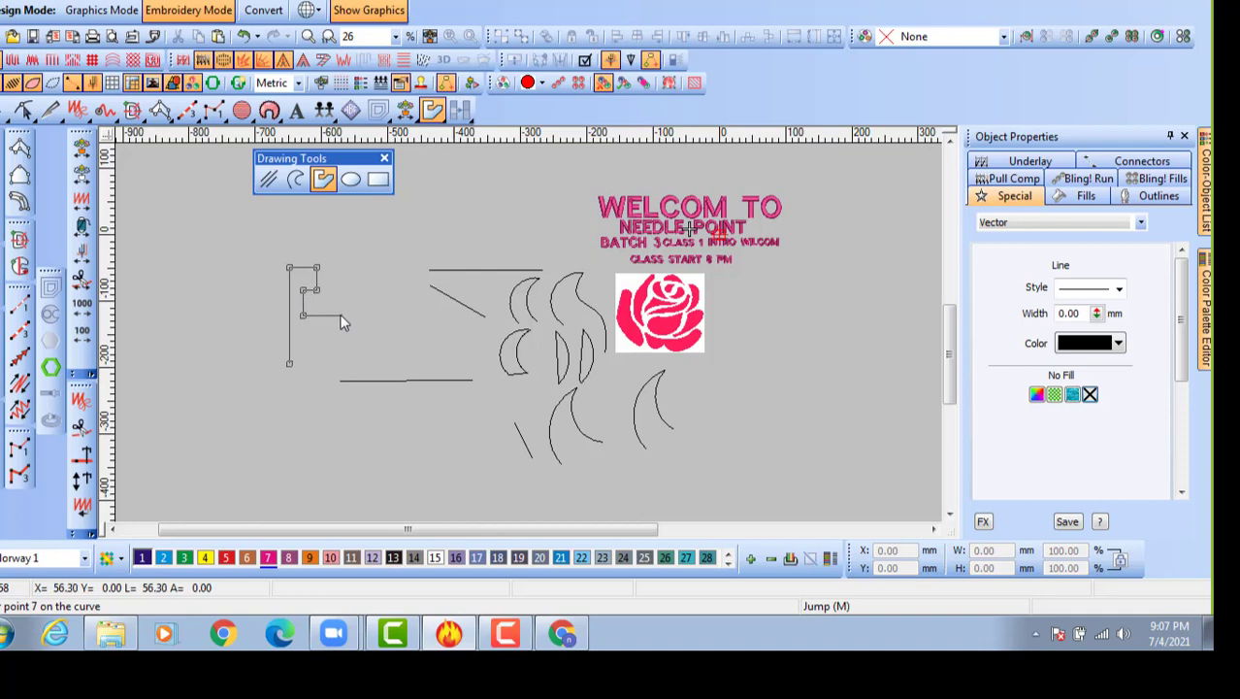
pyautogui.click(408, 314)
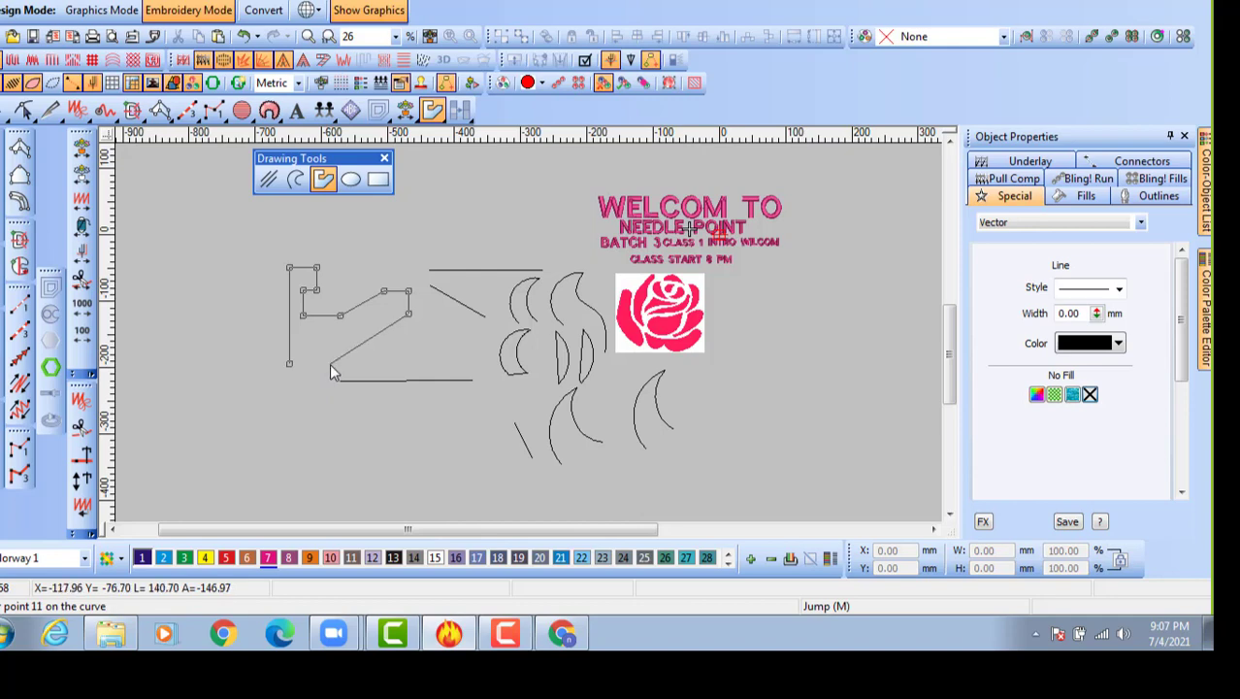
pyautogui.click(331, 369)
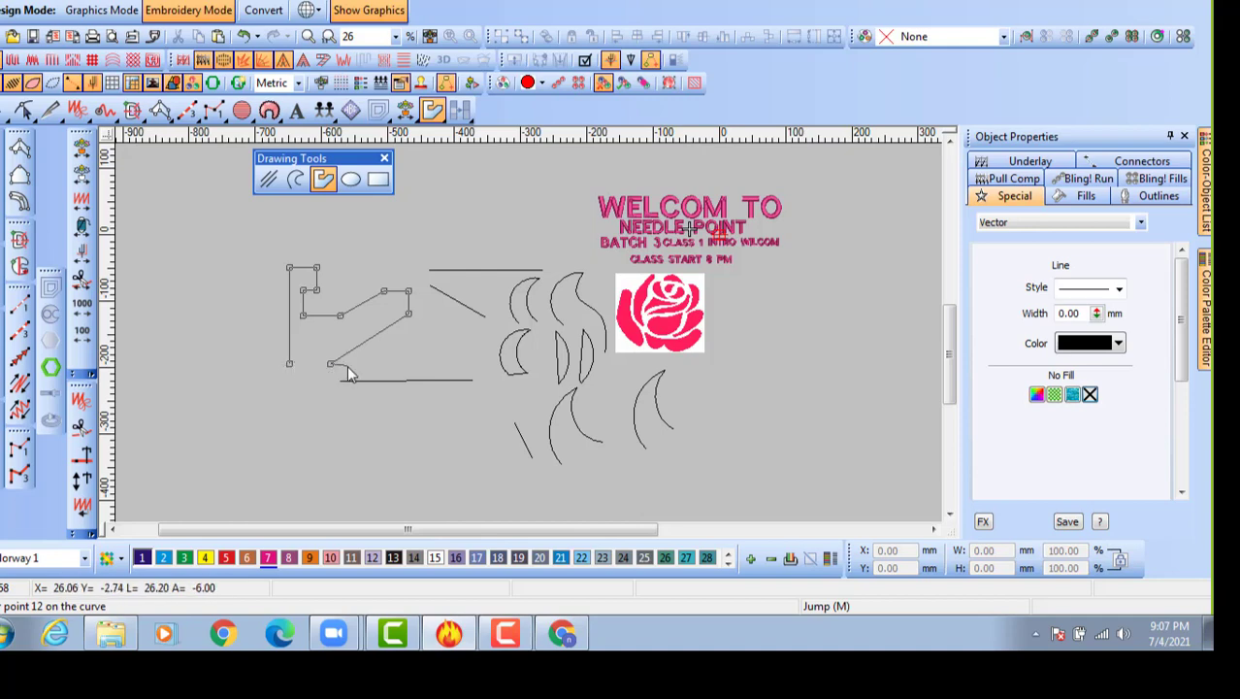
pyautogui.press('Return')
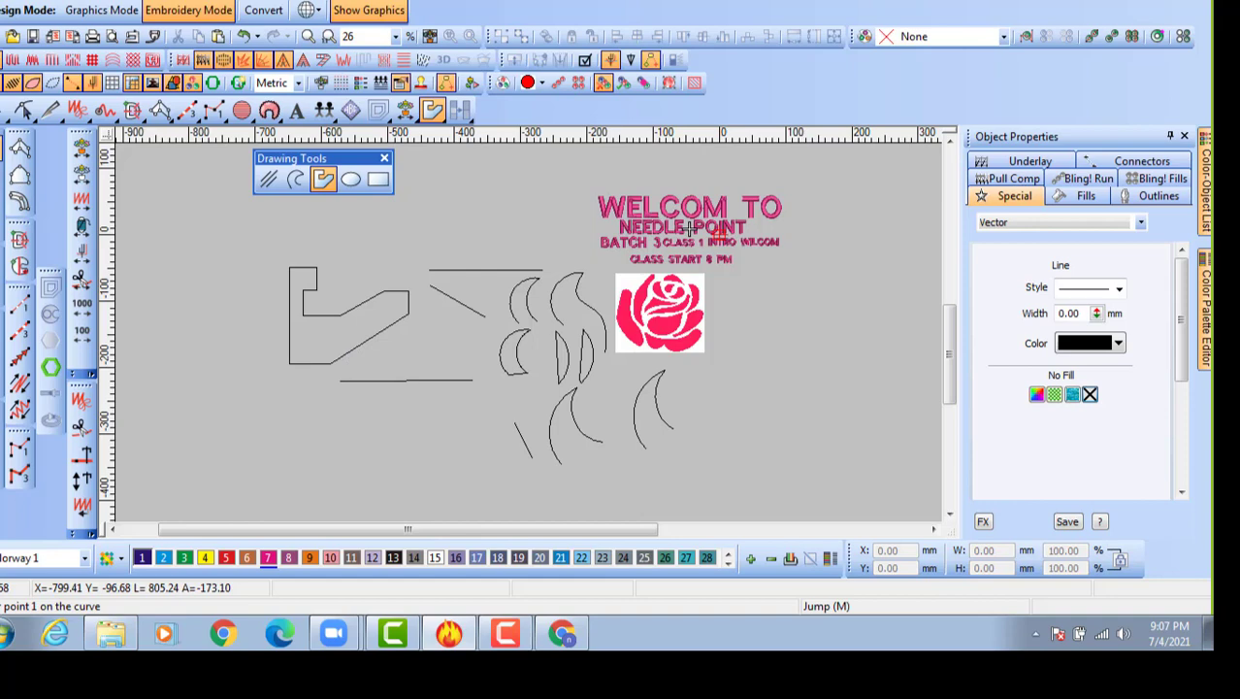
# Try deleting the lines and closed shapes together with the first open crescent, and undo the deletion.
pyautogui.click(401, 413)
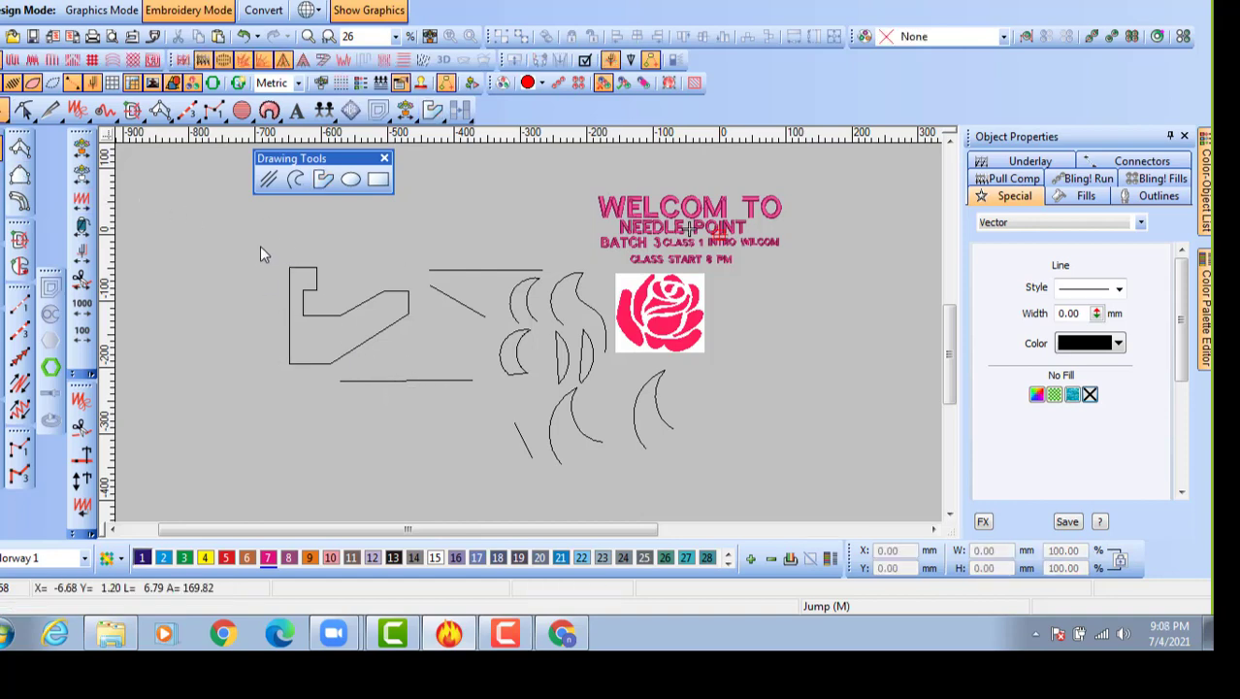
pyautogui.moveTo(261, 245); pyautogui.dragTo(599, 469)
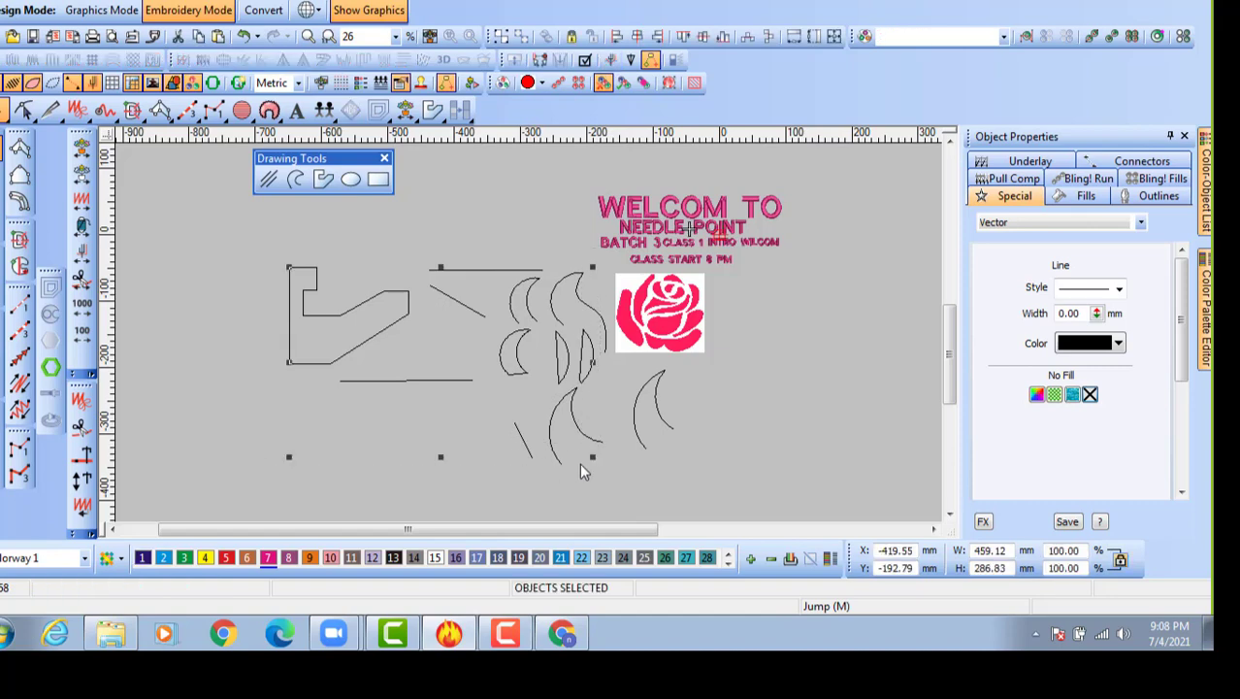
pyautogui.press('Delete')
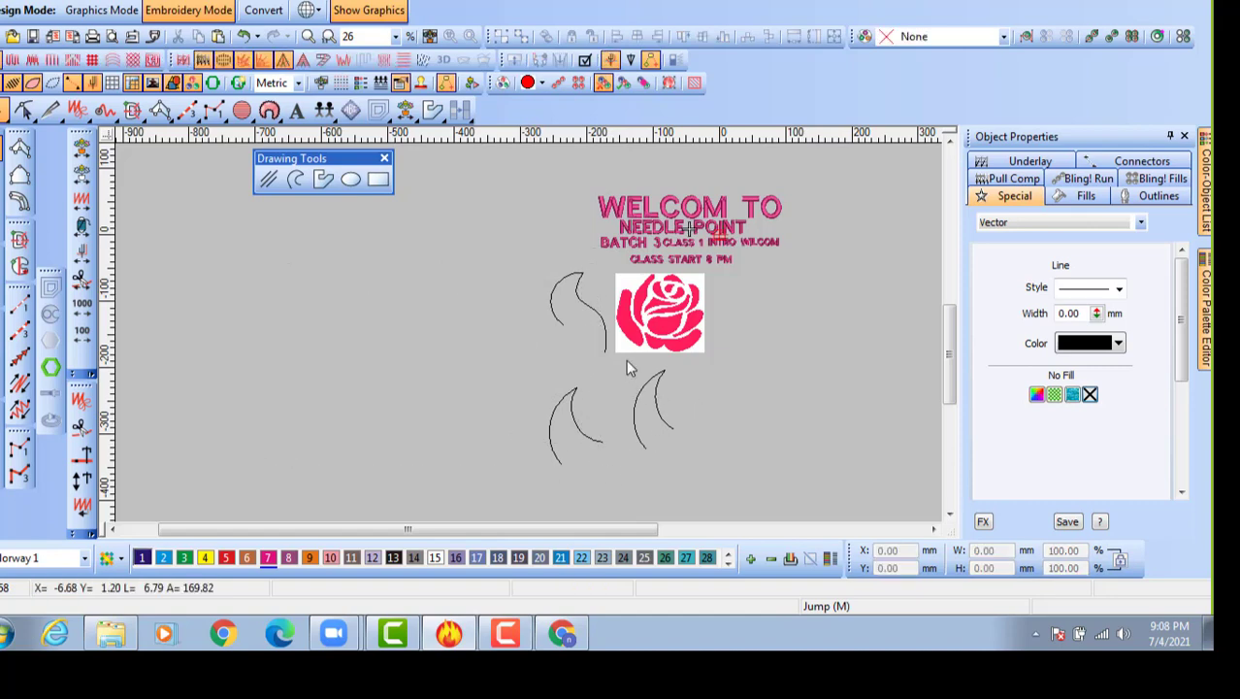
pyautogui.hotkey('ctrl', 'z')
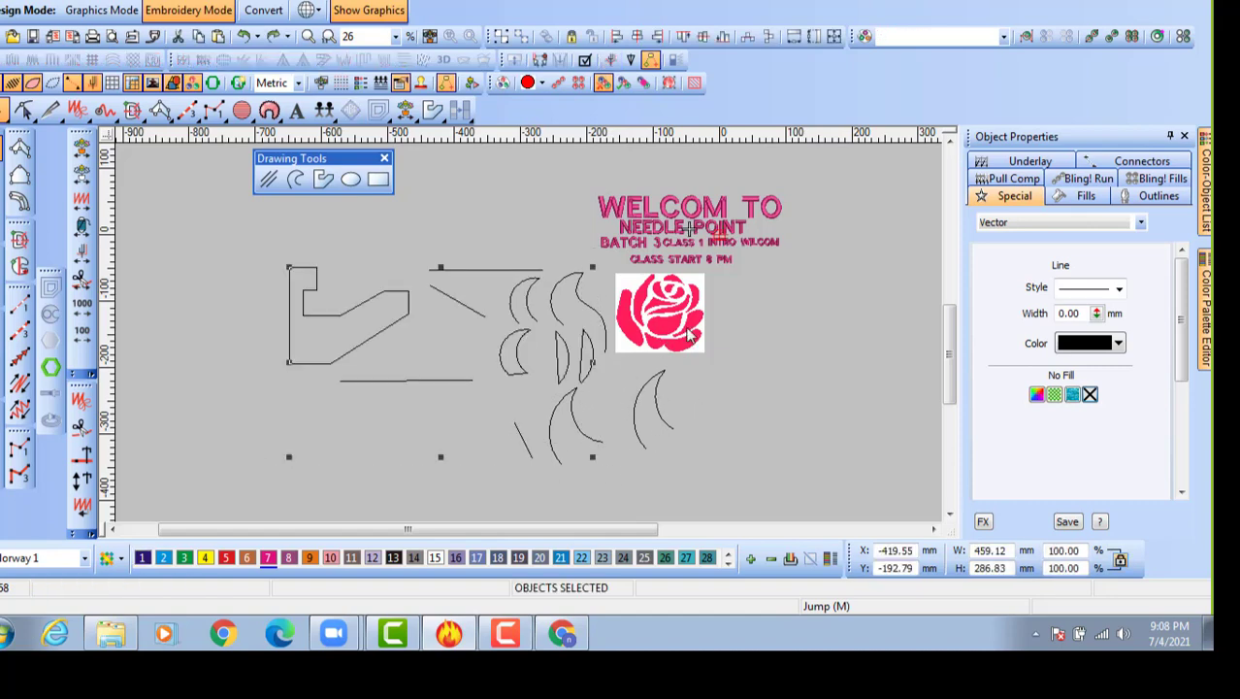
# Select the lines, closed shapes and first open crescent together and scale them down to about 188 by 117 mm beside the S-shaped curve.
pyautogui.click(235, 301)
pyautogui.moveTo(219, 240); pyautogui.dragTo(601, 475)
pyautogui.moveTo(293, 271); pyautogui.dragTo(469, 379)
pyautogui.moveTo(568, 419); pyautogui.dragTo(512, 336)
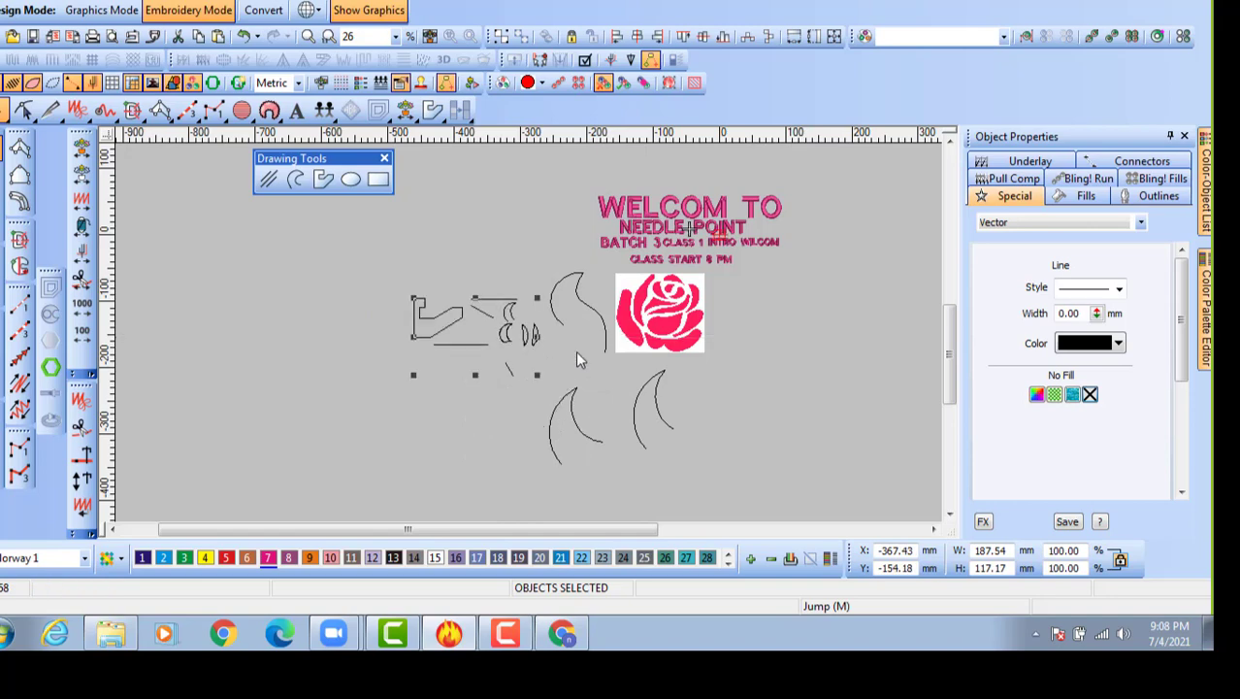
pyautogui.scroll(2, 650, 338)
pyautogui.scroll(-2, 416, 310)
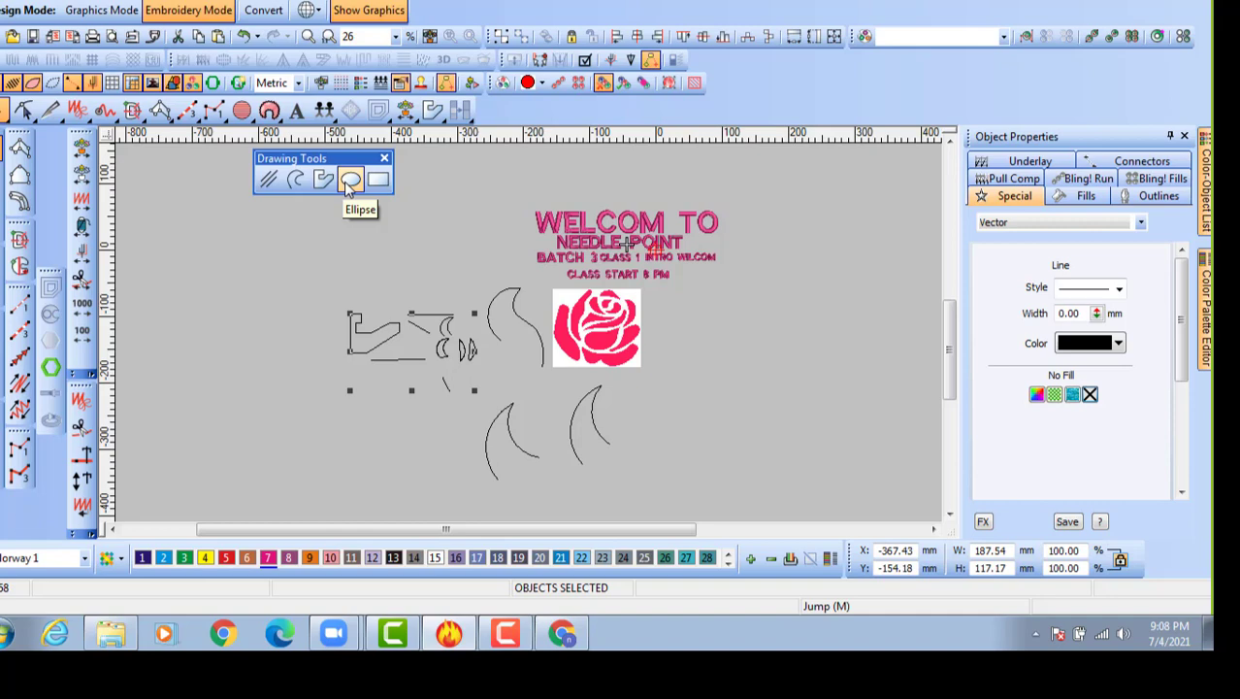
# Draw a circle about 38 mm in diameter with the Ellipse tool in the empty area beside the rose image.
pyautogui.click(366, 246)
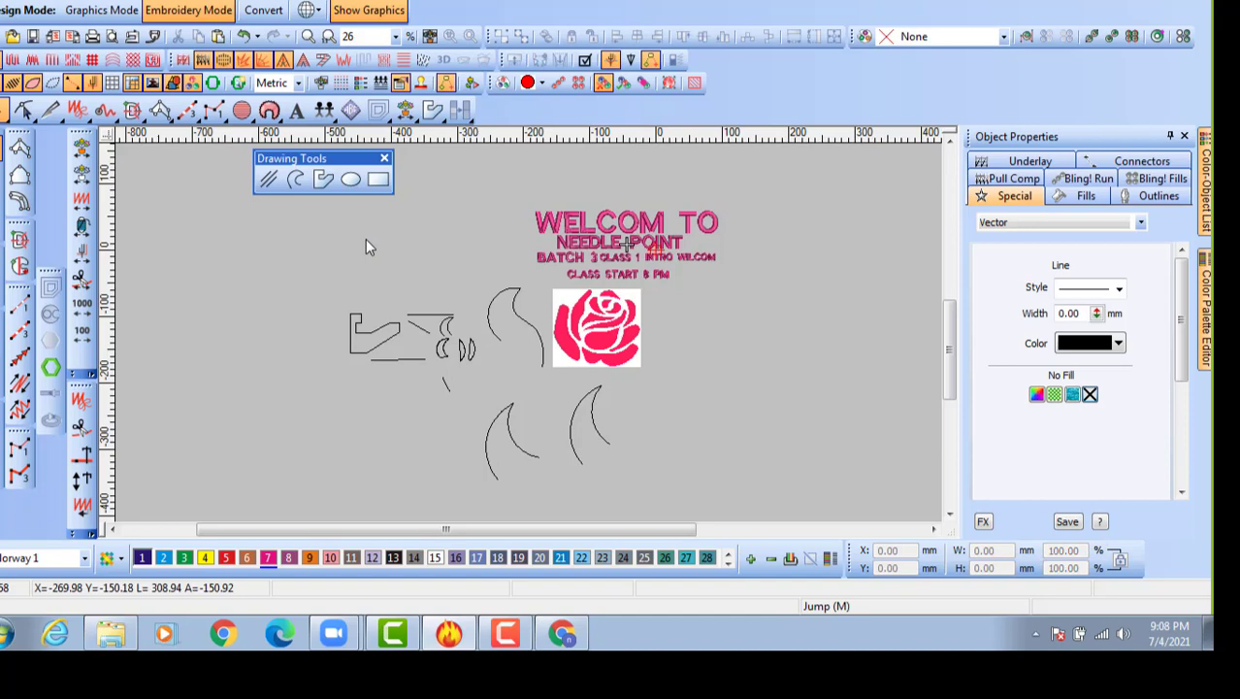
pyautogui.click(349, 180)
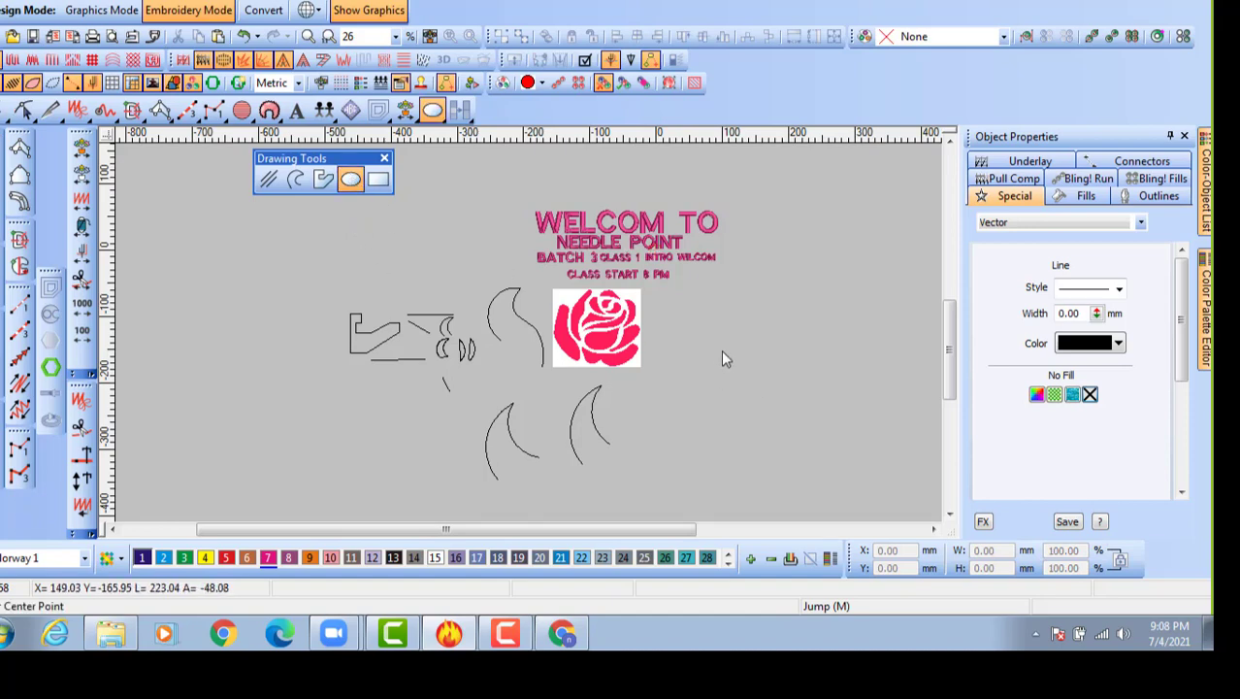
pyautogui.scroll(5, 678, 331)
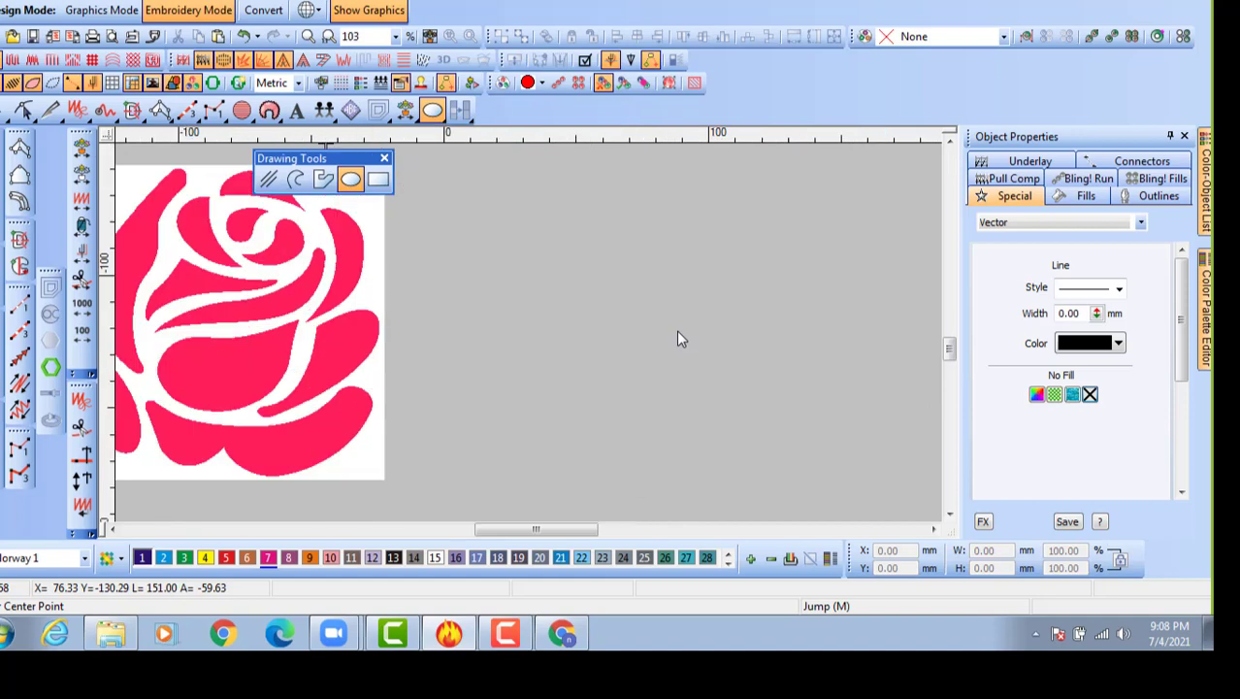
pyautogui.click(514, 308)
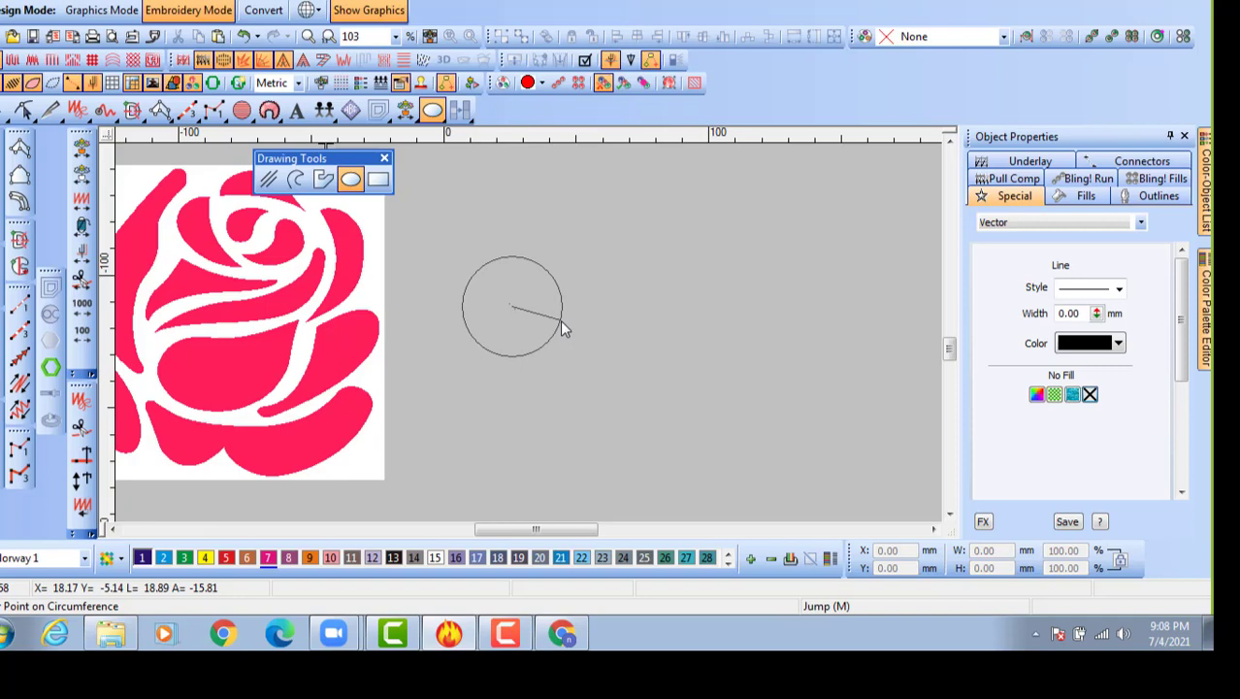
pyautogui.click(560, 320)
pyautogui.press('Return')
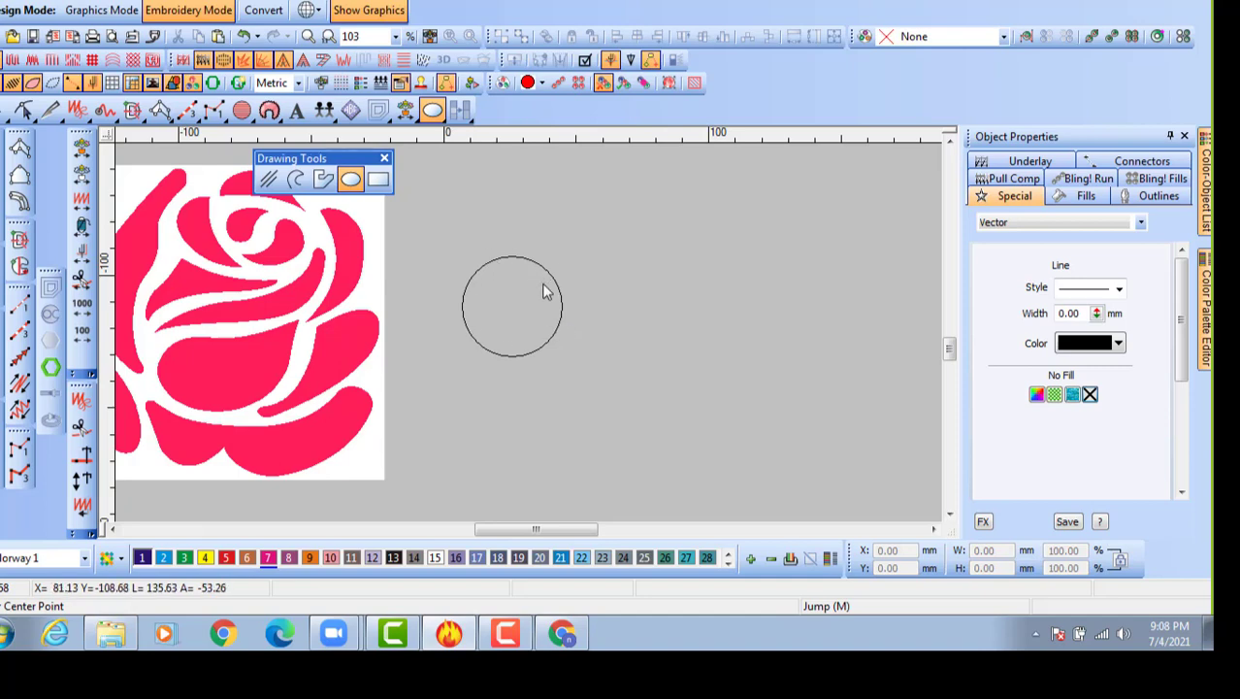
# Try flattening the circle into an ellipse about 24 mm high, and undo the change.
pyautogui.click(2, 150)
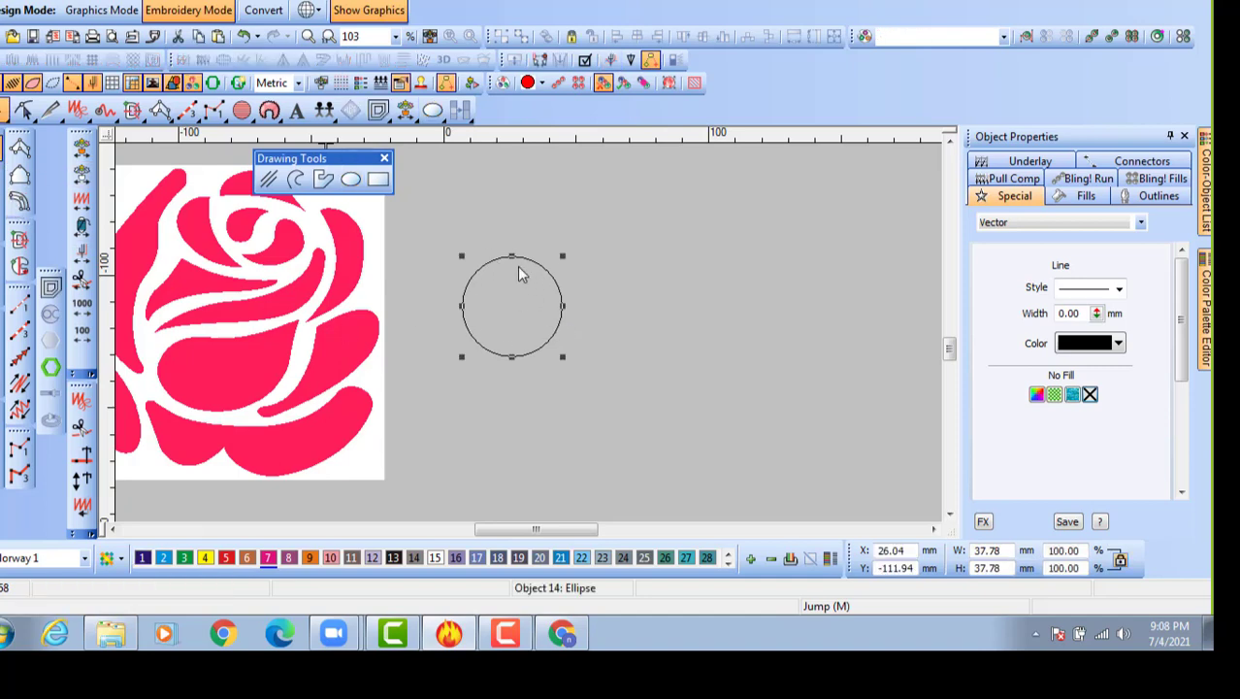
pyautogui.moveTo(514, 256); pyautogui.dragTo(514, 292)
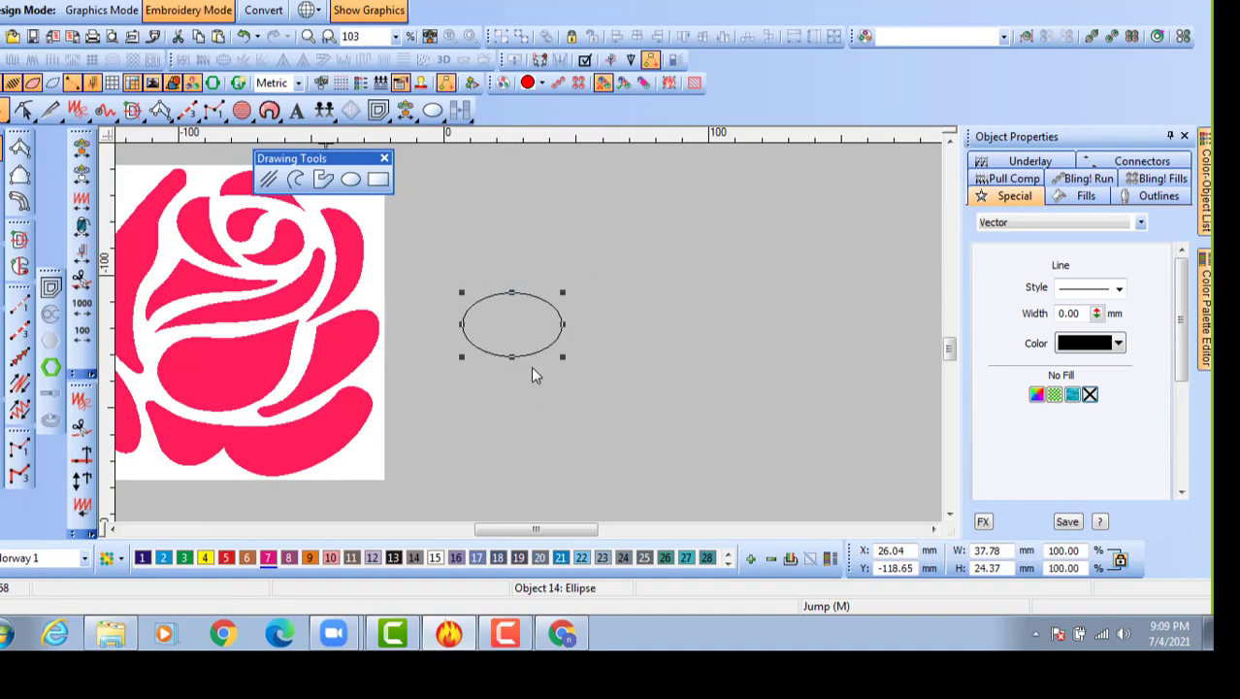
pyautogui.hotkey('ctrl', 'z')
pyautogui.click(474, 316)
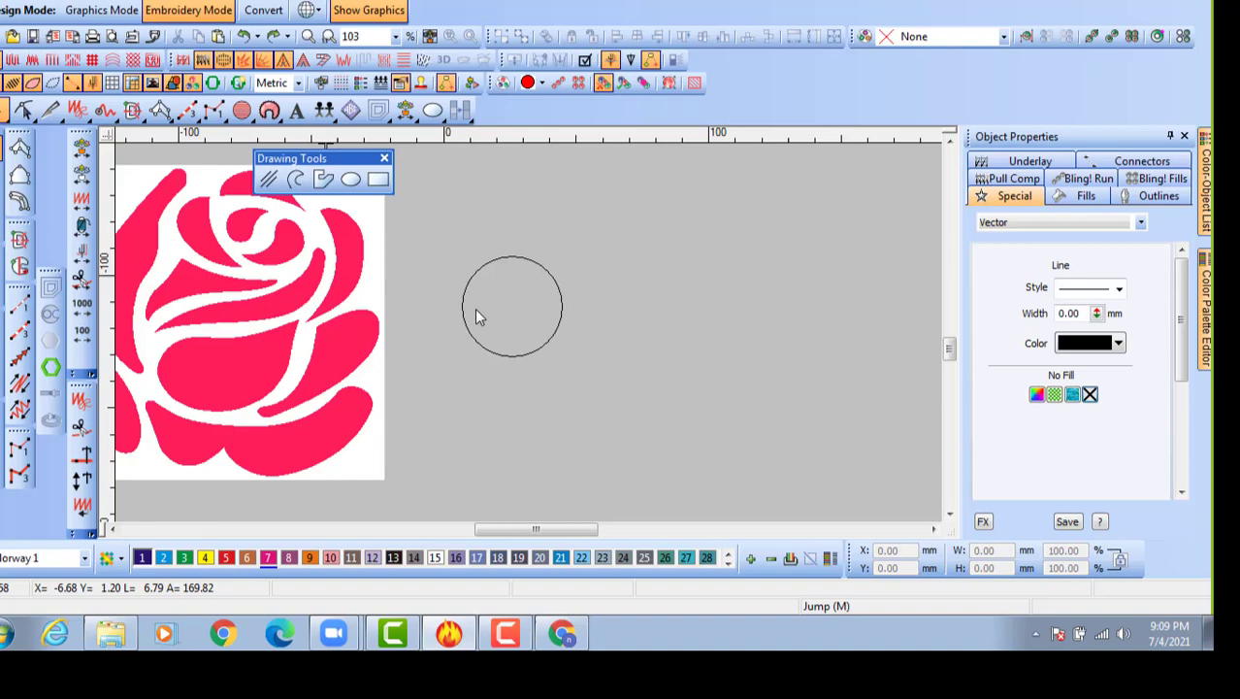
# Draw a second, smaller circle beside the first one, on the side away from the rose image.
pyautogui.click(351, 178)
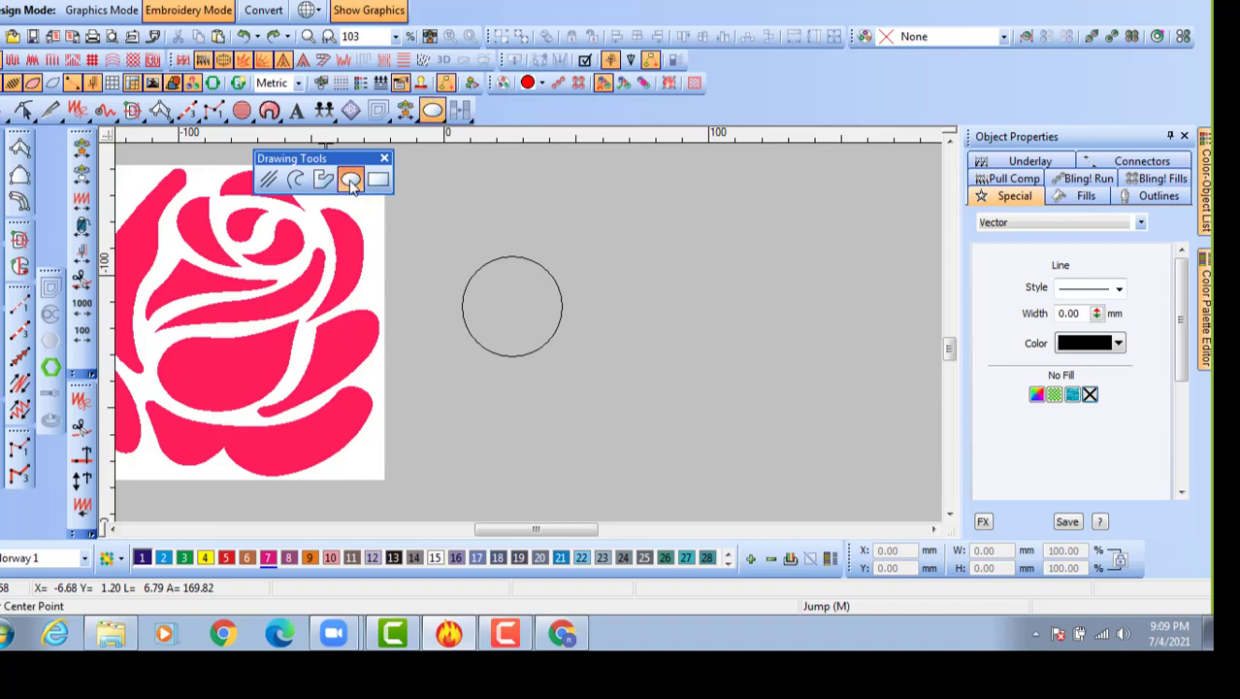
pyautogui.click(655, 305)
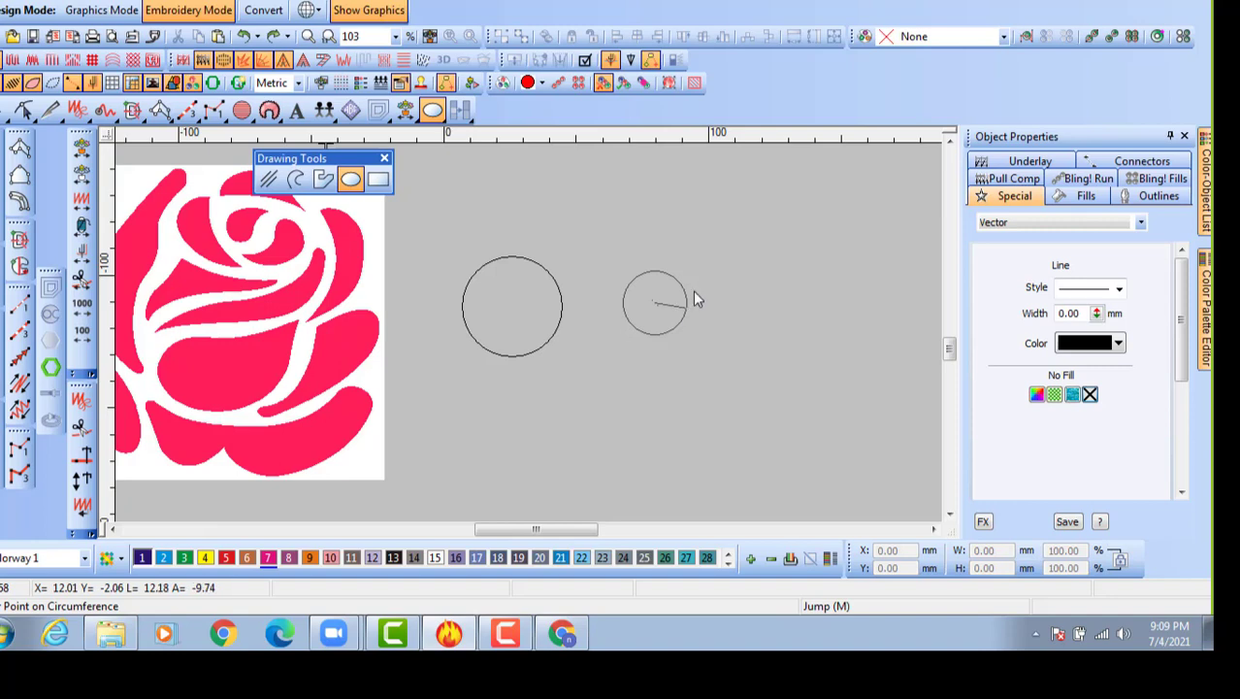
pyautogui.click(696, 305)
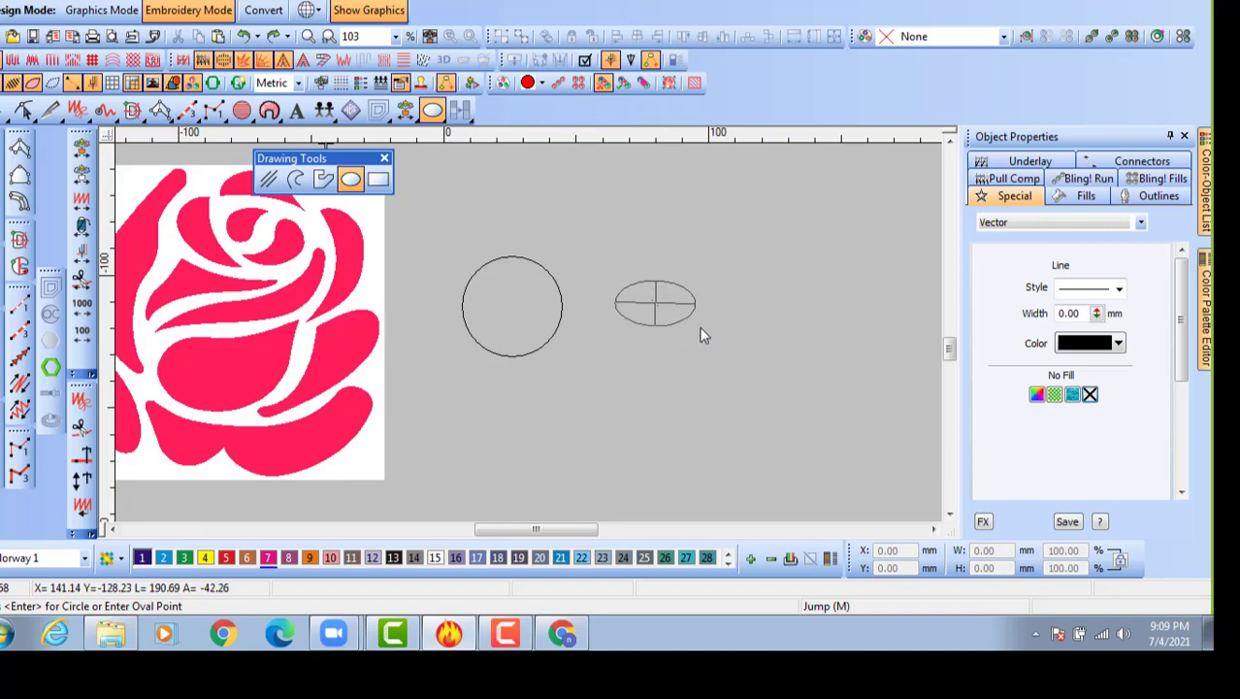
pyautogui.press('Return')
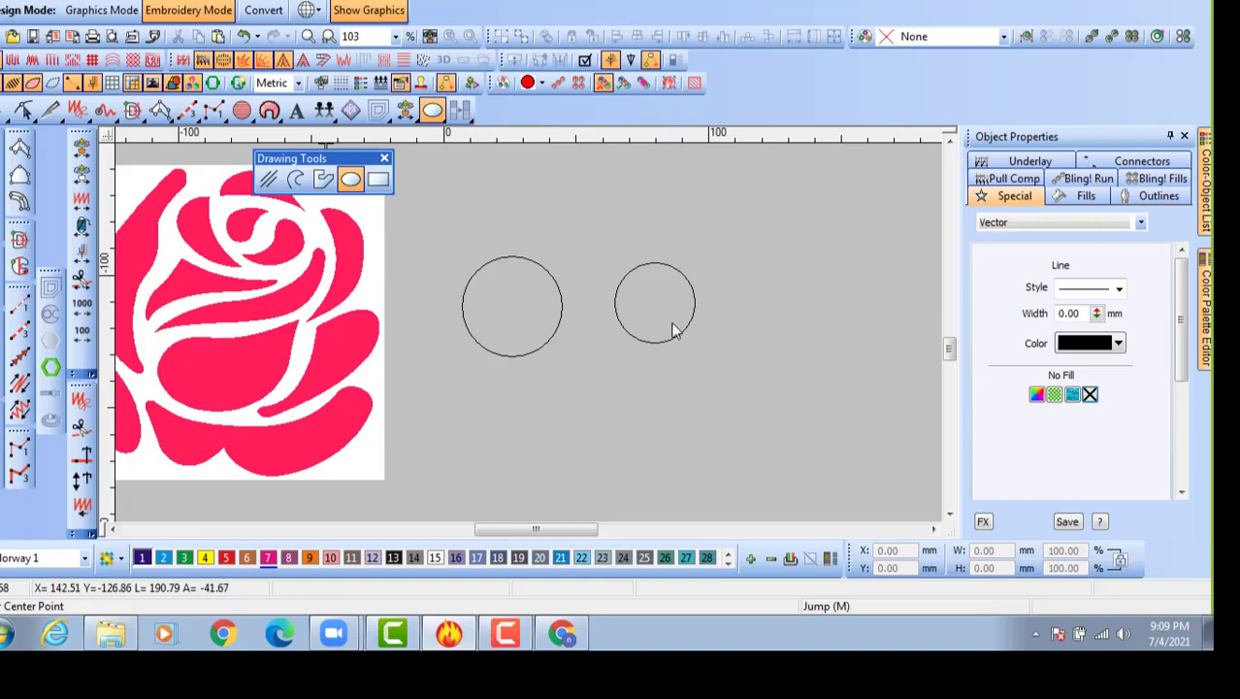
# Draw a horizontal ellipse about 27 mm wide directly below the second circle.
pyautogui.click(639, 387)
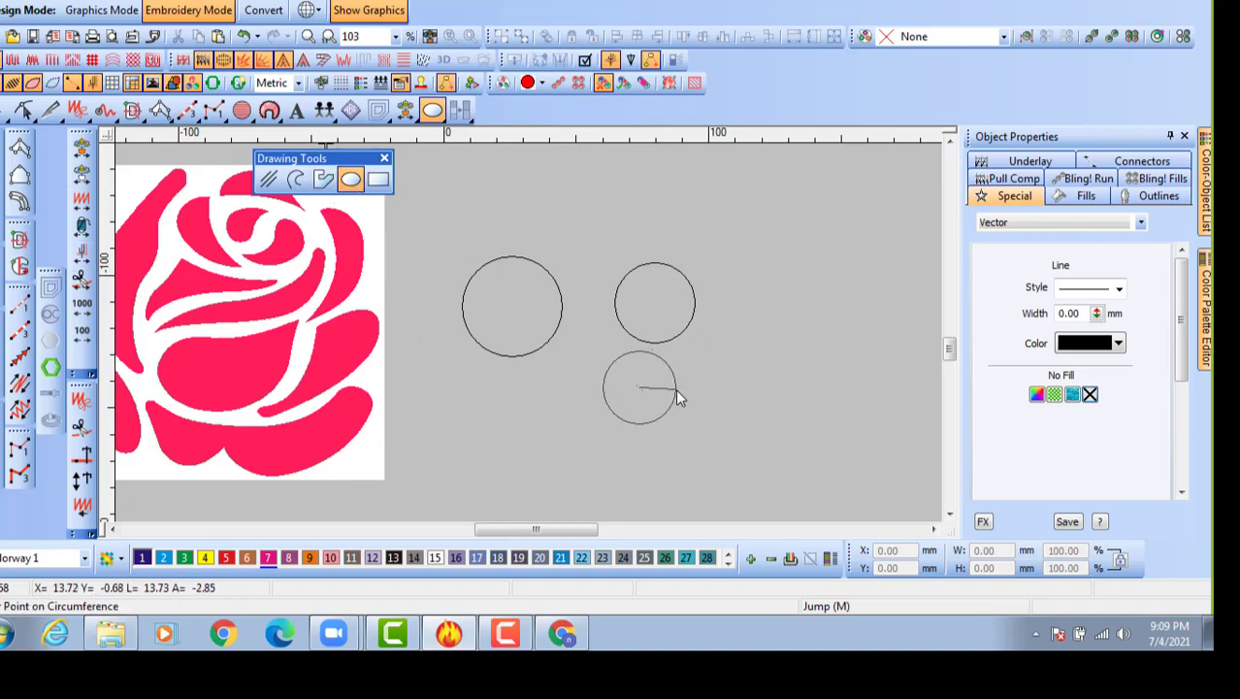
pyautogui.click(676, 388)
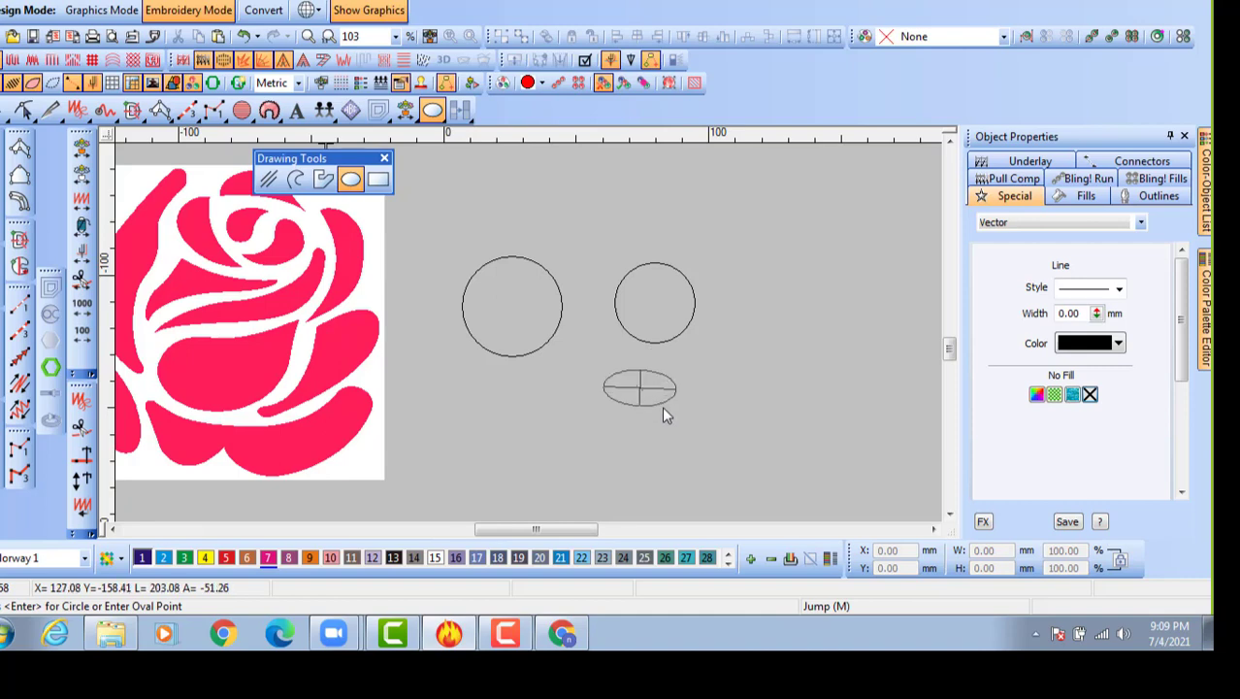
pyautogui.click(663, 408)
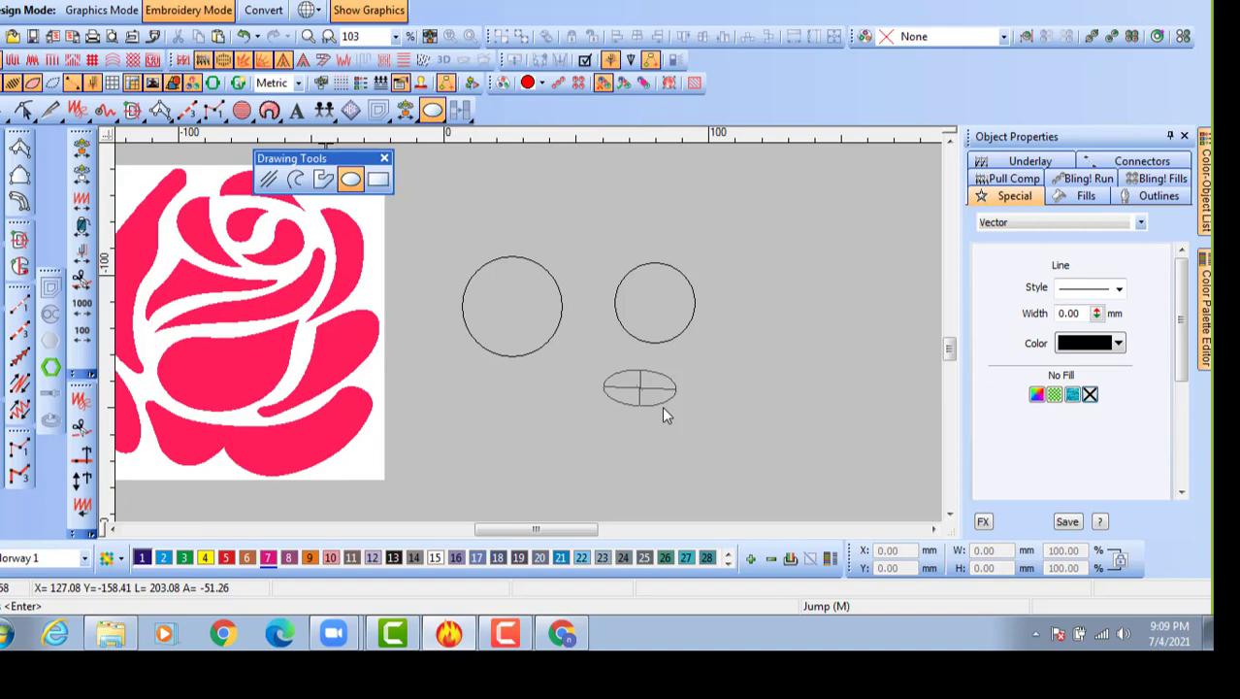
pyautogui.scroll(-2, 670, 422)
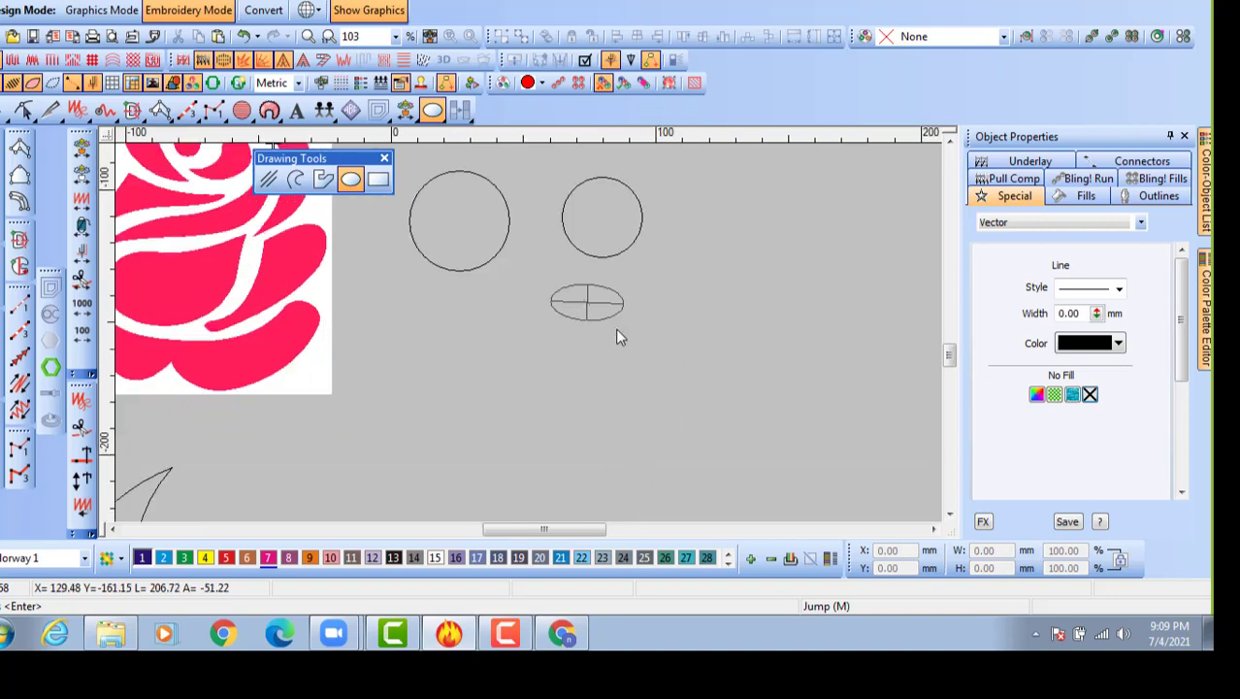
pyautogui.press('Return')
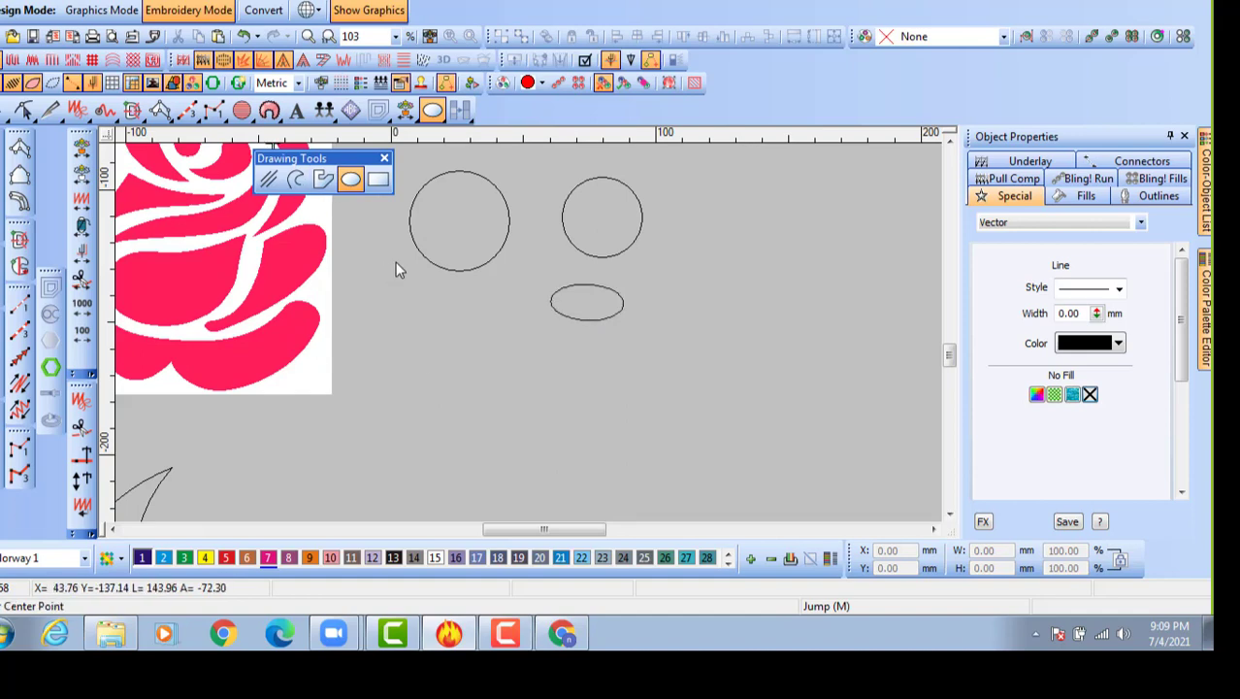
# Draw a circle about 42 mm in diameter below the first circle and another horizontal ellipse about 27 mm wide below the first ellipse.
pyautogui.click(441, 342)
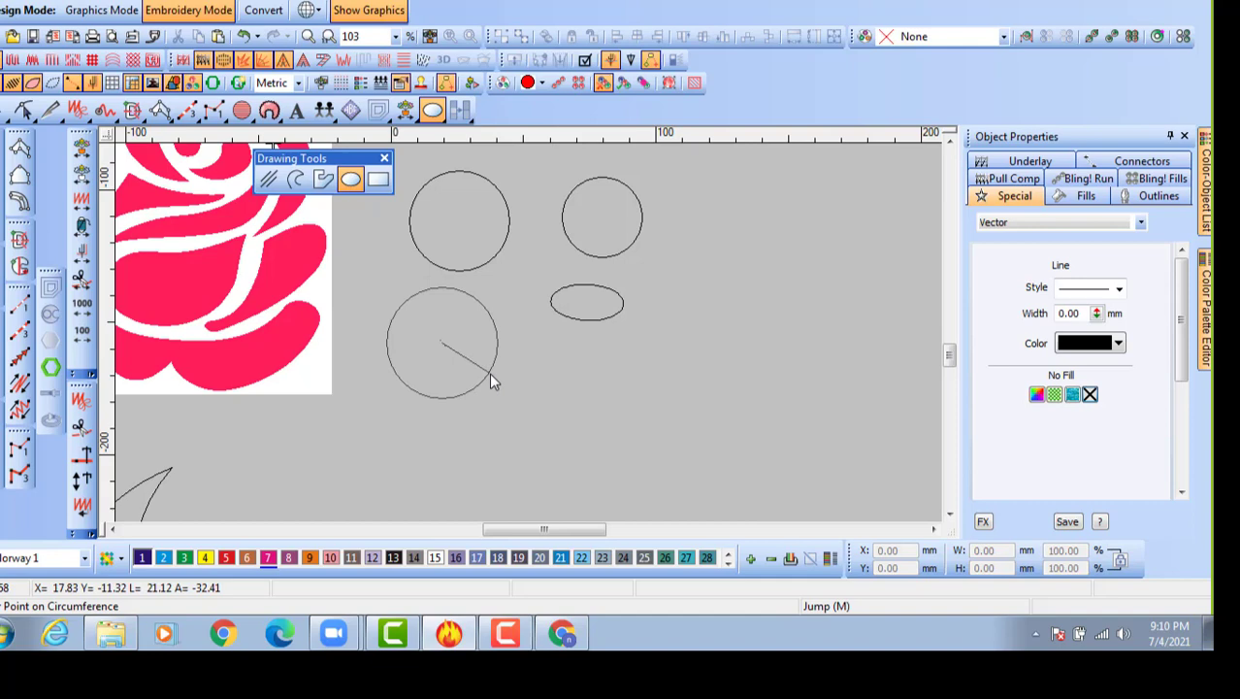
pyautogui.click(491, 375)
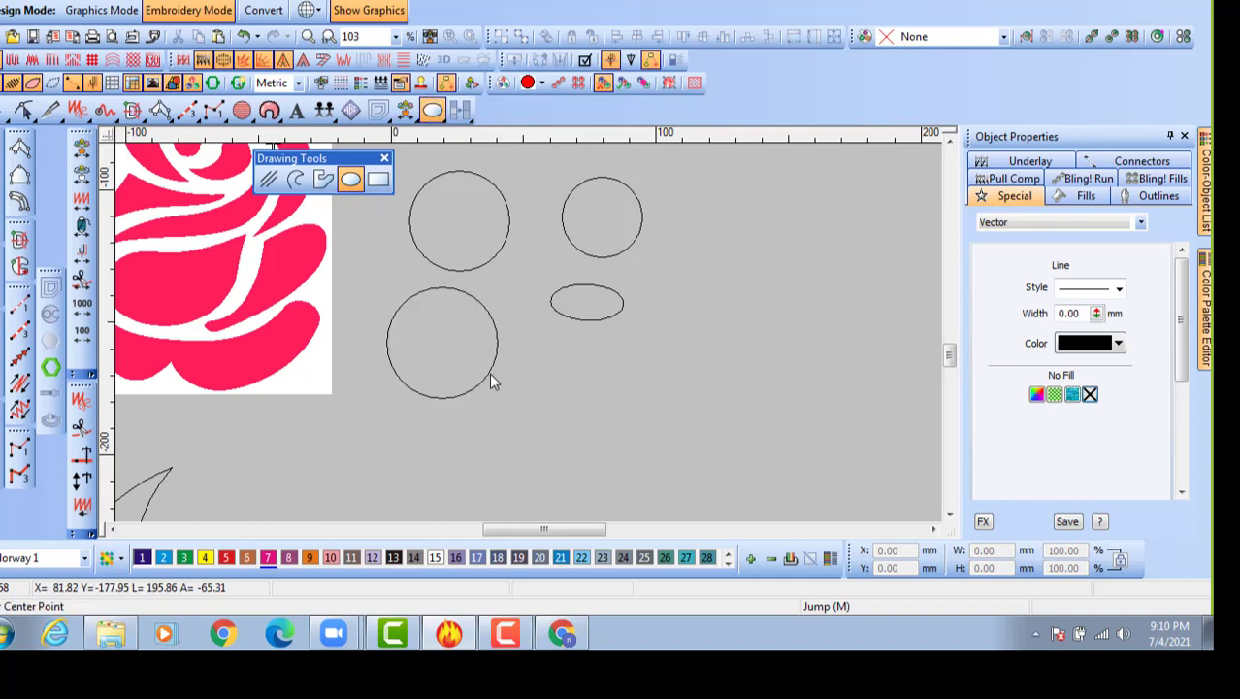
pyautogui.click(579, 374)
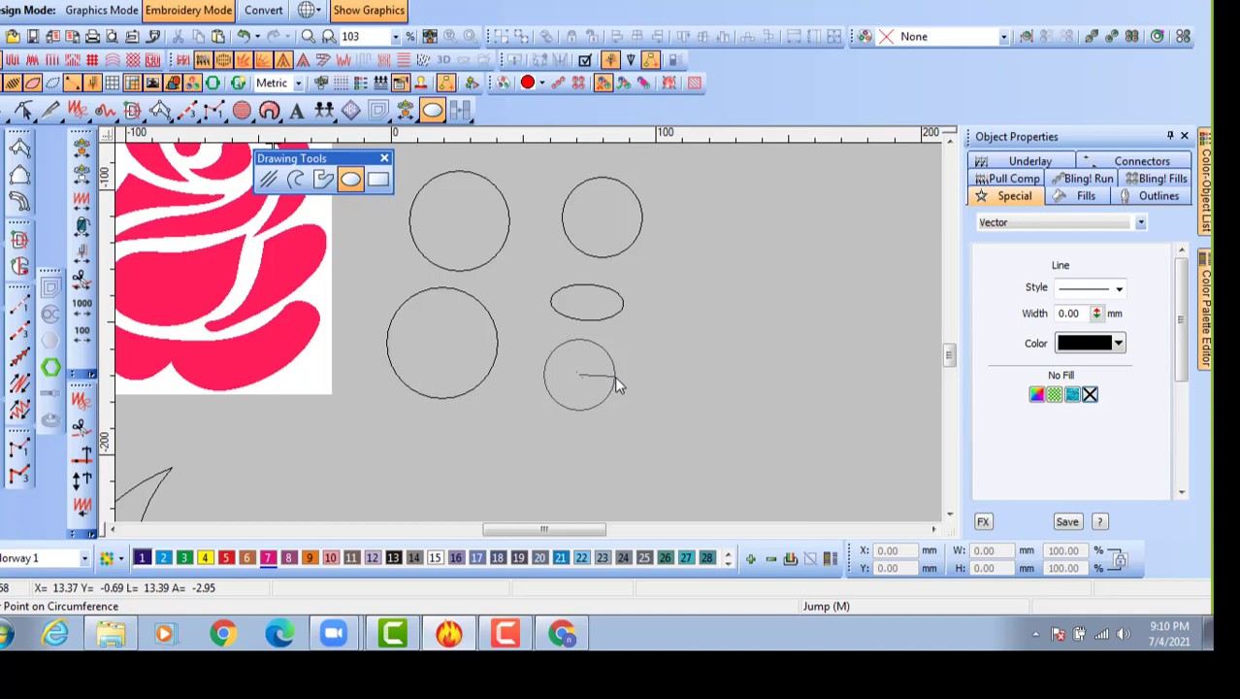
pyautogui.click(614, 376)
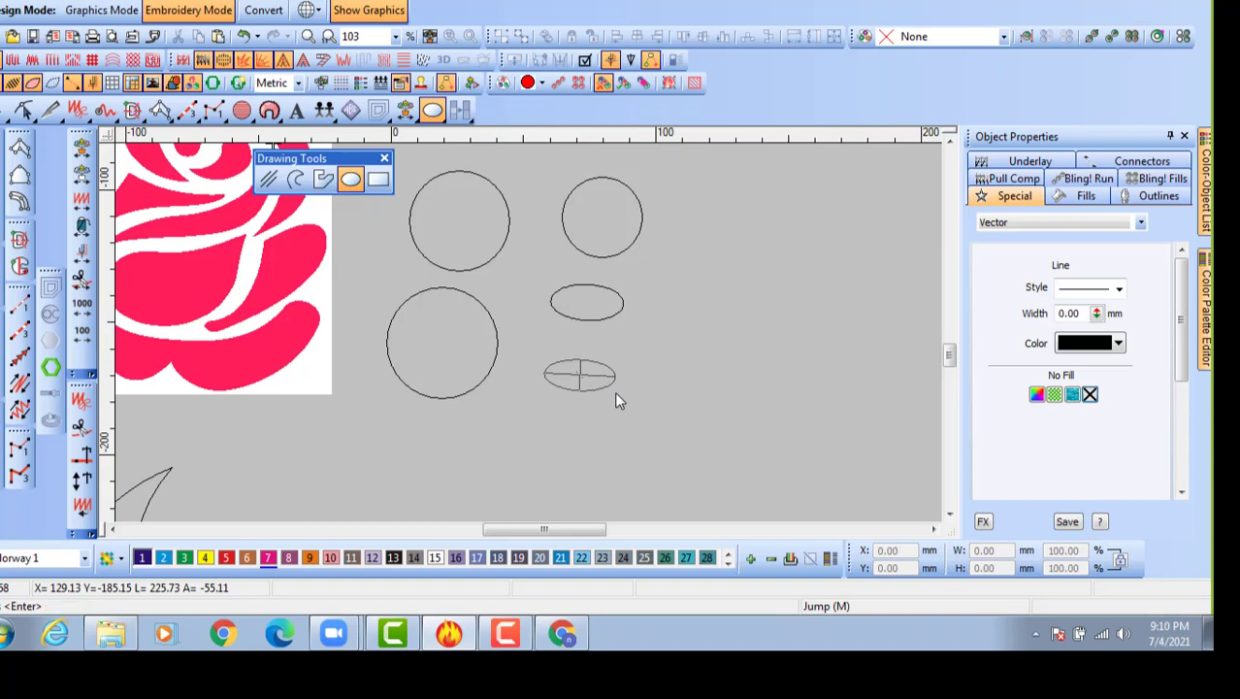
pyautogui.click(614, 391)
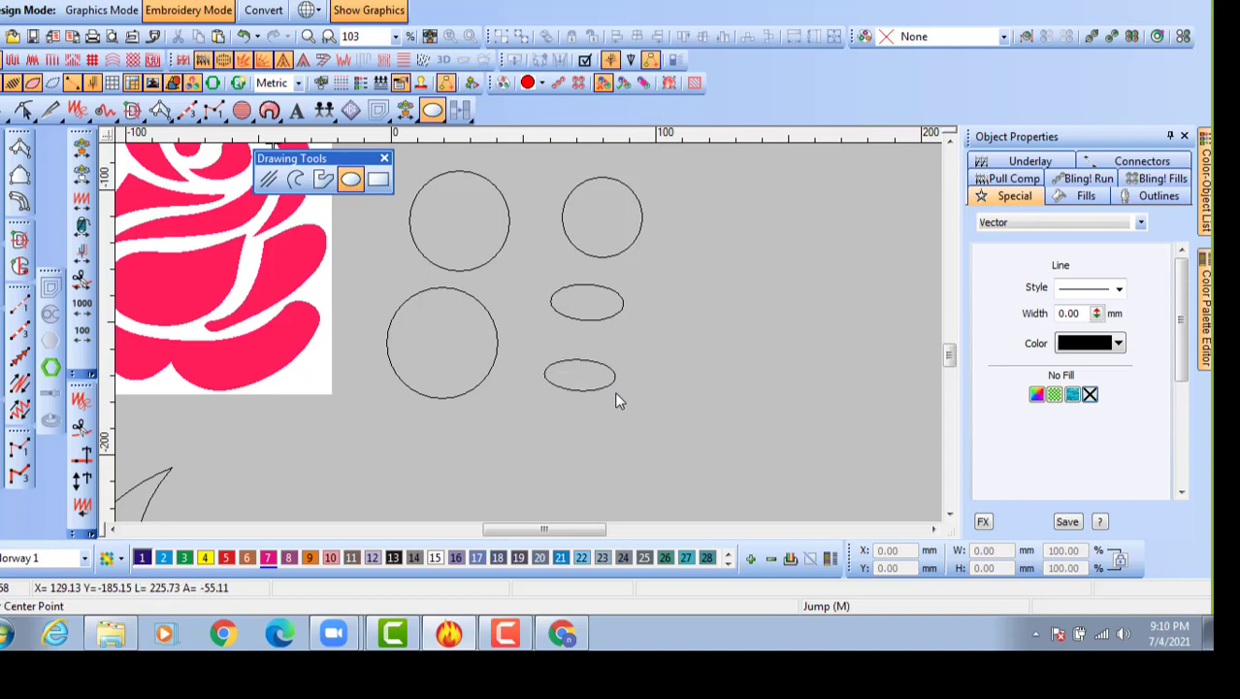
# Draw a wide horizontal rectangle in the empty area beside the two ellipses.
pyautogui.click(379, 182)
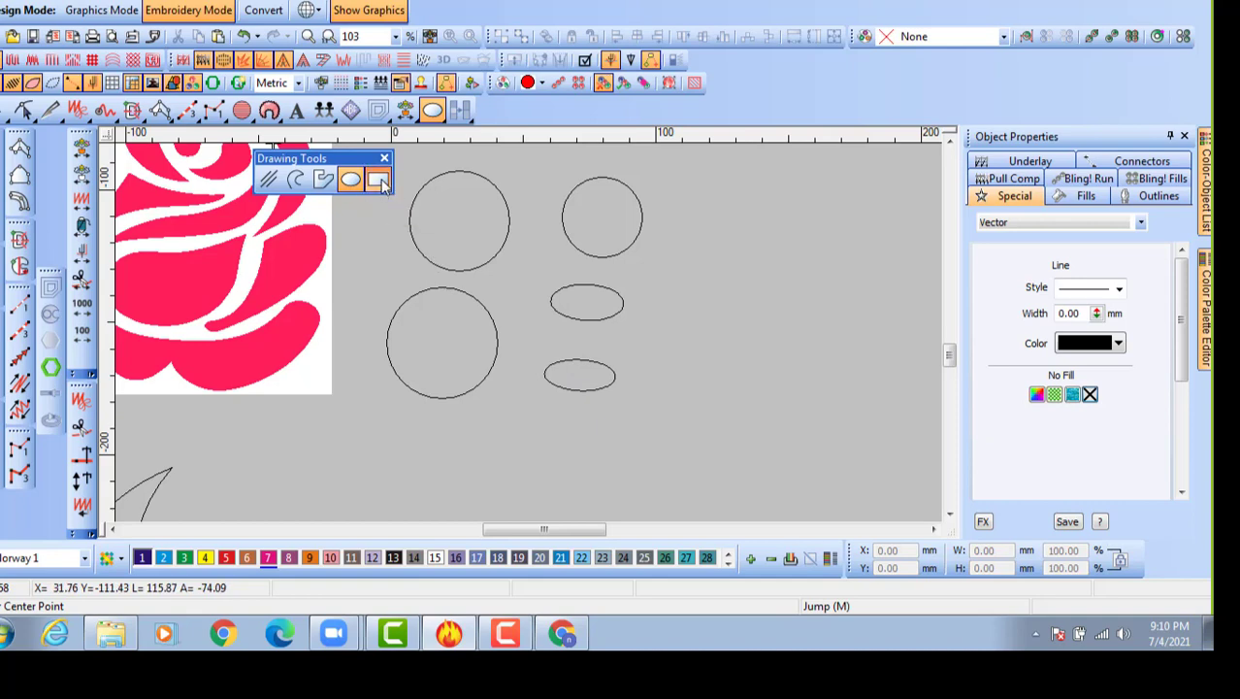
pyautogui.click(691, 278)
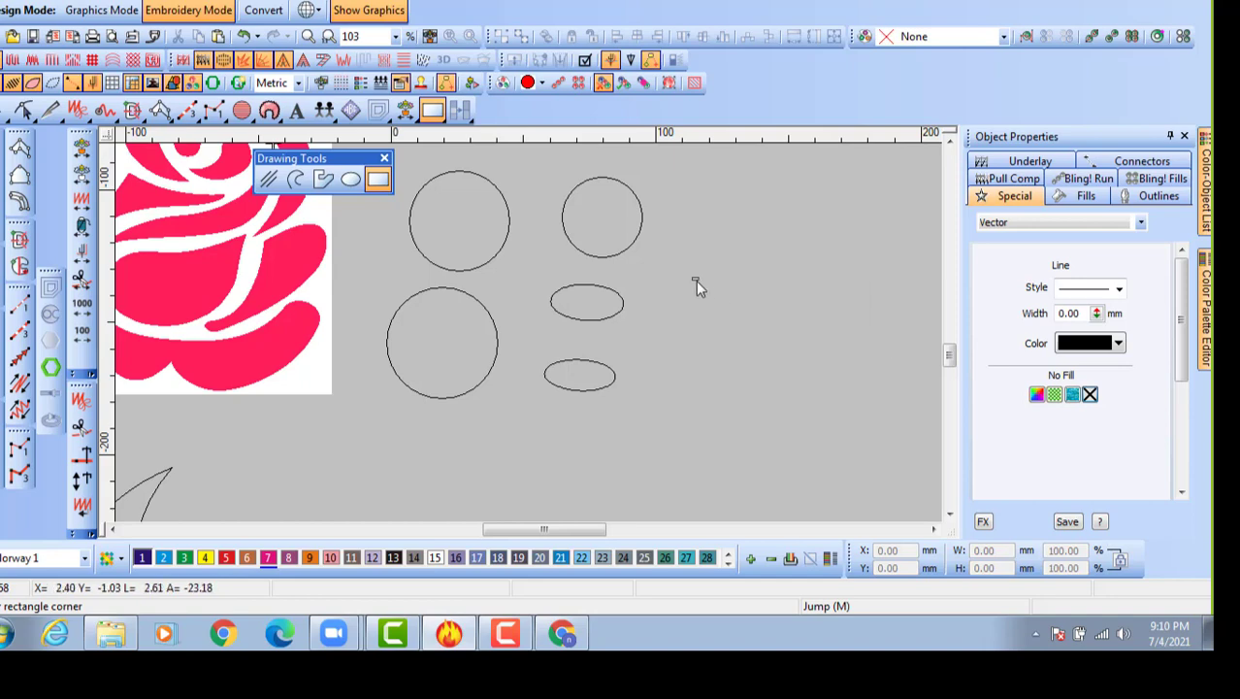
pyautogui.click(728, 354)
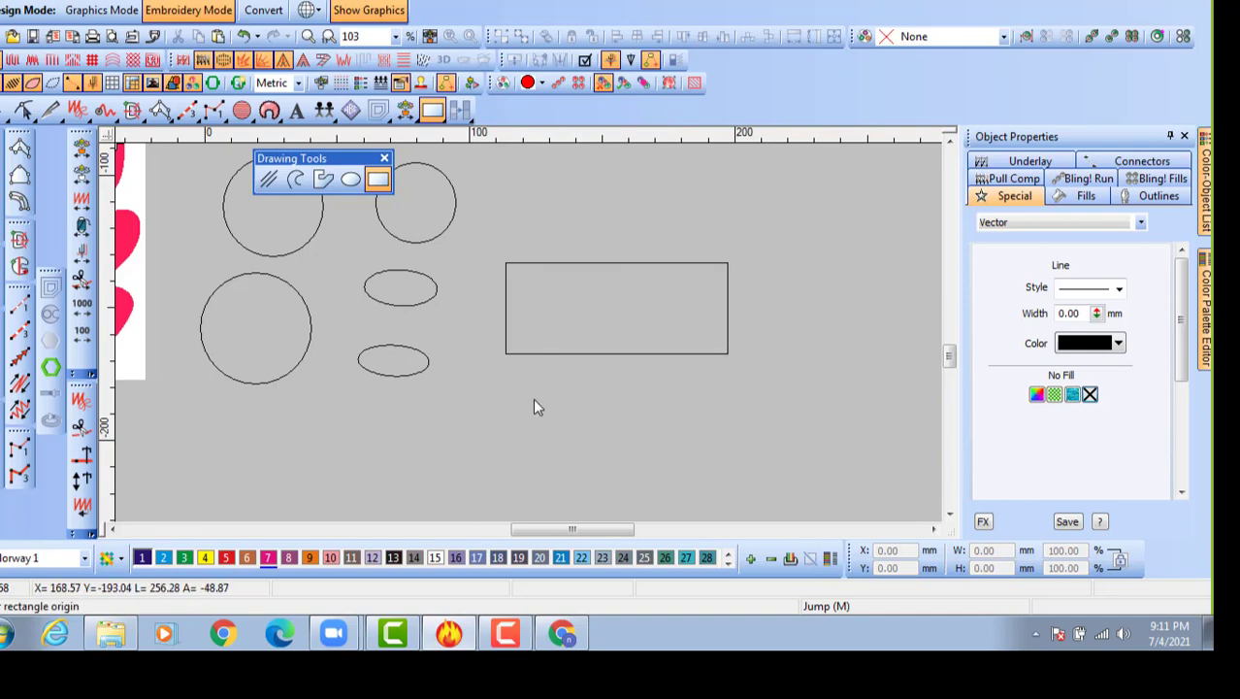
# Draw a small, nearly square rectangle about 21 by 21 mm above the wide rectangle and check its dimensions.
pyautogui.click(509, 175)
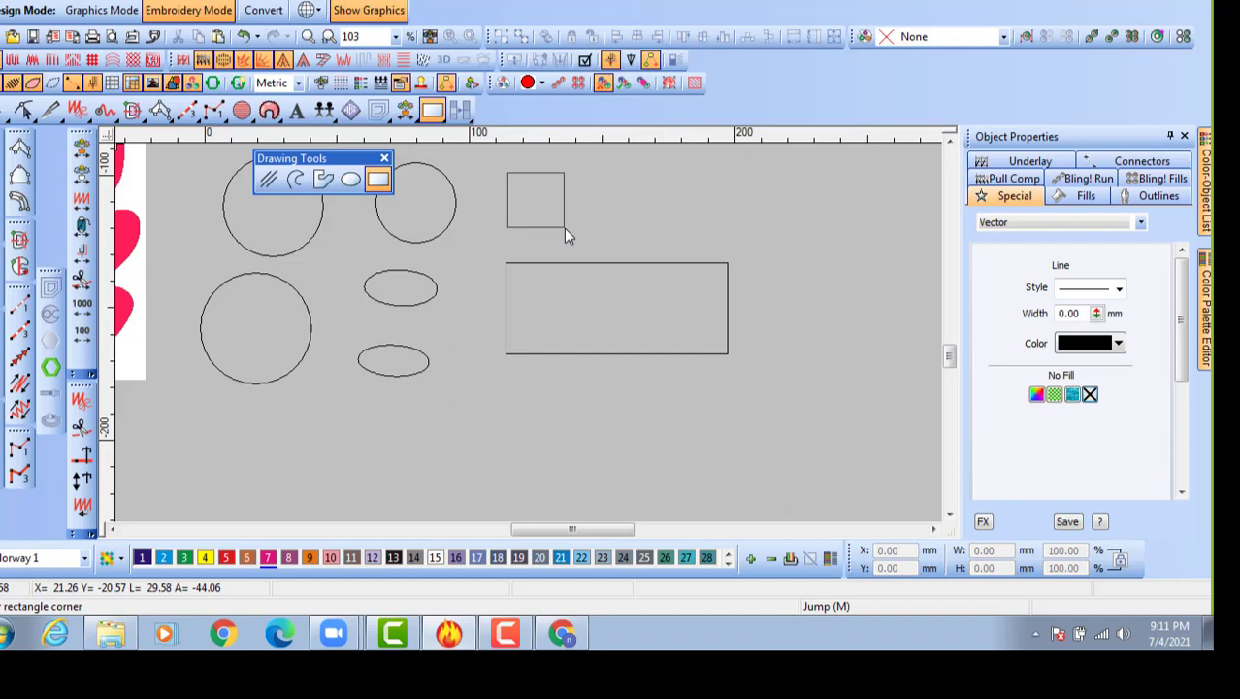
pyautogui.click(565, 229)
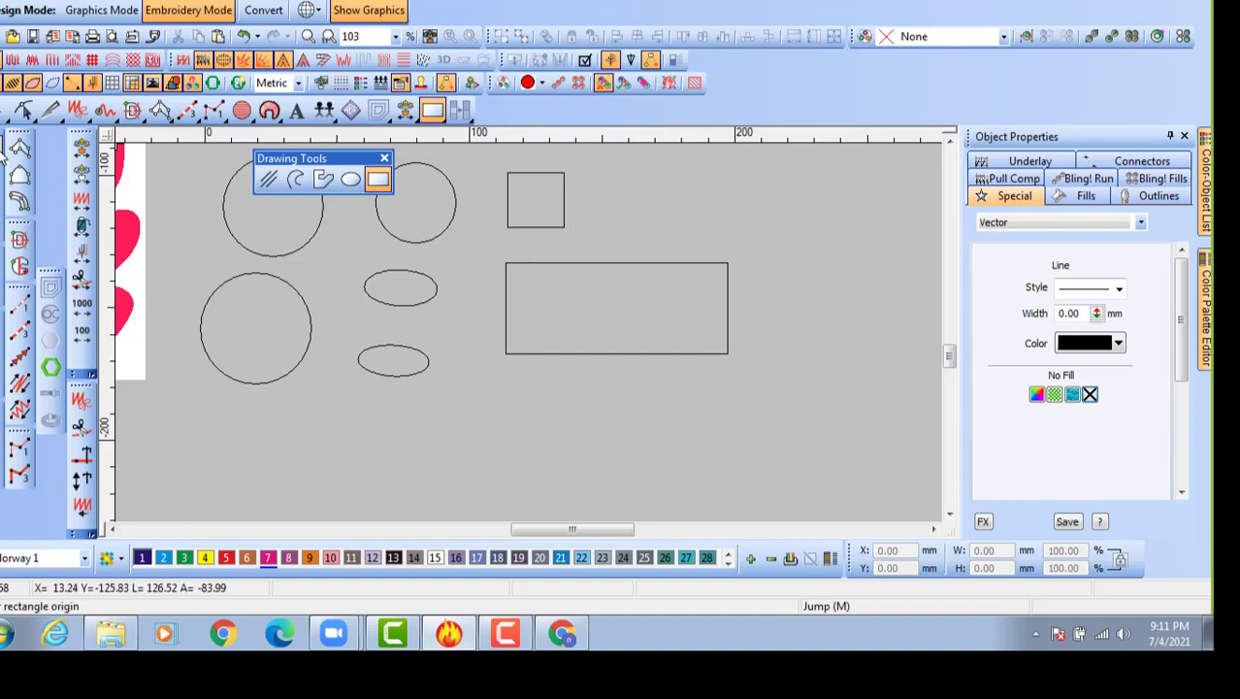
pyautogui.press('Escape')
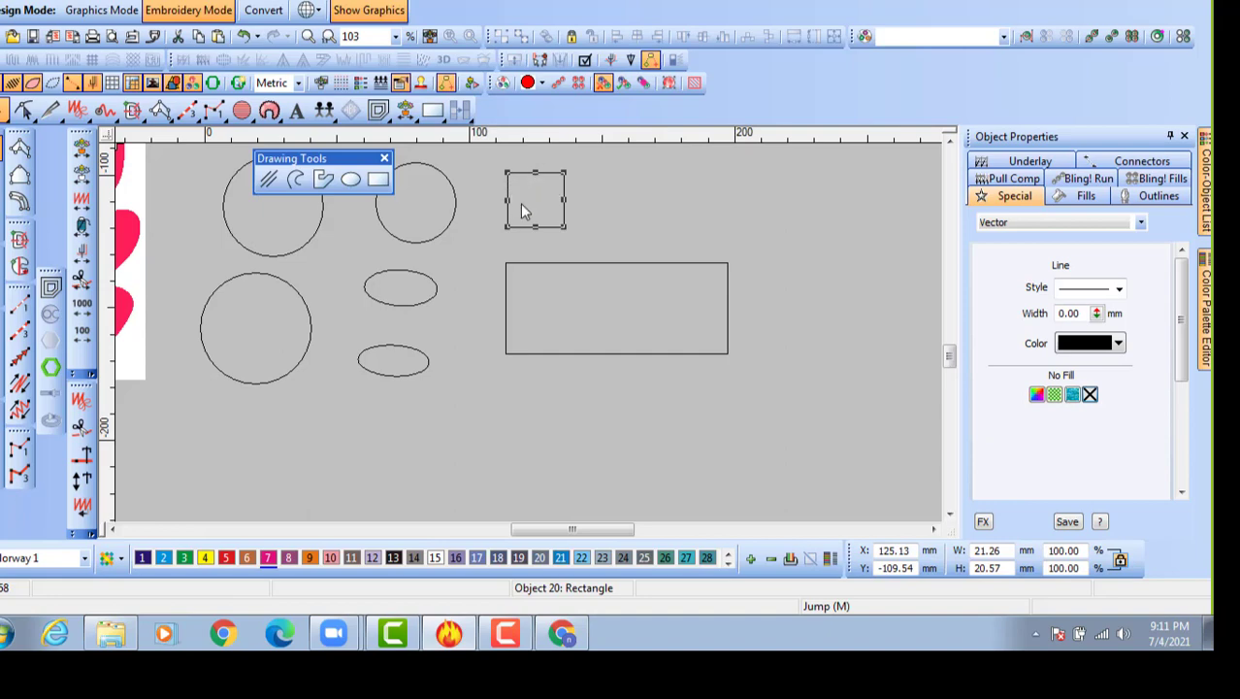
pyautogui.doubleClick(1001, 551)
pyautogui.click(602, 429)
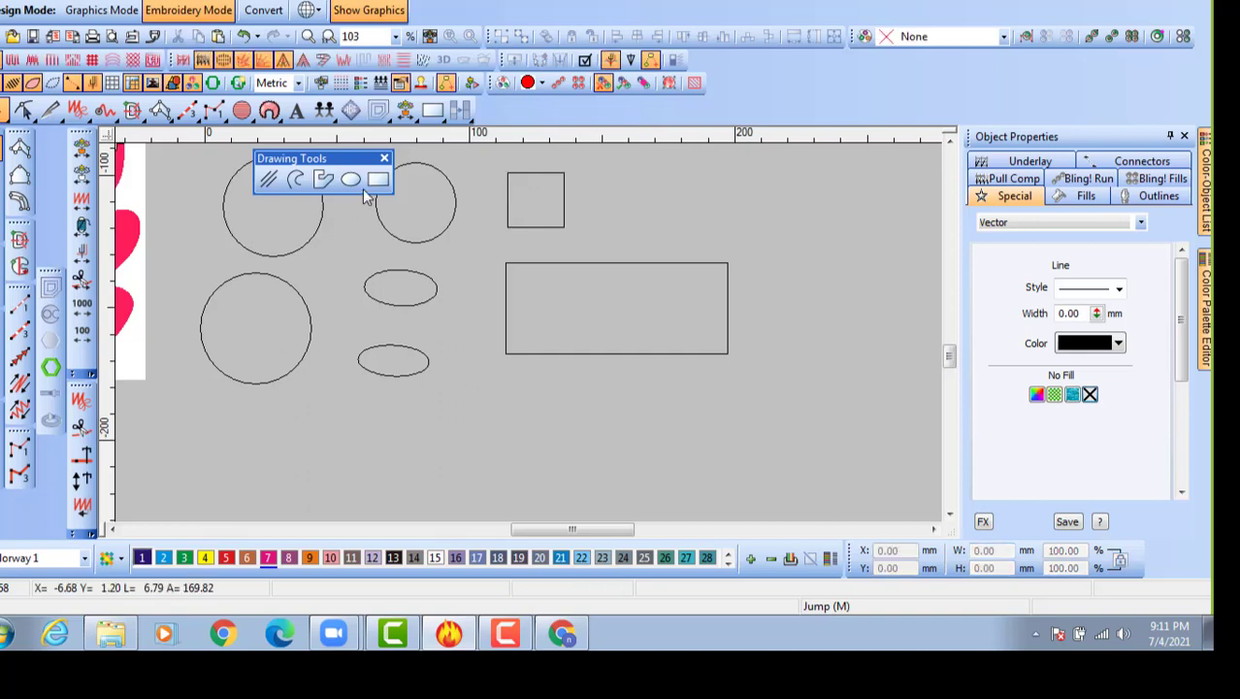
# Draw an exact square about 28 mm per side beside the small rectangle and check its width and height.
pyautogui.click(377, 179)
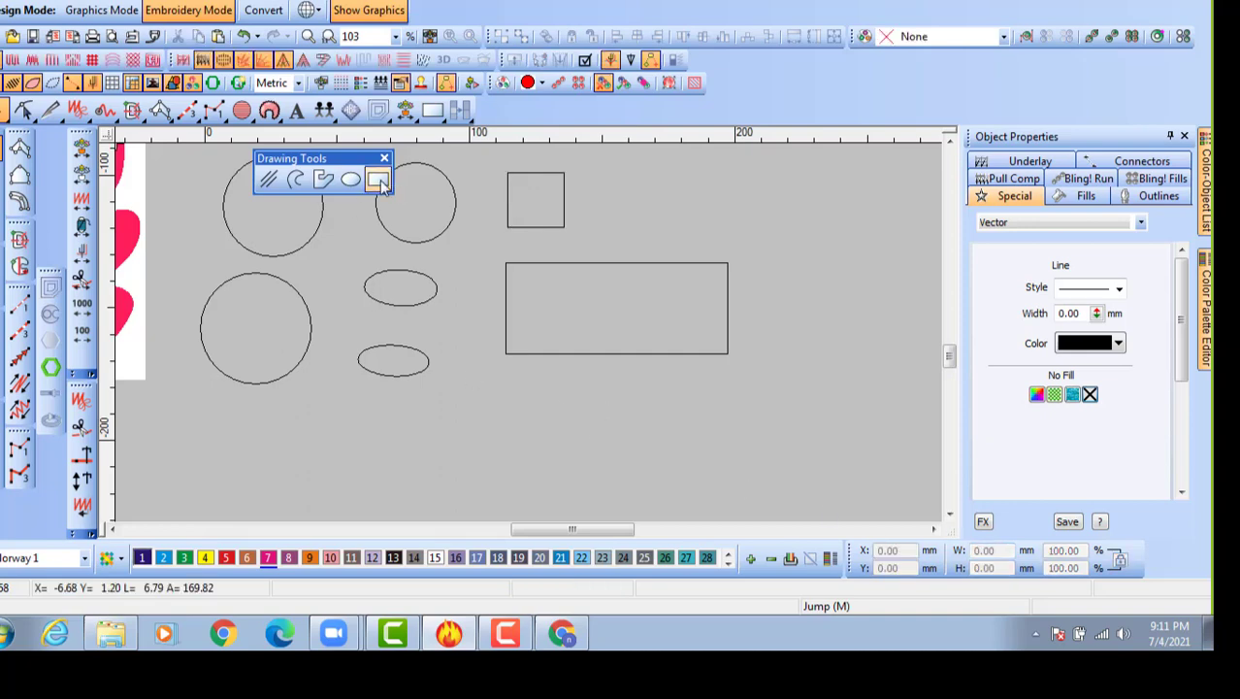
pyautogui.click(625, 178)
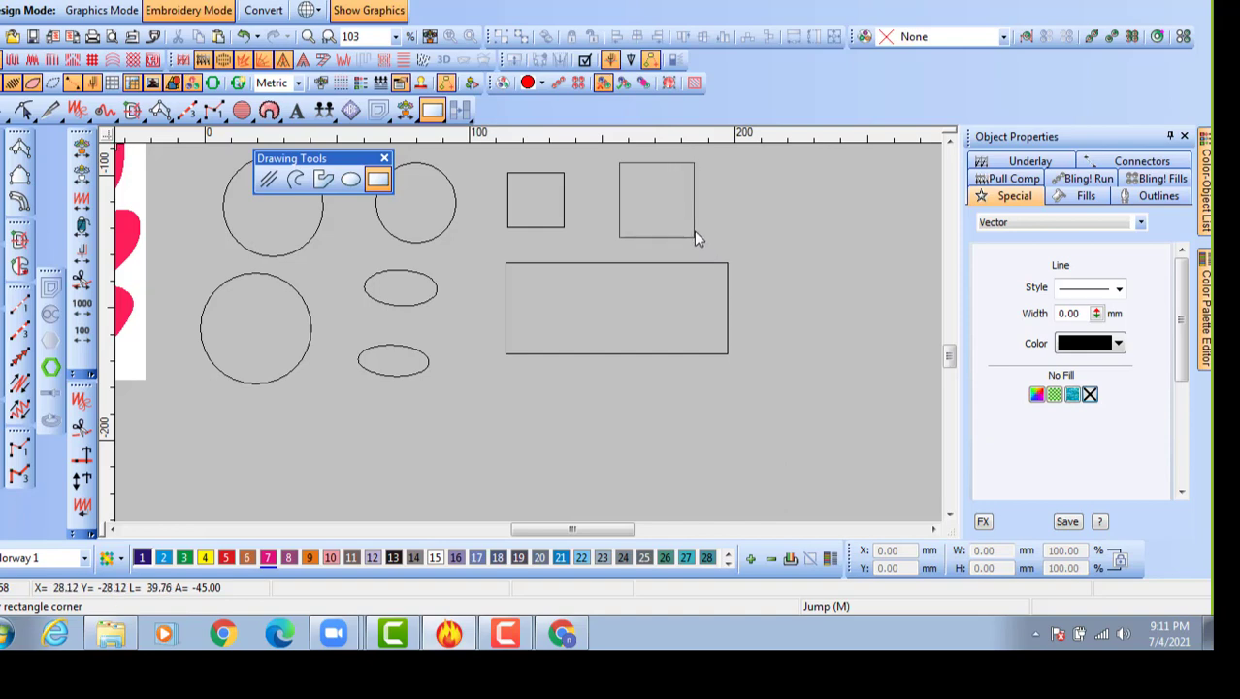
pyautogui.click(695, 233)
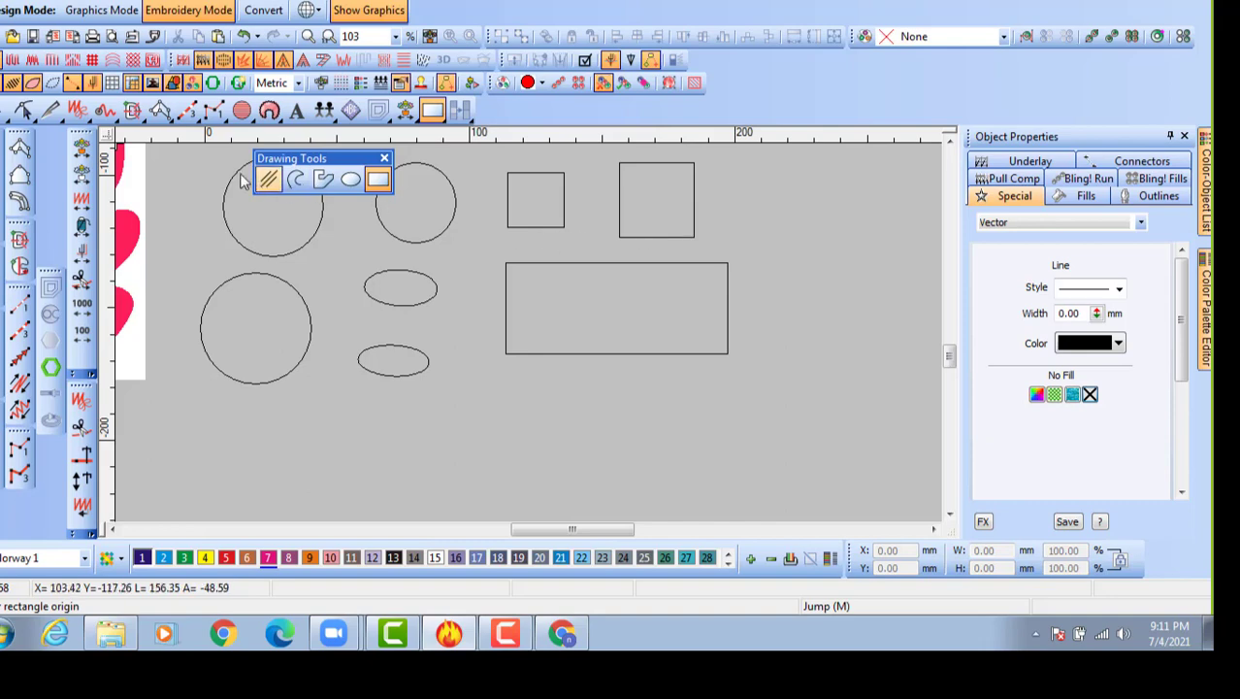
pyautogui.click(1, 141)
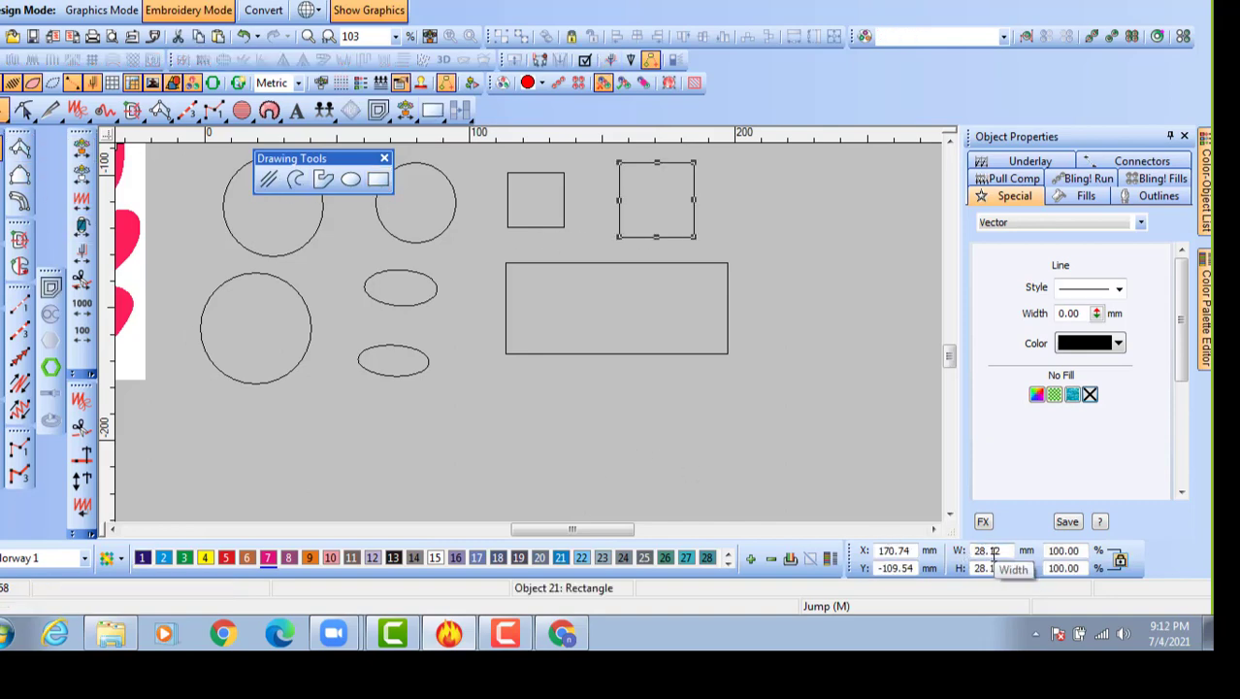
pyautogui.click(636, 421)
pyautogui.scroll(-1, 532, 340)
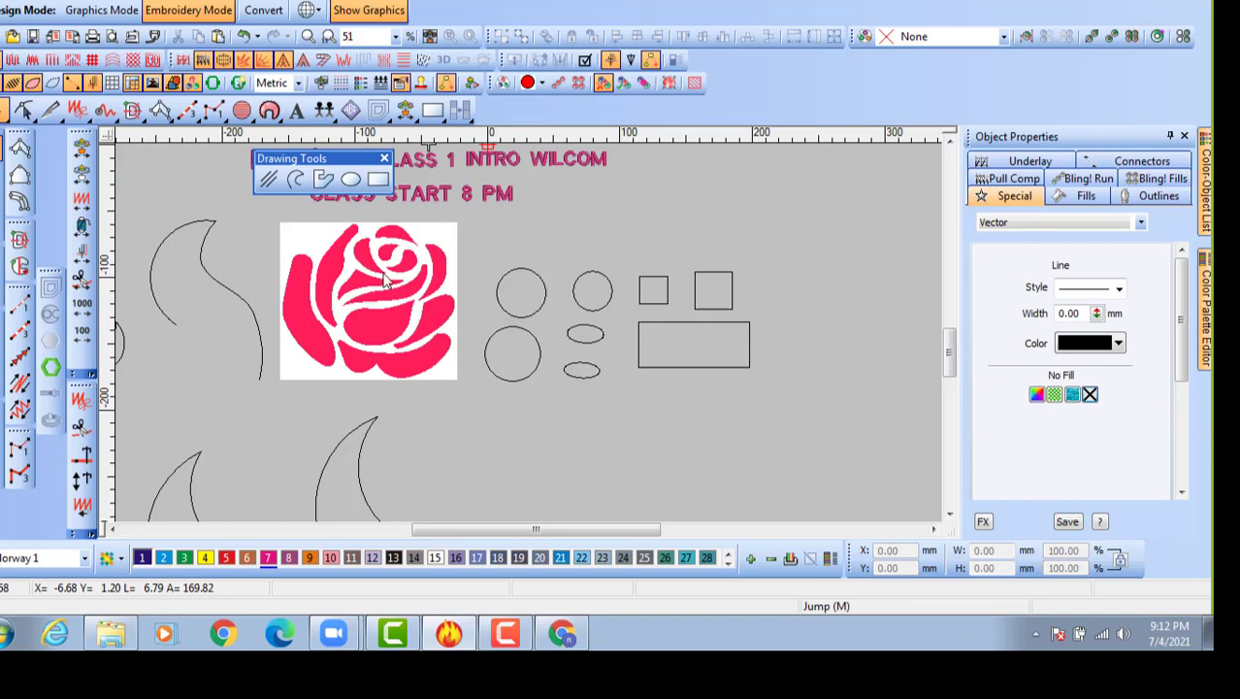
pyautogui.scroll(1, 385, 281)
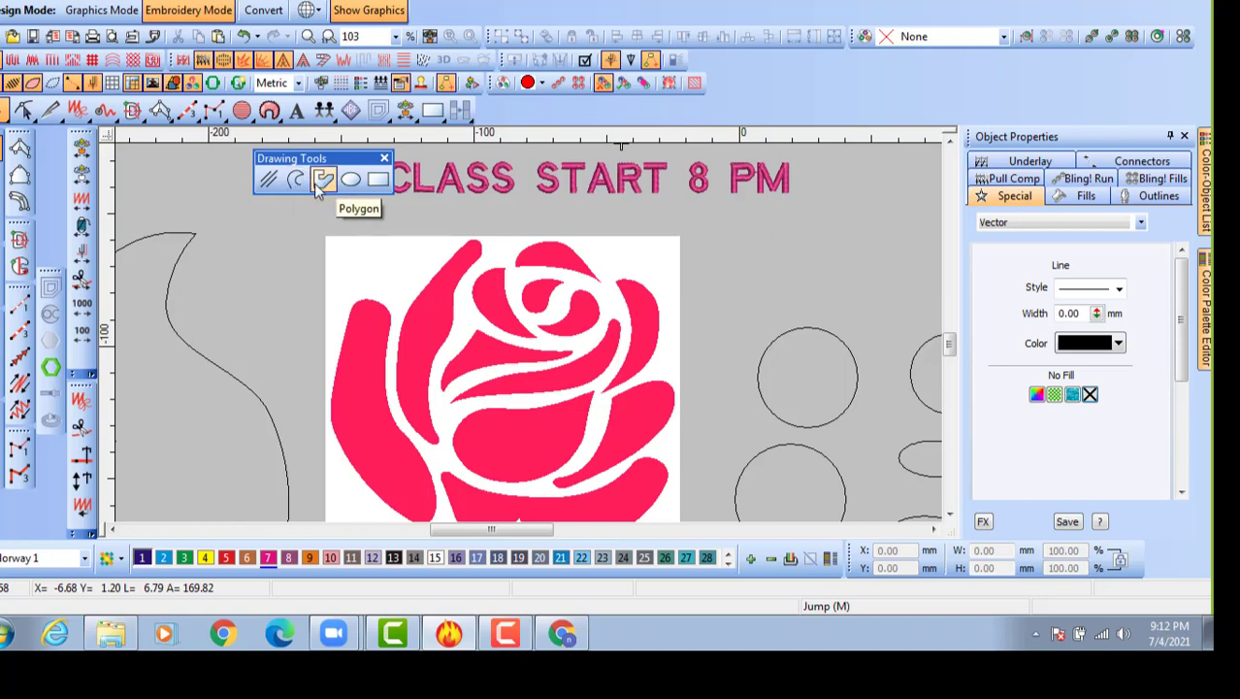
# Start a polygon at the top corner of the rose's small upper inner petal and trace its outer curved edge down to the lower tip.
pyautogui.scroll(-1, 291, 326)
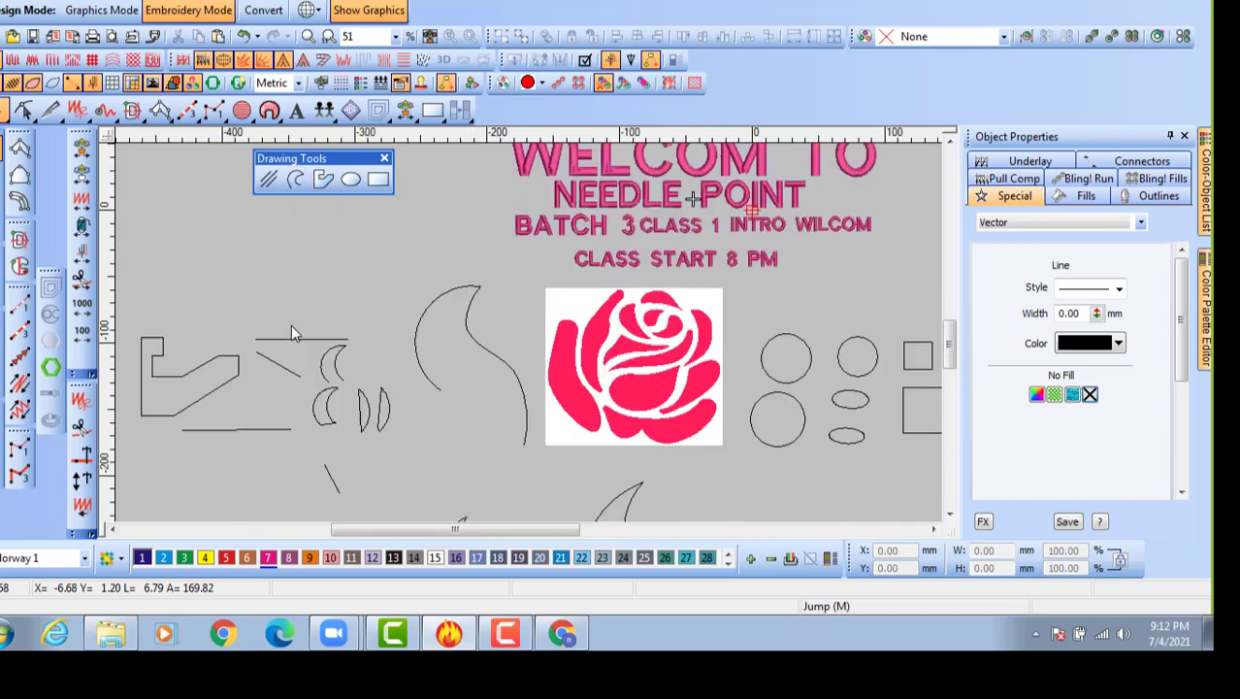
pyautogui.scroll(1, 338, 410)
pyautogui.scroll(2, 529, 340)
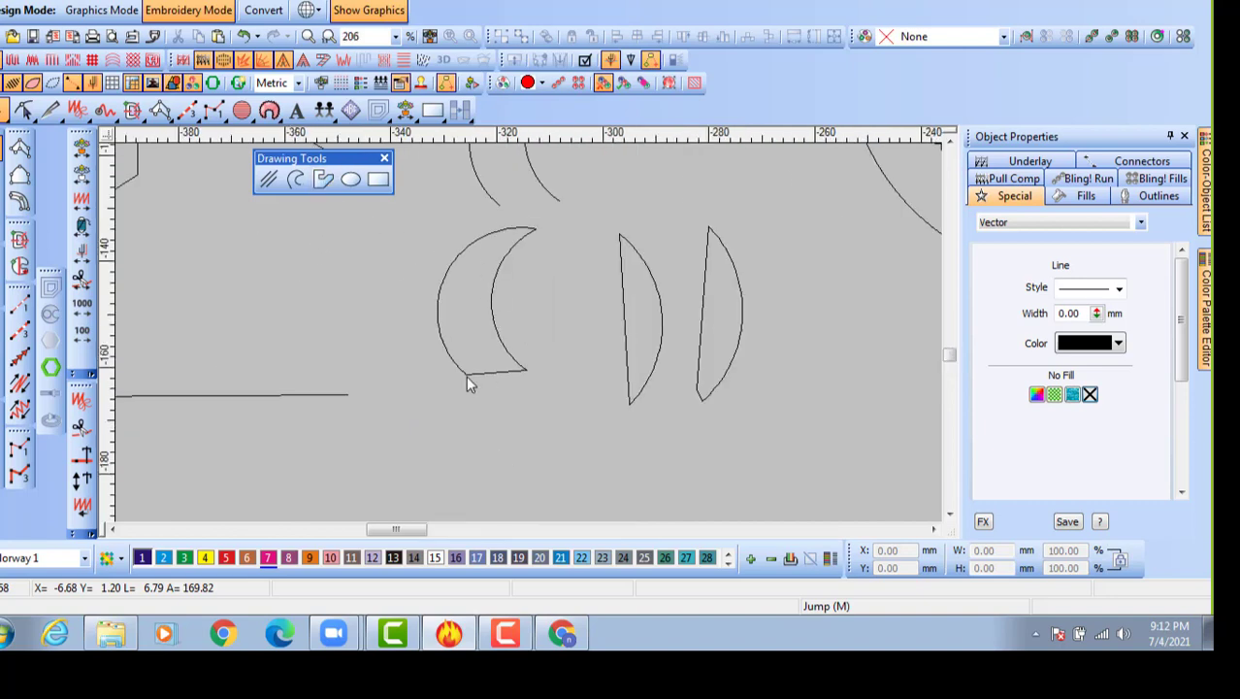
pyautogui.scroll(-3, 466, 376)
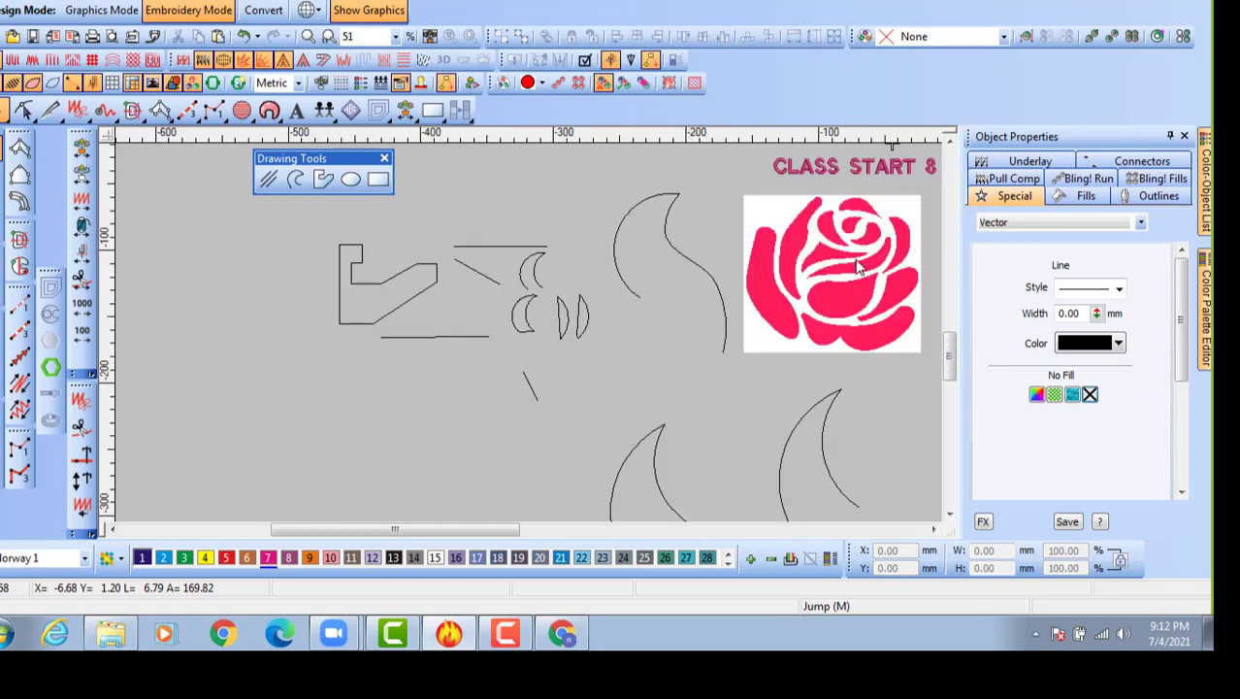
pyautogui.scroll(2, 855, 250)
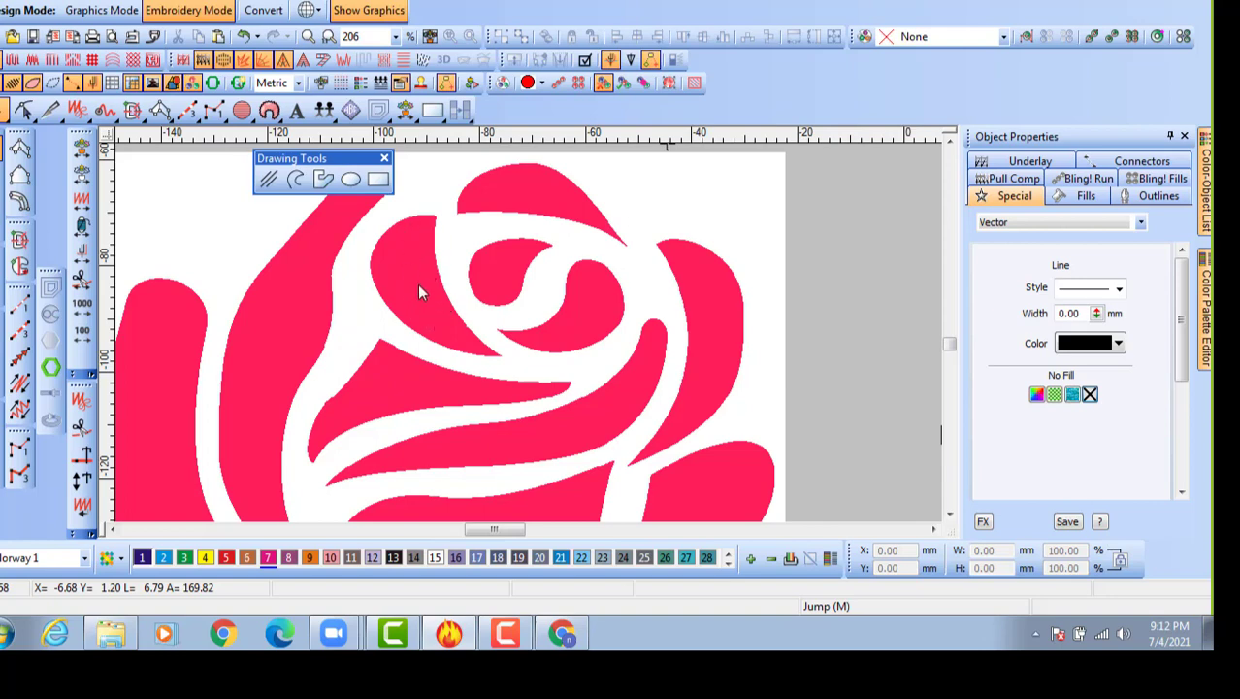
pyautogui.click(323, 180)
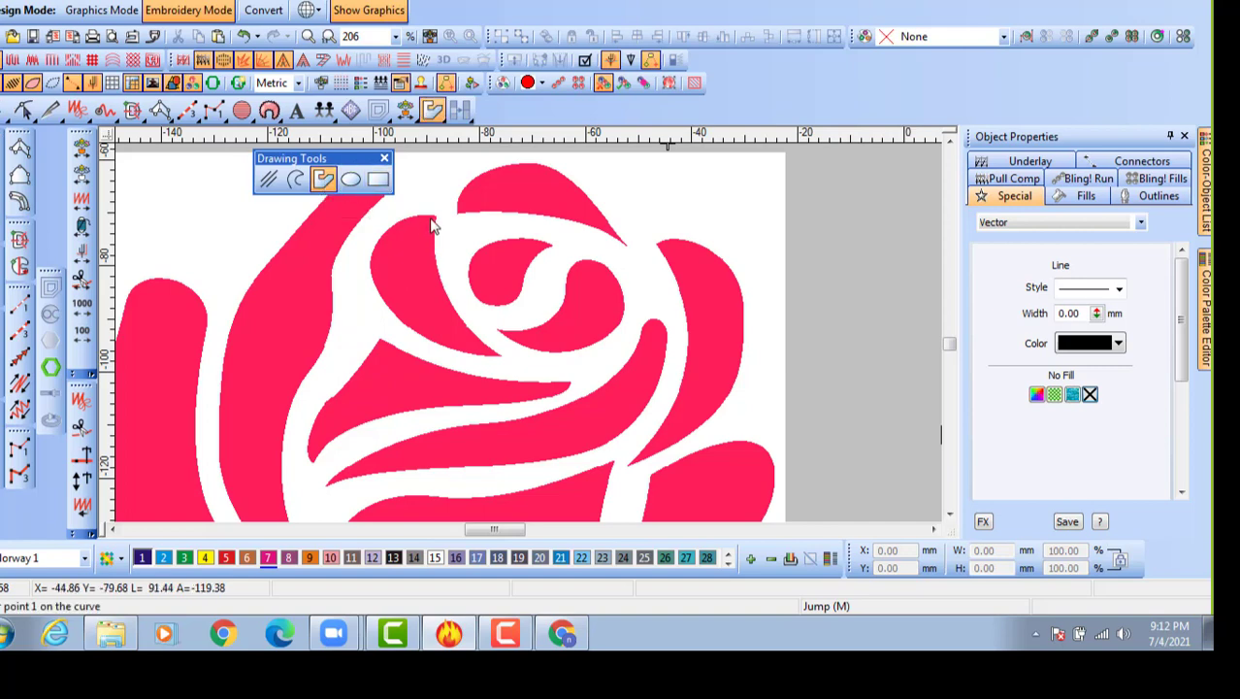
pyautogui.scroll(4, 432, 233)
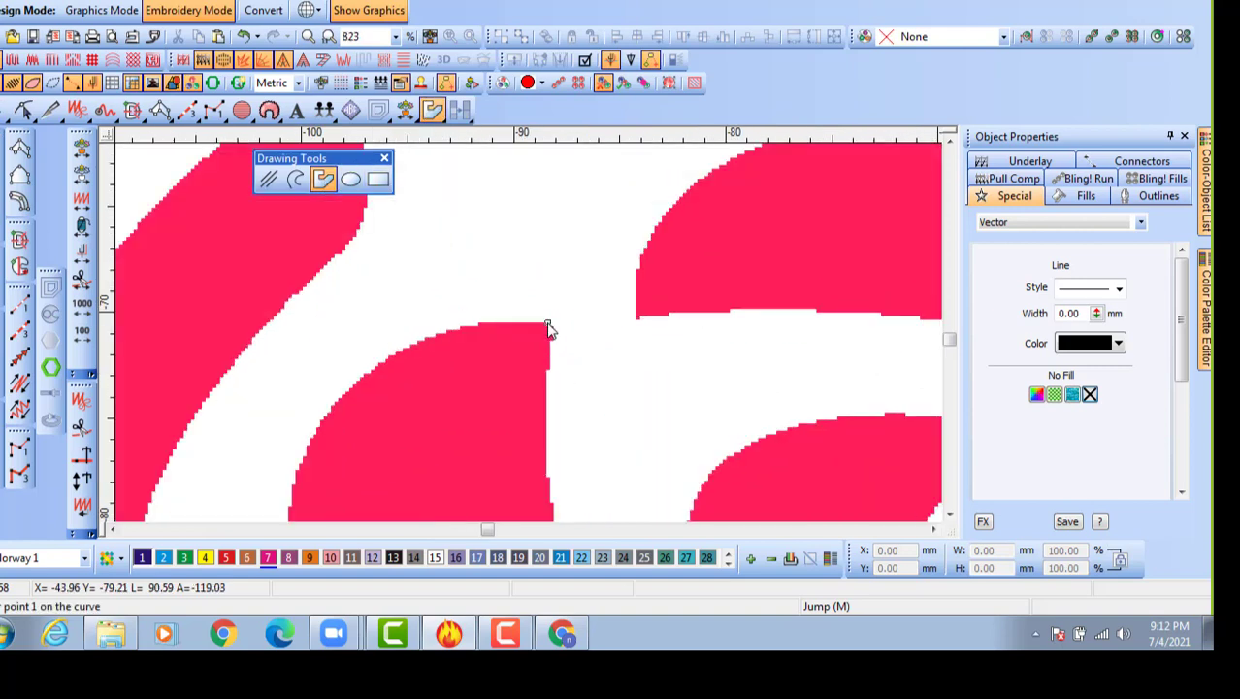
pyautogui.click(548, 323)
pyautogui.click(415, 343)
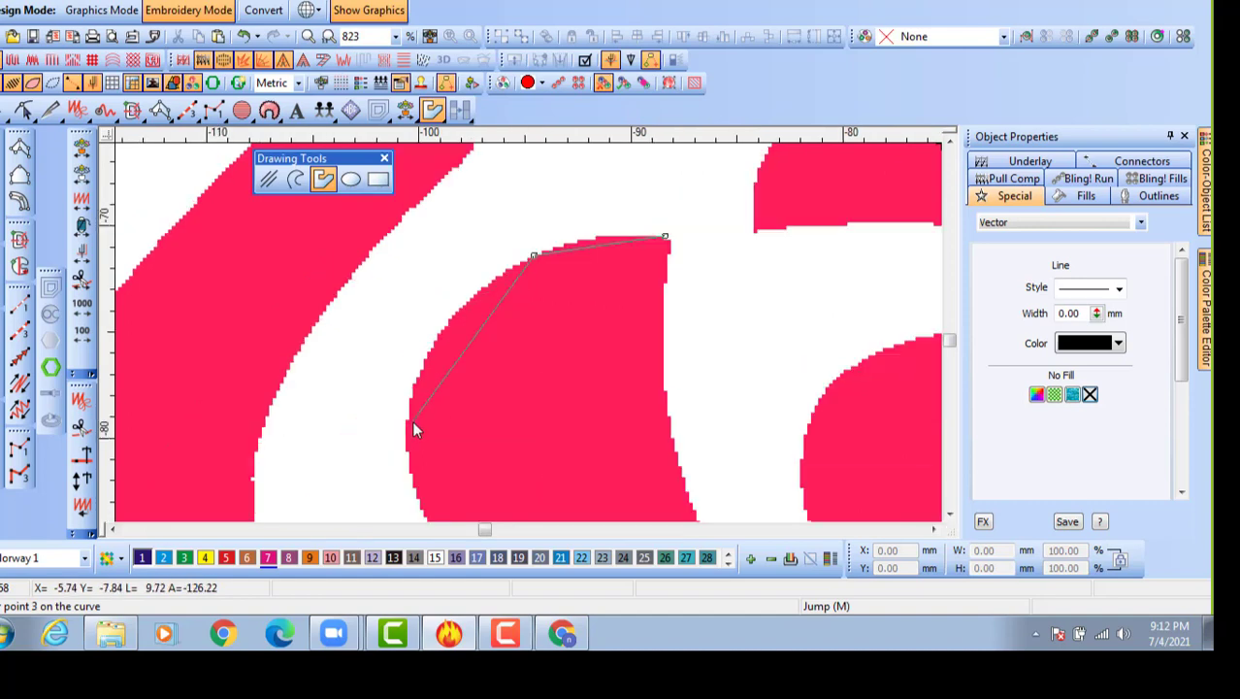
pyautogui.click(417, 380)
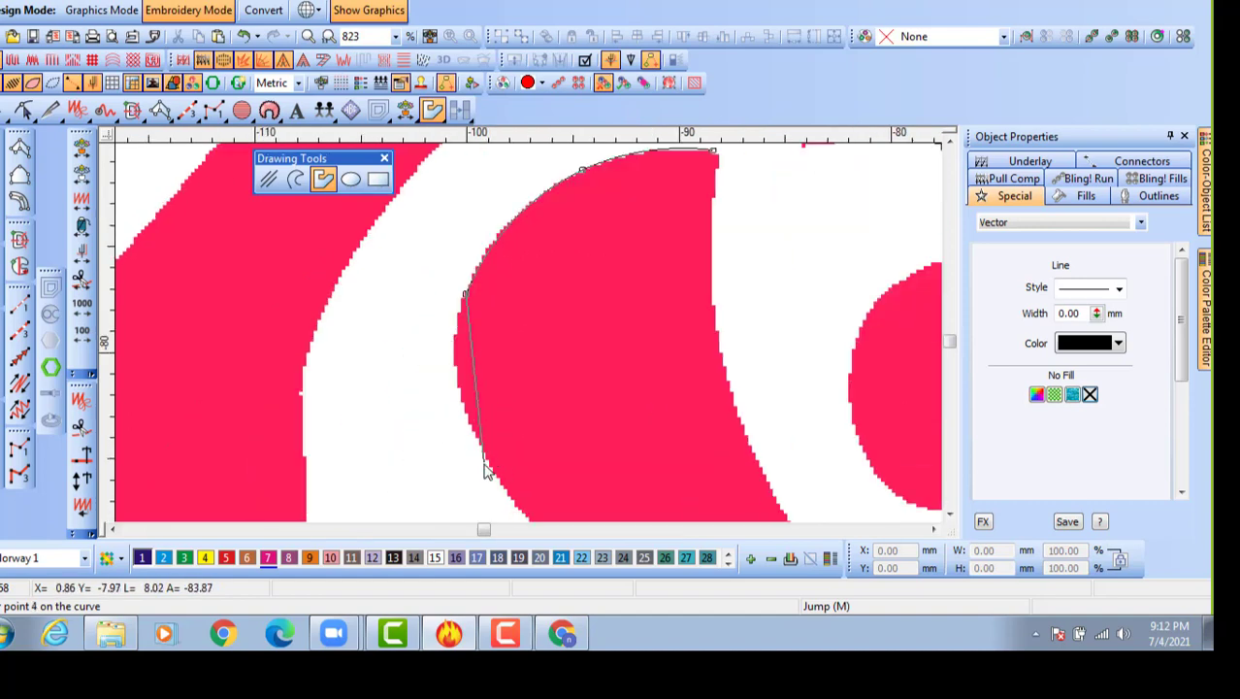
pyautogui.click(488, 468)
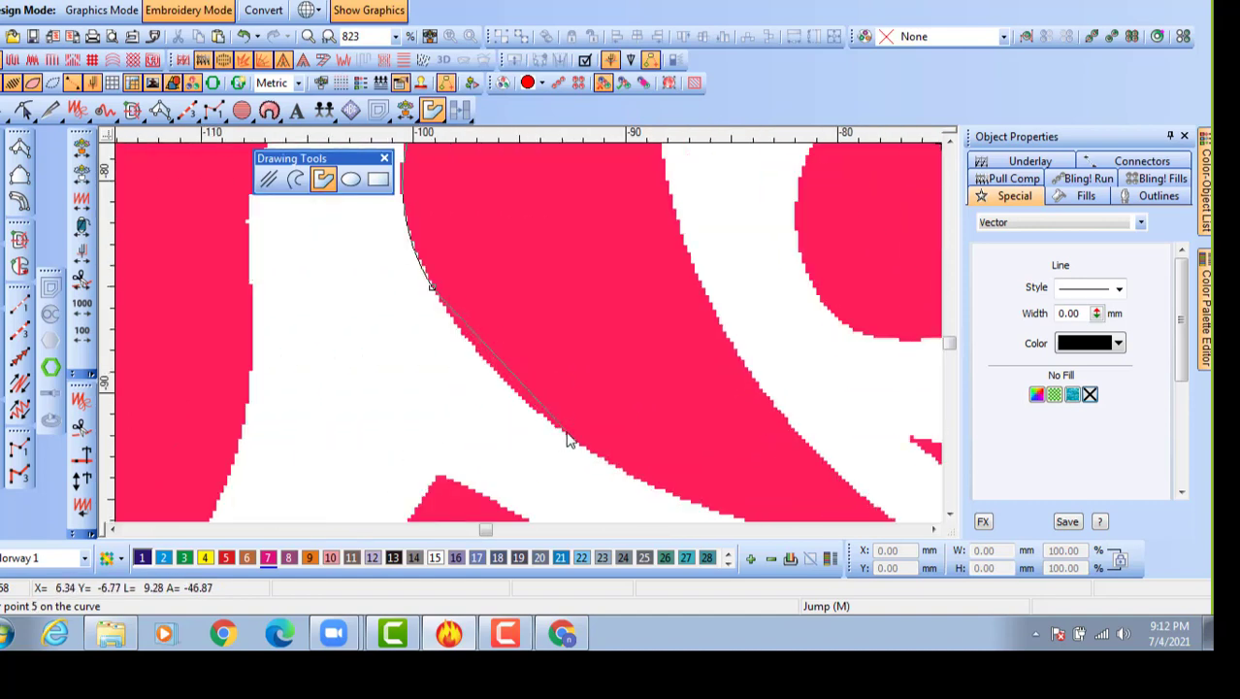
pyautogui.click(566, 431)
pyautogui.click(783, 521)
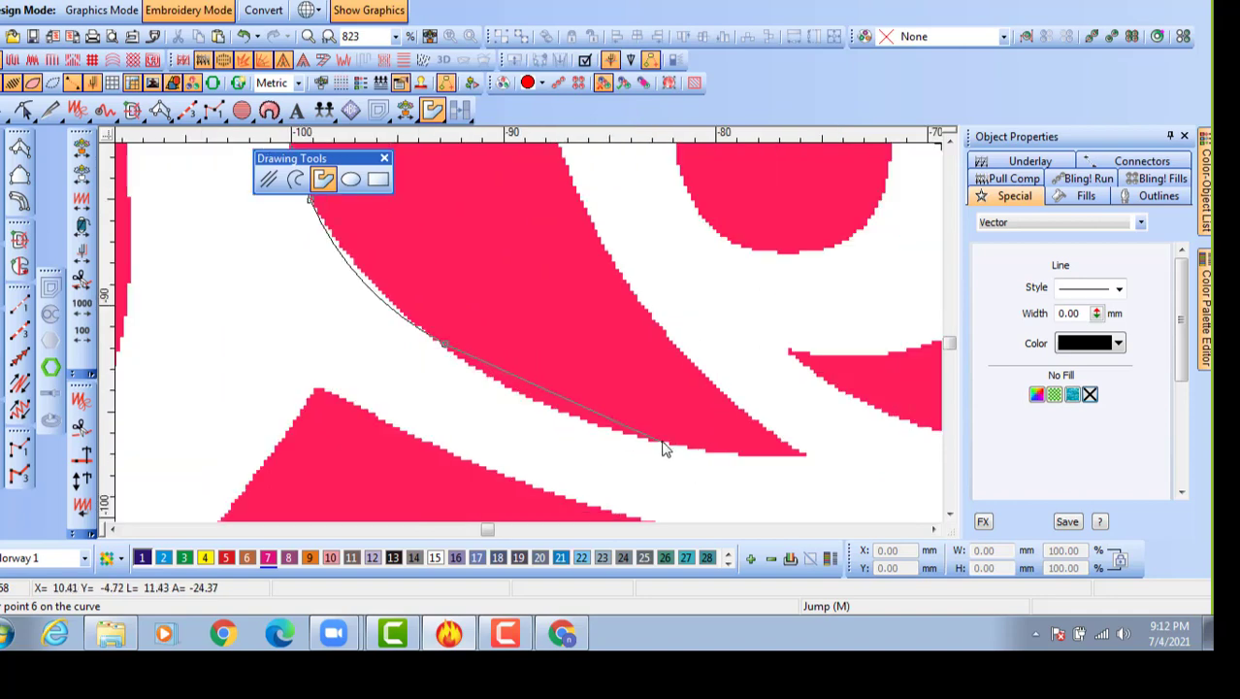
pyautogui.click(811, 457)
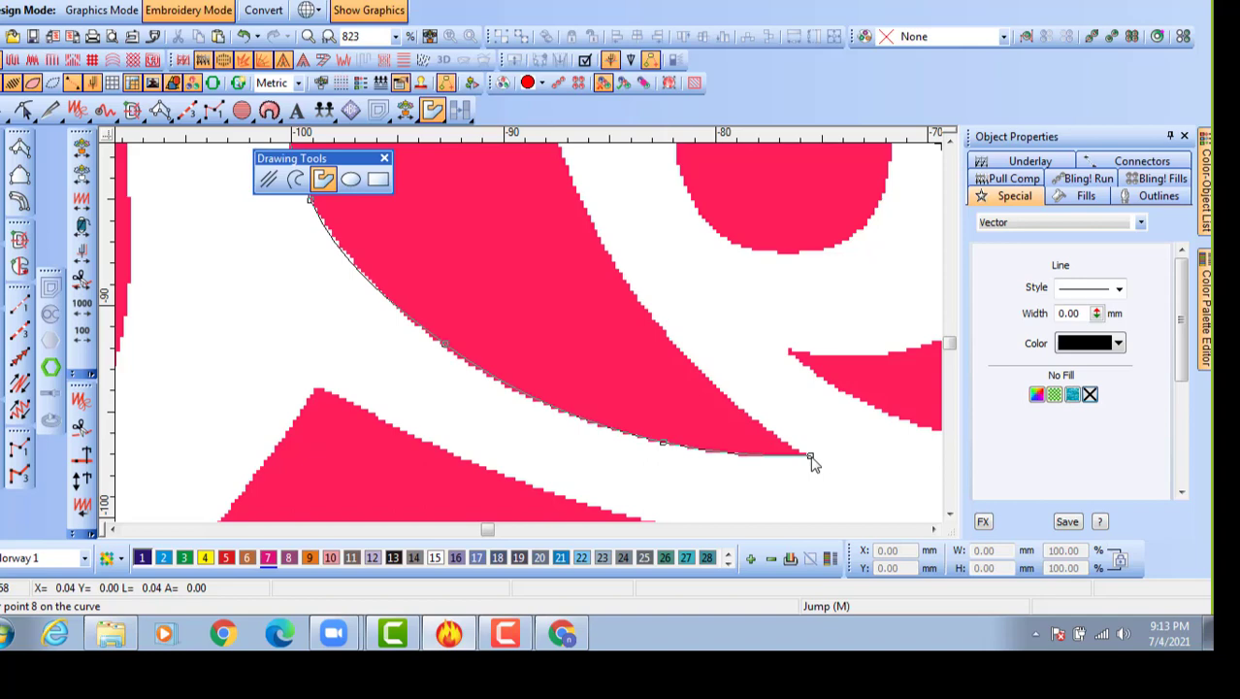
# Trace the small petal's inner edge from the lower tip back to the starting corner and complete the closed polygon.
pyautogui.click(631, 294)
pyautogui.middleClick(546, 257)
pyautogui.click(532, 176)
pyautogui.middleClick(525, 241)
pyautogui.middleClick(505, 158)
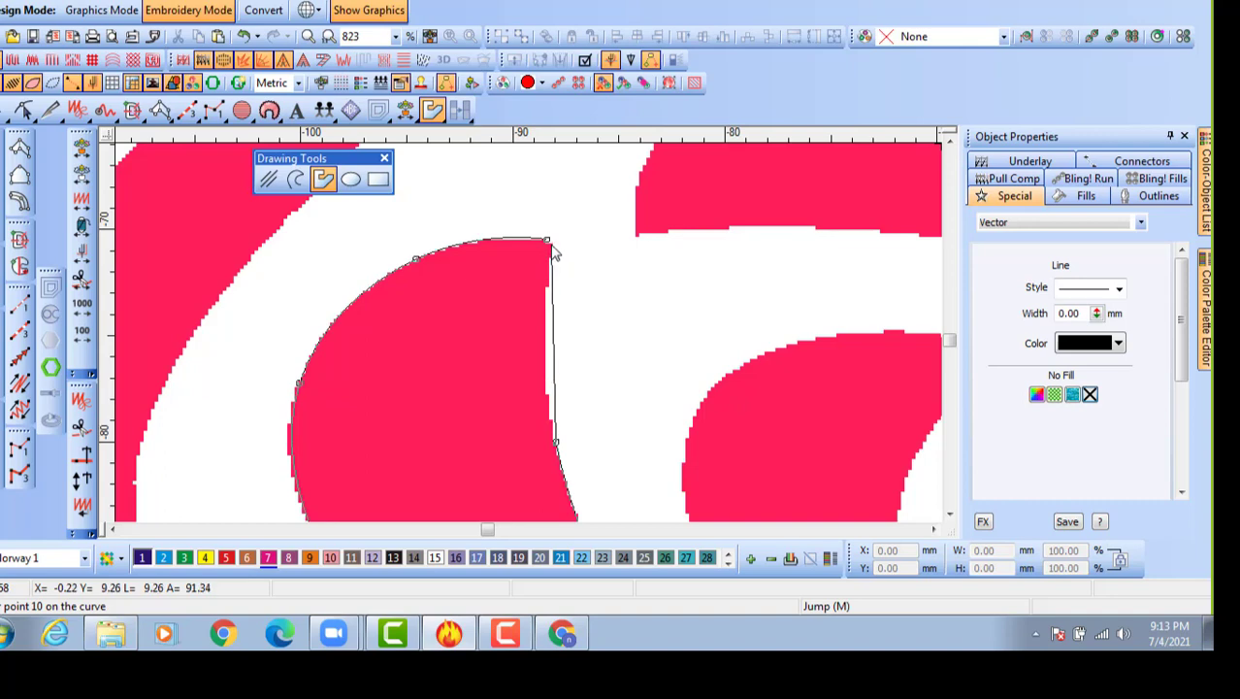
pyautogui.click(551, 244)
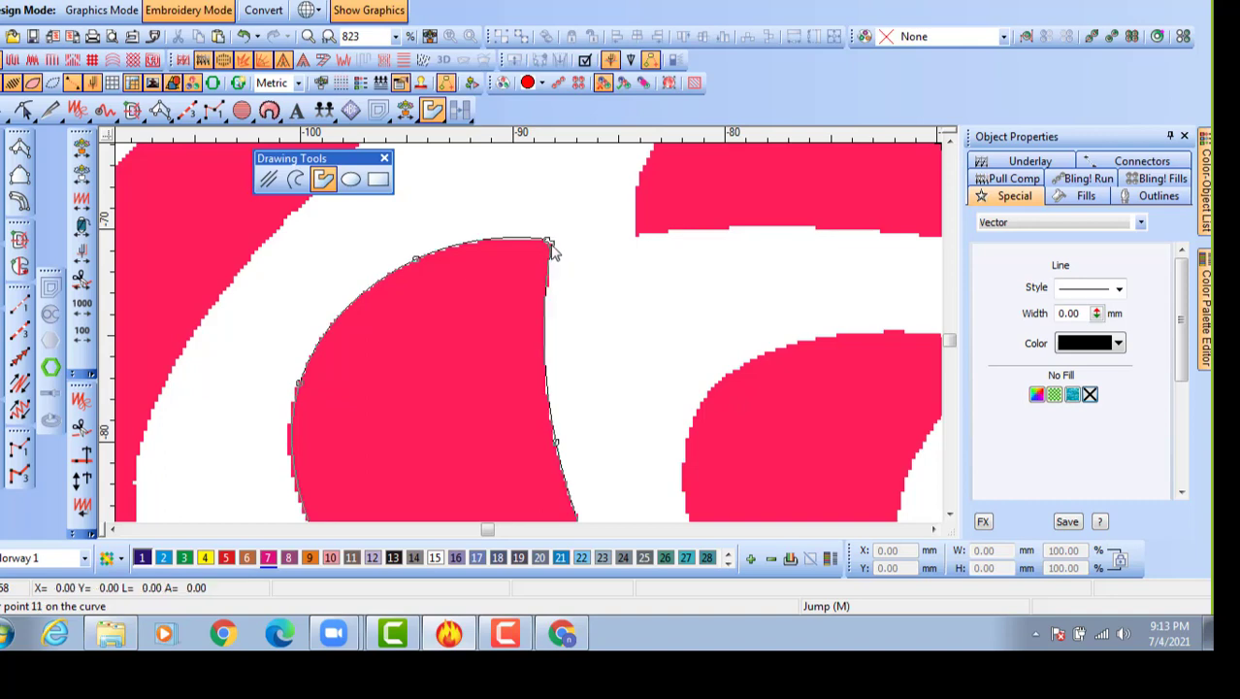
pyautogui.press('Return')
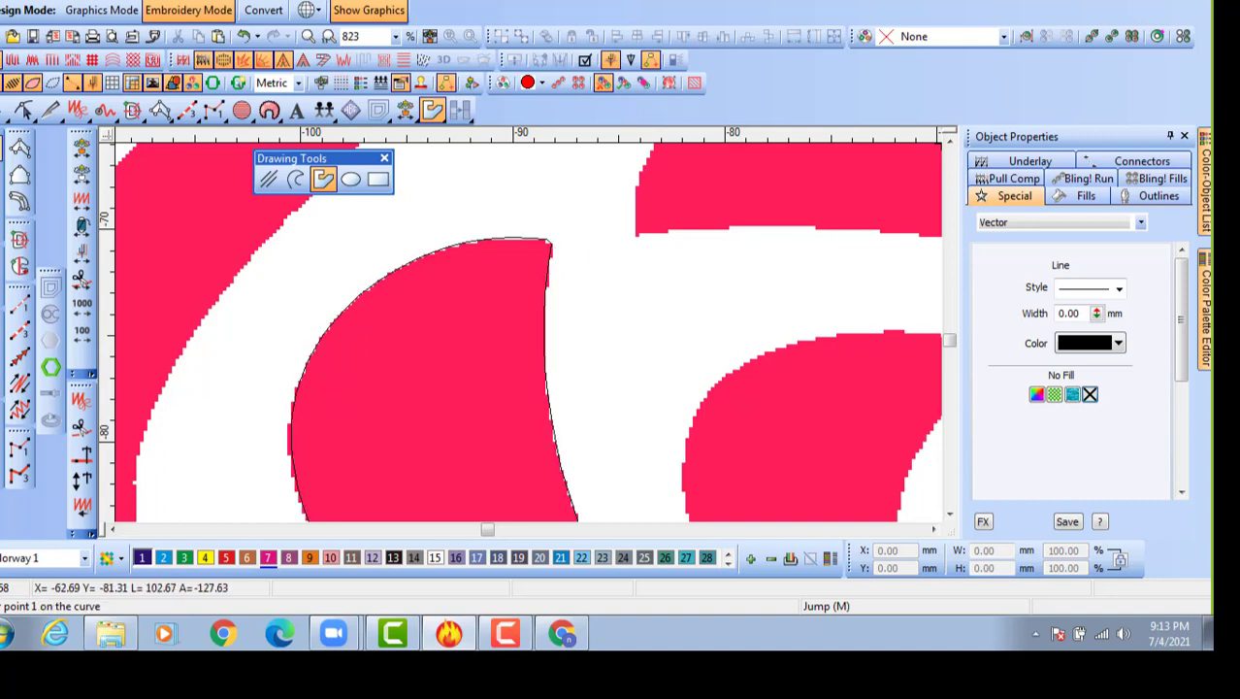
pyautogui.press('Escape')
pyautogui.scroll(-3, 530, 336)
pyautogui.click(743, 326)
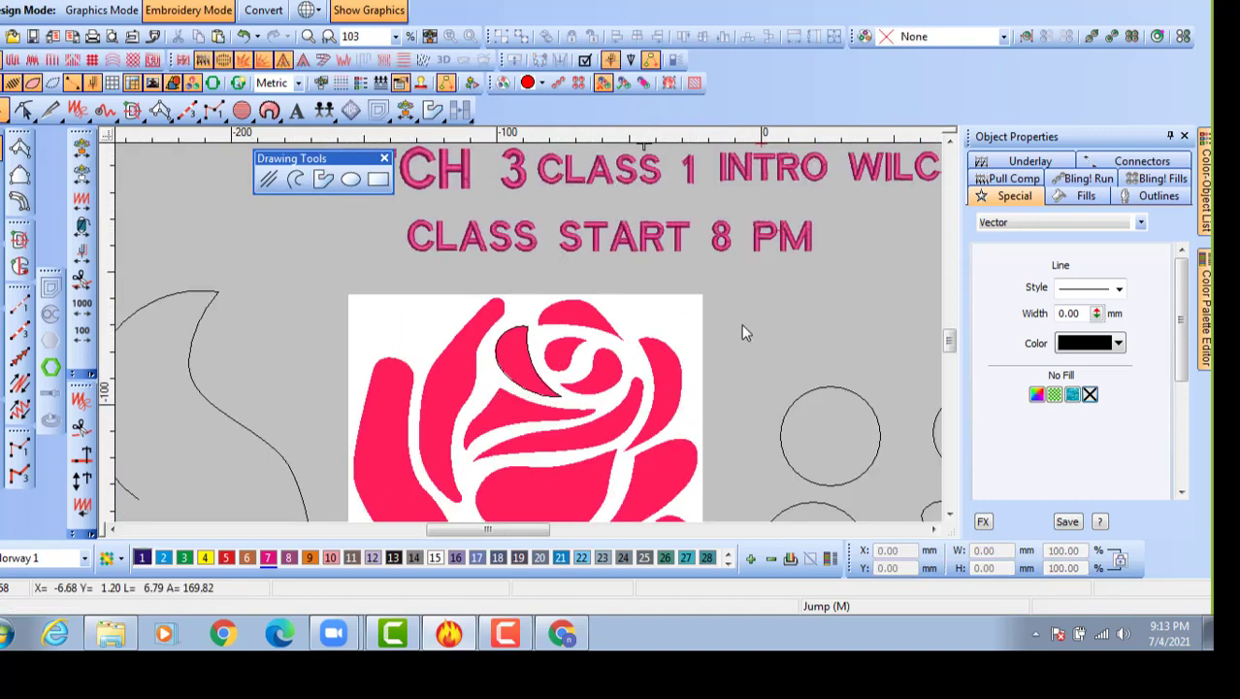
# Select the rose bitmap to examine its selection handles and properties, clearing the selection each time.
pyautogui.click(650, 344)
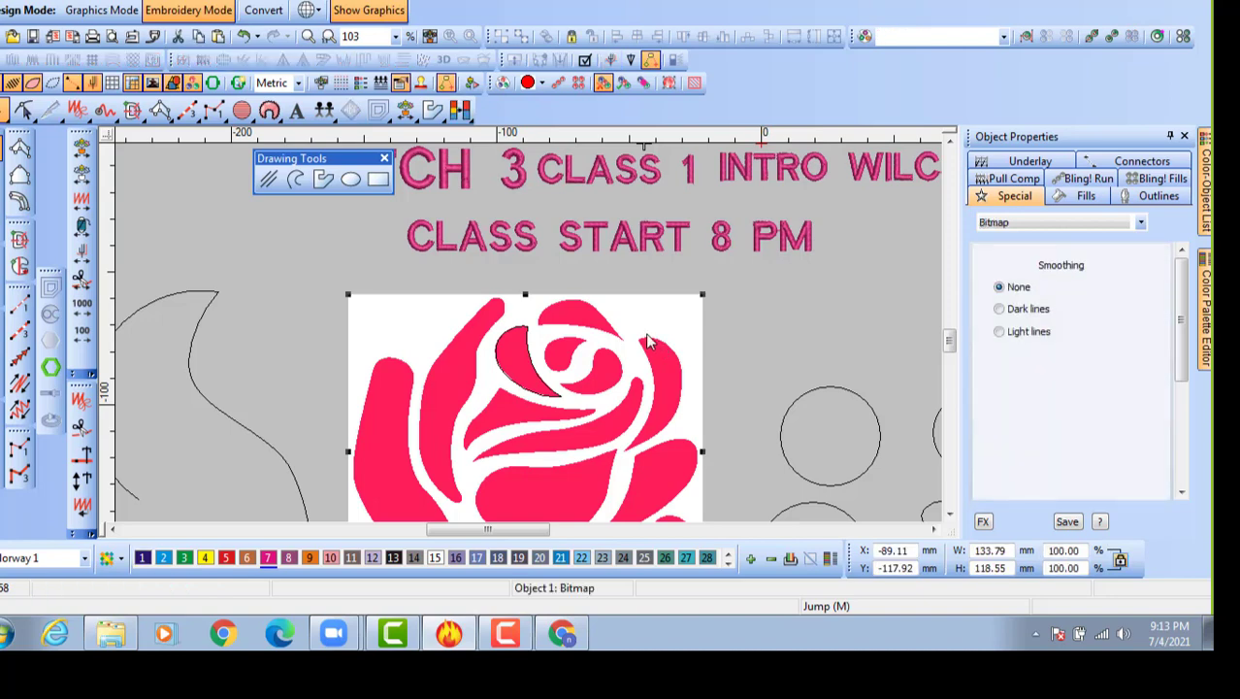
pyautogui.click(759, 326)
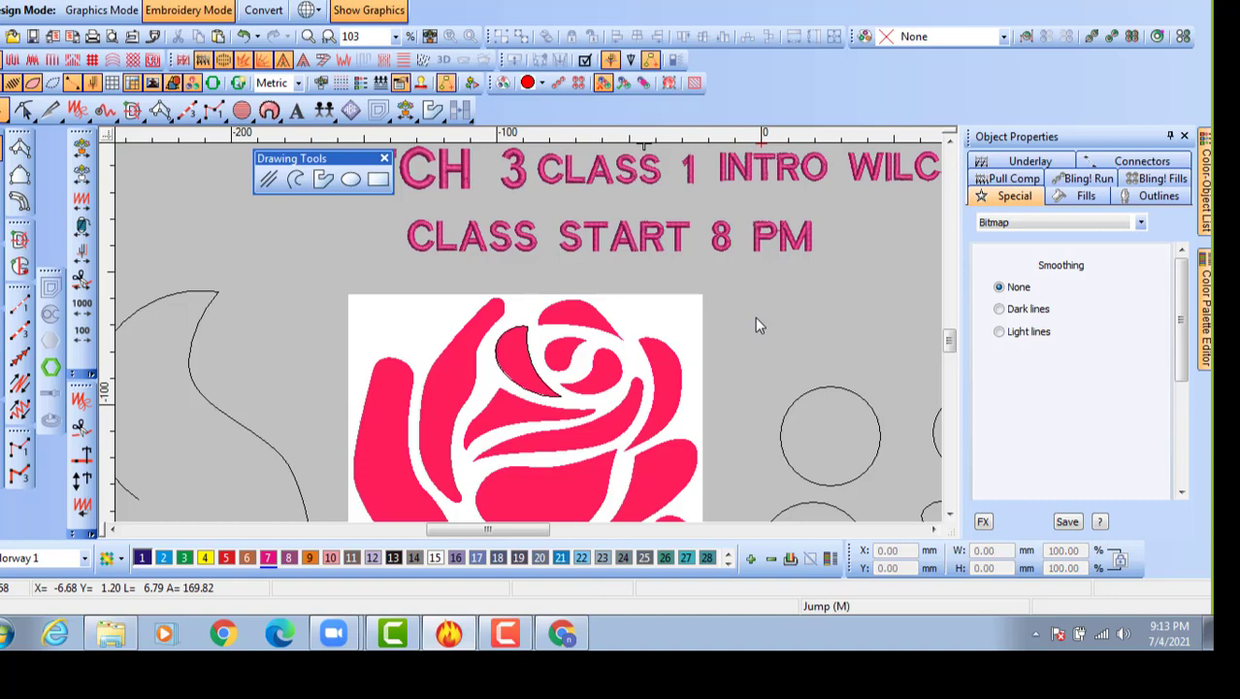
pyautogui.click(655, 322)
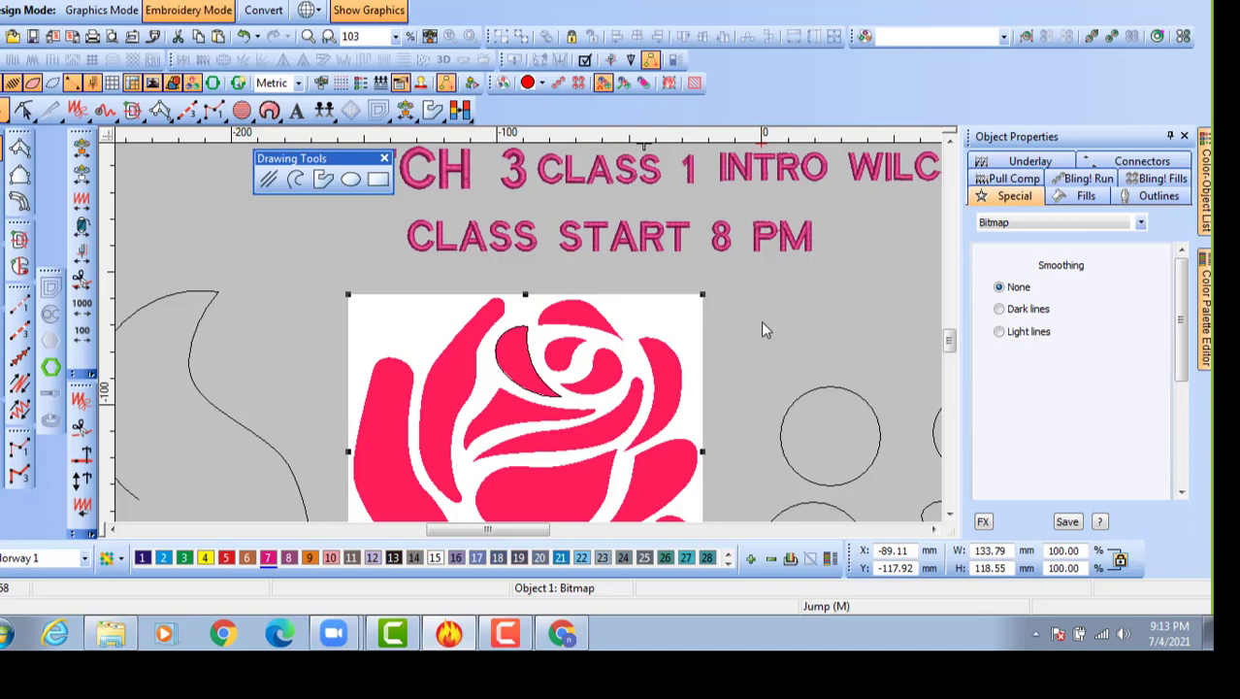
pyautogui.click(762, 324)
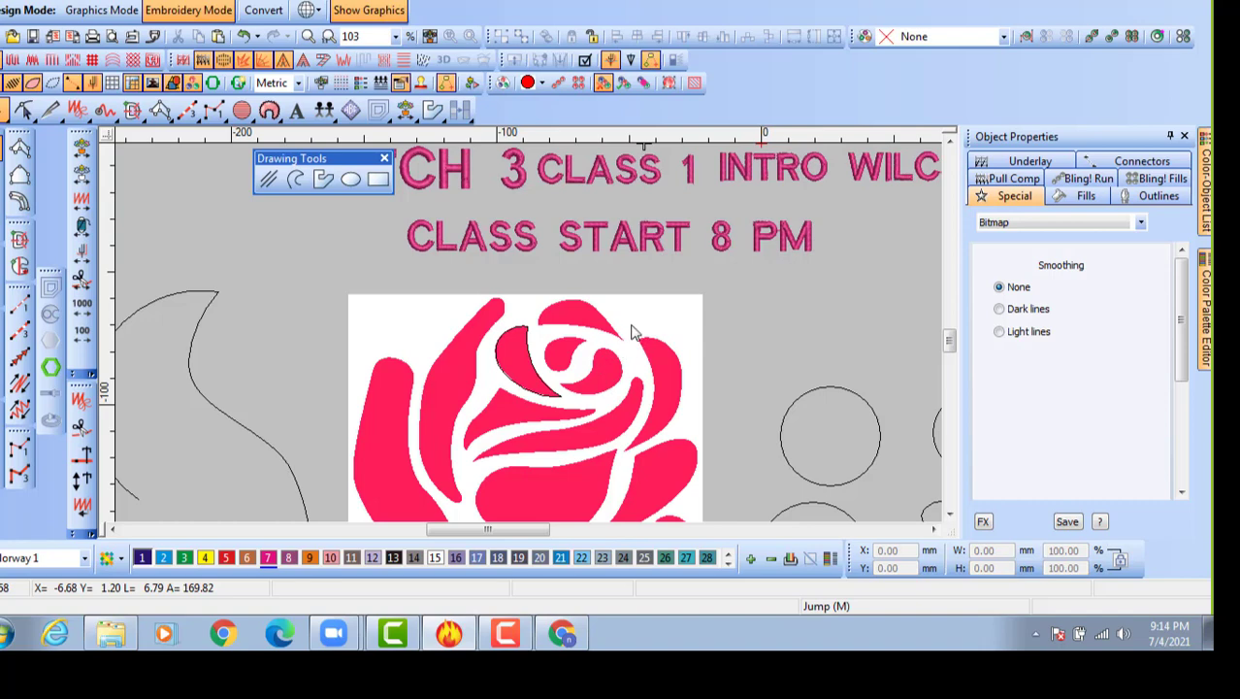
pyautogui.press('0')
pyautogui.scroll(4, 515, 359)
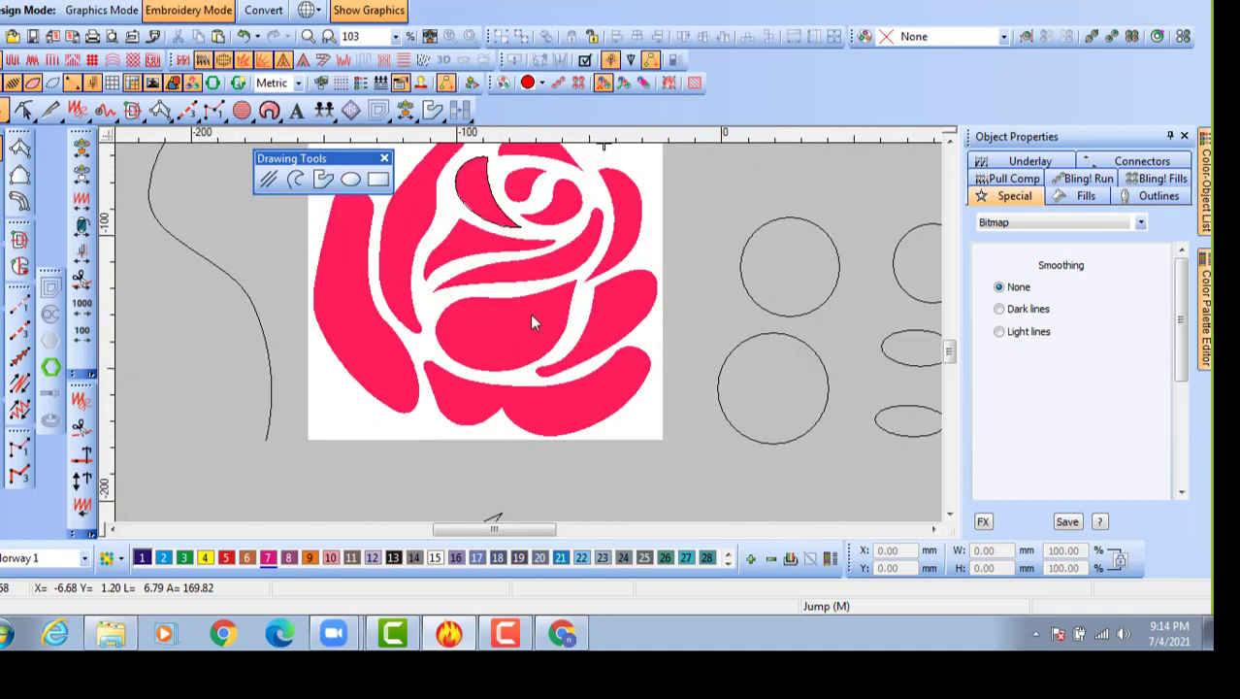
pyautogui.scroll(-2, 542, 290)
pyautogui.scroll(2, 550, 250)
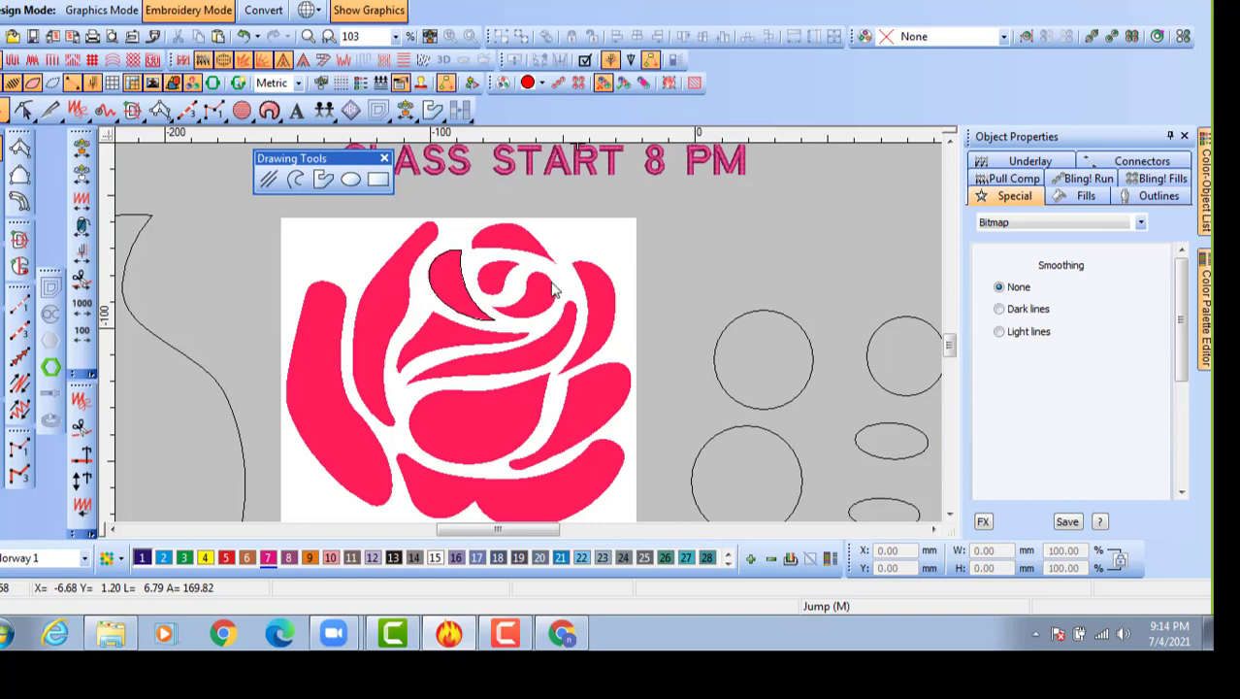
pyautogui.click(551, 270)
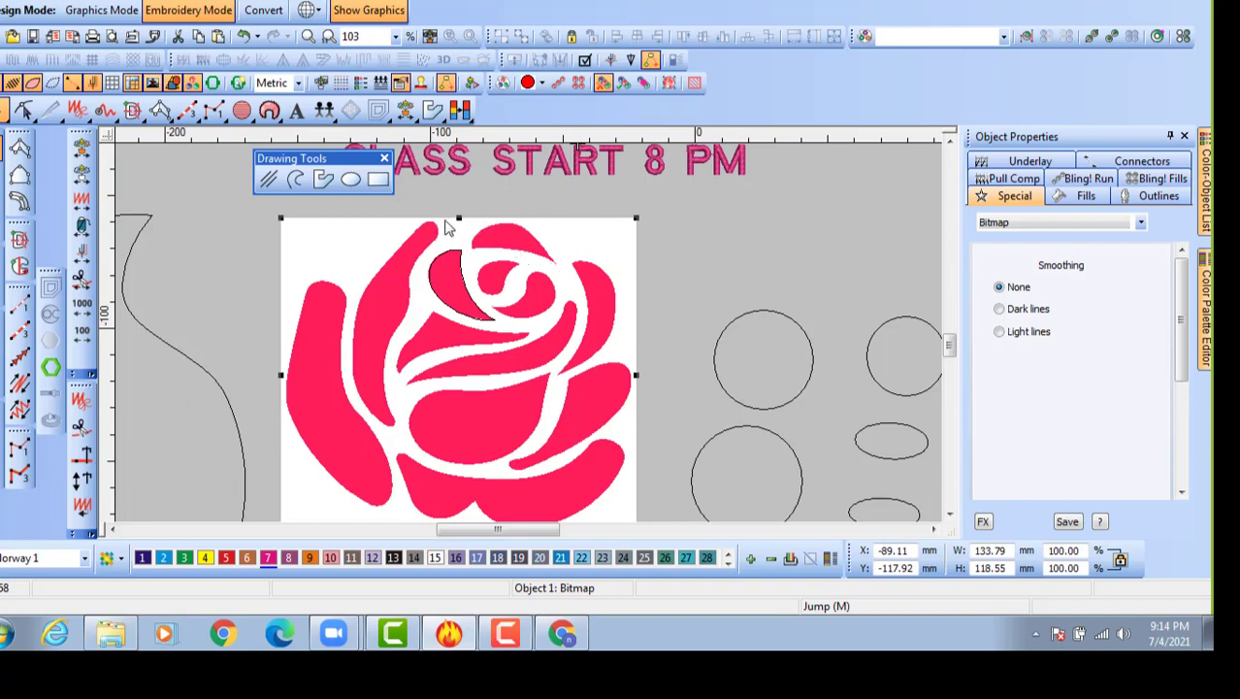
pyautogui.click(688, 265)
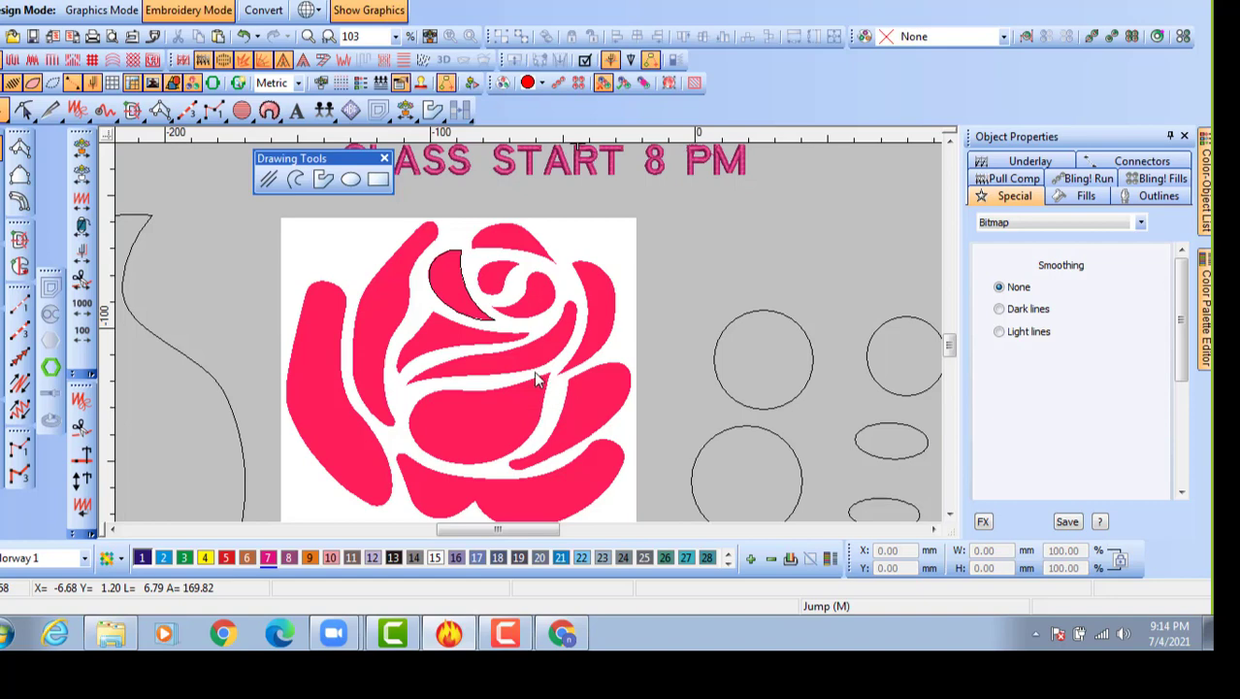
# Move the rose bitmap slightly upward by about 2.3 mm.
pyautogui.scroll(-1, 535, 373)
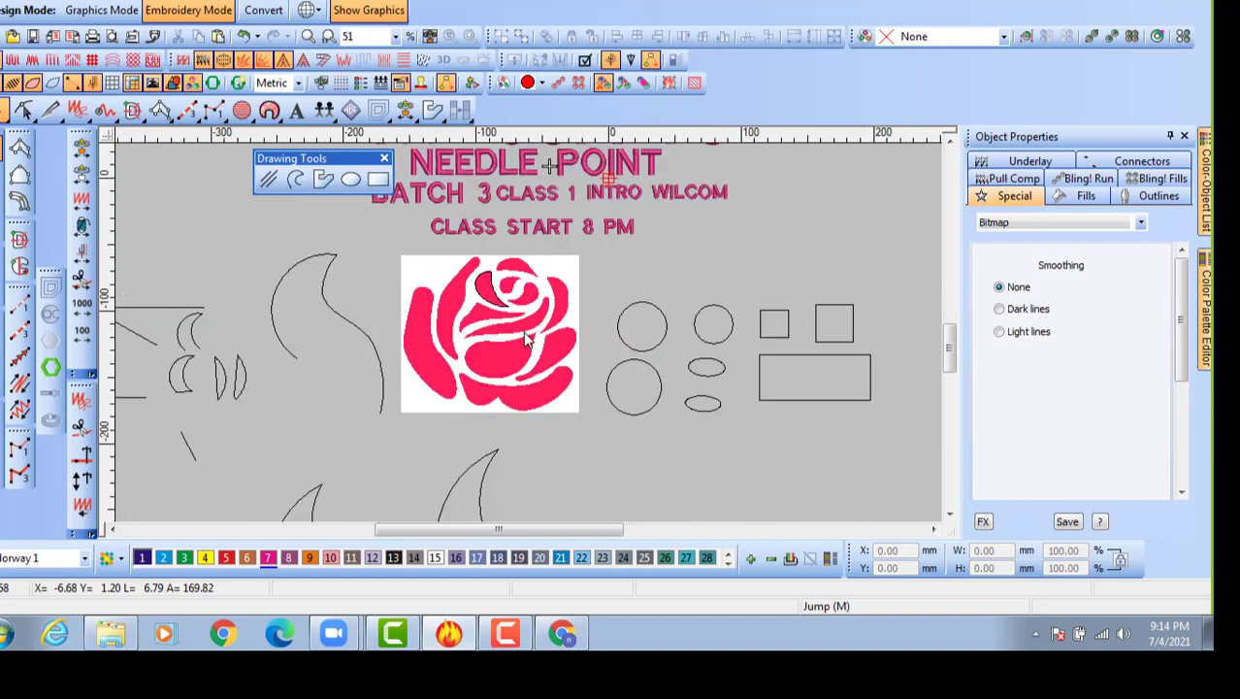
pyautogui.scroll(2, 511, 347)
pyautogui.scroll(1, 529, 339)
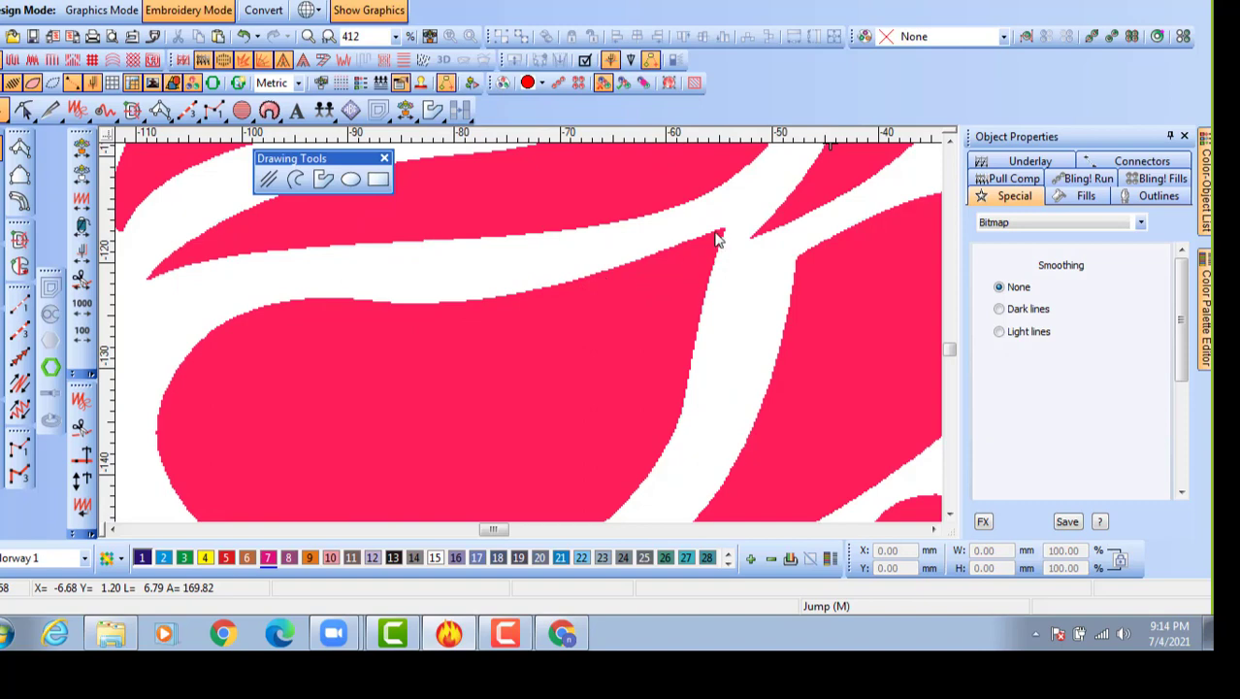
pyautogui.moveTo(619, 304); pyautogui.dragTo(603, 293)
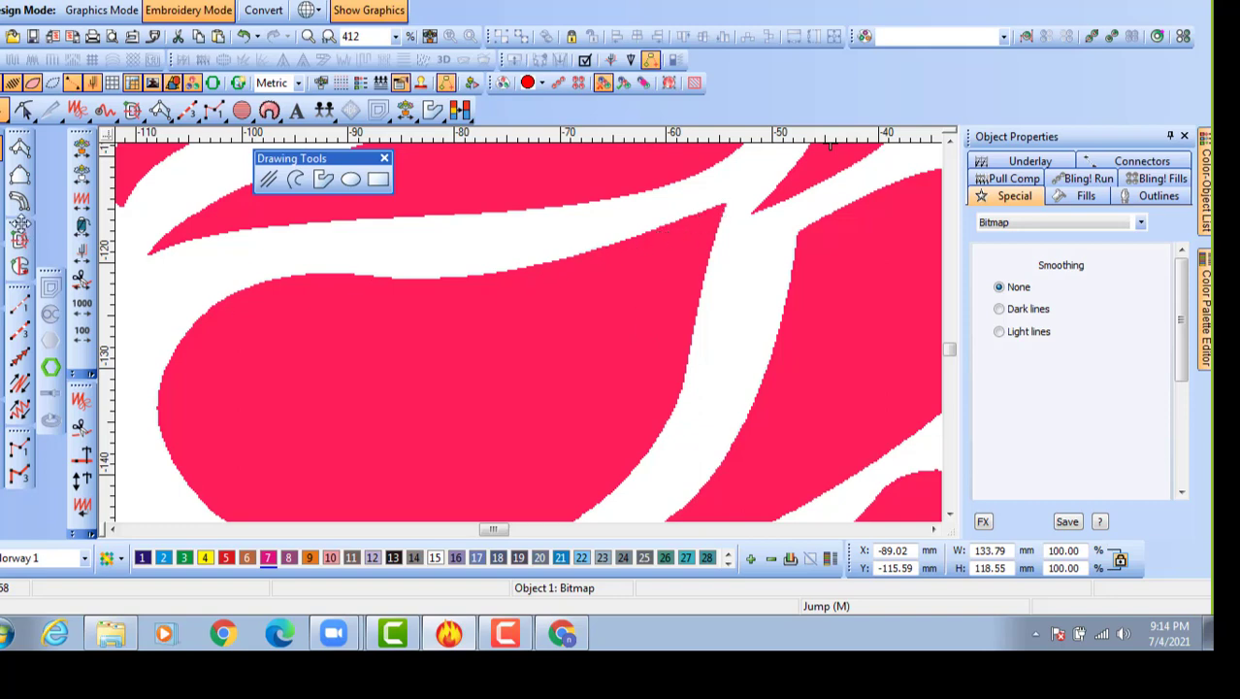
# Start a polygon at the large central petal's upper pointed tip and trace its wavy top edge around to the rounded end.
pyautogui.click(321, 179)
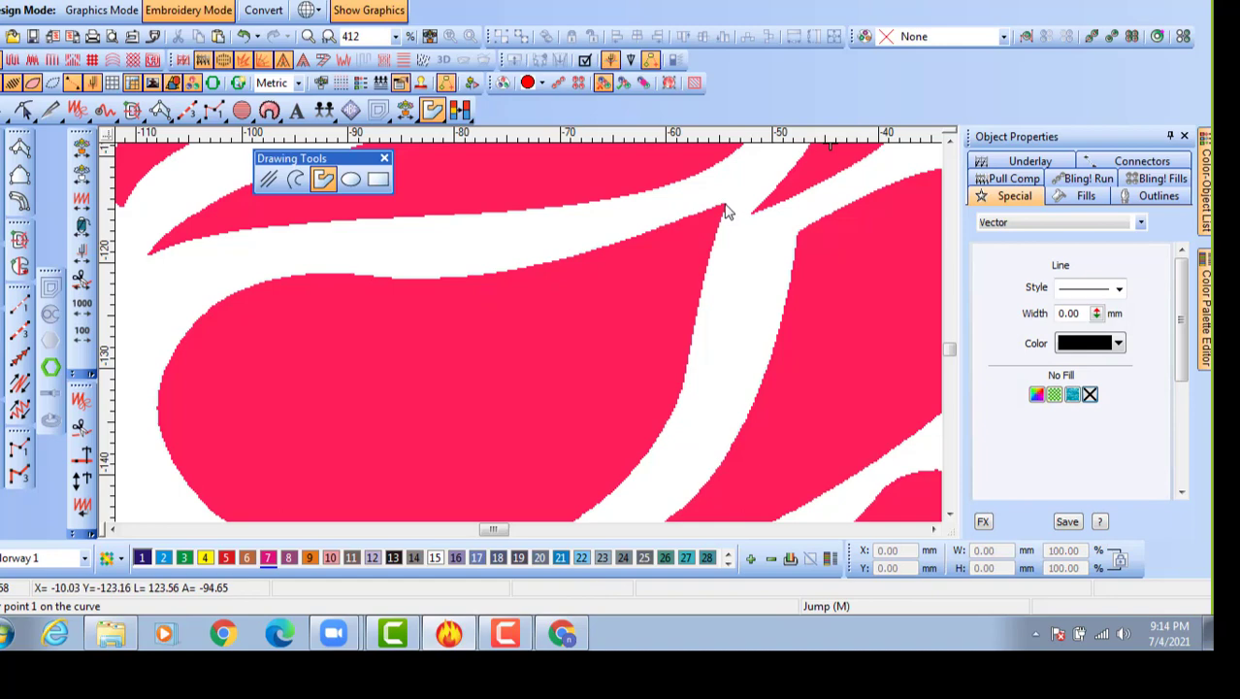
pyautogui.click(724, 203)
pyautogui.click(550, 262)
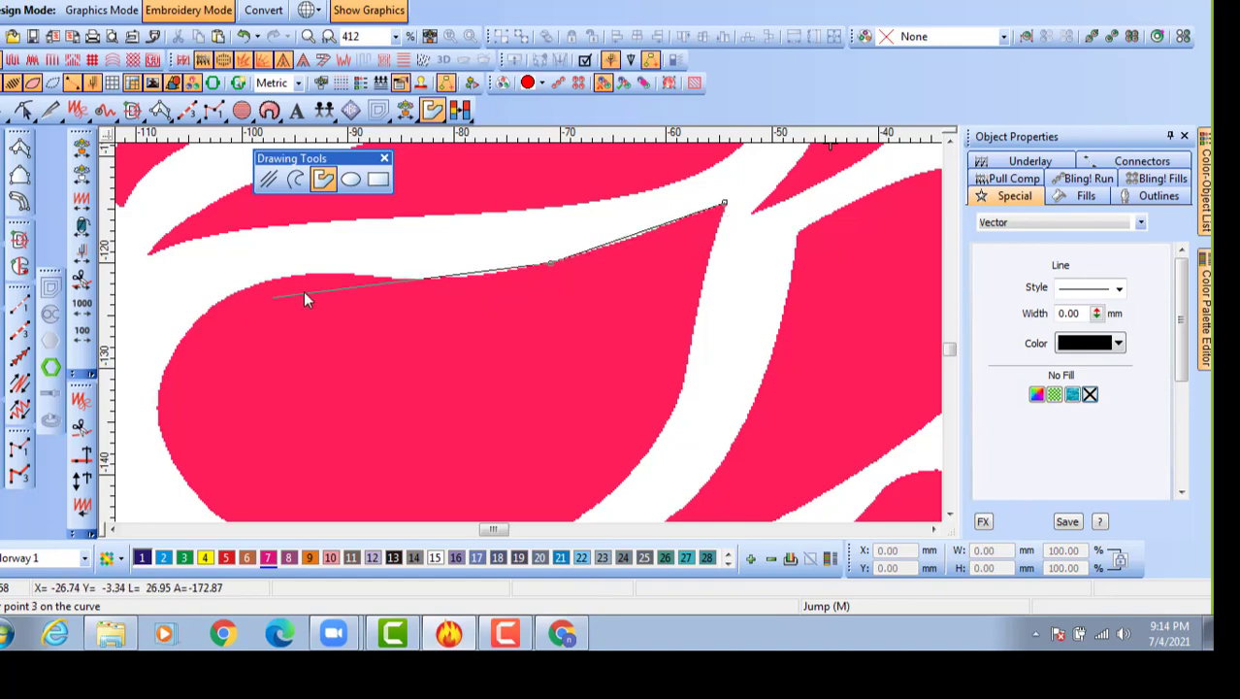
pyautogui.click(380, 277)
pyautogui.click(441, 306)
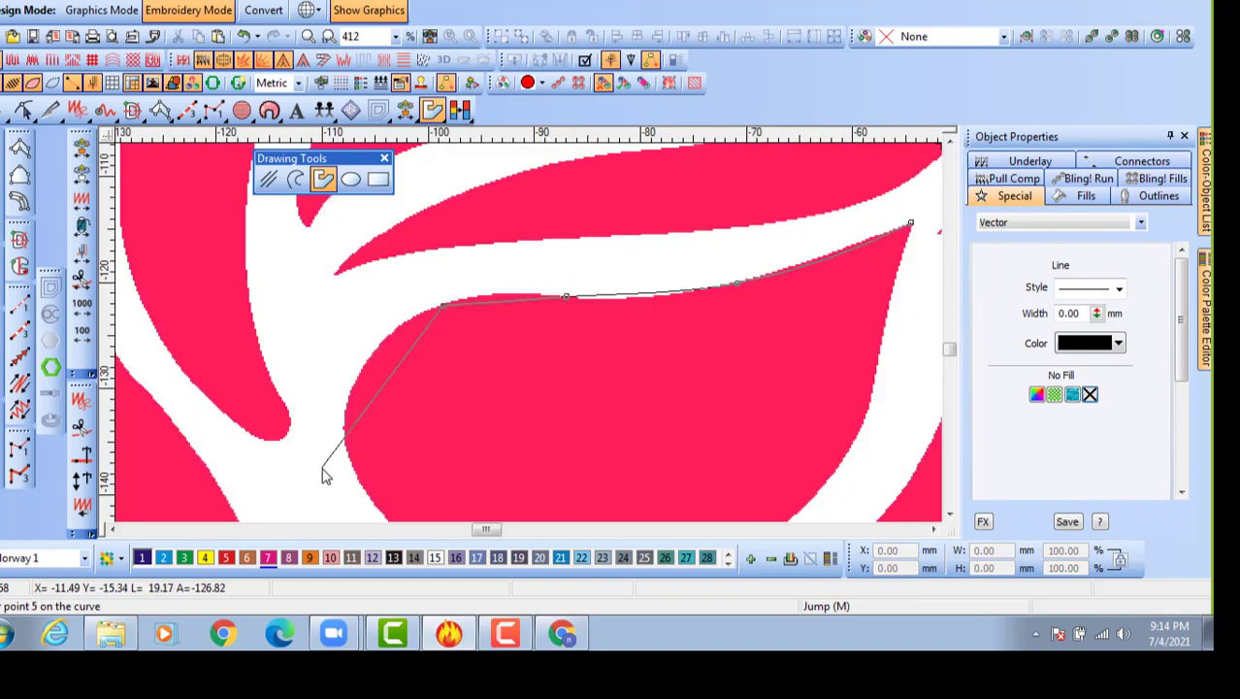
pyautogui.click(344, 430)
# Trace the large petal's bottom curve and remaining side to complete a polygon about 53 by 36 mm, and inspect its lower edge.
pyautogui.click(506, 473)
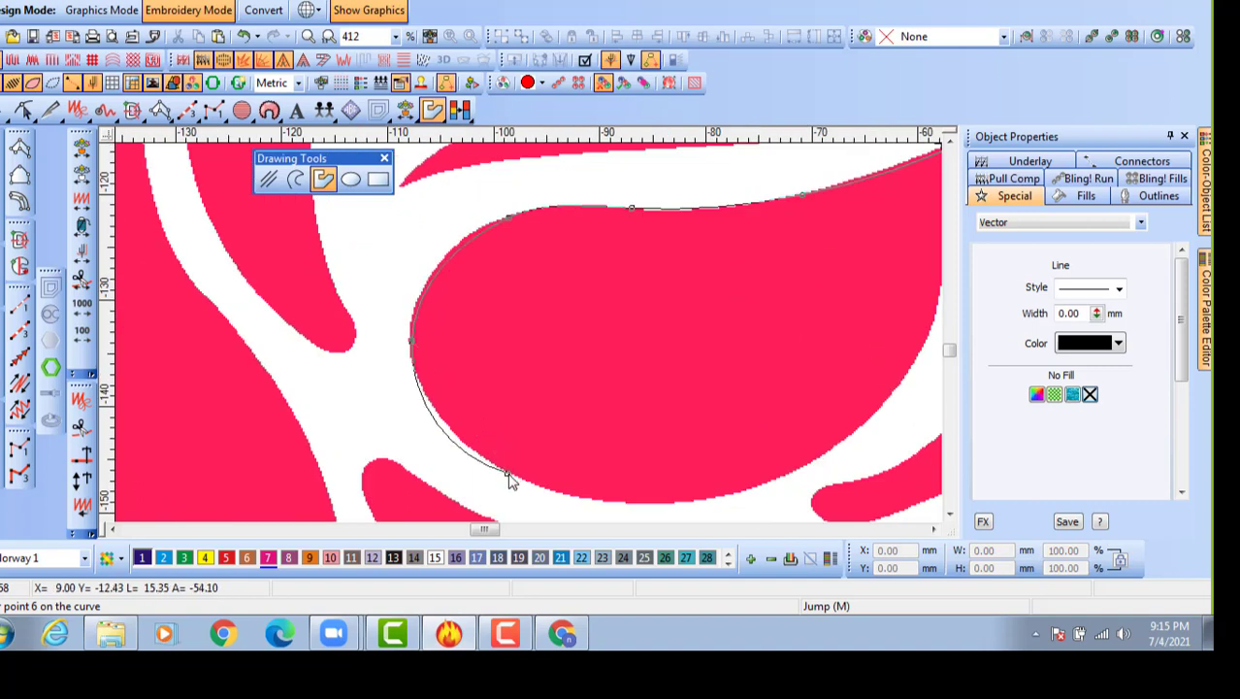
pyautogui.click(771, 487)
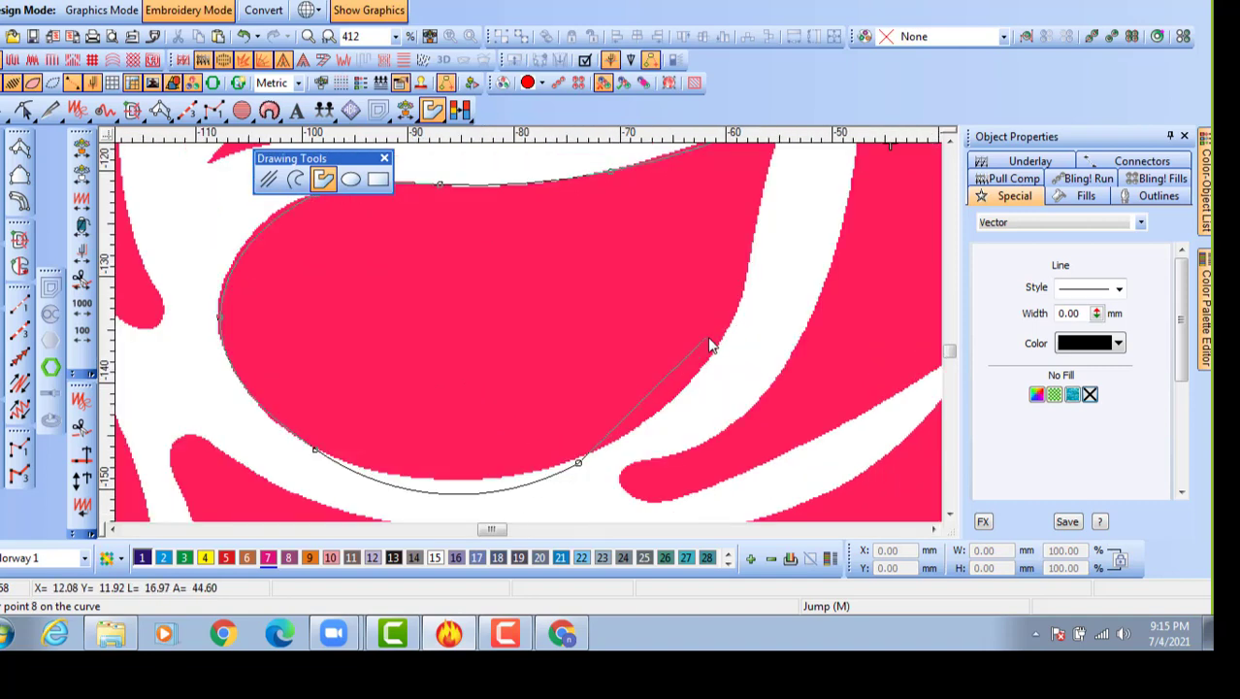
pyautogui.click(737, 325)
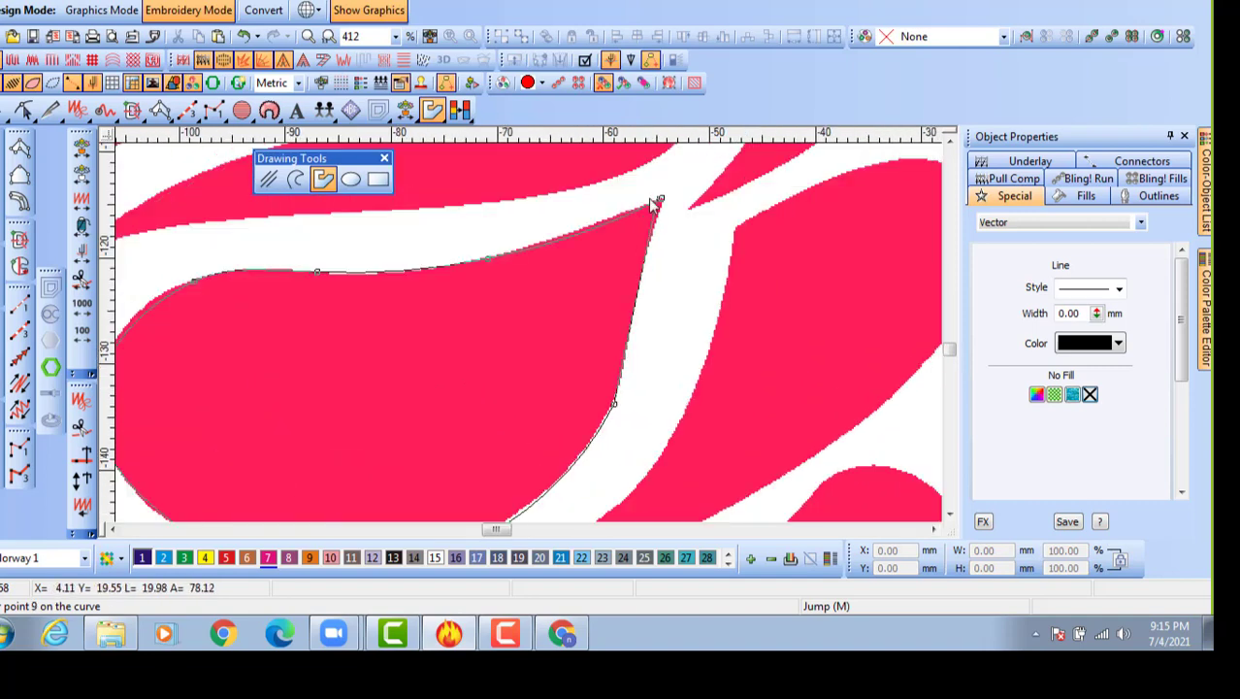
pyautogui.click(649, 258)
pyautogui.press('Return')
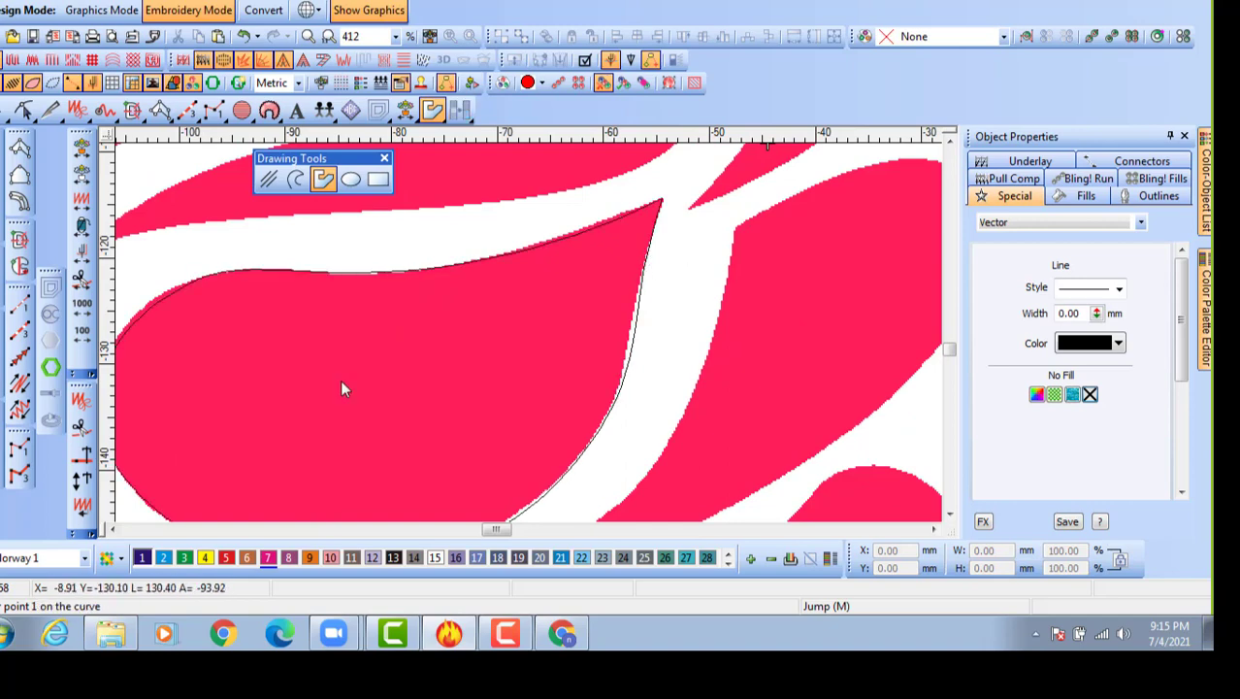
pyautogui.press('Escape')
pyautogui.scroll(-2, 556, 350)
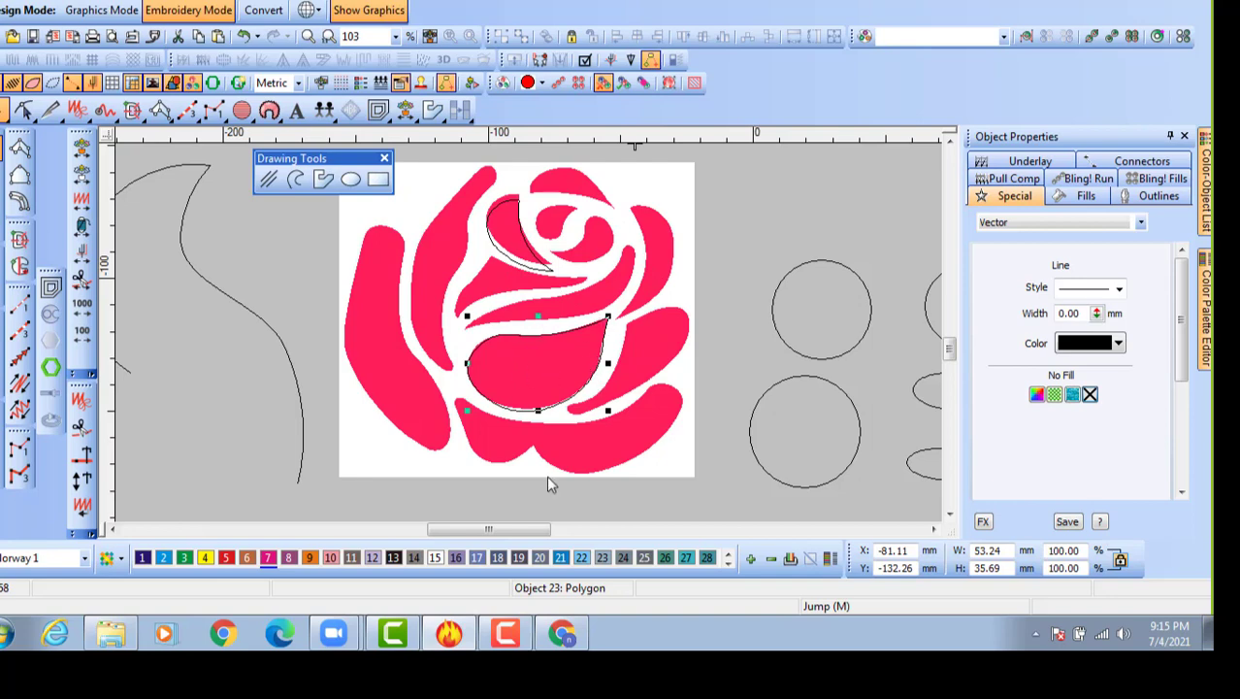
pyautogui.scroll(2, 558, 415)
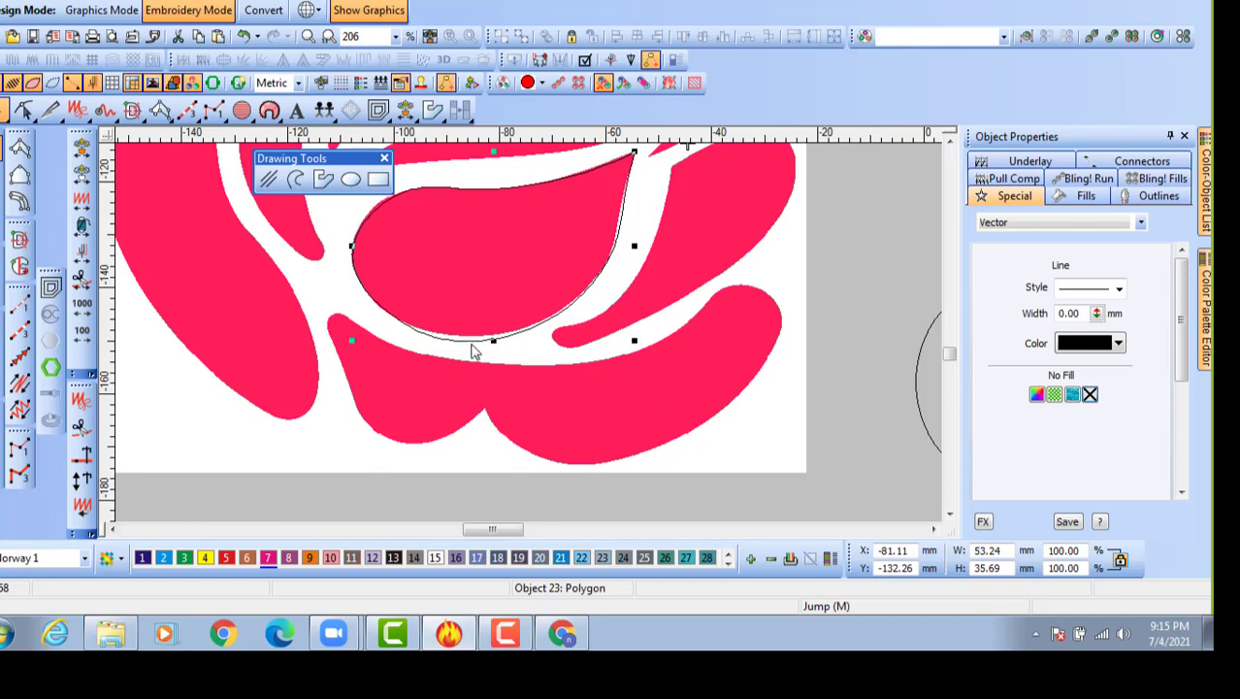
# Reshape the large petal's polygon along its lower edge by shifting one control point and adding another at the lowest part of the curve.
pyautogui.press('h')
pyautogui.scroll(4, 487, 346)
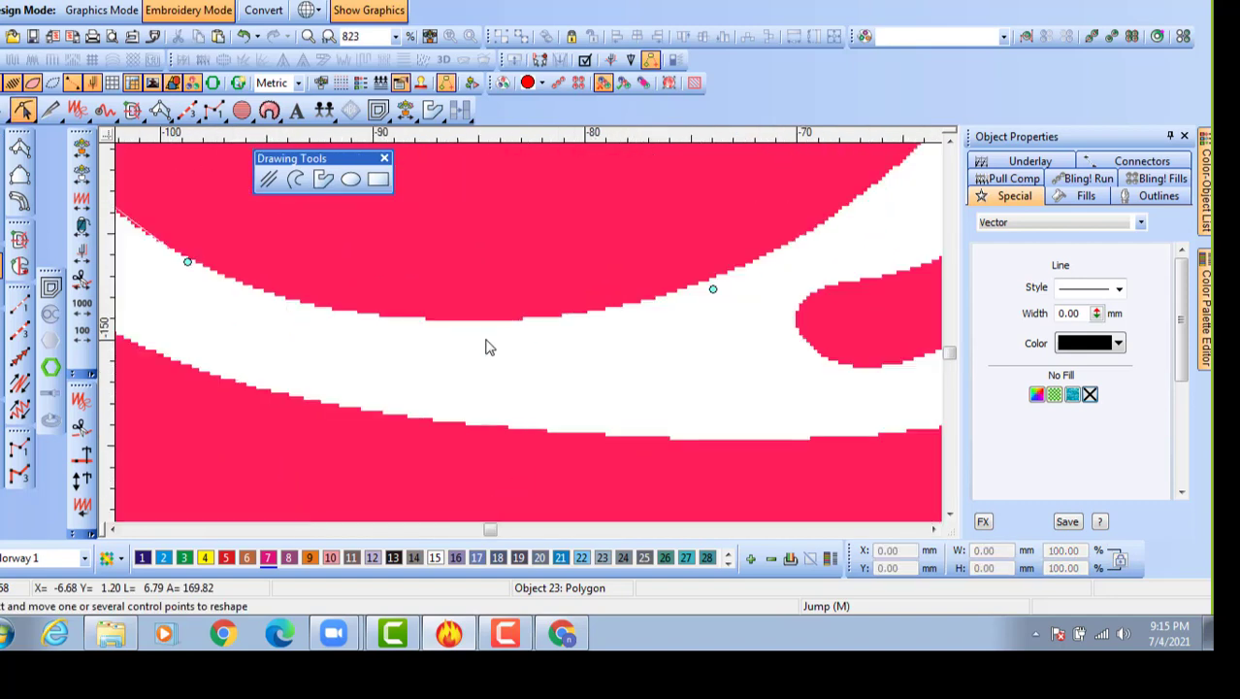
pyautogui.moveTo(713, 288); pyautogui.dragTo(714, 277)
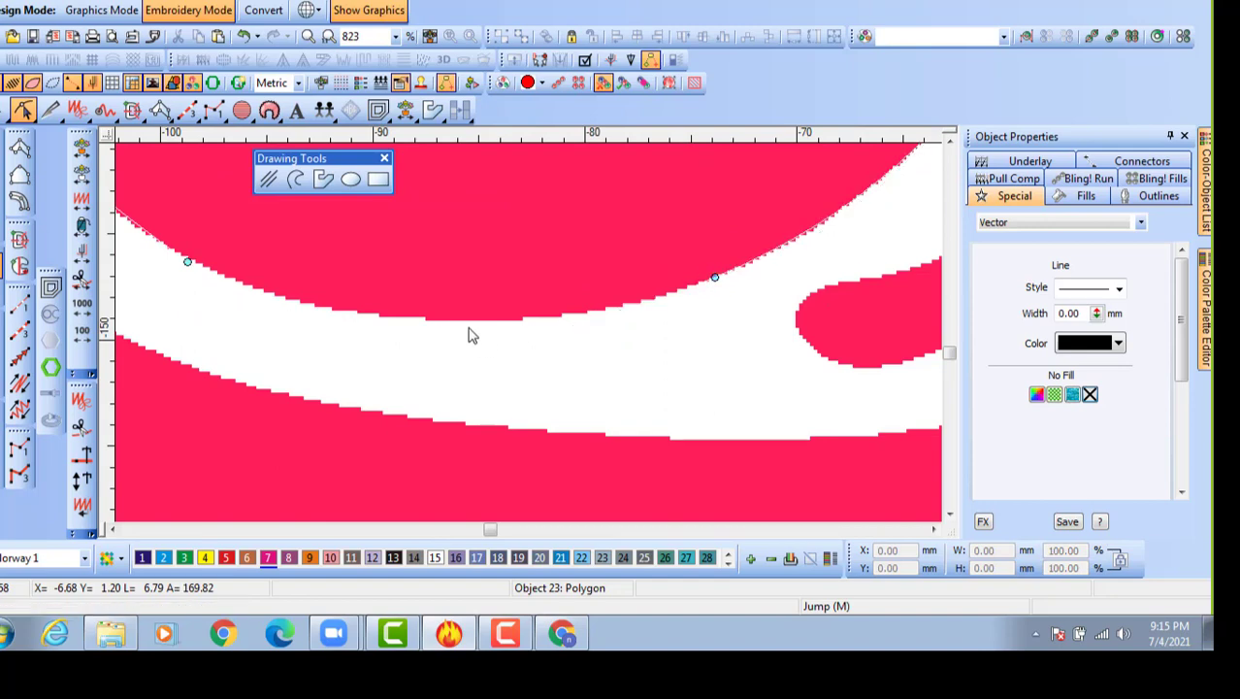
pyautogui.click(451, 337)
pyautogui.moveTo(452, 336); pyautogui.dragTo(456, 322)
pyautogui.scroll(-3, 526, 312)
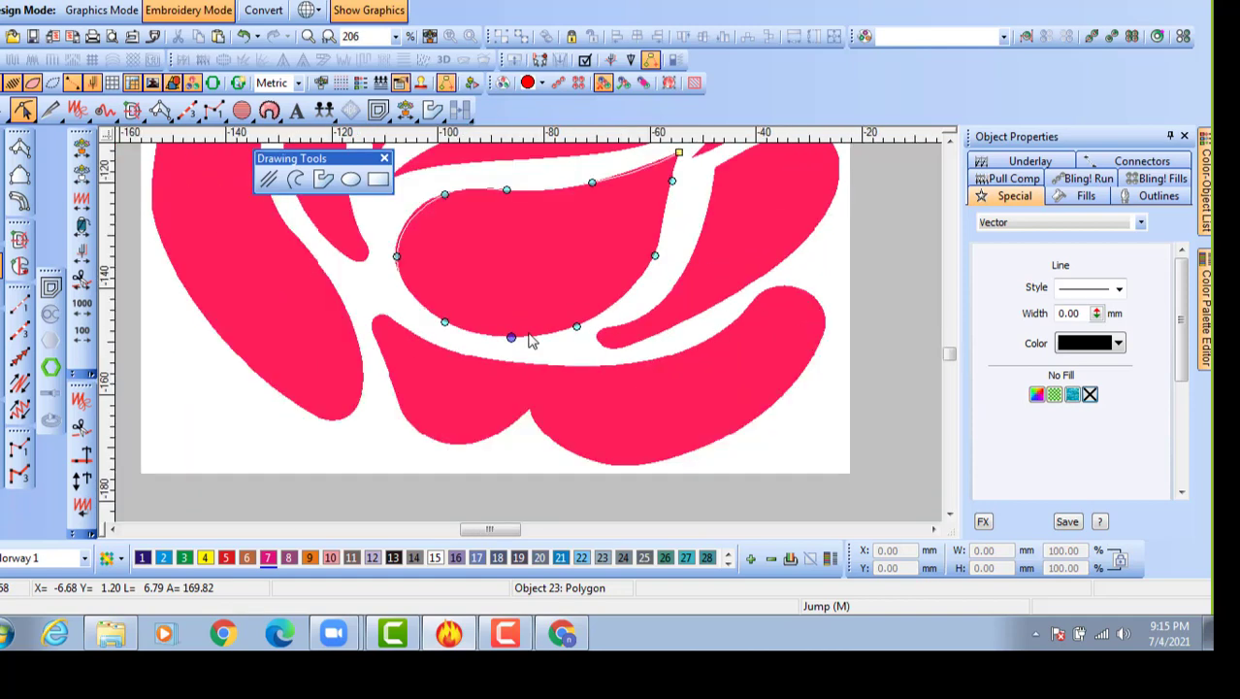
# Add a control point on the large petal polygon's upper curve near the rounded end and fit it to the image edge.
pyautogui.scroll(1, 434, 227)
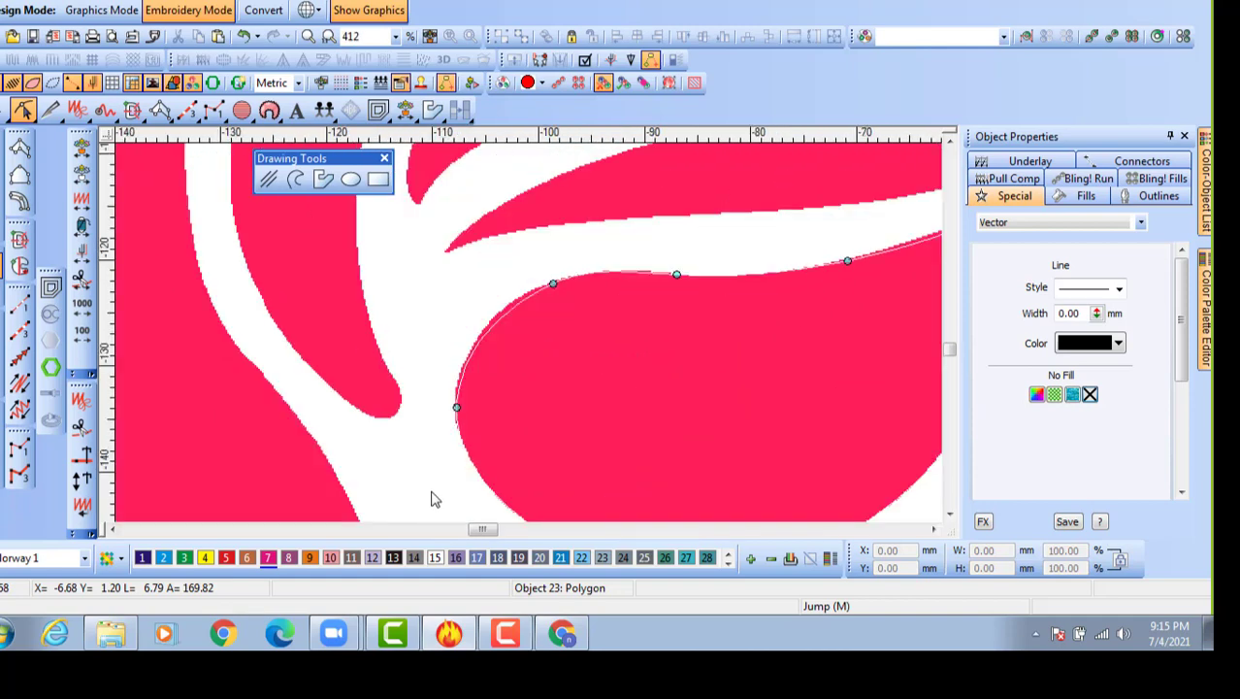
pyautogui.click(505, 312)
pyautogui.moveTo(507, 311); pyautogui.dragTo(505, 306)
pyautogui.scroll(-1, 544, 338)
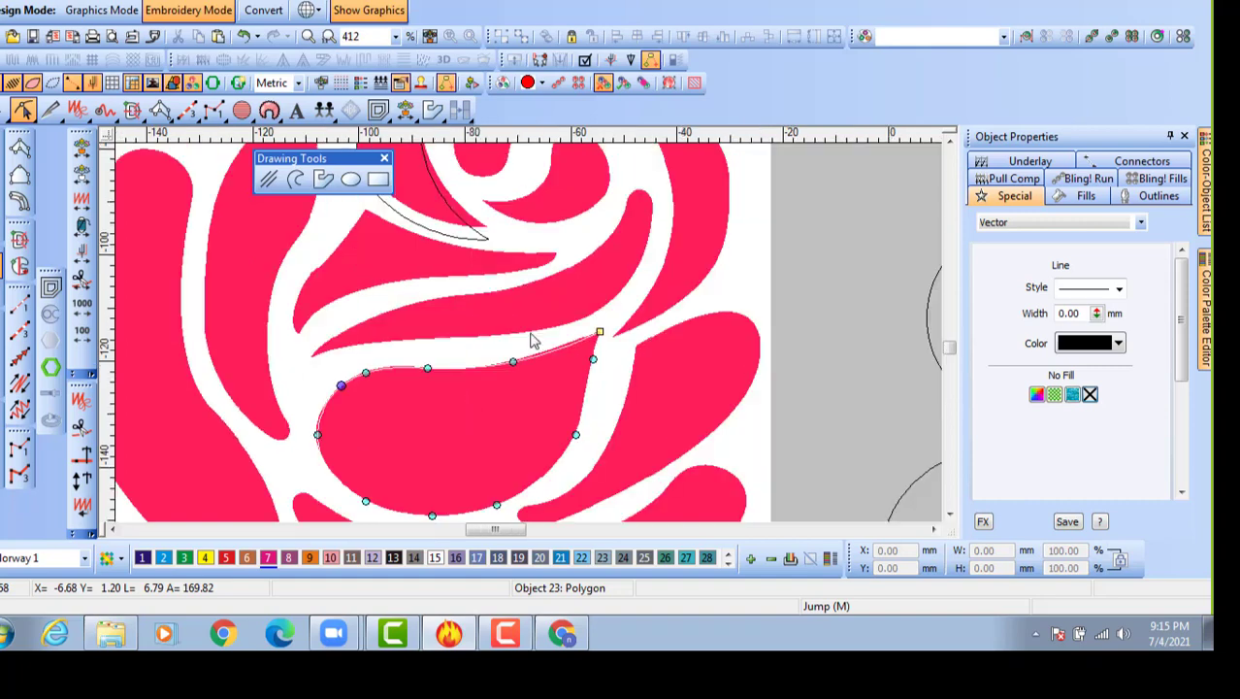
# Adjust the large petal polygon's pointed tip to match the image, giving an outline about 53.6 by 35.1 mm.
pyautogui.scroll(1, 562, 349)
pyautogui.moveTo(610, 297); pyautogui.dragTo(605, 293)
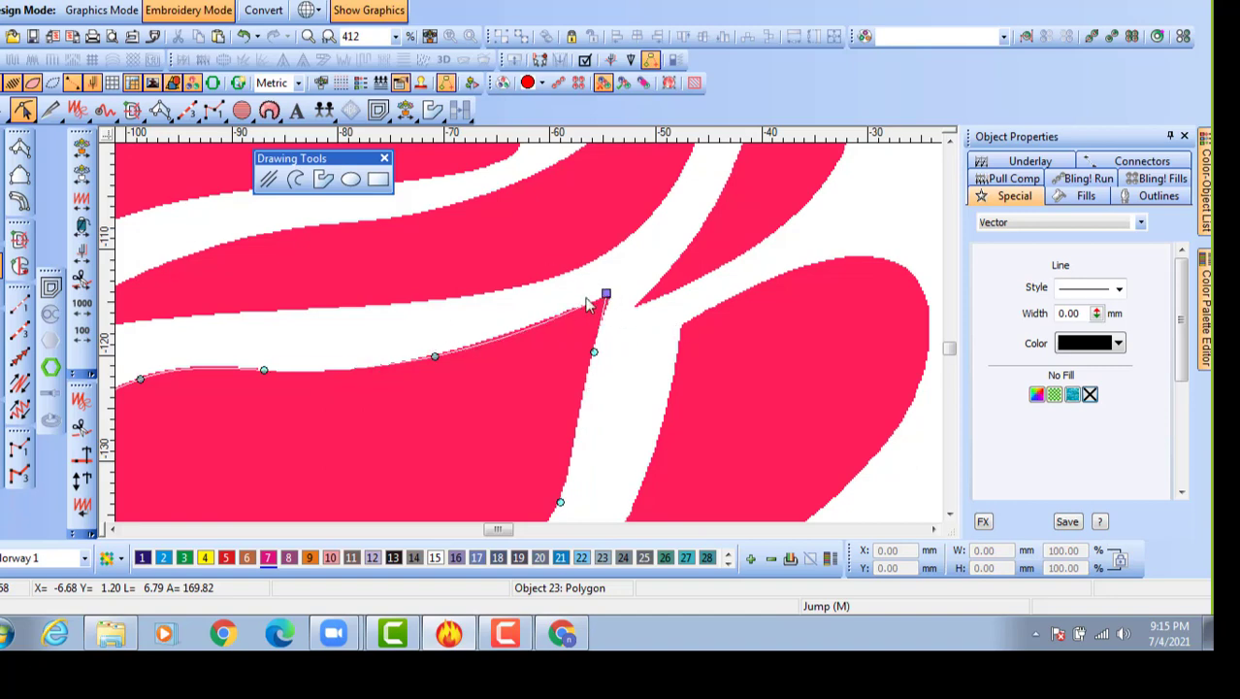
pyautogui.moveTo(606, 293); pyautogui.dragTo(611, 291)
pyautogui.hotkey('shift', 'z')
pyautogui.hotkey('shift', 'z')
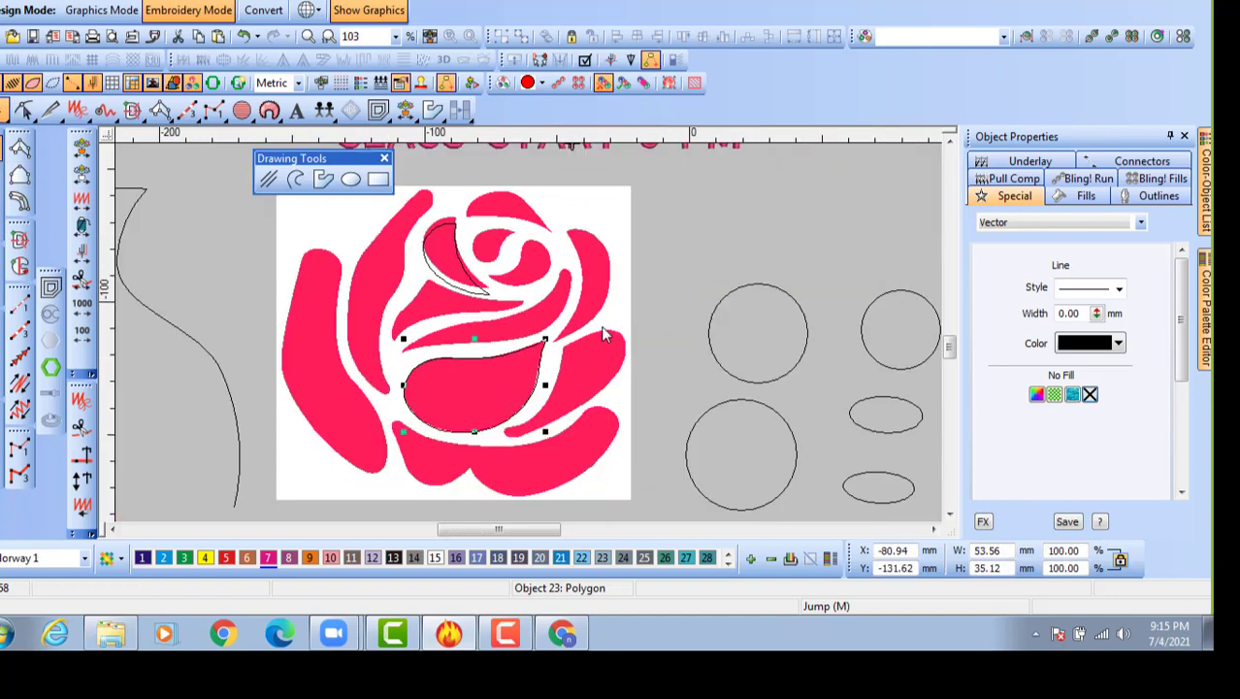
# Undo the large petal's reshaping, its traced polygon and the rose bitmap's move, leaving nothing selected.
pyautogui.click(590, 255)
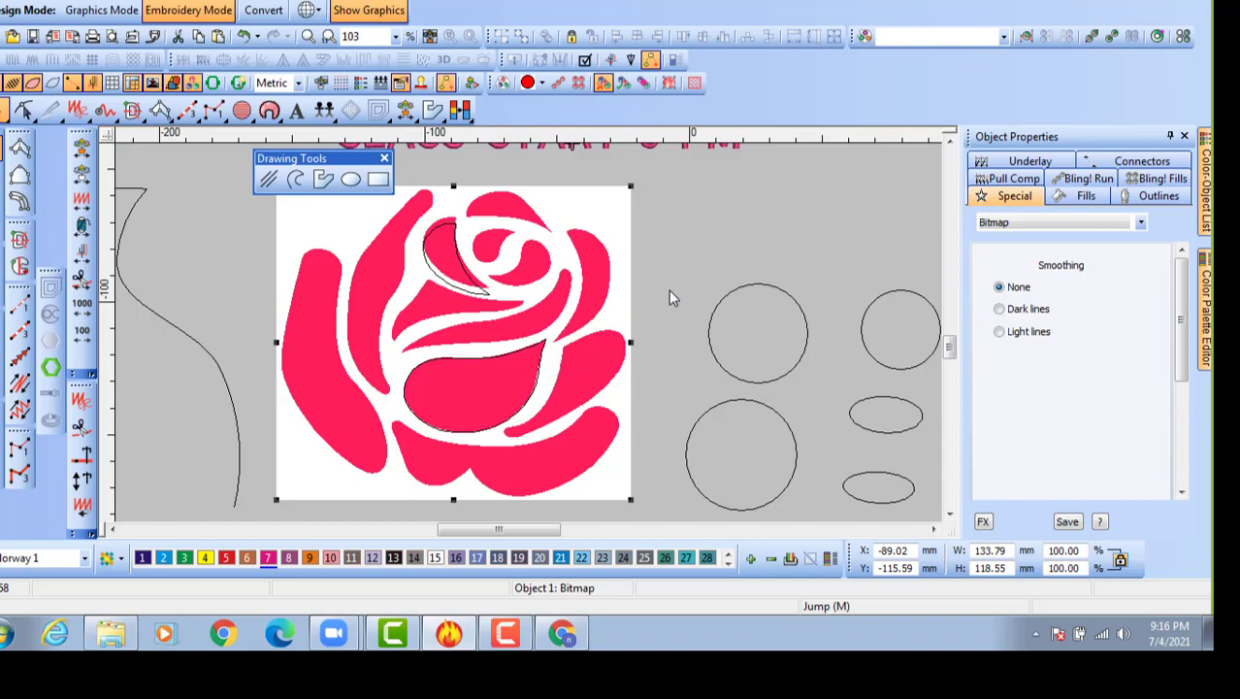
pyautogui.hotkey('shift', 'Tab')
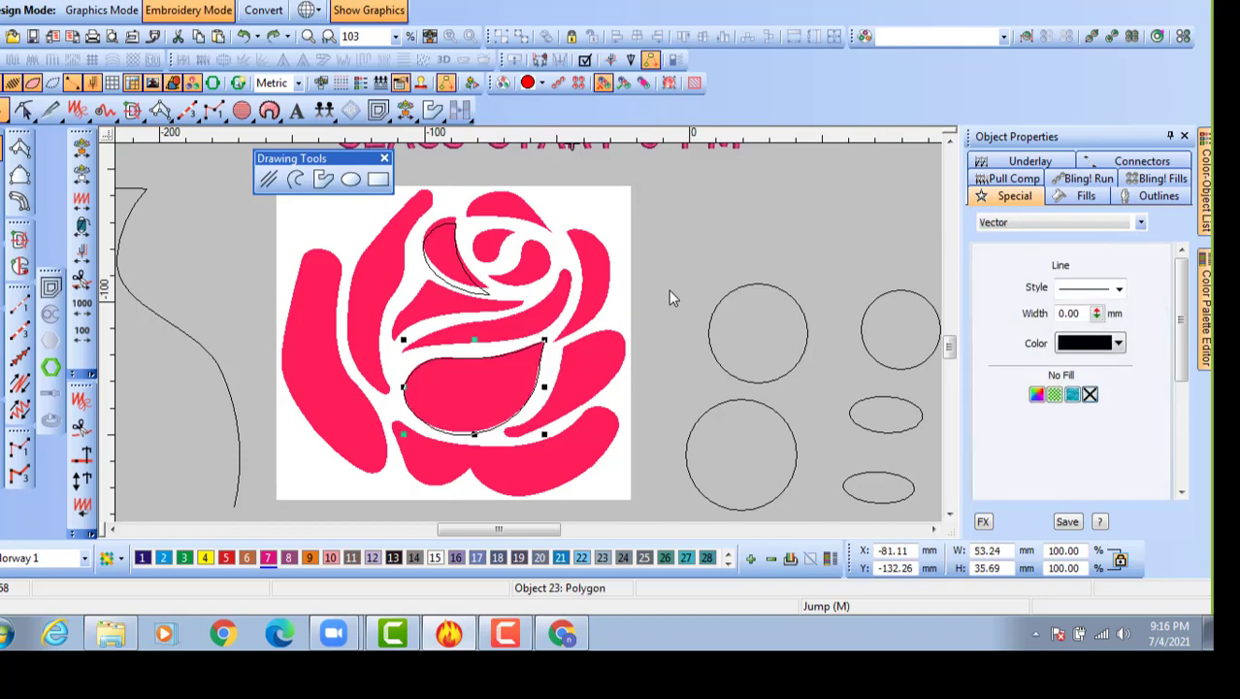
pyautogui.press('Delete')
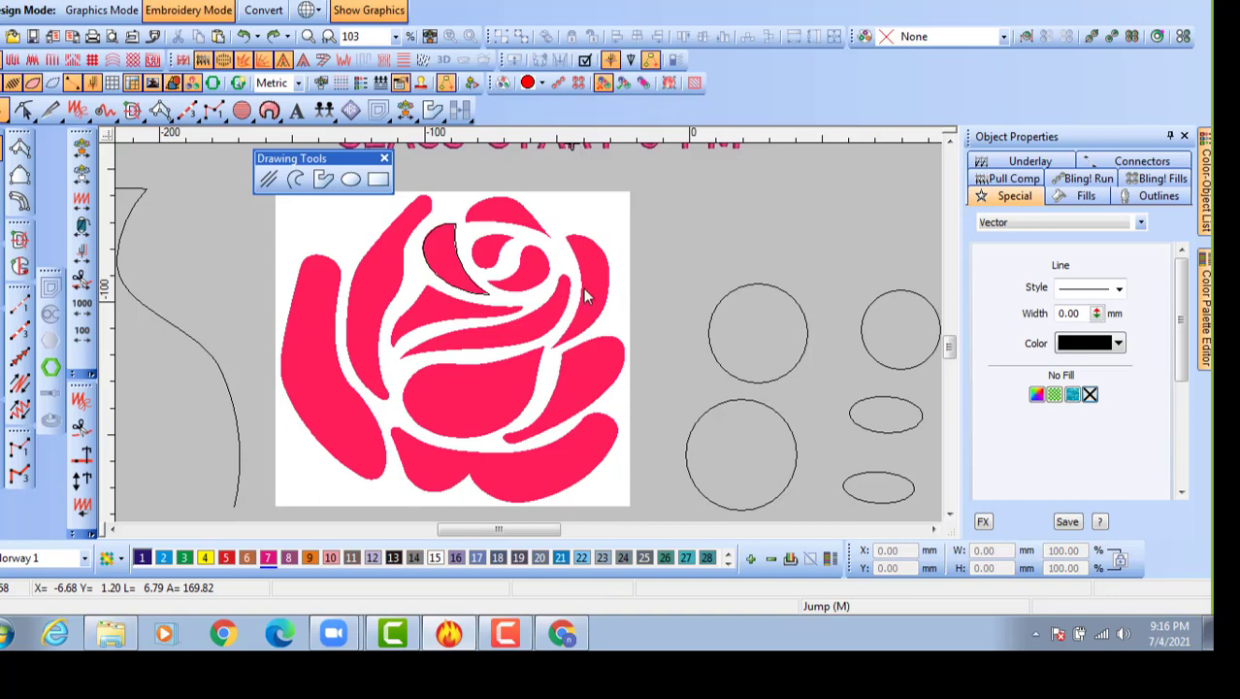
pyautogui.click(571, 252)
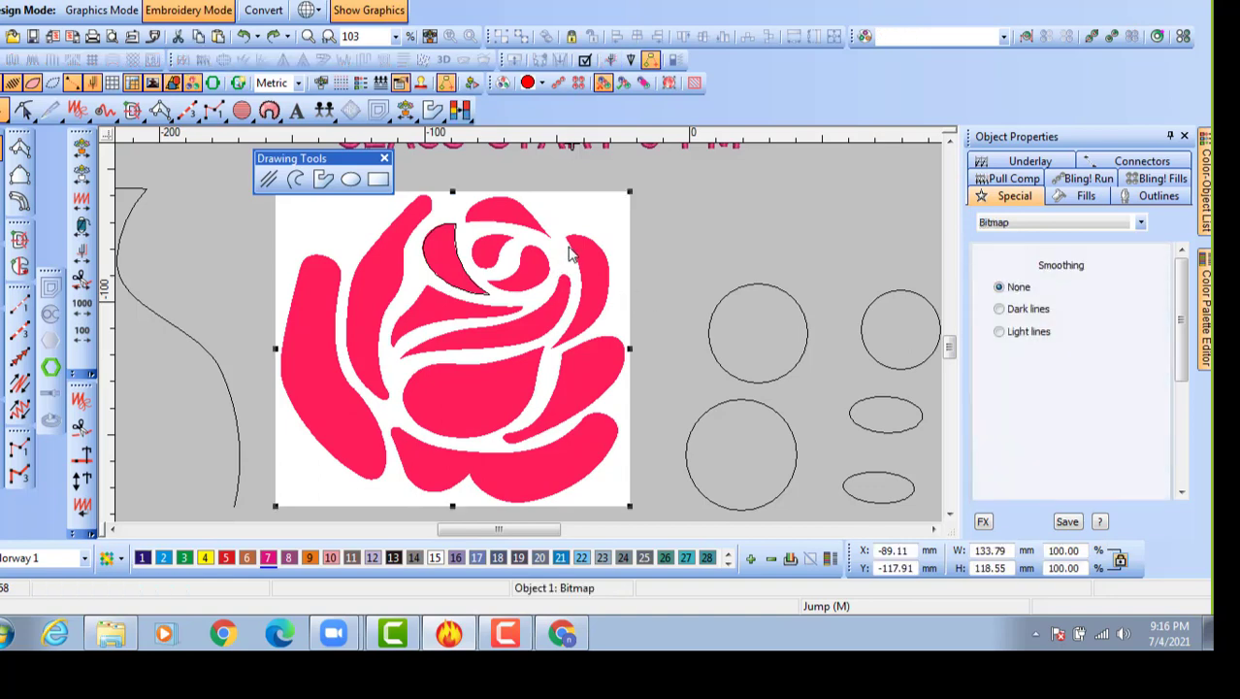
pyautogui.press('Escape')
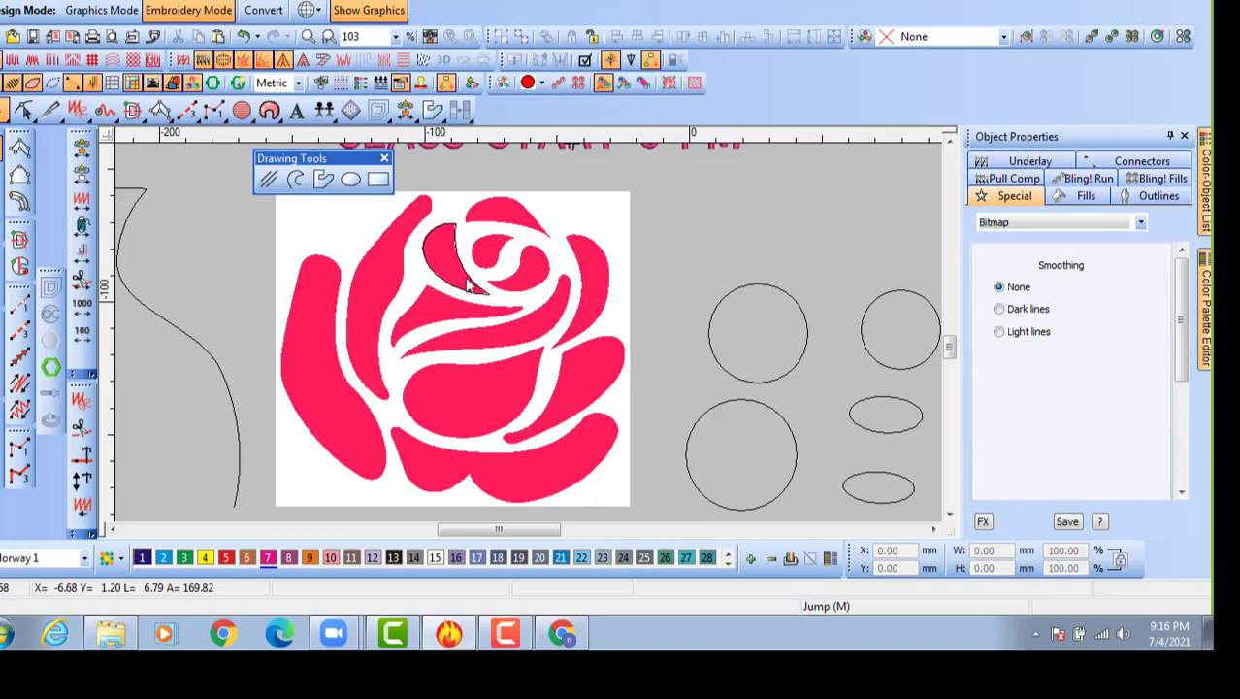
pyautogui.press('z')
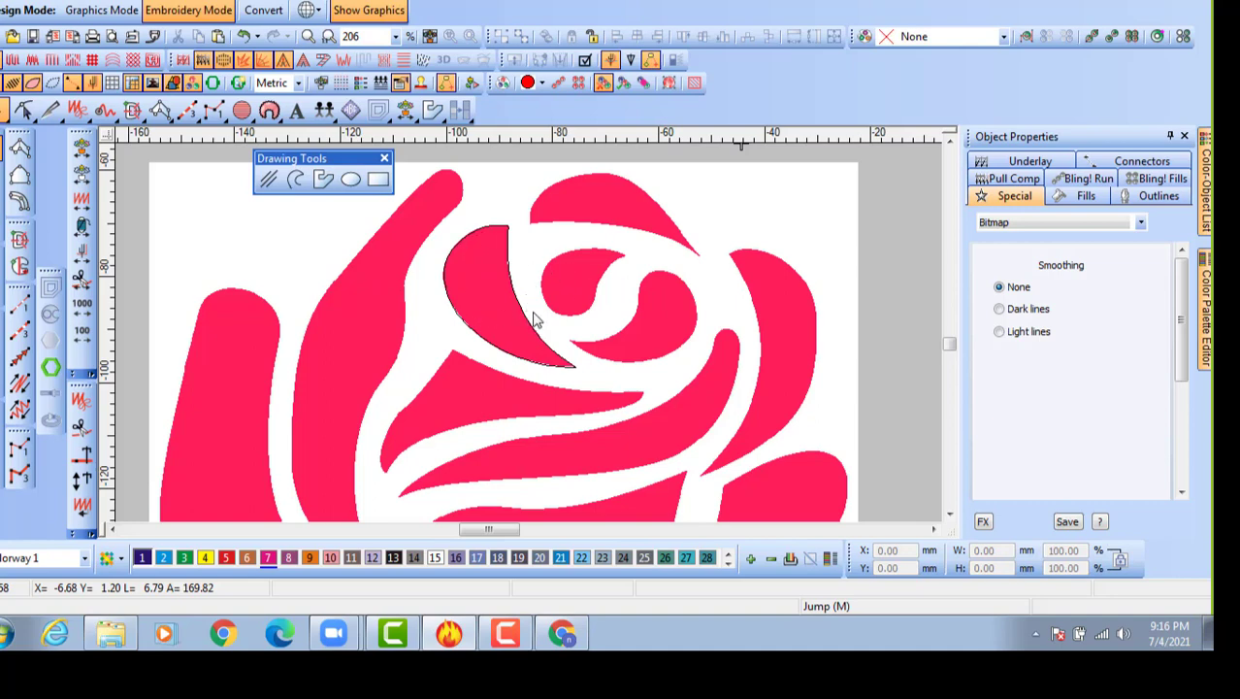
pyautogui.scroll(-2, 533, 323)
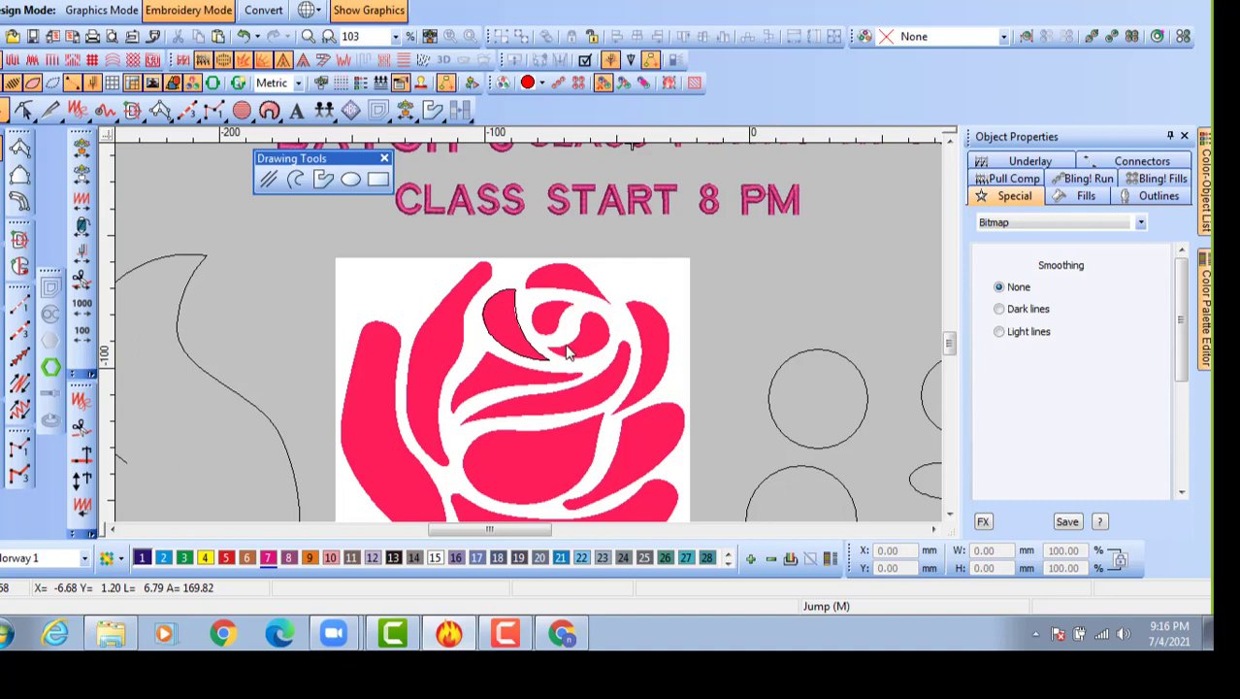
pyautogui.scroll(-3, 571, 352)
pyautogui.scroll(4, 524, 355)
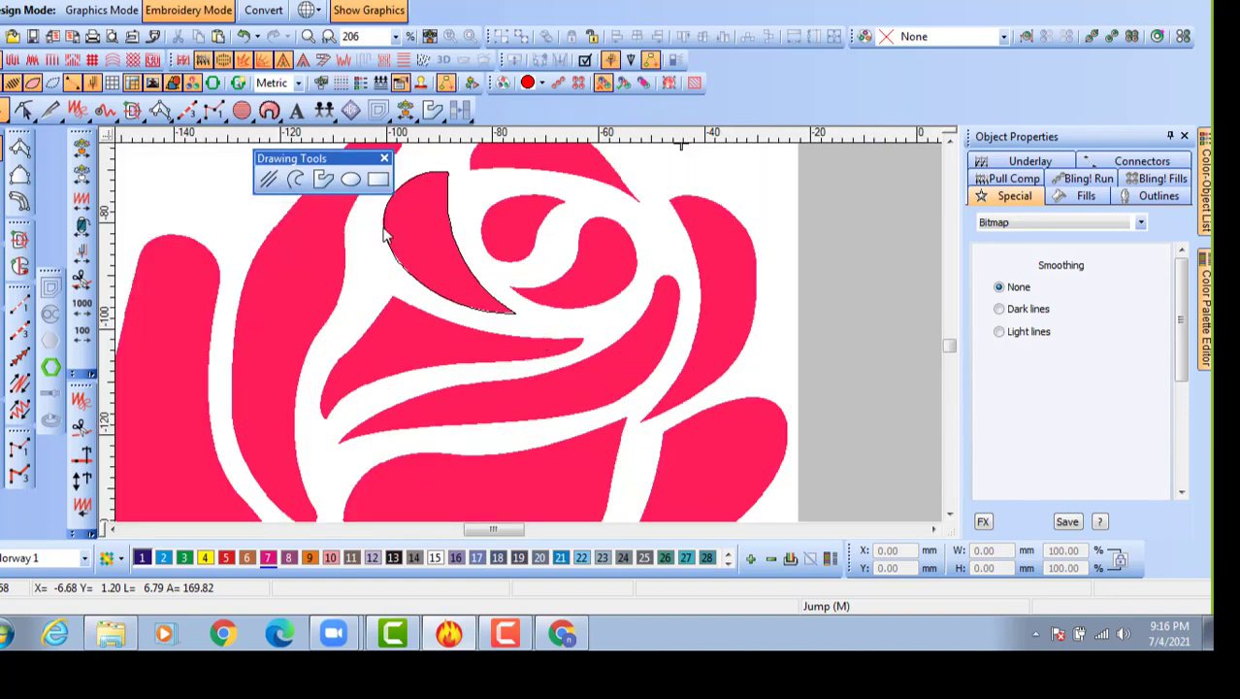
pyautogui.scroll(-1, 535, 396)
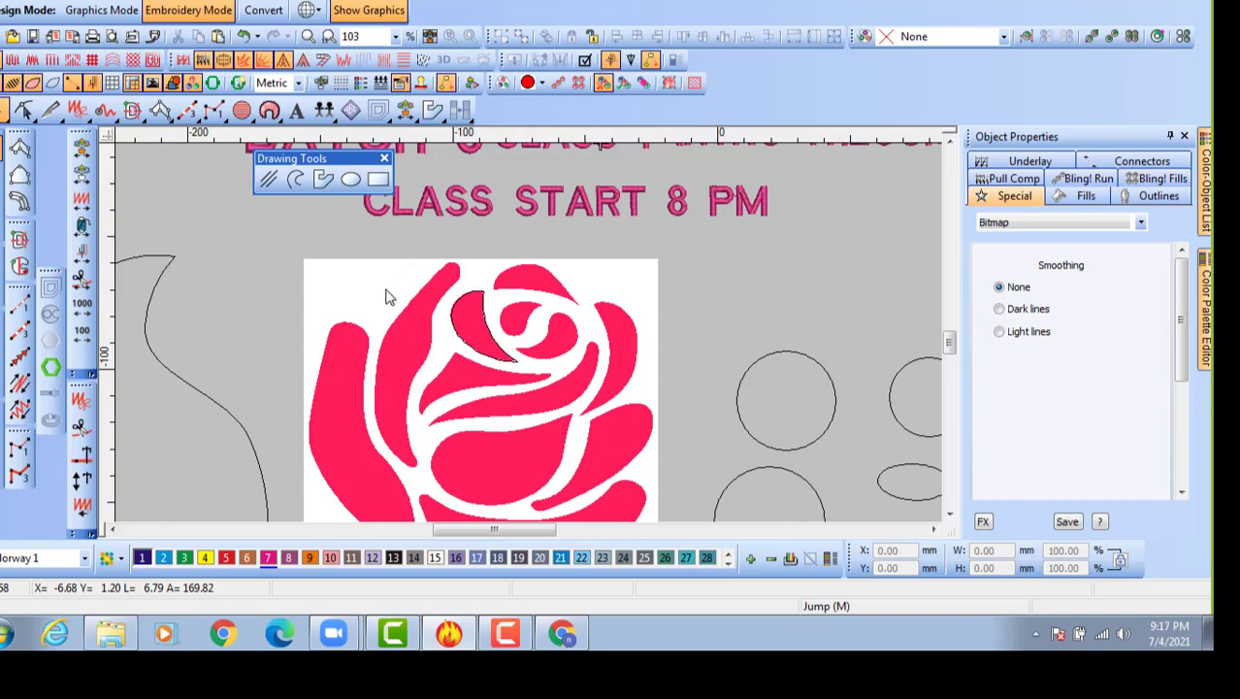
# Locate the rose2 image for insertion in the Images folder of Samples - EmbroideryStudio e2.0 on drive C, and cancel without inserting it.
pyautogui.click(244, 2)
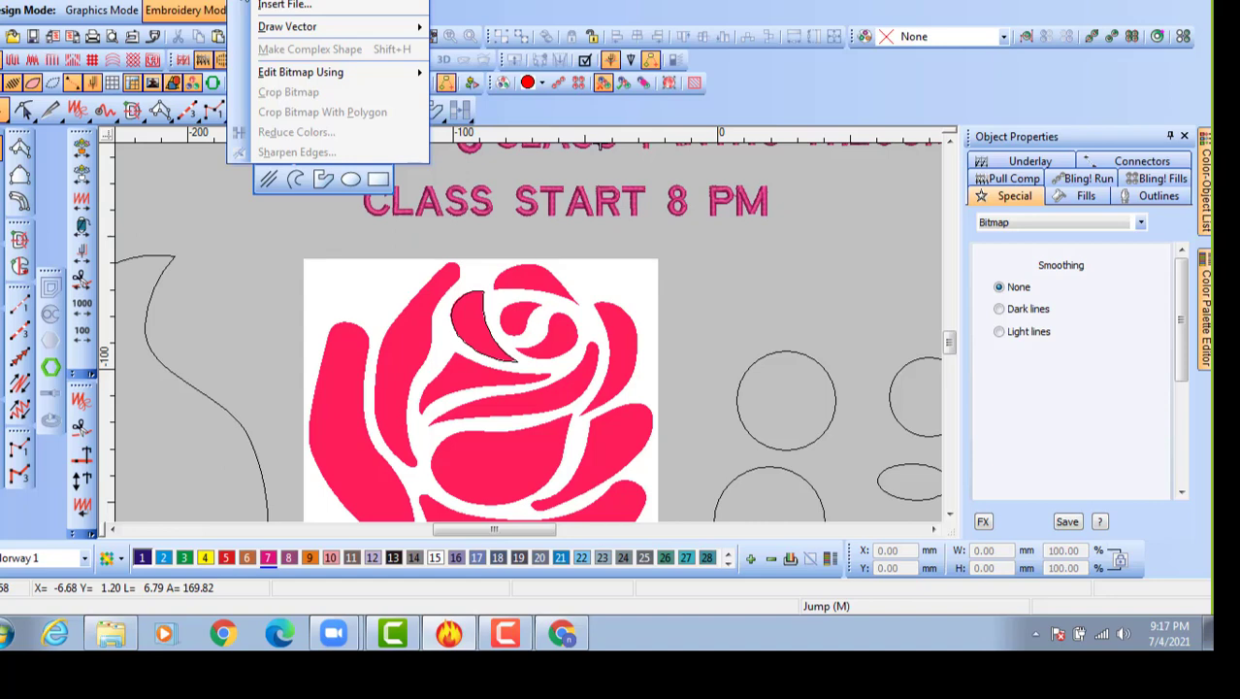
pyautogui.click(282, 5)
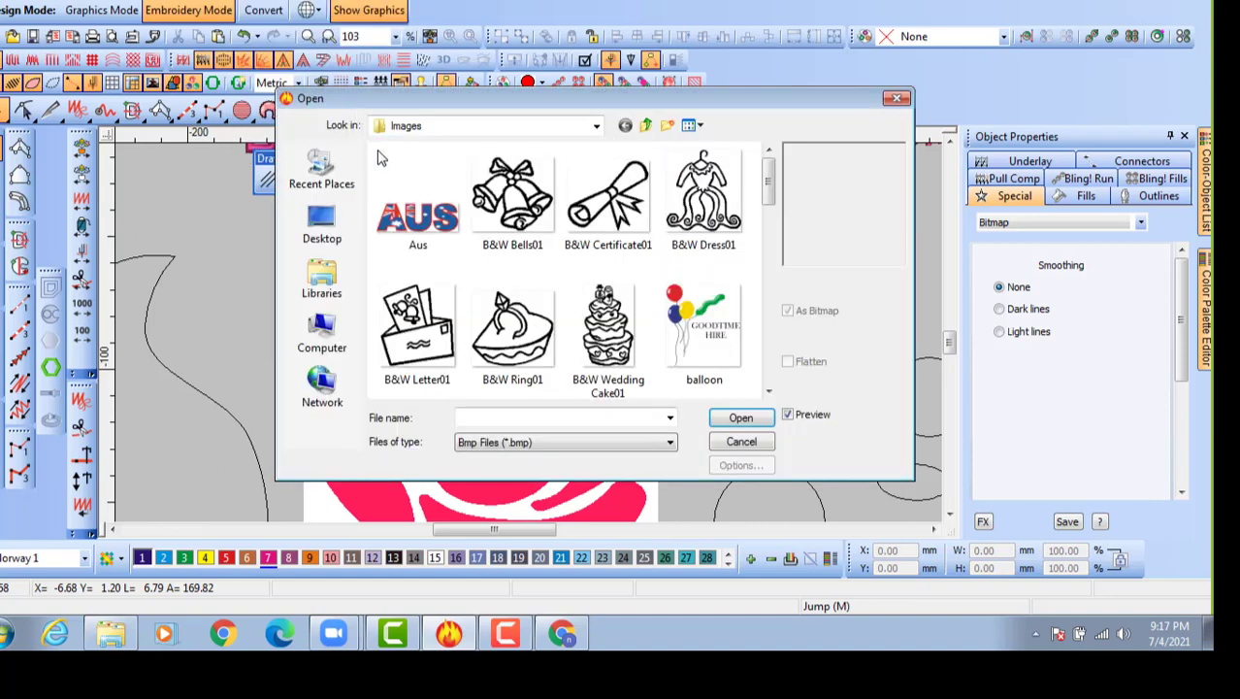
pyautogui.click(321, 335)
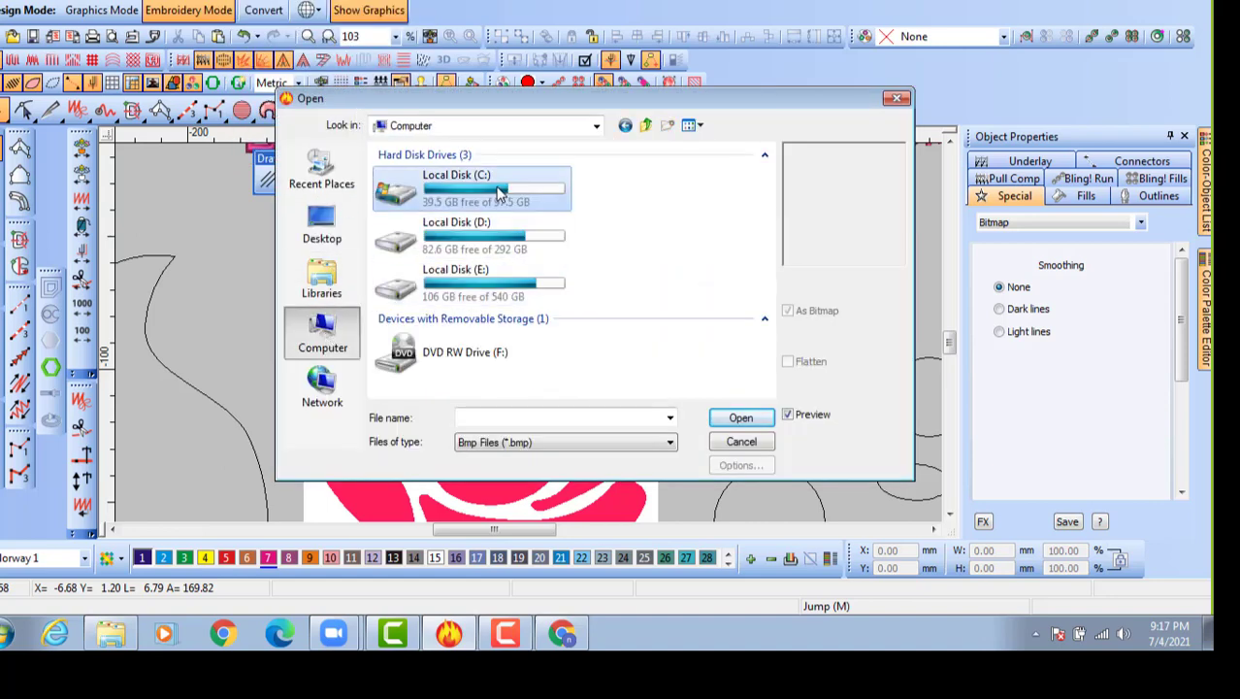
pyautogui.doubleClick(500, 192)
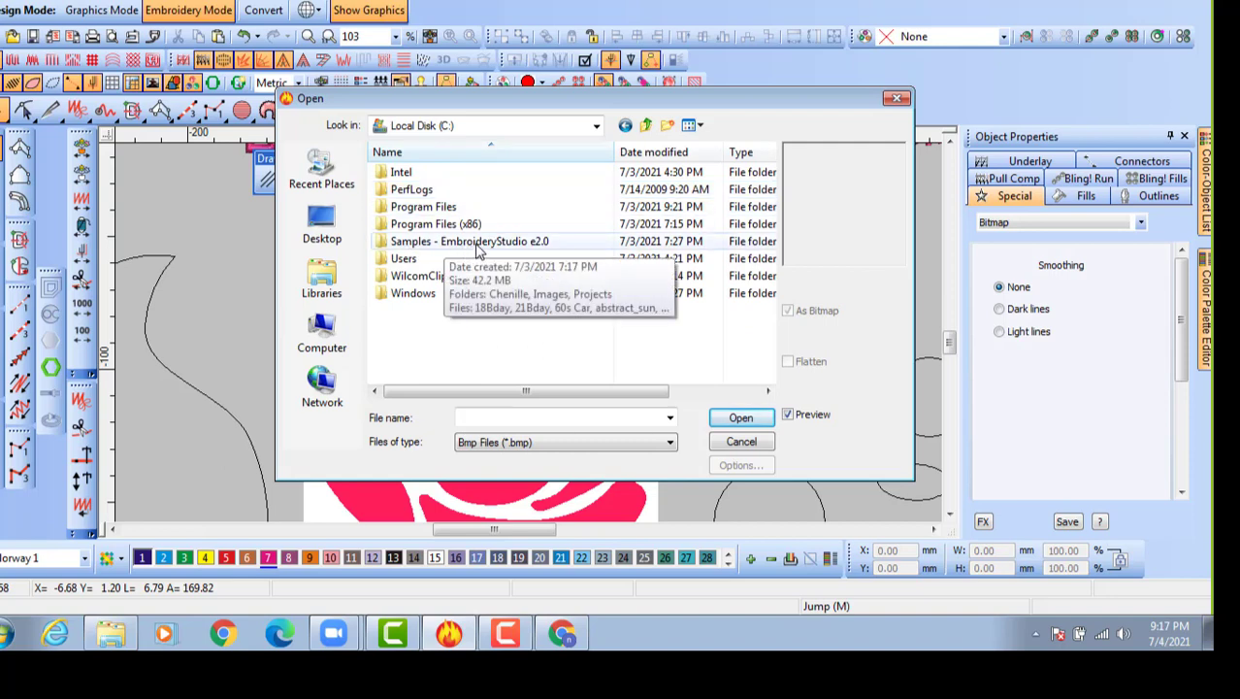
pyautogui.doubleClick(477, 251)
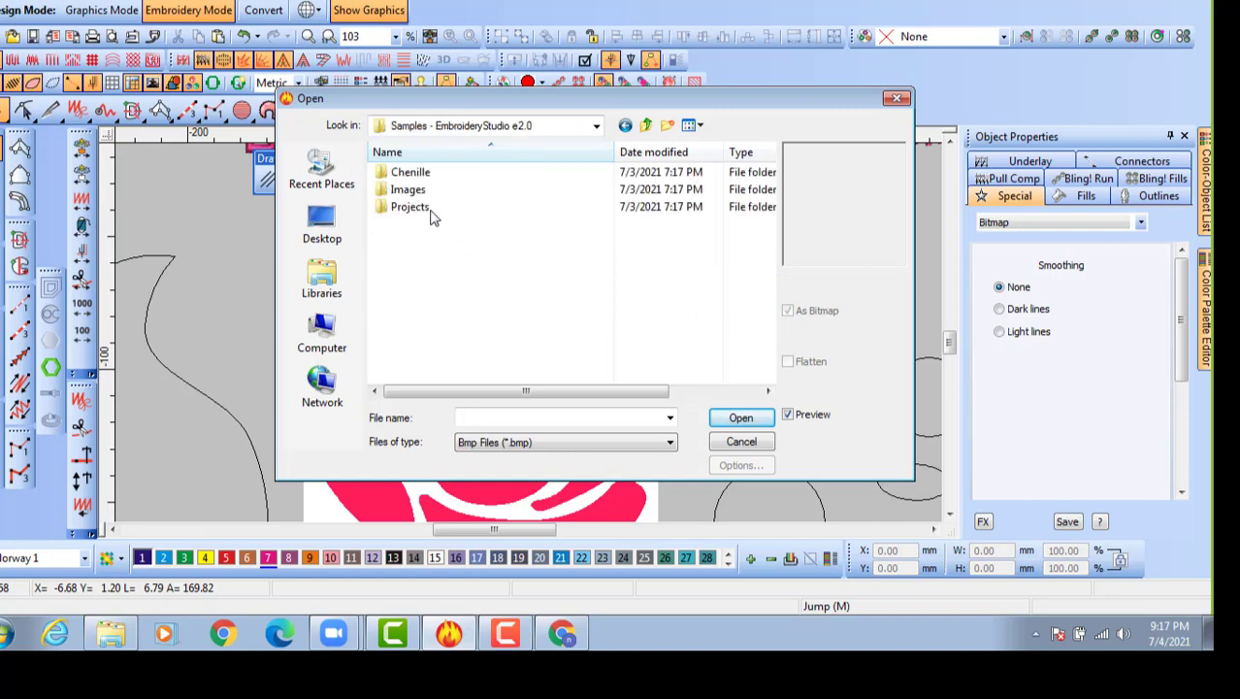
pyautogui.doubleClick(418, 192)
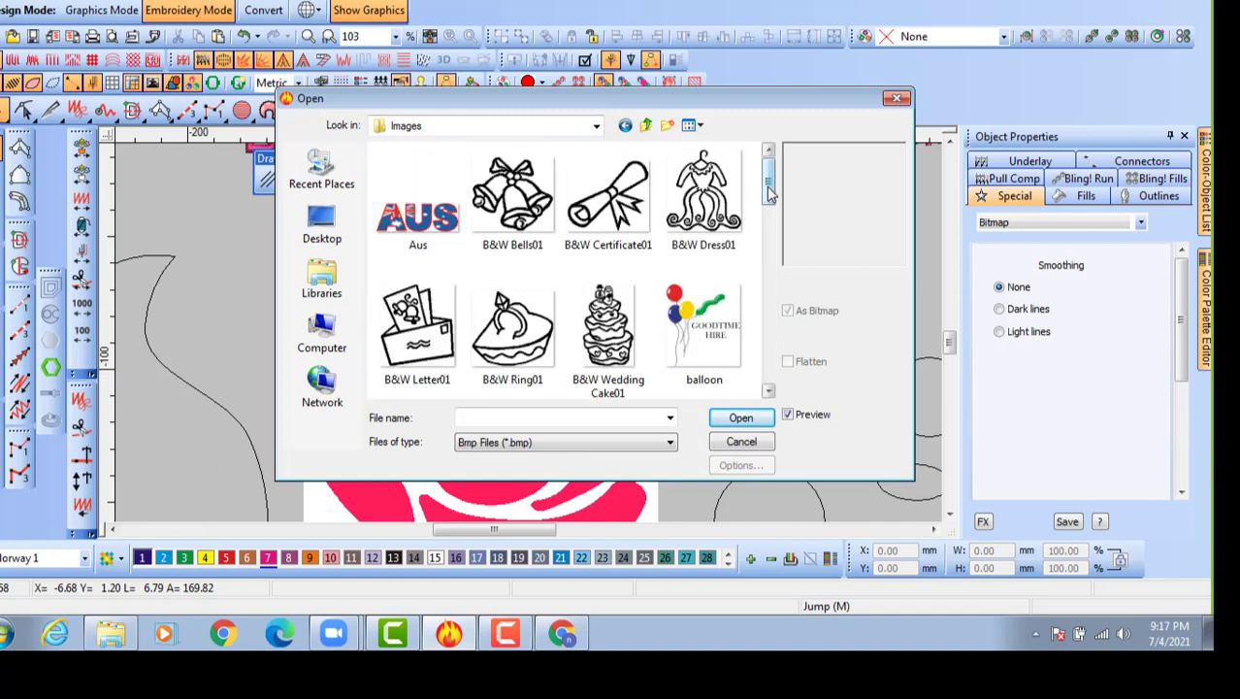
pyautogui.moveTo(772, 194); pyautogui.dragTo(766, 287)
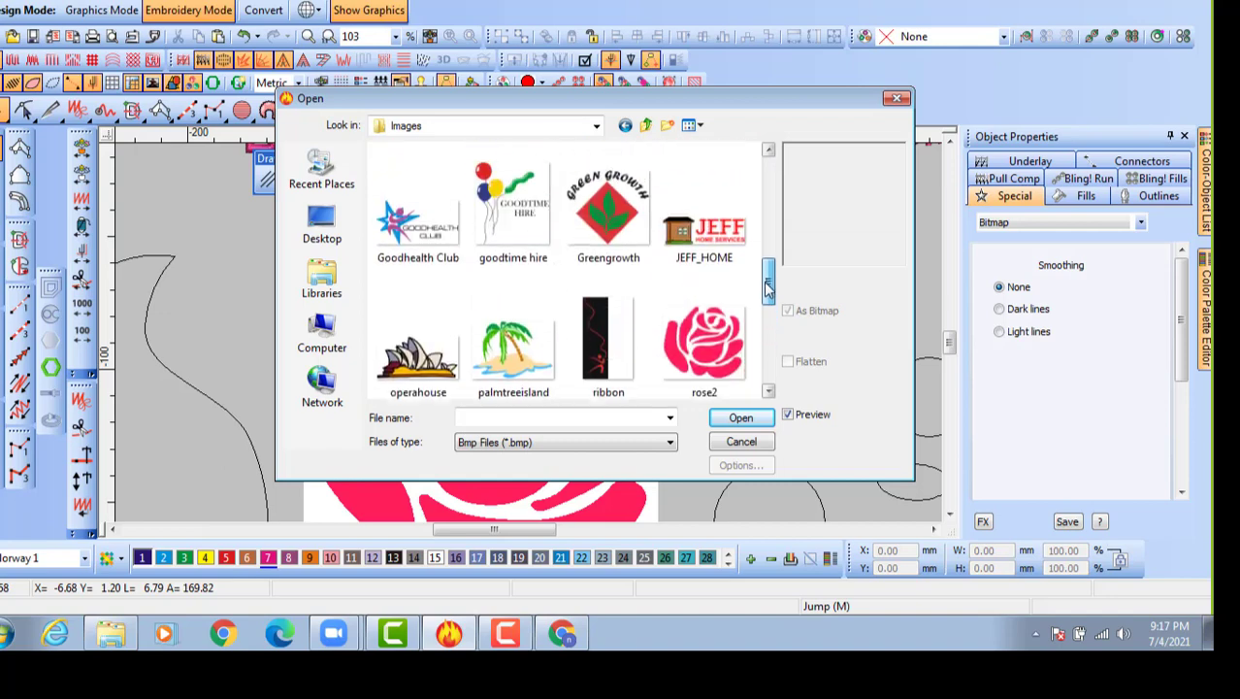
pyautogui.click(707, 335)
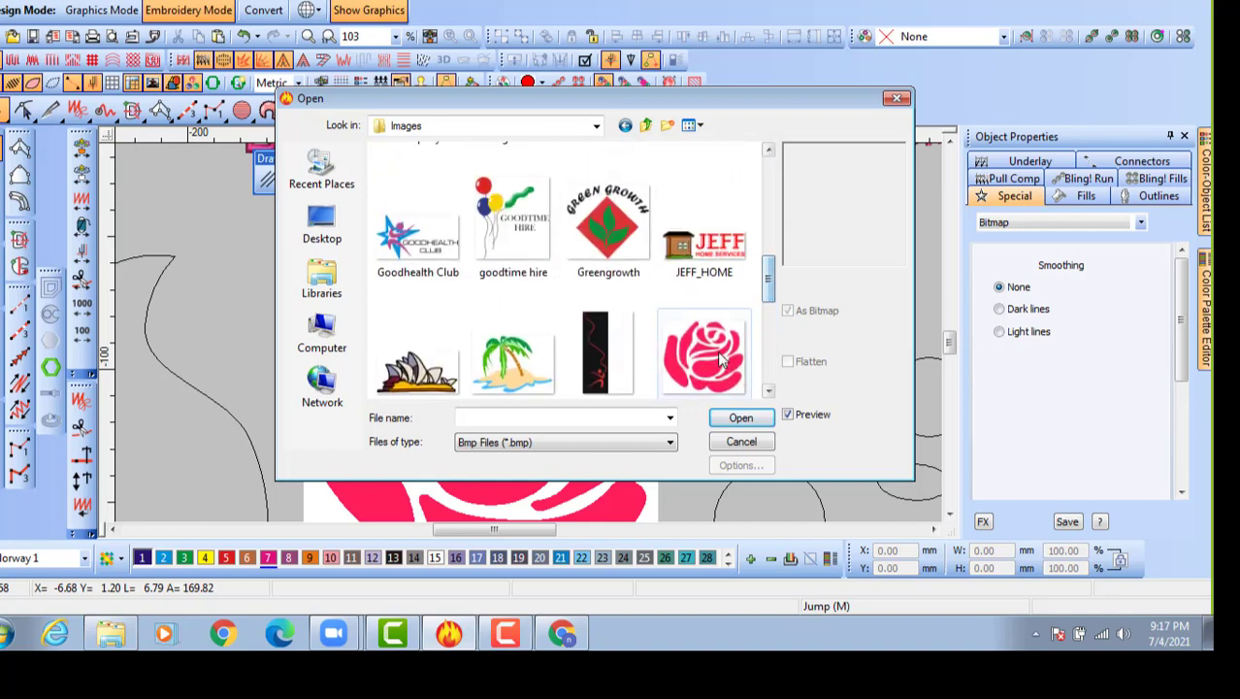
pyautogui.click(742, 443)
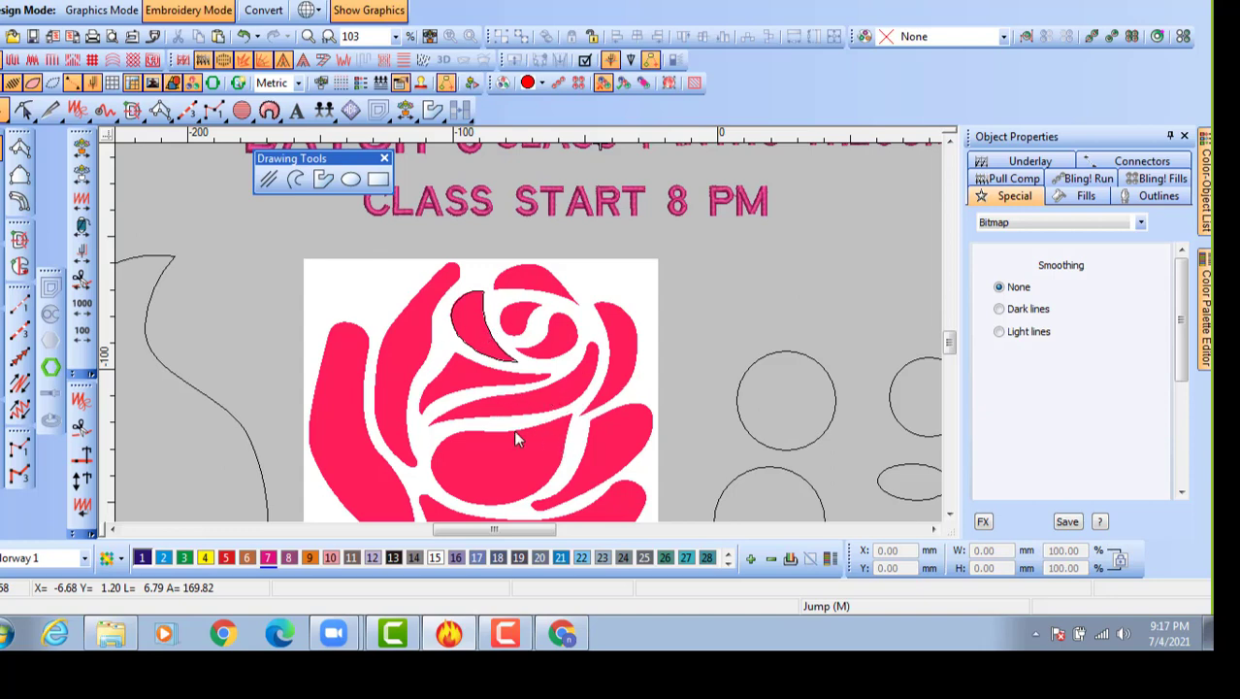
# Switch to Zoom to view the needle point batch 3 meeting's details, and return to the design.
pyautogui.scroll(-1, 514, 429)
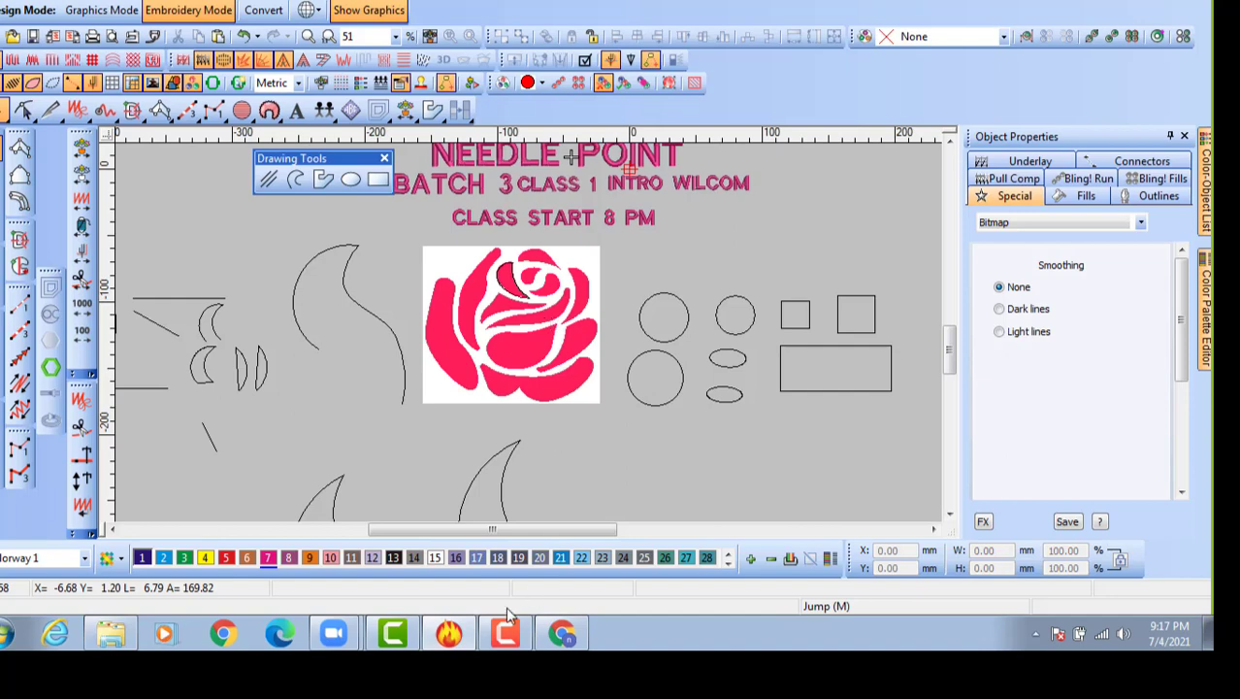
pyautogui.moveTo(334, 634)
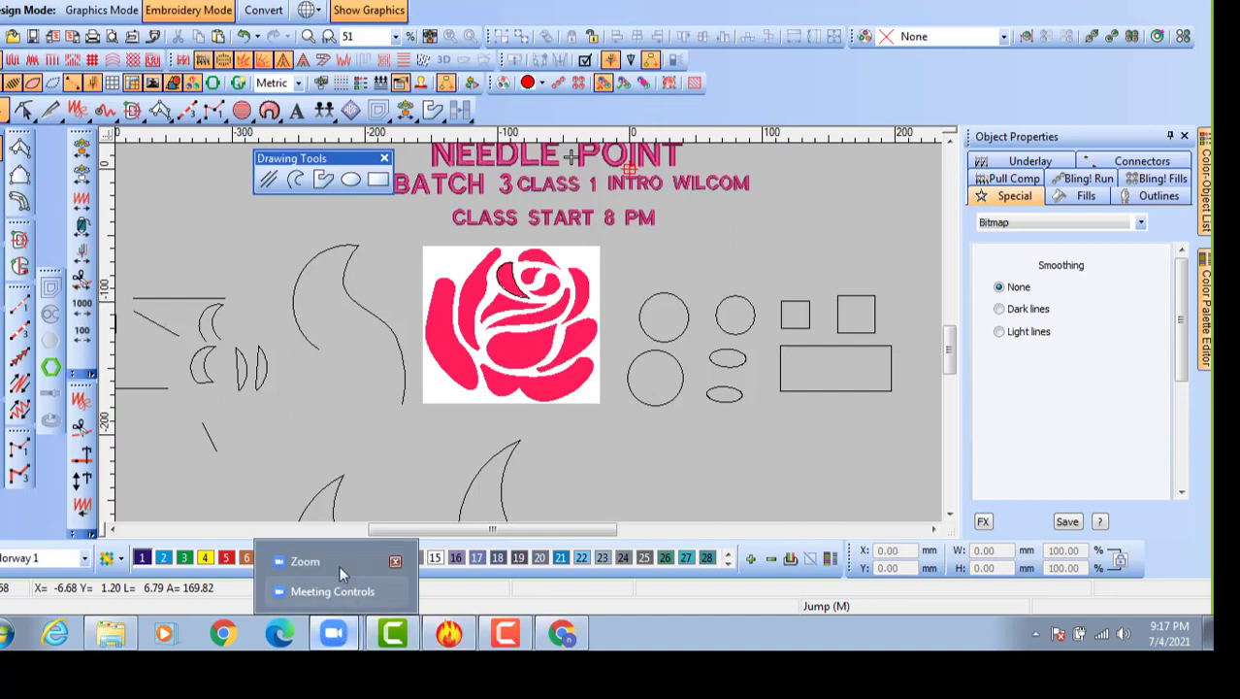
pyautogui.click(329, 566)
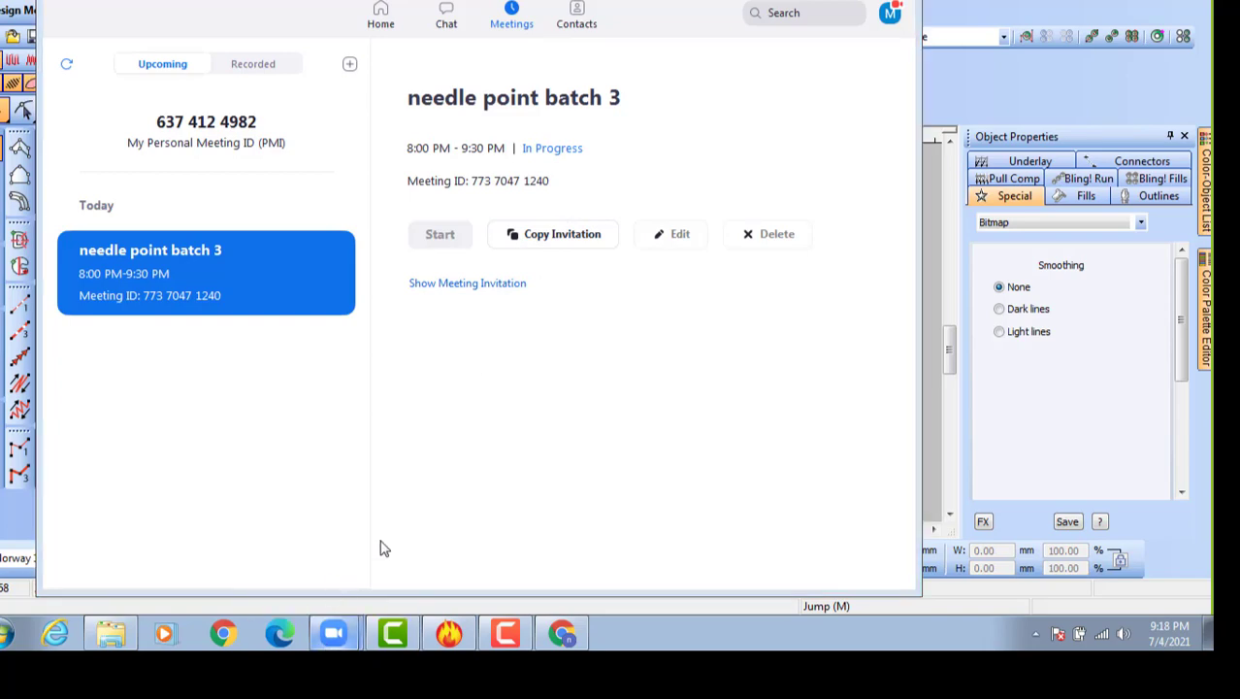
pyautogui.click(561, 250)
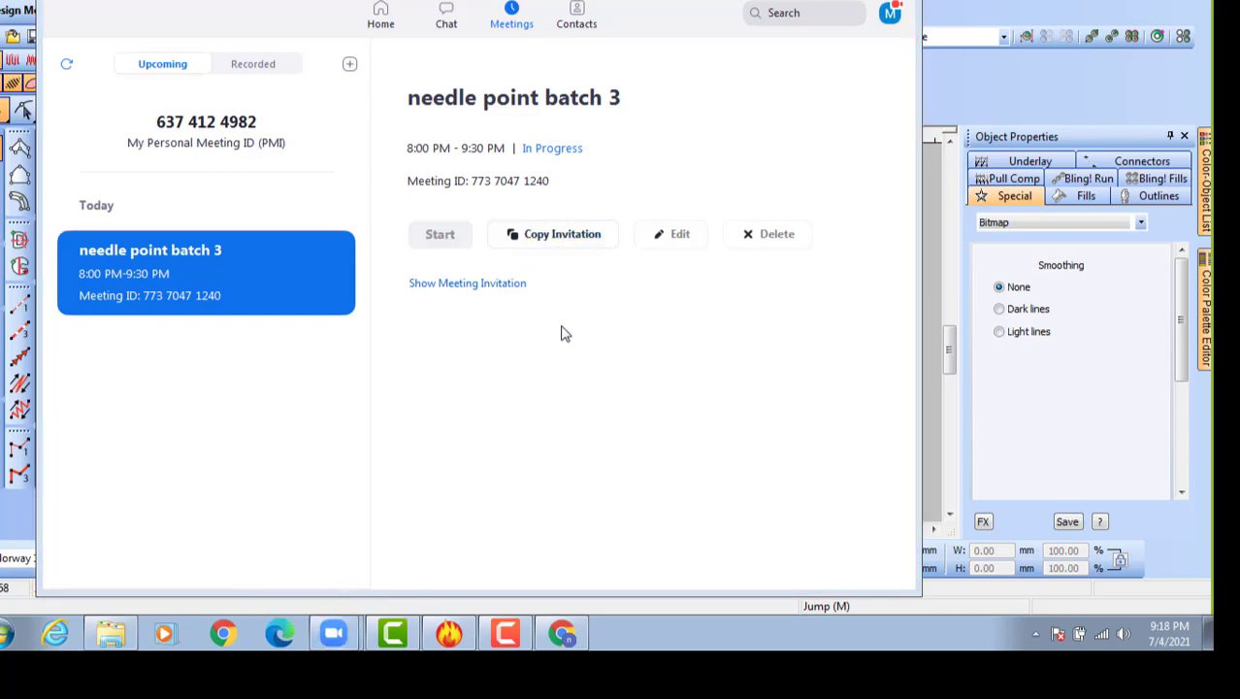
pyautogui.click(833, 1)
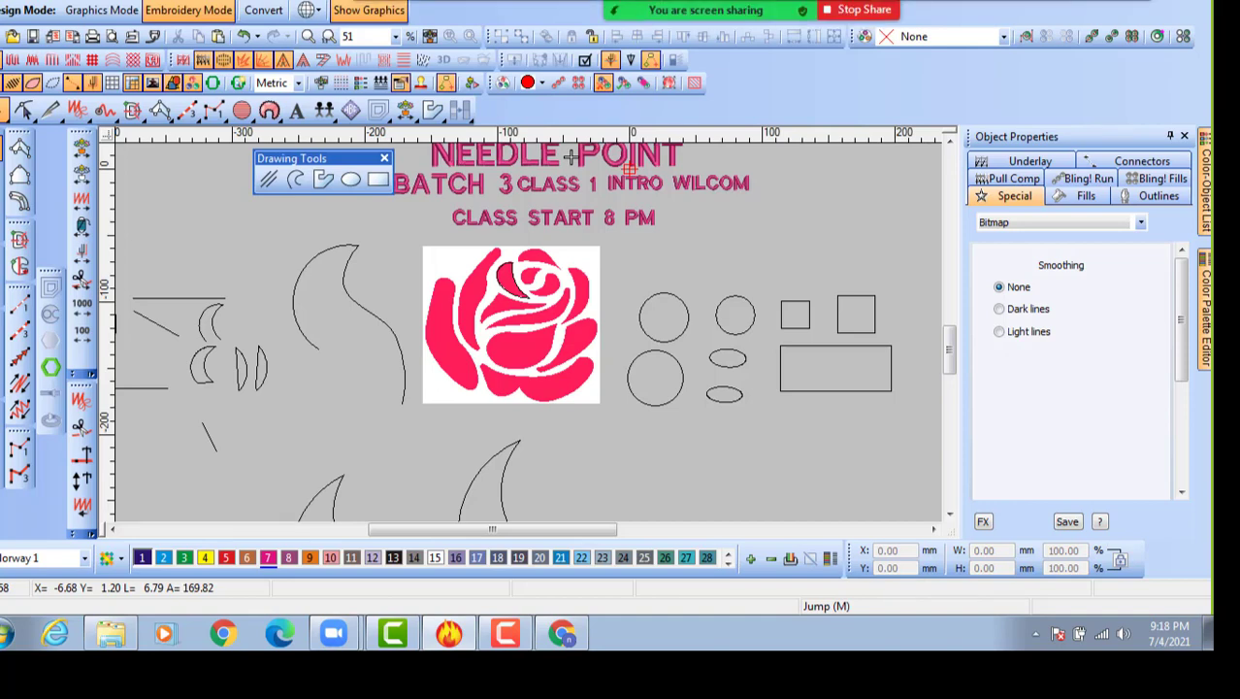
# Show the Zoom meeting's participants list, move it aside and review the attendees' microphone status and unmute options.
pyautogui.hotkey('alt', 'u')
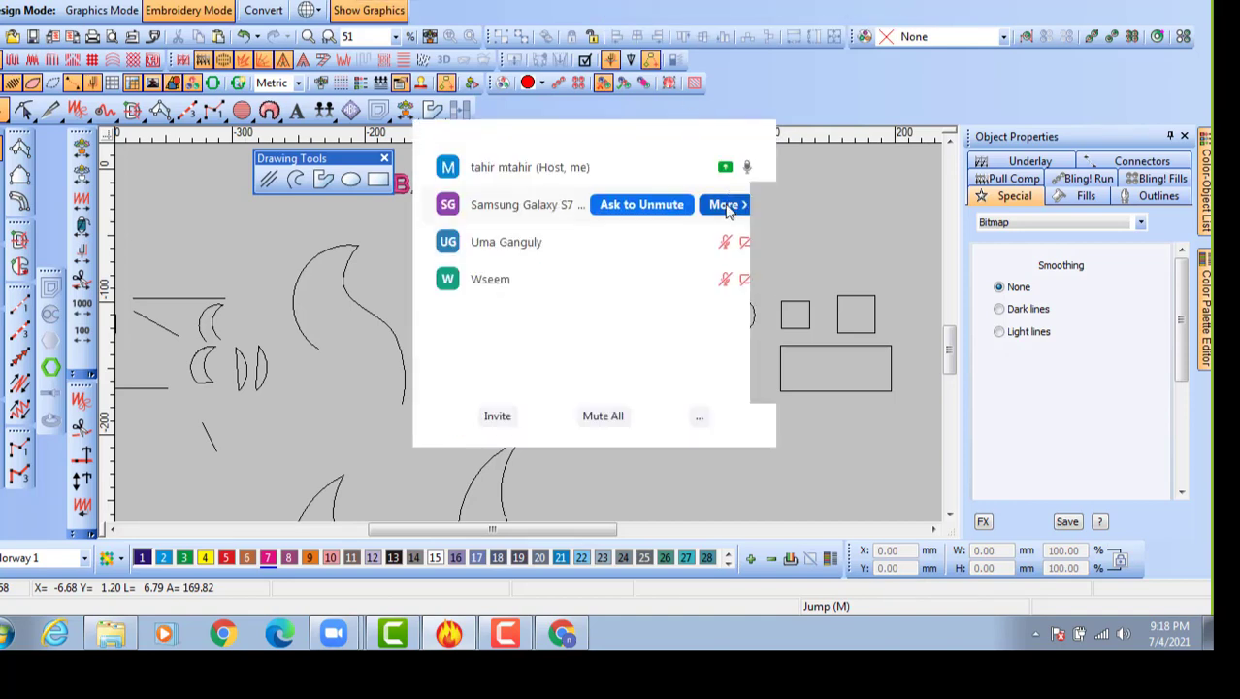
pyautogui.click(726, 204)
pyautogui.click(728, 254)
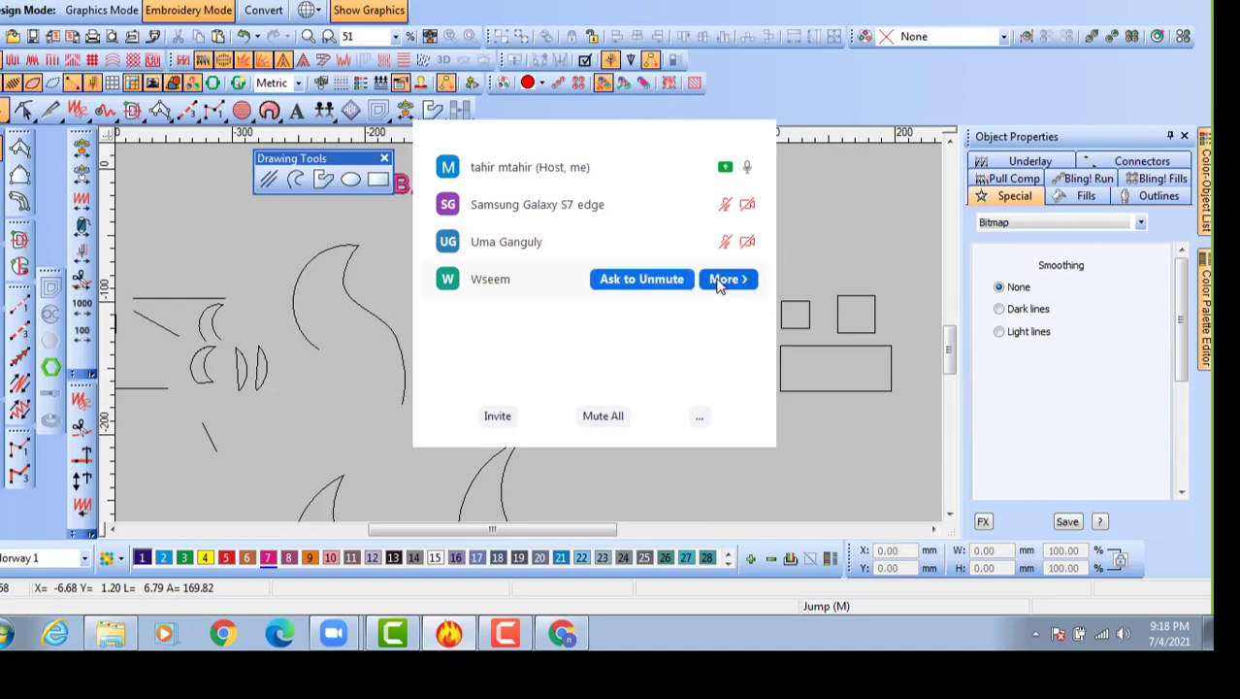
pyautogui.moveTo(641, 287)
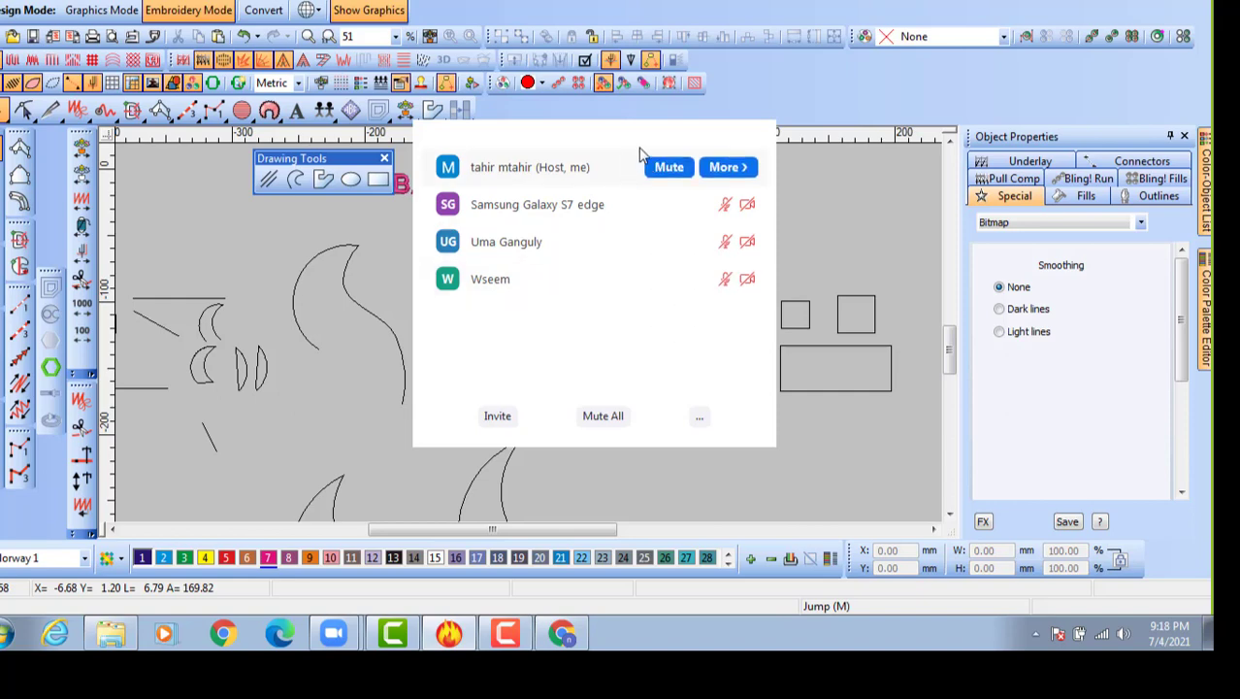
pyautogui.moveTo(631, 143); pyautogui.dragTo(534, 136)
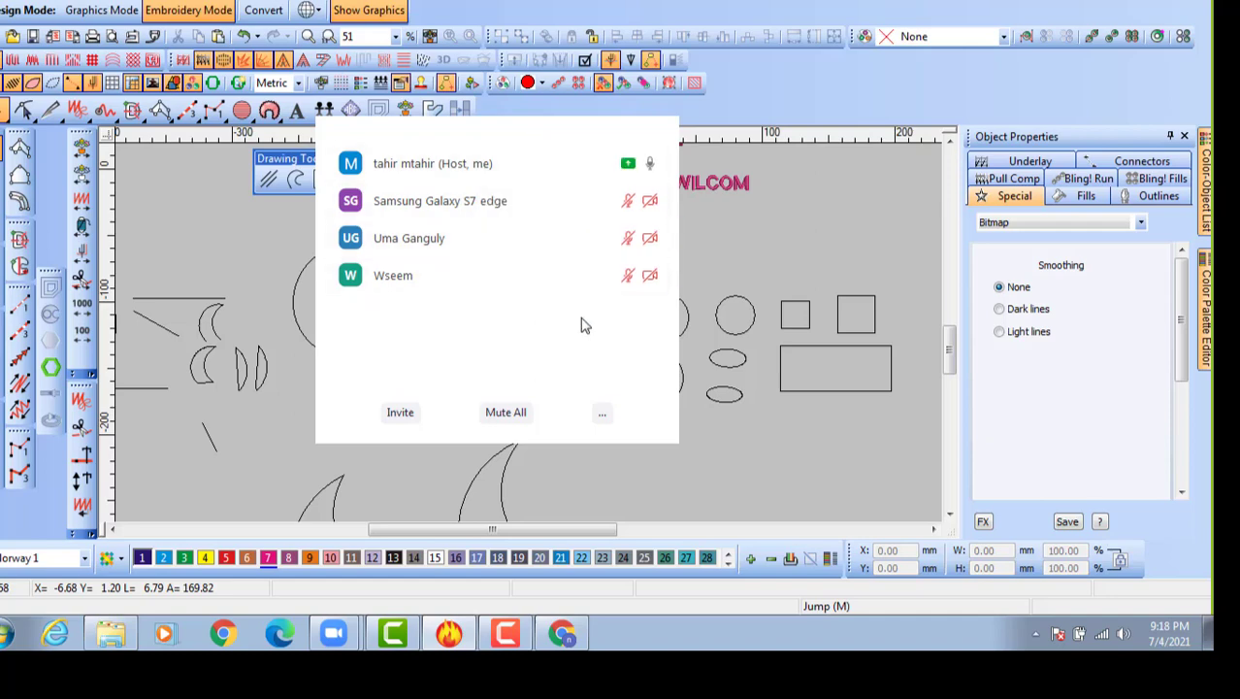
pyautogui.moveTo(631, 209)
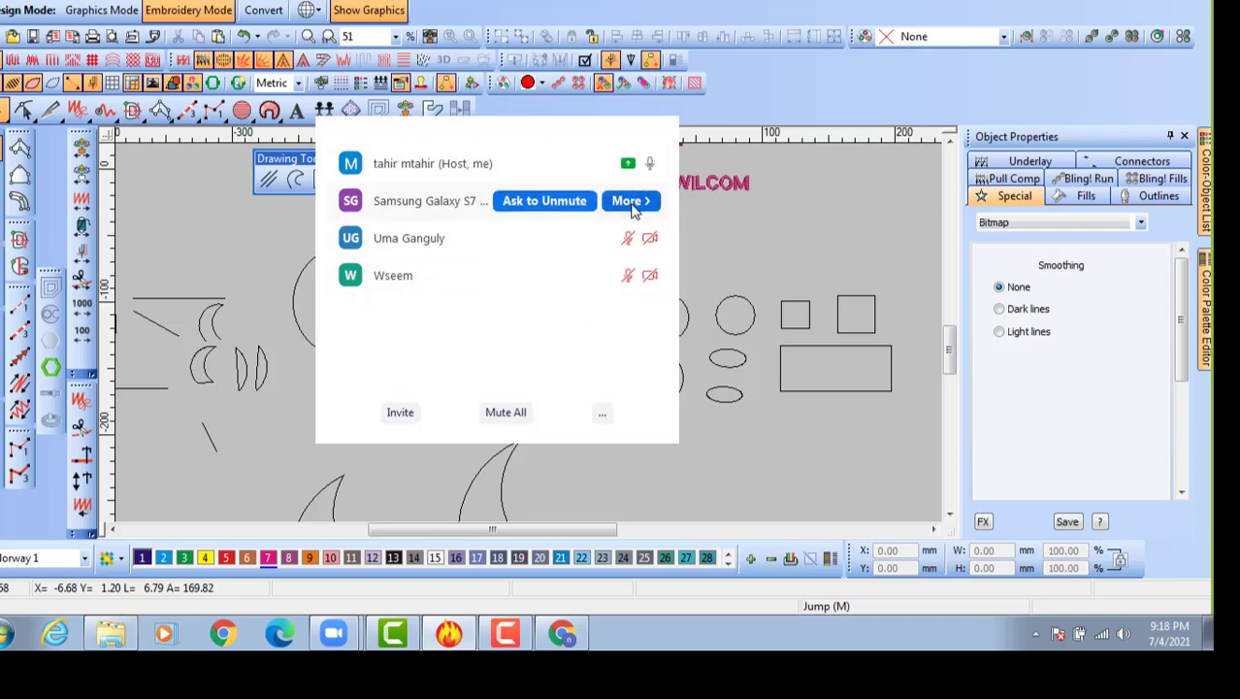
pyautogui.moveTo(607, 247)
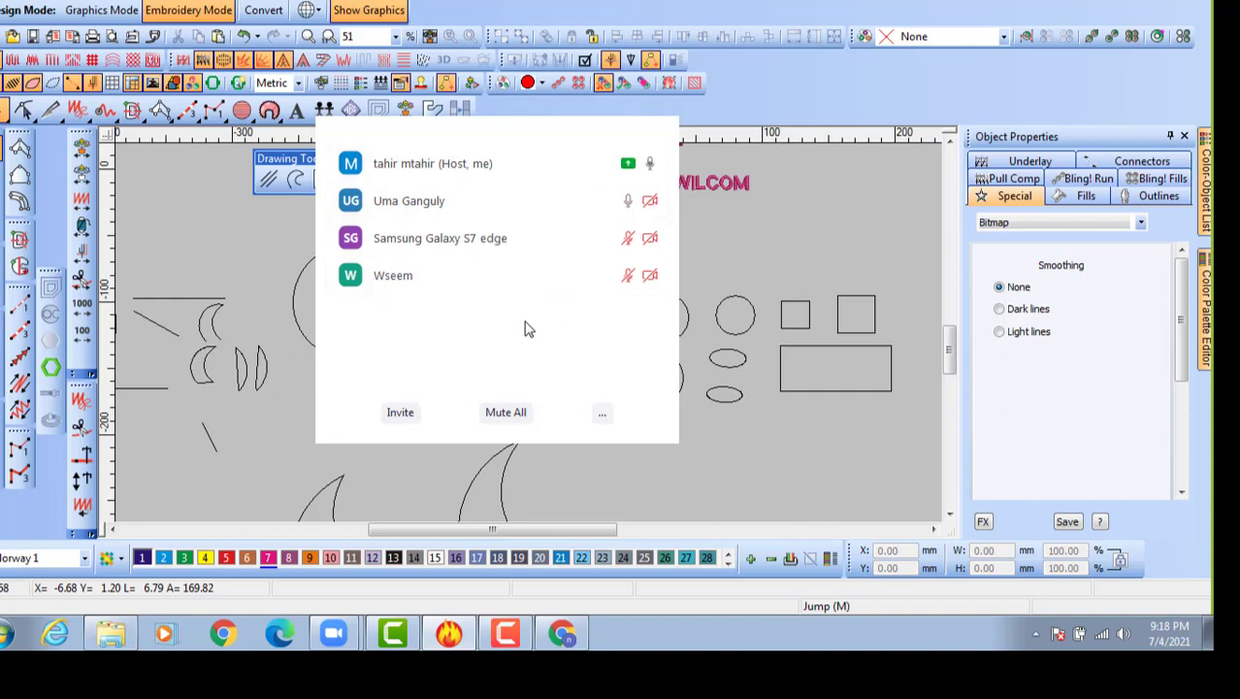
pyautogui.moveTo(532, 243)
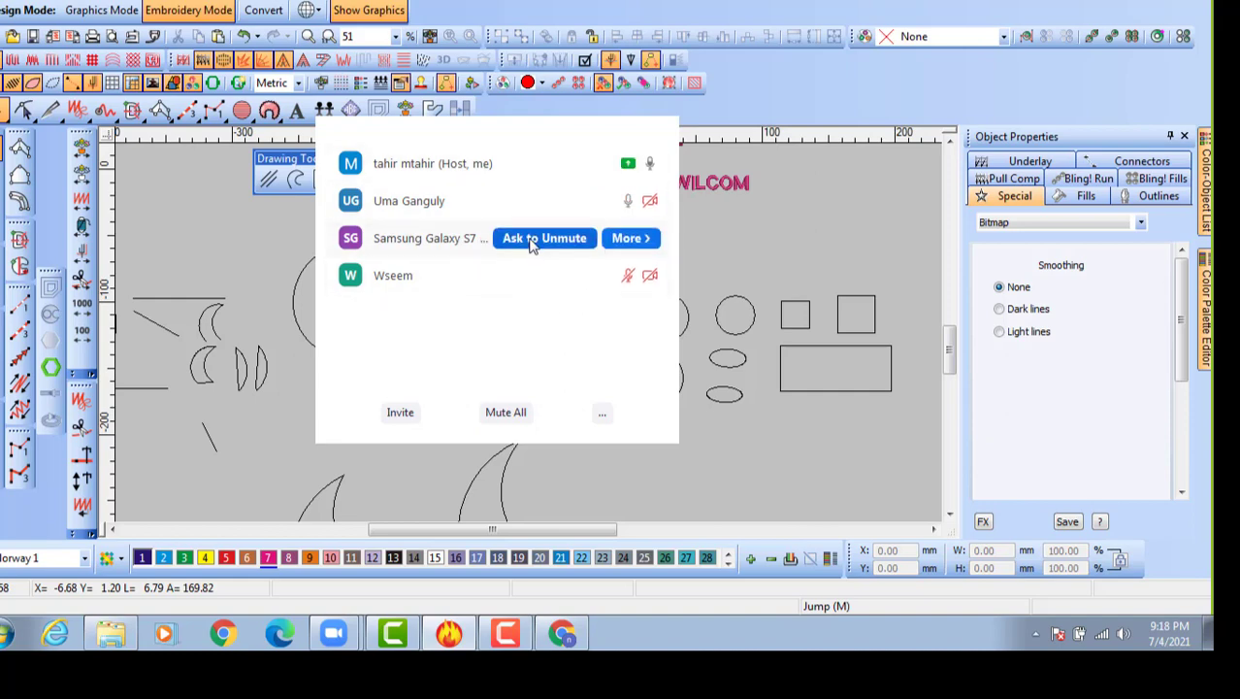